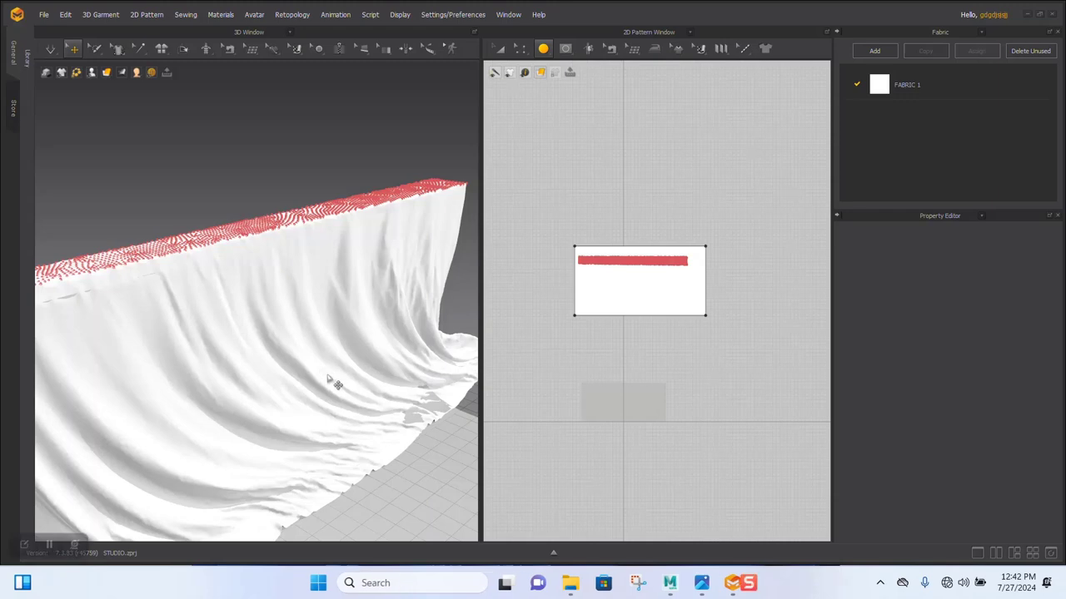
- Examine the folds of the draped fabric up close and select the fabric
{"action": "scroll", "coordinate": [329, 379], "scroll_direction": "down", "scroll_amount": 2}
{"action": "right_click_drag", "start_coordinate": [328, 376], "coordinate": [292, 365]}
{"action": "scroll", "coordinate": [279, 390], "scroll_direction": "up", "scroll_amount": 5}
{"action": "scroll", "coordinate": [281, 361], "scroll_direction": "up", "scroll_amount": 6}
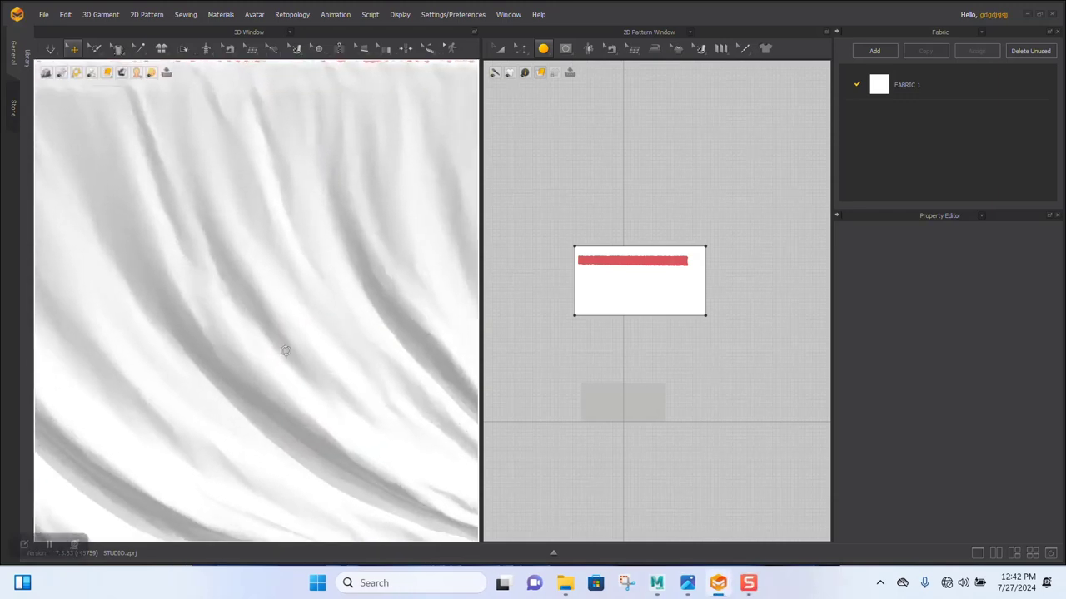
{"action": "scroll", "coordinate": [314, 443], "scroll_direction": "down", "scroll_amount": 2}
{"action": "left_click", "coordinate": [268, 346]}
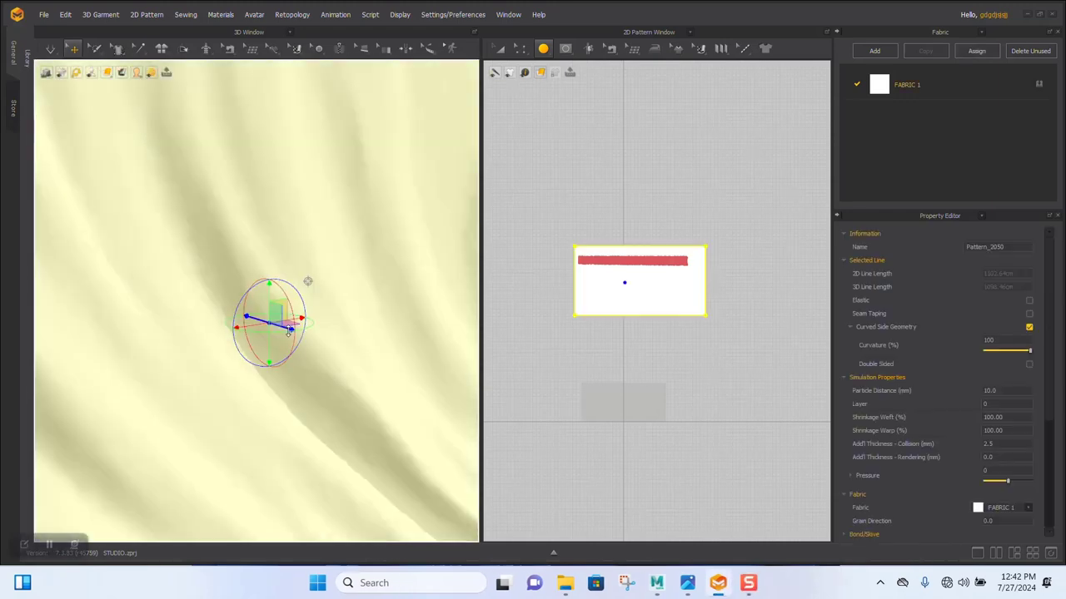
{"action": "scroll", "coordinate": [354, 350], "scroll_direction": "down", "scroll_amount": 5}
{"action": "right_click_drag", "start_coordinate": [298, 265], "coordinate": [340, 326]}
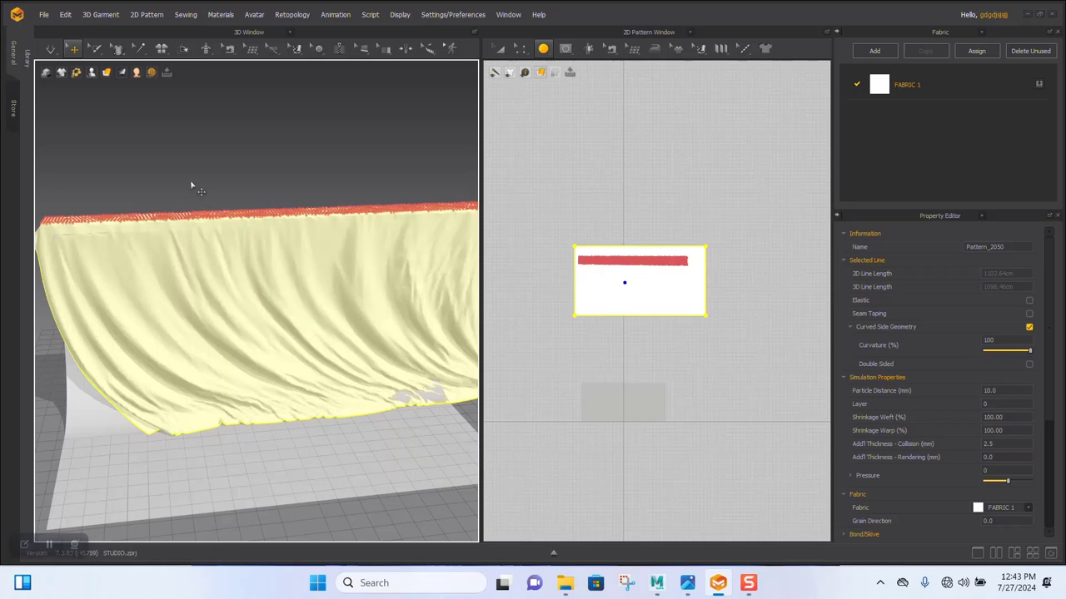
- Export the selected fabric as an OBJ file named STUDIO DRAPE TRI, as a single, welded, thin object with unified UV coordinates
{"action": "left_click", "coordinate": [44, 15]}
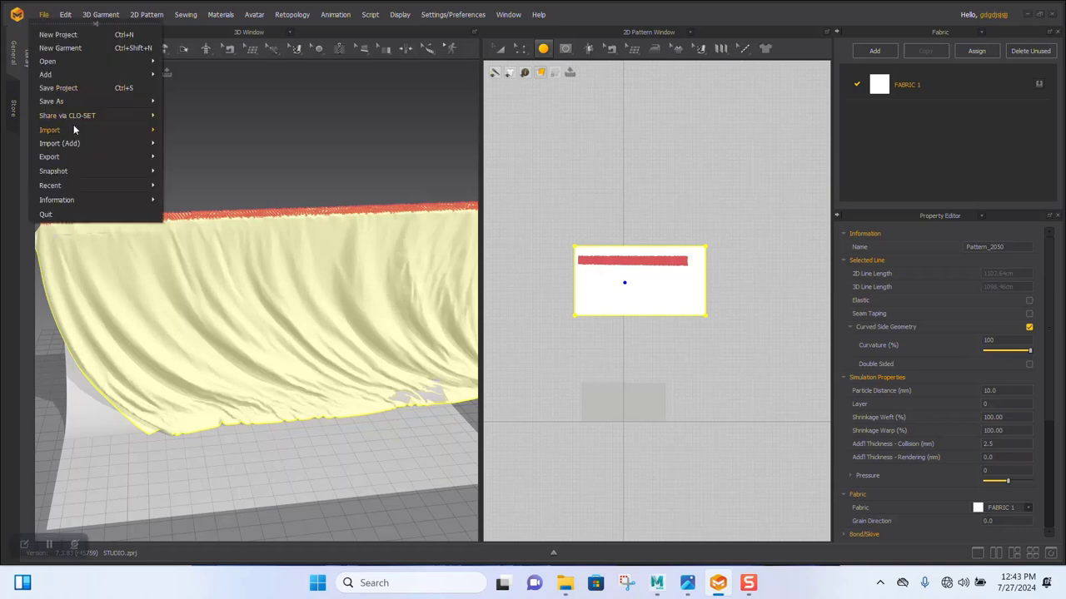
{"action": "mouse_move", "coordinate": [81, 144]}
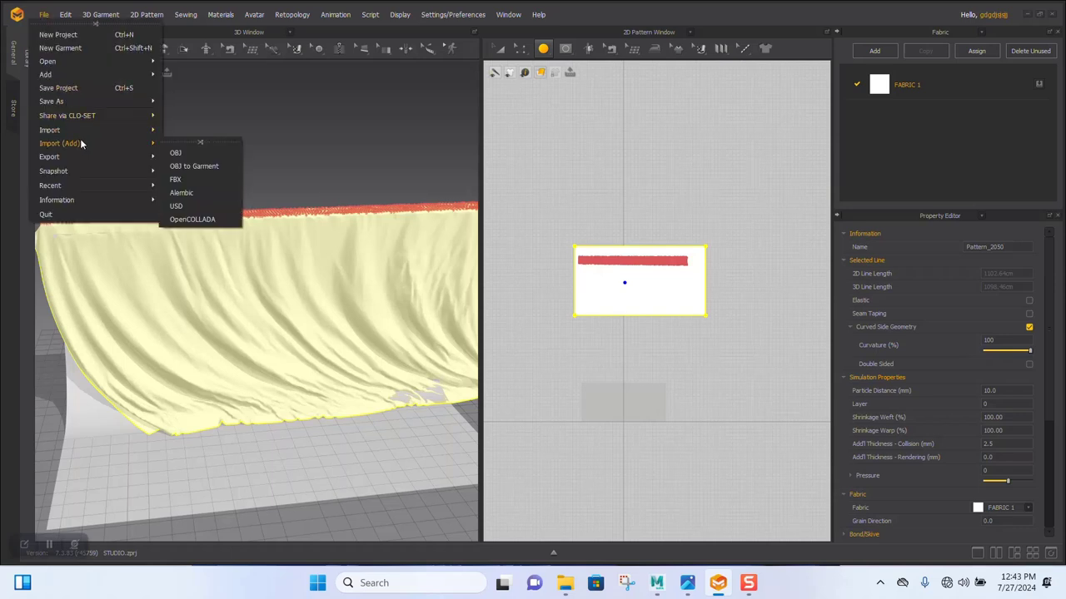
{"action": "mouse_move", "coordinate": [119, 155]}
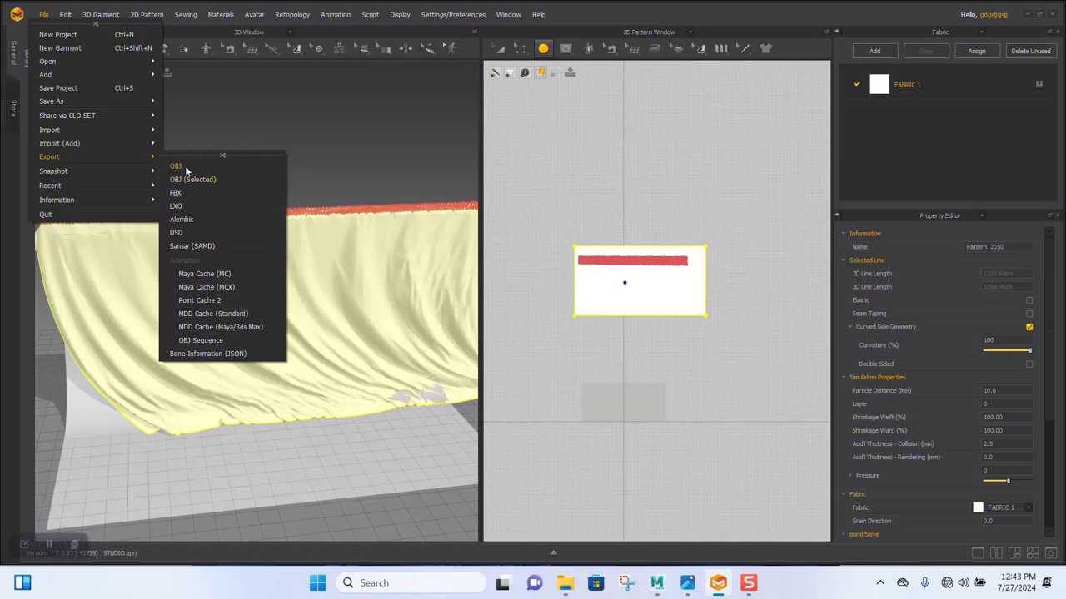
{"action": "left_click", "coordinate": [190, 175]}
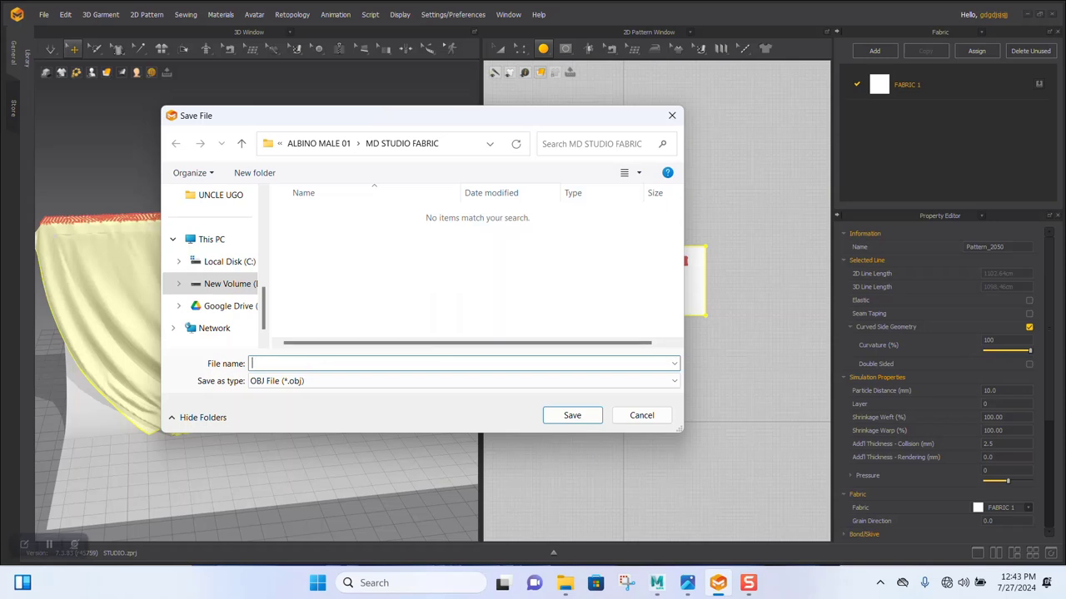
{"action": "type", "text": "STU"}
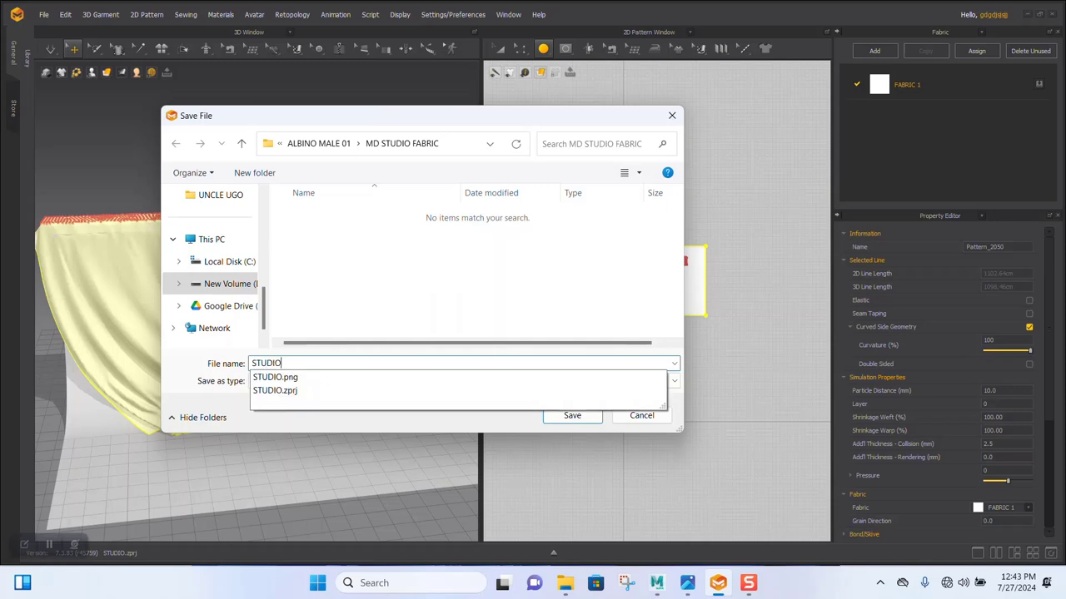
{"action": "type", "text": "DIO"}
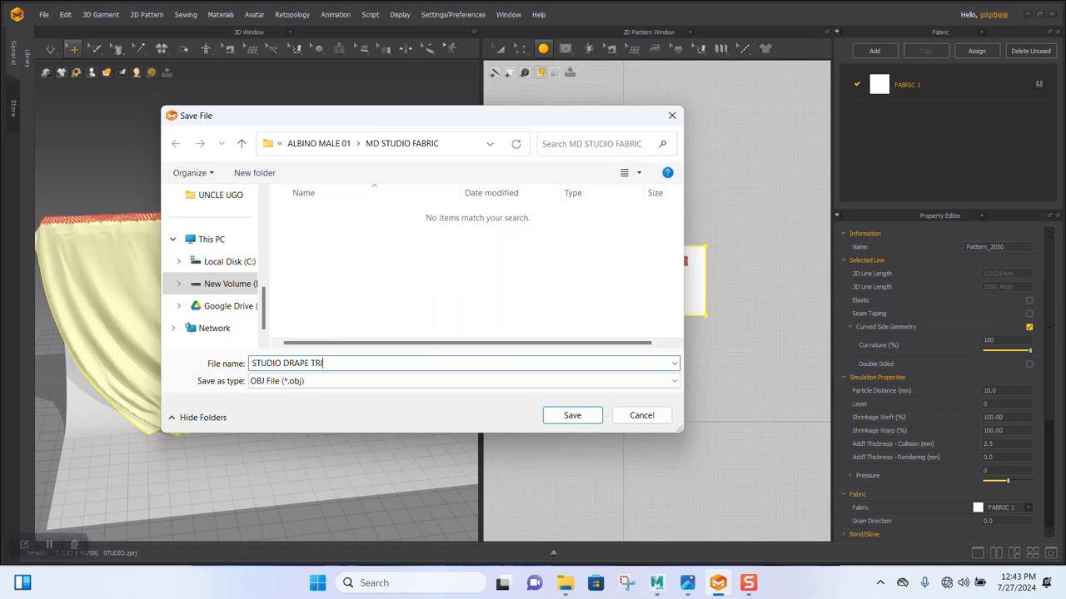
{"action": "left_click", "coordinate": [571, 415]}
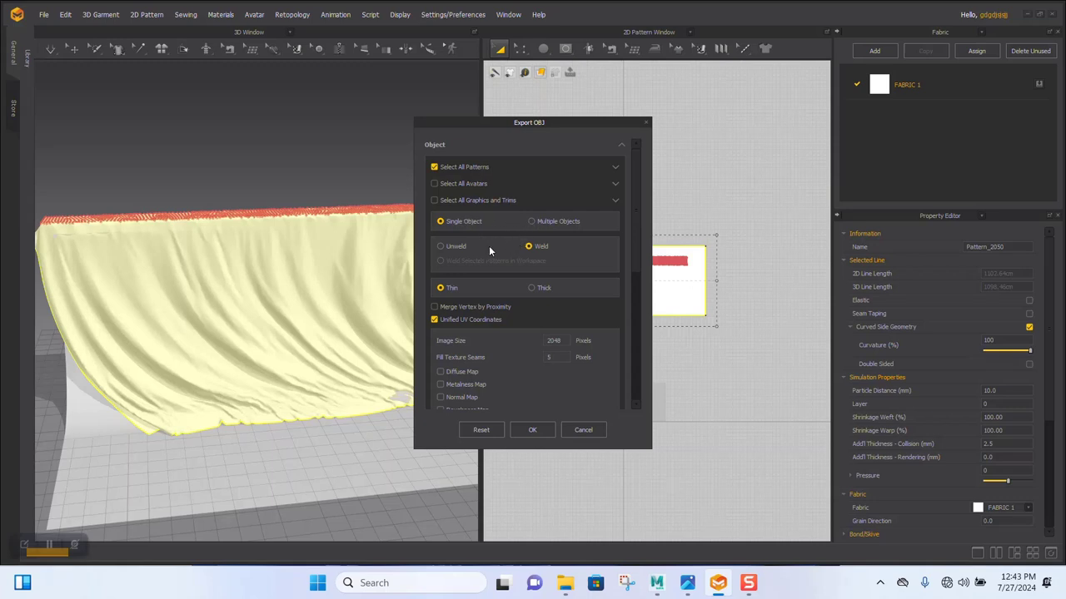
{"action": "left_click", "coordinate": [533, 430]}
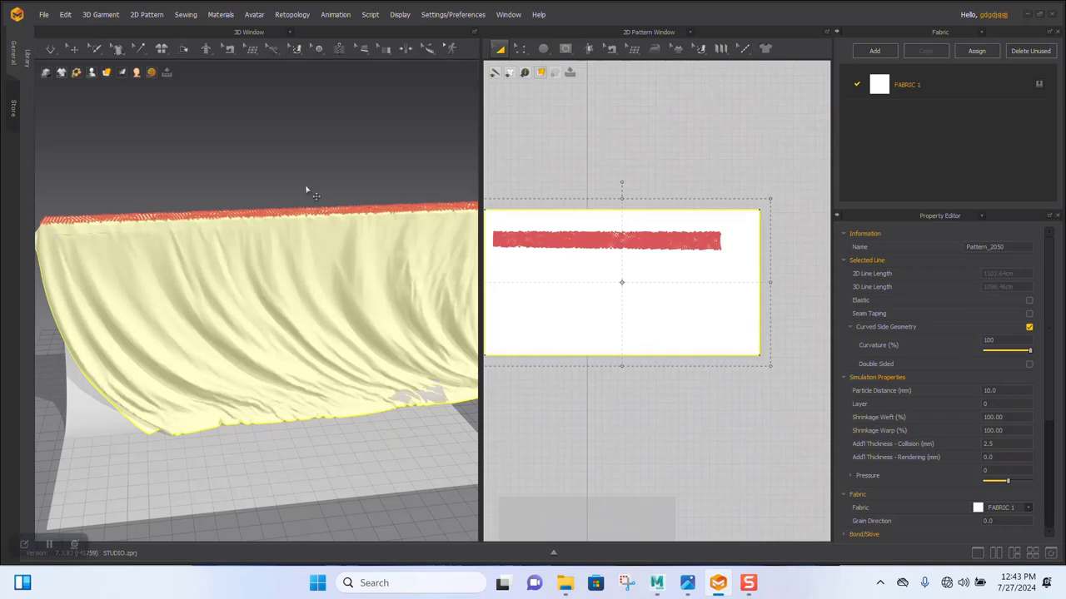
- Inspect the folds and pinned upper edge of the drape from several angles
{"action": "left_click", "coordinate": [257, 247]}
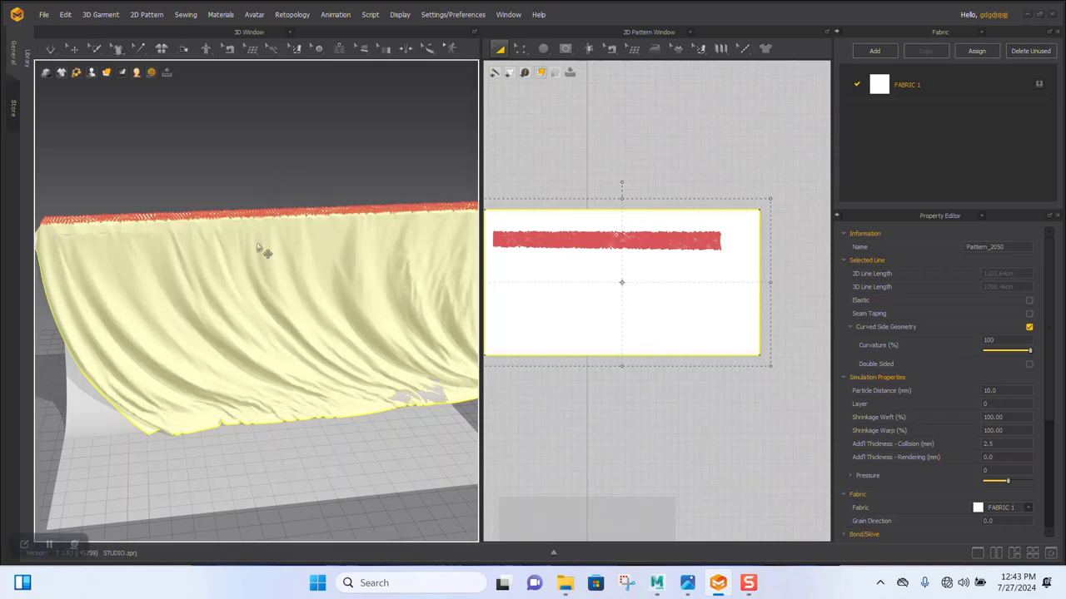
{"action": "scroll", "coordinate": [269, 261], "scroll_direction": "down", "scroll_amount": 1}
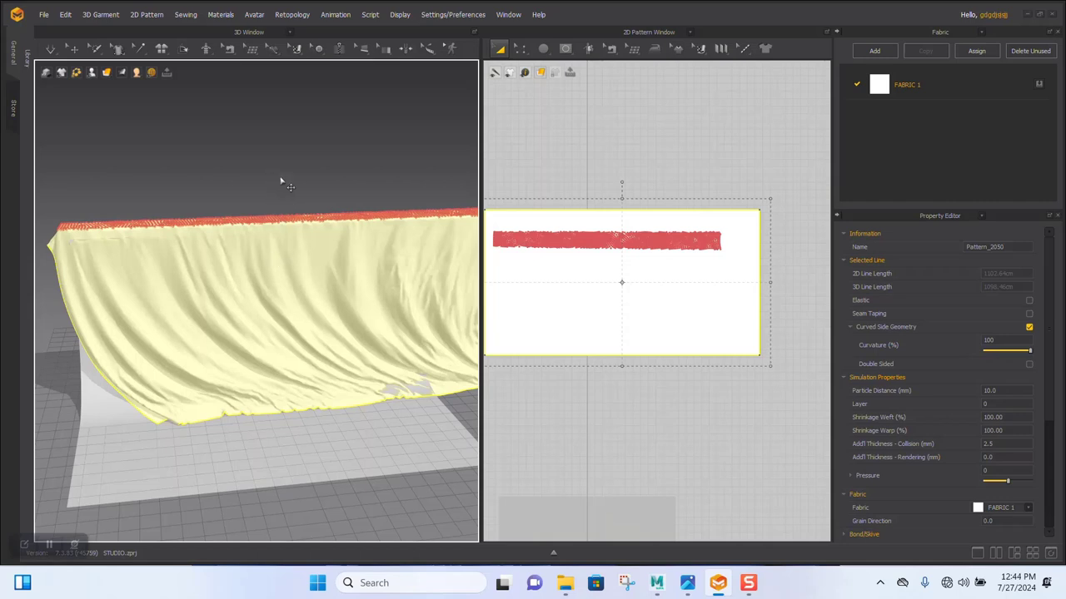
{"action": "scroll", "coordinate": [612, 301], "scroll_direction": "down", "scroll_amount": 2}
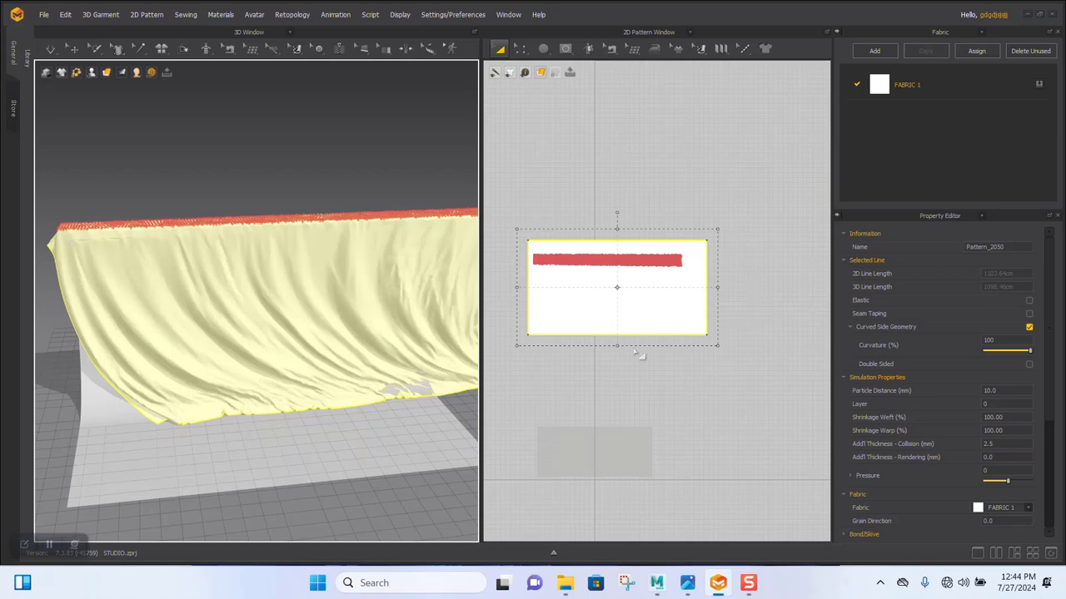
{"action": "right_click", "coordinate": [611, 305]}
{"action": "left_click", "coordinate": [593, 301]}
{"action": "left_click", "coordinate": [306, 278]}
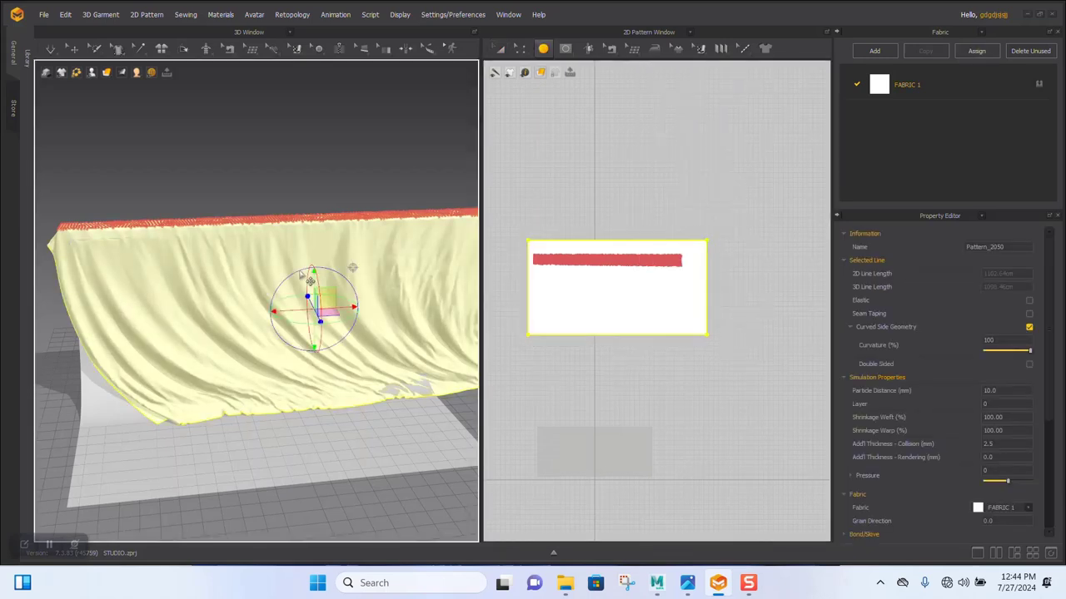
{"action": "scroll", "coordinate": [260, 268], "scroll_direction": "up", "scroll_amount": 1}
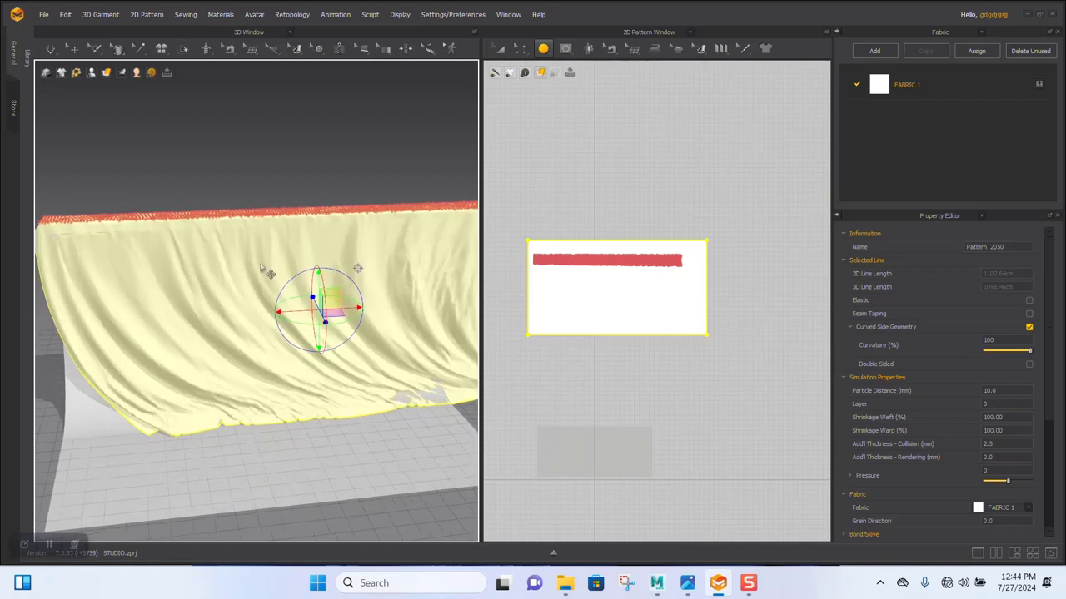
{"action": "scroll", "coordinate": [262, 267], "scroll_direction": "up", "scroll_amount": 2}
{"action": "scroll", "coordinate": [266, 265], "scroll_direction": "up", "scroll_amount": 1}
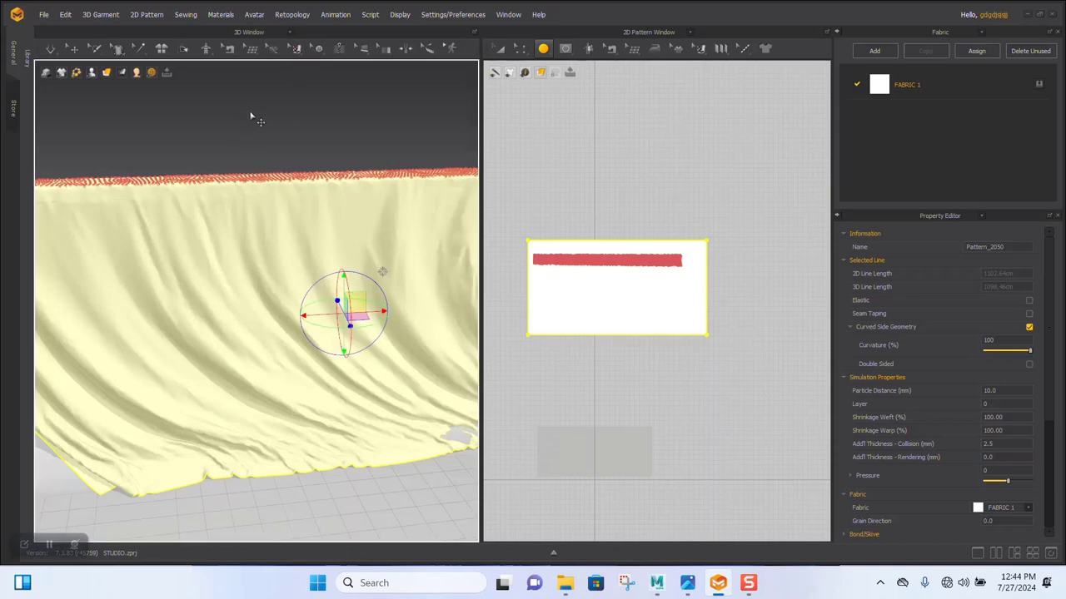
{"action": "right_click_drag", "start_coordinate": [324, 297], "coordinate": [315, 150]}
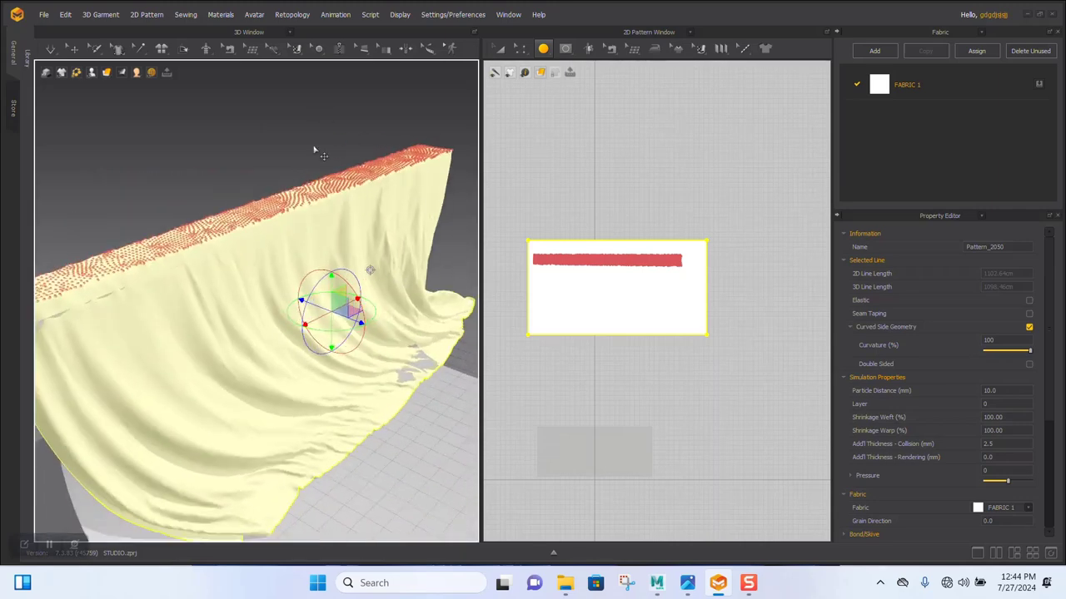
{"action": "left_click", "coordinate": [566, 230]}
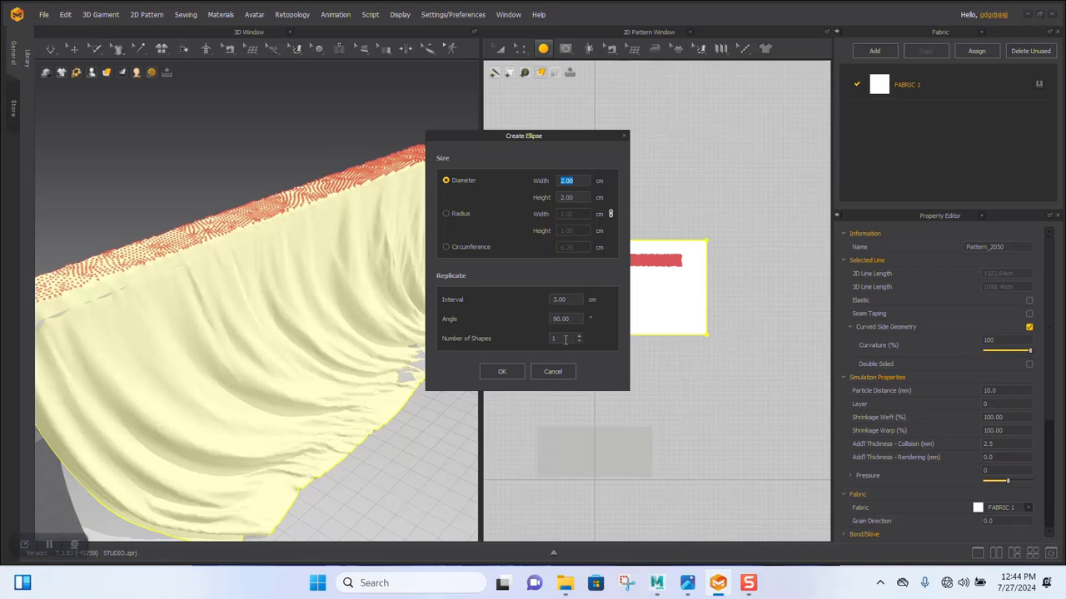
{"action": "left_click", "coordinate": [559, 372]}
{"action": "left_click", "coordinate": [498, 49]}
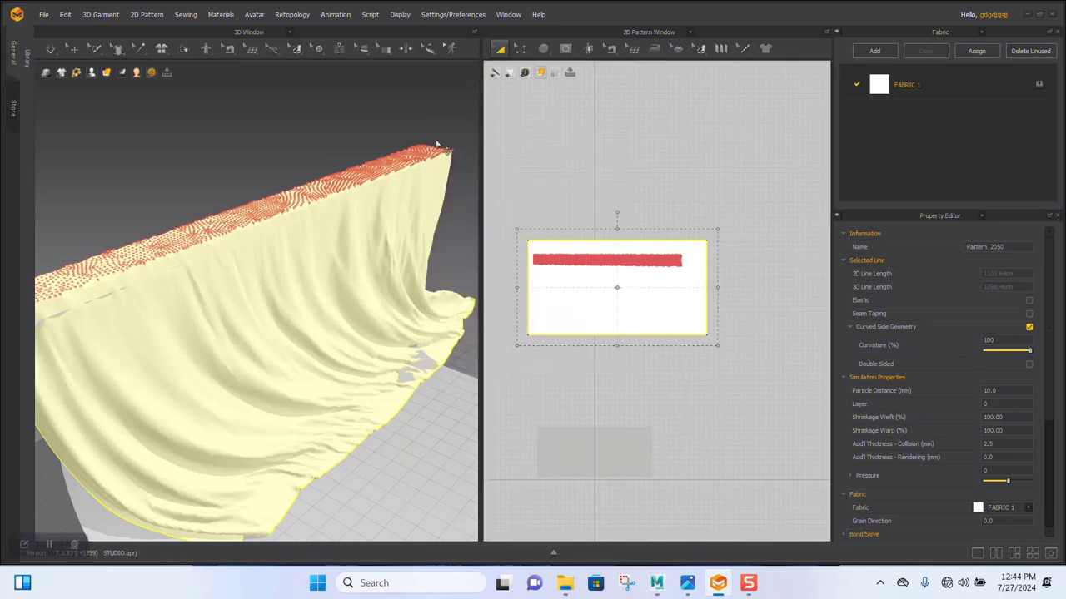
- Look through the garment display settings and the 2D pattern options for the draped fabric
{"action": "left_click", "coordinate": [342, 303]}
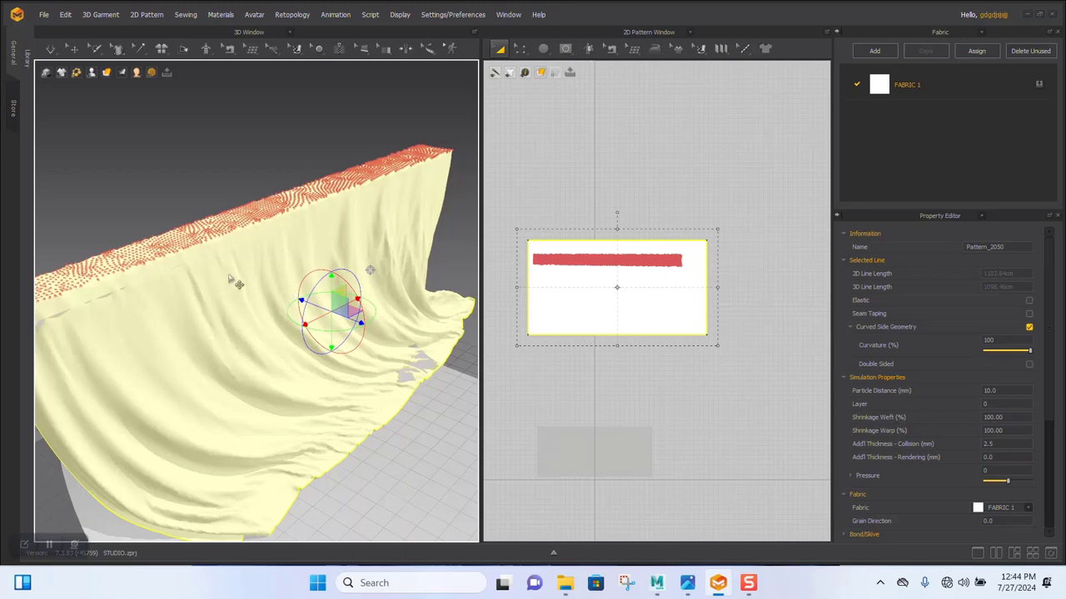
{"action": "mouse_move", "coordinate": [240, 281]}
{"action": "right_mouse_down"}
{"action": "mouse_move", "coordinate": [254, 301]}
{"action": "mouse_move", "coordinate": [242, 286]}
{"action": "right_mouse_up"}
{"action": "mouse_move", "coordinate": [81, 76]}
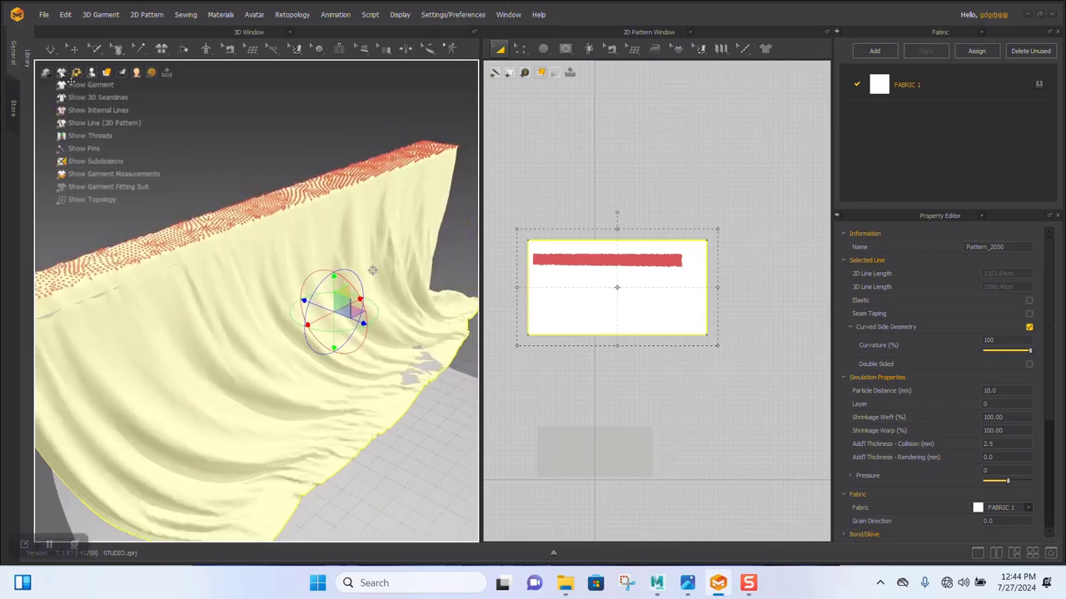
{"action": "scroll", "coordinate": [263, 277], "scroll_direction": "up", "scroll_amount": 3}
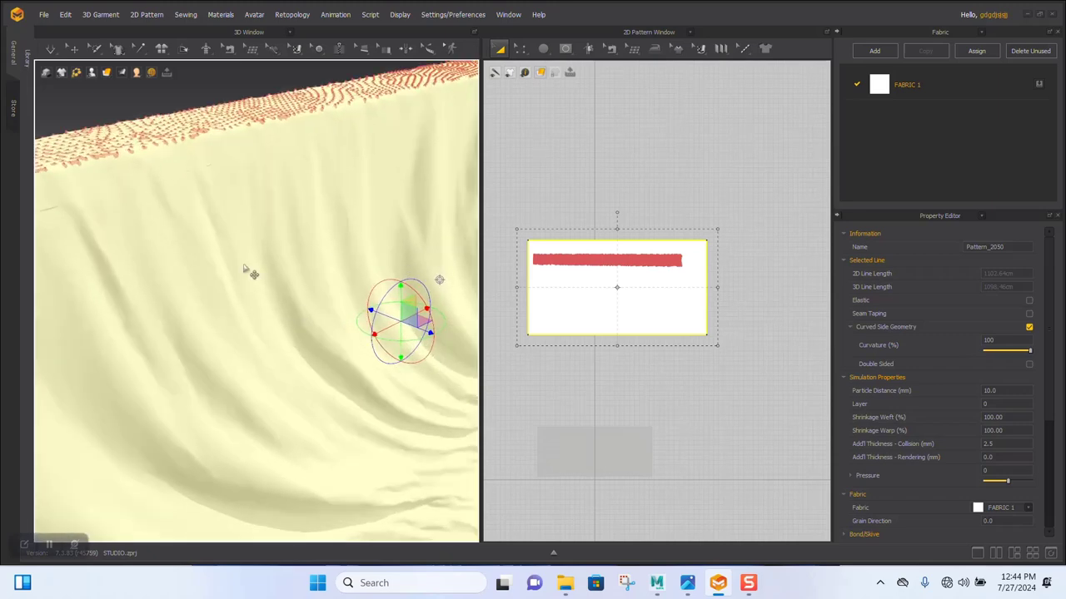
{"action": "left_click", "coordinate": [547, 190]}
{"action": "right_click", "coordinate": [547, 191]}
{"action": "left_click", "coordinate": [578, 174]}
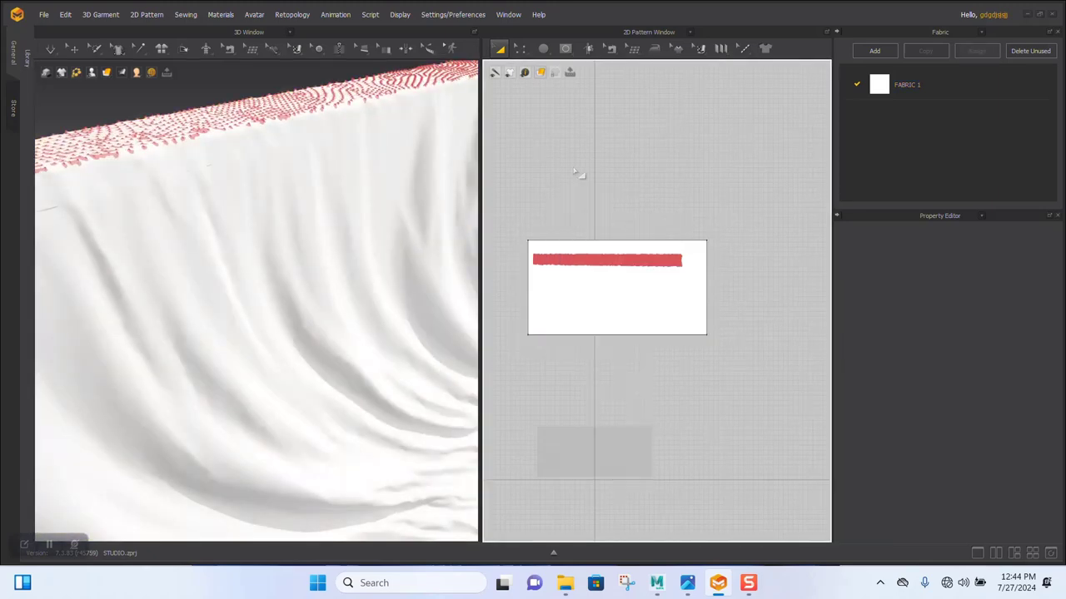
{"action": "left_click", "coordinate": [592, 288]}
{"action": "right_click", "coordinate": [592, 288]}
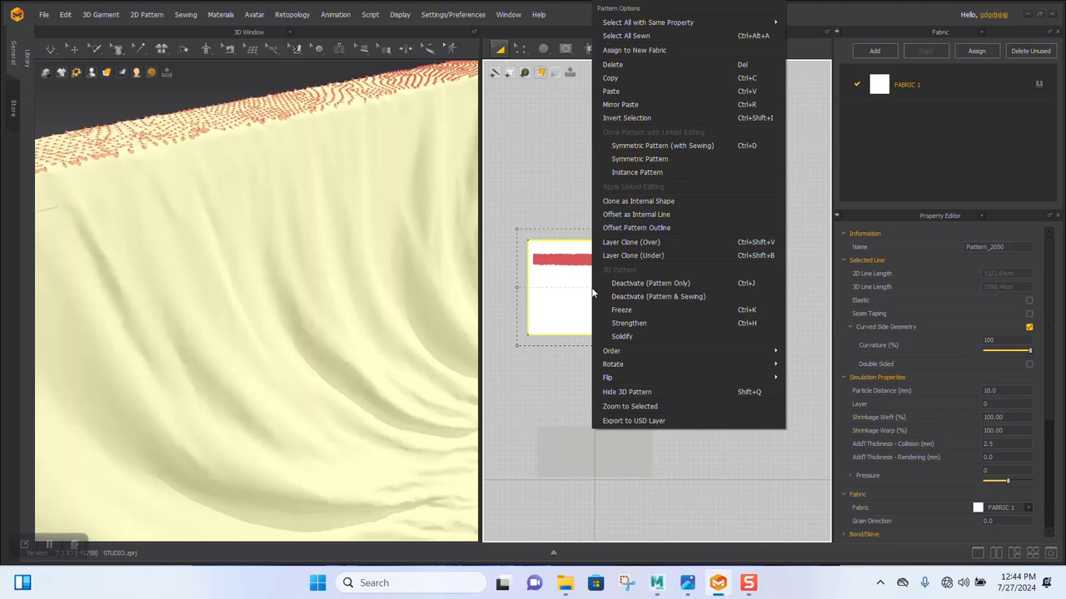
{"action": "left_click", "coordinate": [344, 265]}
{"action": "scroll", "coordinate": [342, 264], "scroll_direction": "down", "scroll_amount": 2}
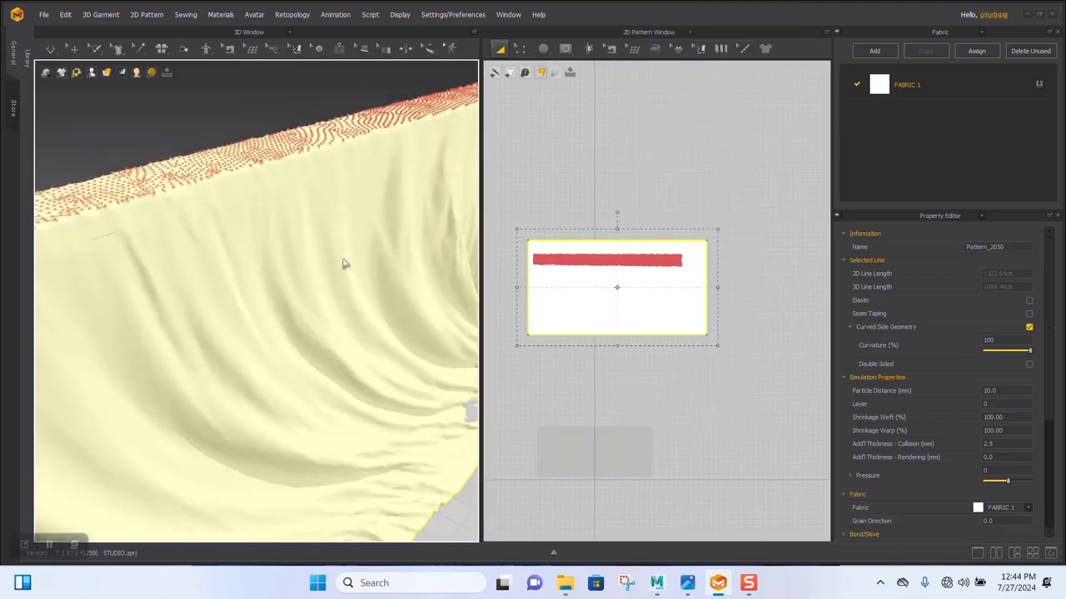
{"action": "right_click_drag", "start_coordinate": [276, 141], "coordinate": [246, 120]}
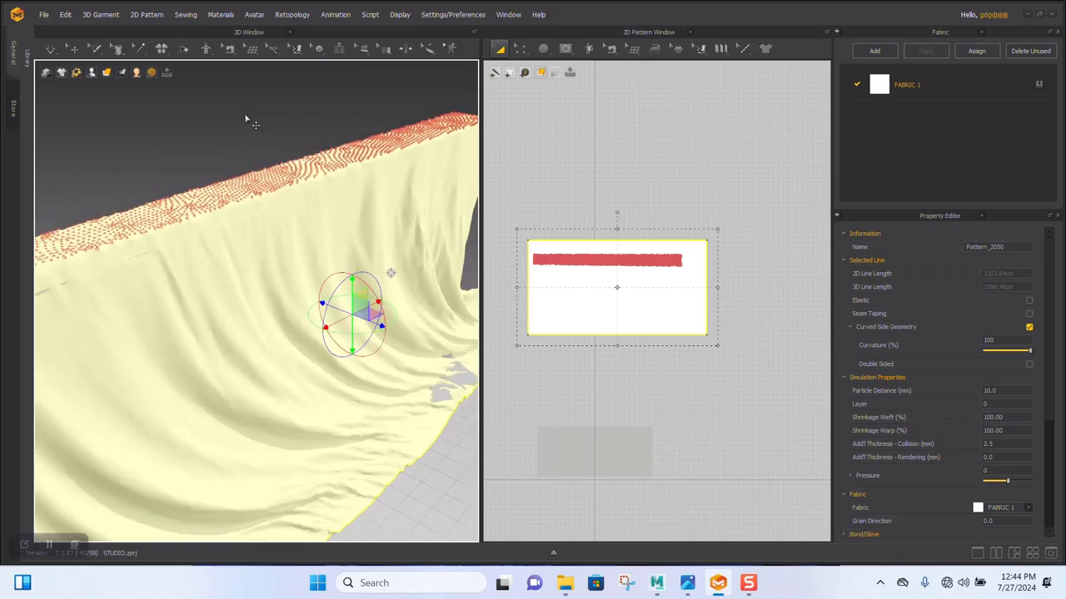
- Run the cloth simulation briefly to resettle the drape's folds, and stop it
{"action": "key", "text": "space"}
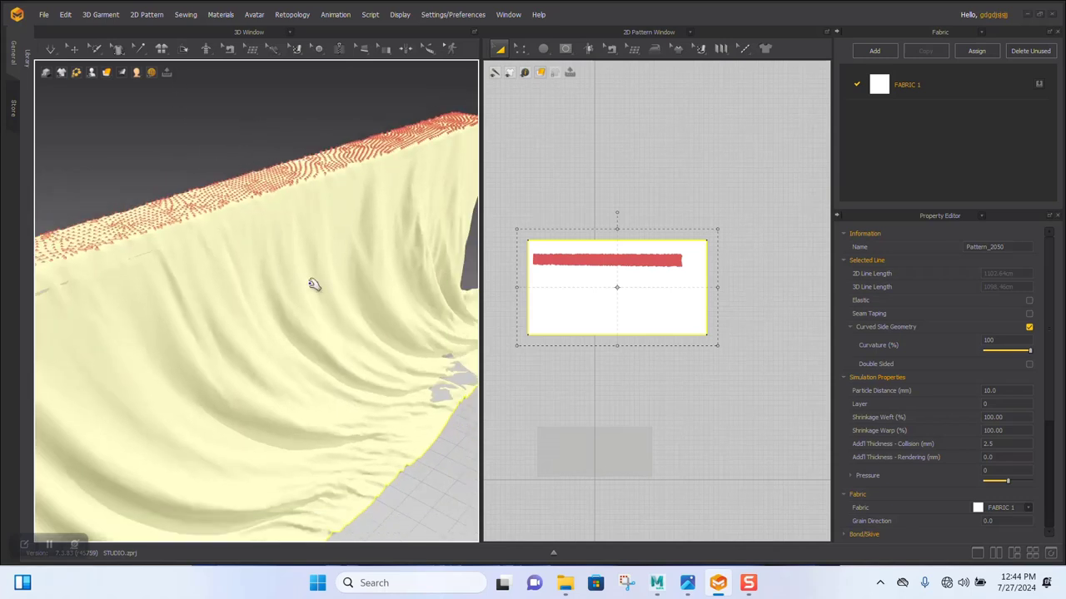
{"action": "key", "text": "space"}
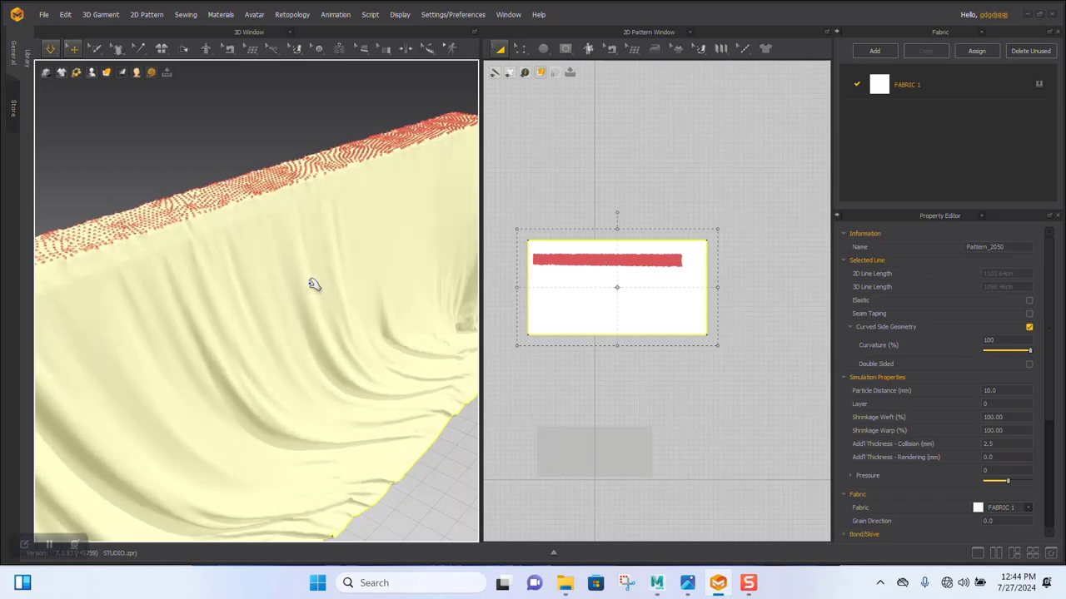
{"action": "right_click", "coordinate": [311, 287]}
{"action": "key", "text": "Escape"}
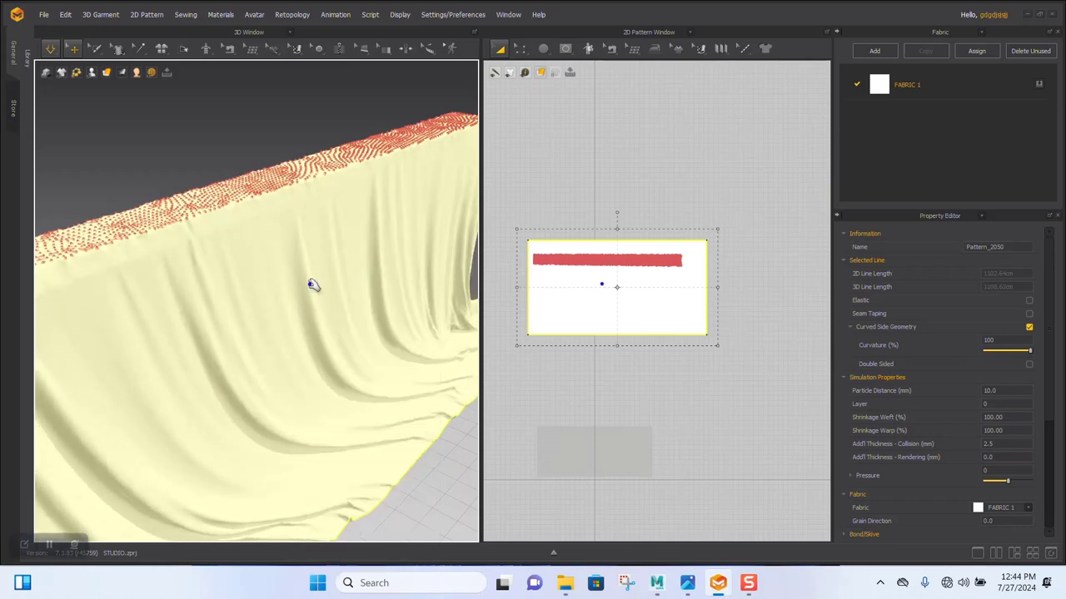
{"action": "key", "text": "space"}
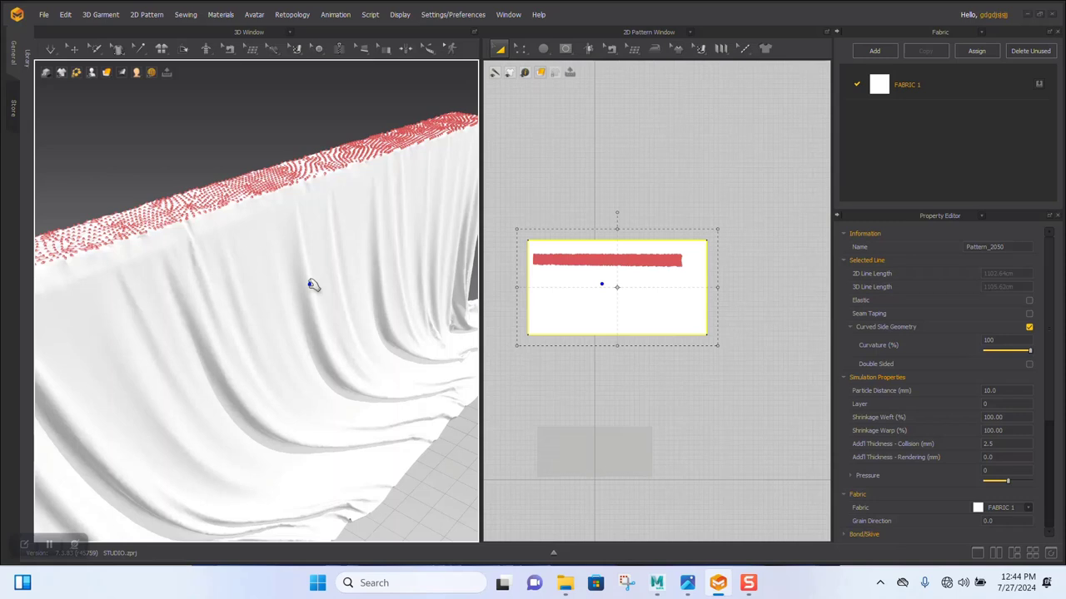
- Quadrangulate the draped fabric and set the 3D garment display to Mesh
{"action": "left_click", "coordinate": [73, 52]}
{"action": "left_click", "coordinate": [254, 293]}
{"action": "right_click", "coordinate": [252, 294]}
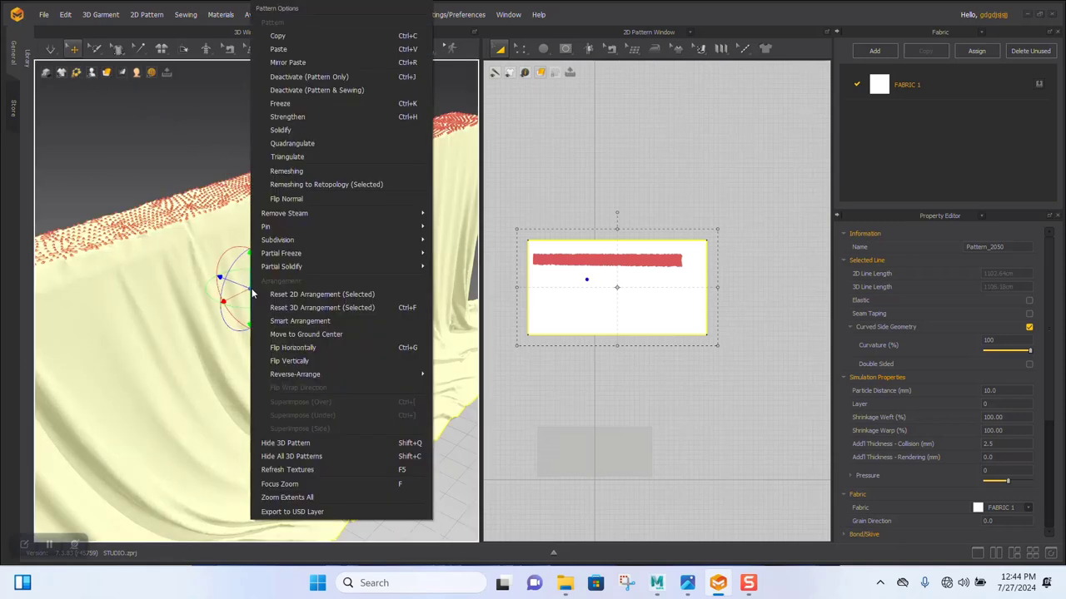
{"action": "left_click", "coordinate": [298, 149]}
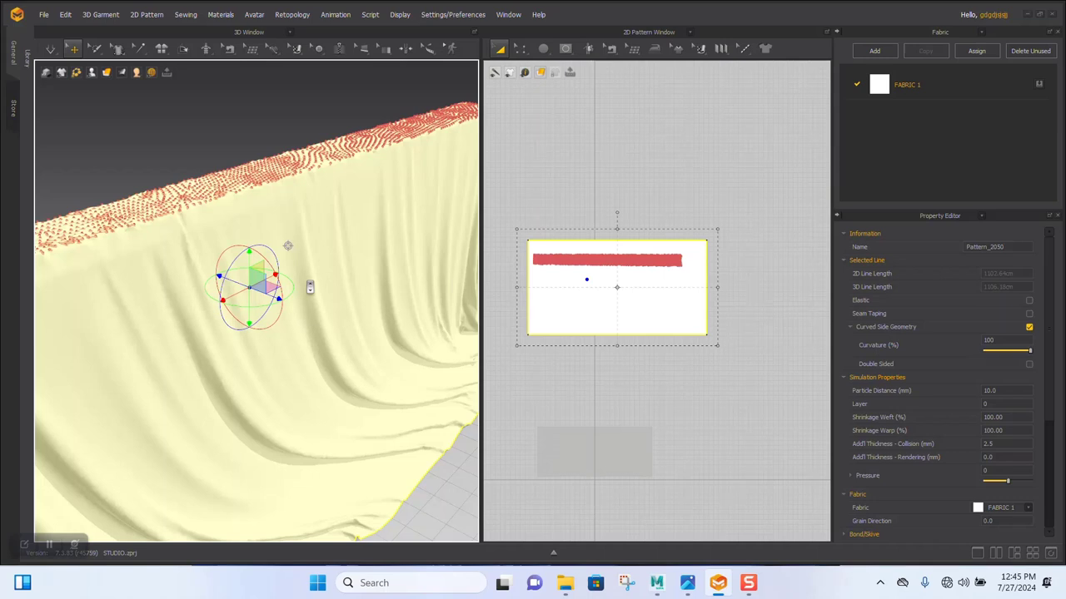
{"action": "mouse_move", "coordinate": [80, 73]}
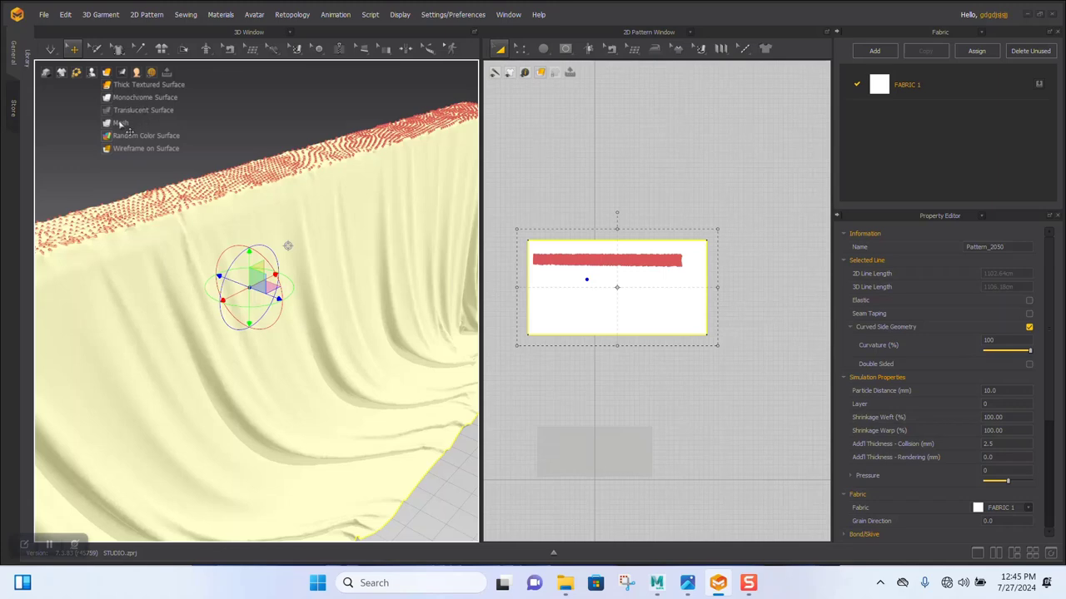
{"action": "left_click", "coordinate": [120, 124]}
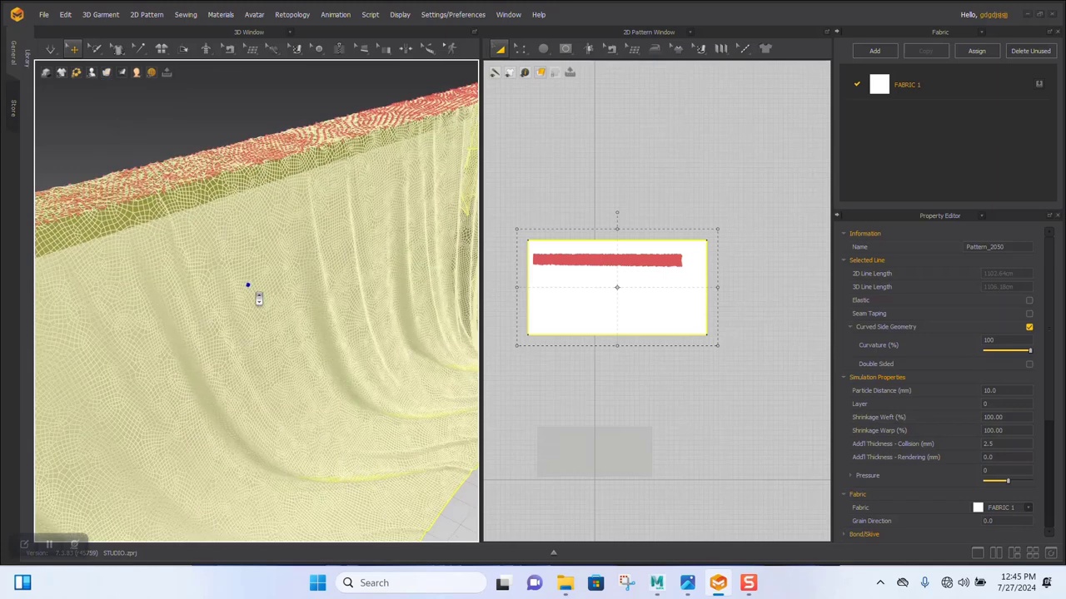
- Examine the quad mesh across the drape's folds and pinned upper edge, and deselect the fabric
{"action": "scroll", "coordinate": [258, 298], "scroll_direction": "up", "scroll_amount": 10}
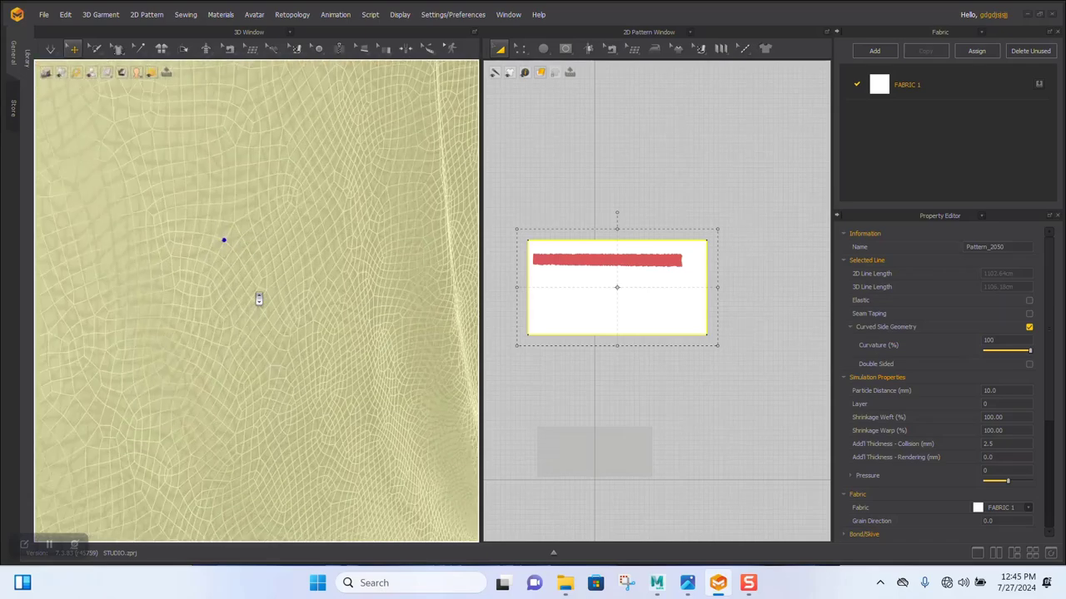
{"action": "middle_click_drag", "start_coordinate": [259, 298], "coordinate": [258, 381]}
{"action": "scroll", "coordinate": [260, 371], "scroll_direction": "down", "scroll_amount": 10}
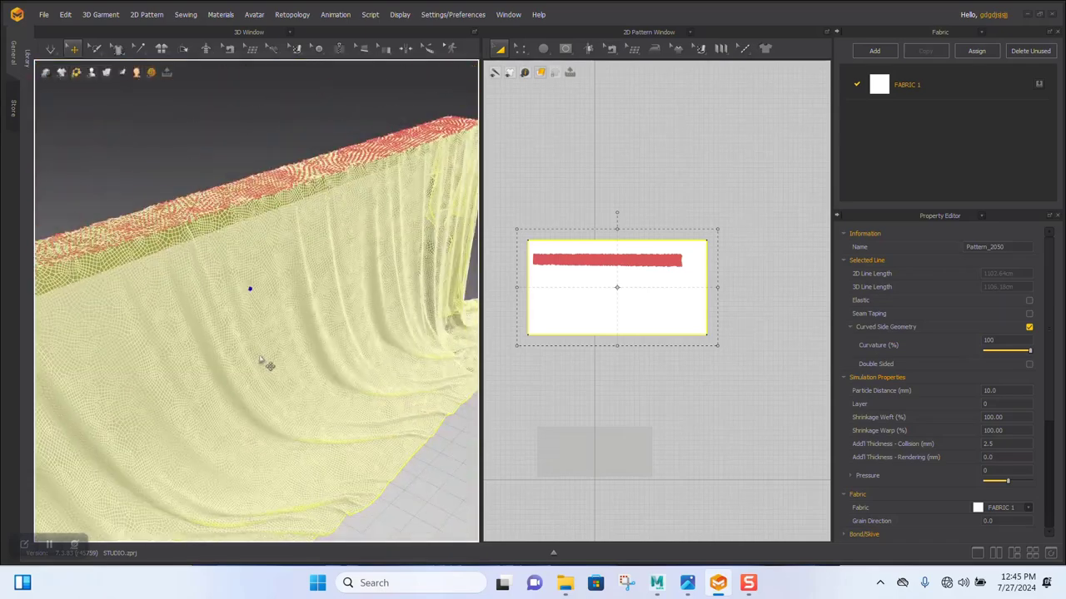
{"action": "right_click_drag", "start_coordinate": [336, 305], "coordinate": [235, 168]}
{"action": "left_click", "coordinate": [236, 168]}
{"action": "scroll", "coordinate": [324, 283], "scroll_direction": "down", "scroll_amount": 3}
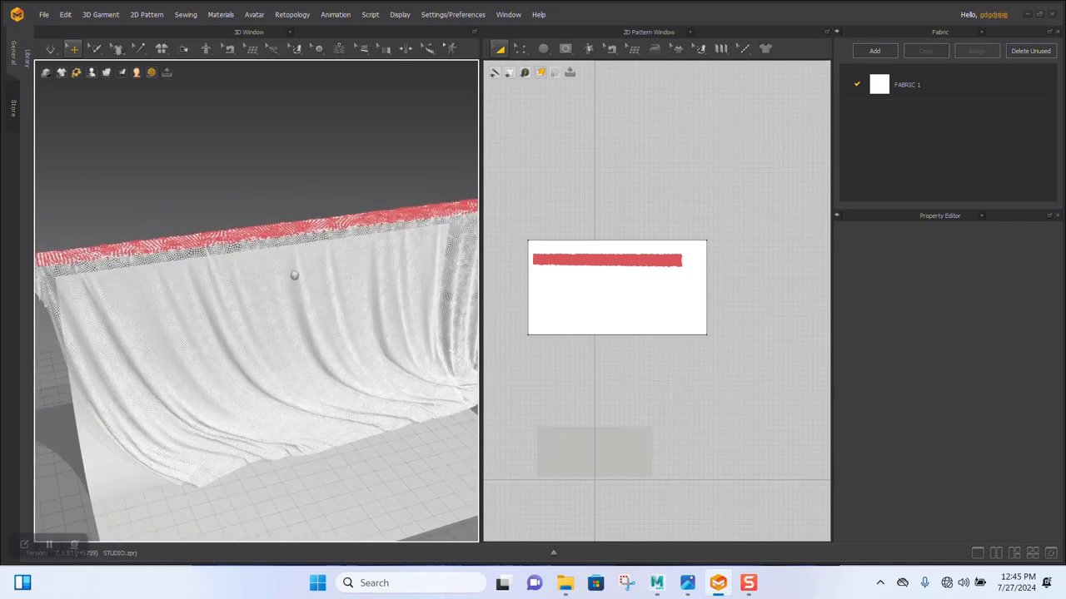
- Set the 3D garment display to Thick Textured Surface
{"action": "middle_click_drag", "start_coordinate": [292, 273], "coordinate": [260, 233]}
{"action": "scroll", "coordinate": [260, 233], "scroll_direction": "up", "scroll_amount": 3}
{"action": "left_click", "coordinate": [107, 74]}
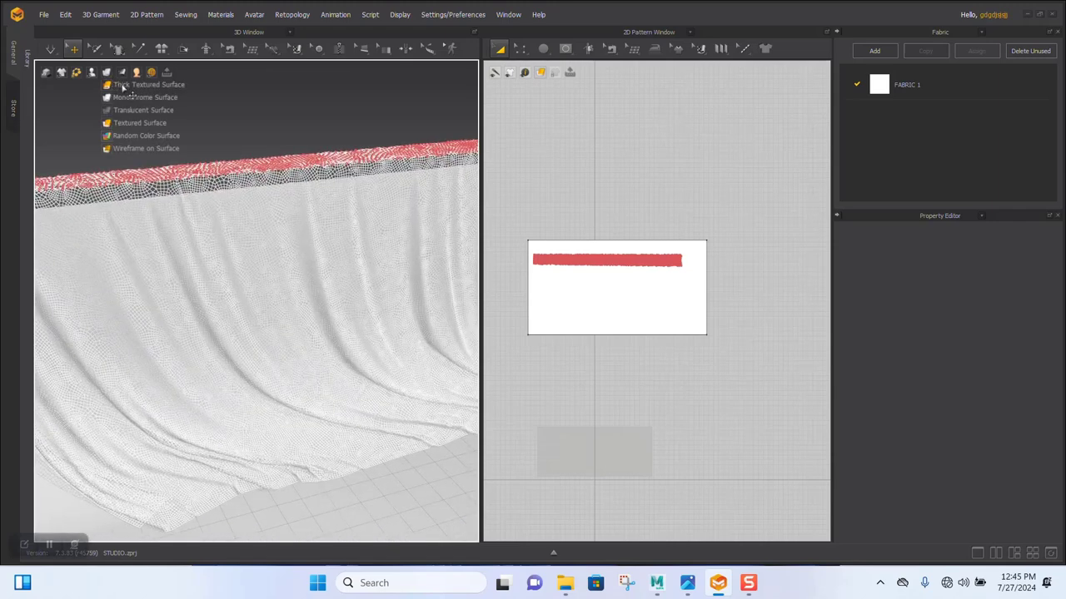
{"action": "left_click", "coordinate": [123, 85]}
- Examine the folds and floor hem of the thick-rendered drape up close and from several angles
{"action": "right_click_drag", "start_coordinate": [272, 215], "coordinate": [303, 251]}
{"action": "scroll", "coordinate": [326, 300], "scroll_direction": "up", "scroll_amount": 4}
{"action": "right_click_drag", "start_coordinate": [283, 321], "coordinate": [333, 354]}
{"action": "scroll", "coordinate": [333, 354], "scroll_direction": "down", "scroll_amount": 4}
{"action": "middle_click_drag", "start_coordinate": [288, 323], "coordinate": [228, 307]}
{"action": "scroll", "coordinate": [258, 349], "scroll_direction": "up", "scroll_amount": 3}
{"action": "right_click_drag", "start_coordinate": [275, 364], "coordinate": [220, 290]}
{"action": "scroll", "coordinate": [224, 328], "scroll_direction": "down", "scroll_amount": 4}
{"action": "scroll", "coordinate": [267, 352], "scroll_direction": "up", "scroll_amount": 3}
{"action": "right_click_drag", "start_coordinate": [276, 349], "coordinate": [232, 338]}
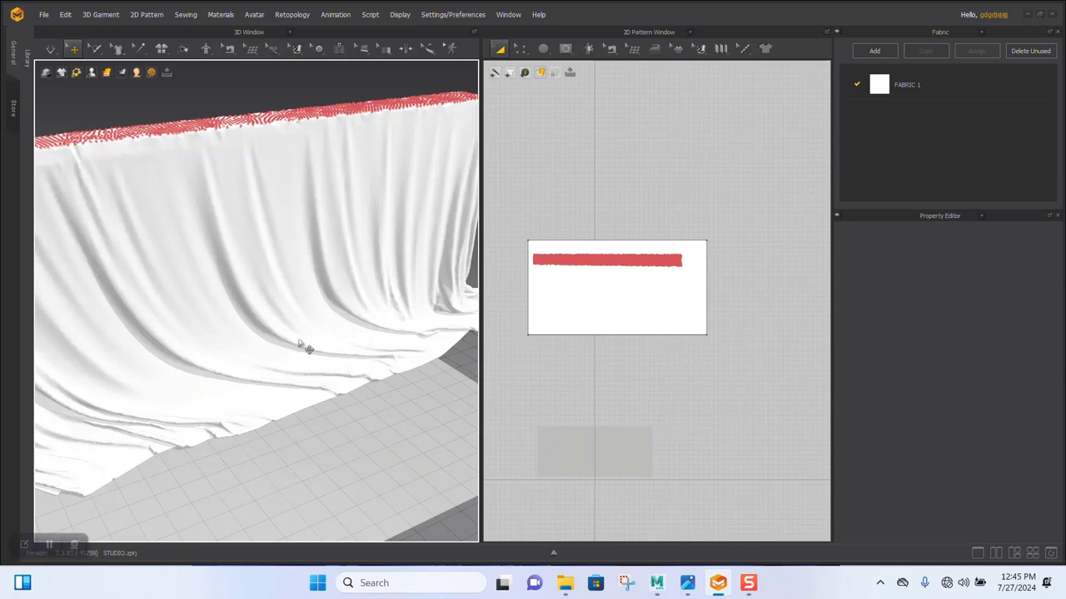
- Start the cloth simulation and pull the drape's lower right corner inward along the floor
{"action": "key", "text": "space"}
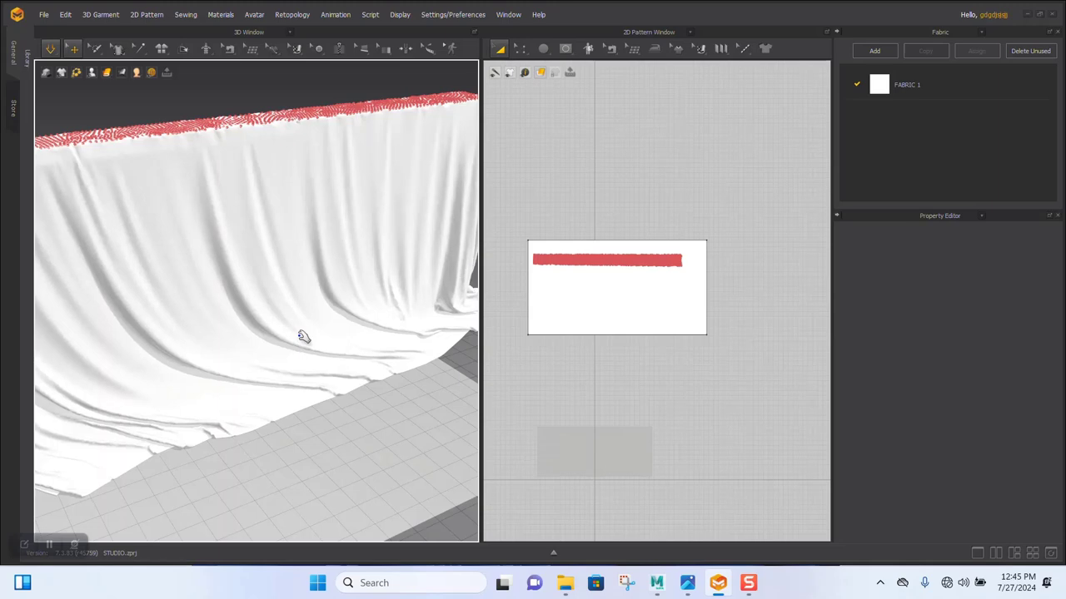
{"action": "scroll", "coordinate": [299, 334], "scroll_direction": "down", "scroll_amount": 1}
{"action": "right_click_drag", "start_coordinate": [304, 336], "coordinate": [265, 327]}
{"action": "scroll", "coordinate": [275, 328], "scroll_direction": "down", "scroll_amount": 4}
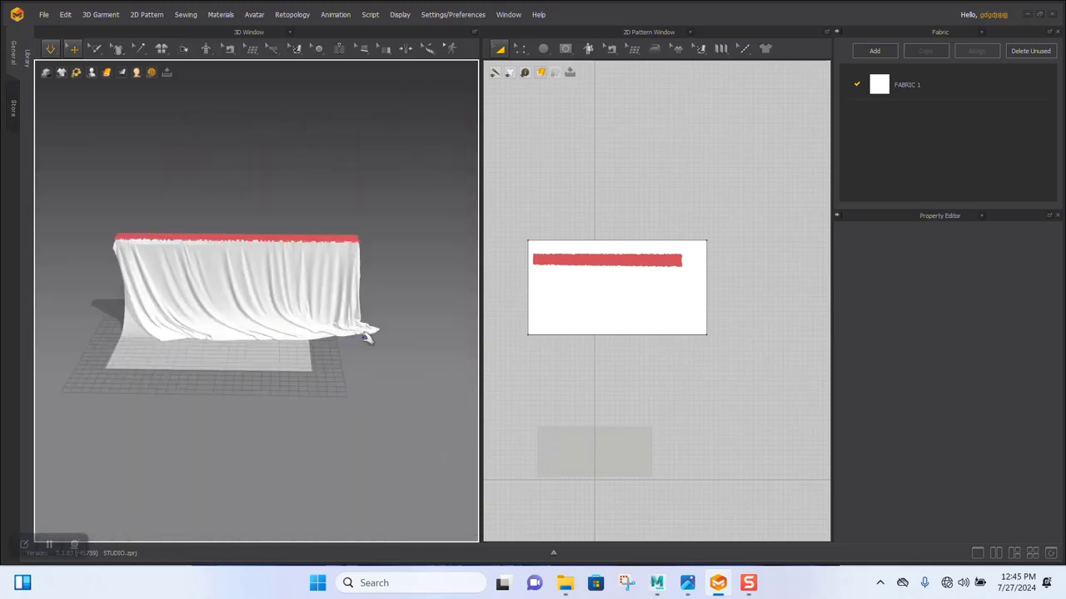
{"action": "left_click", "coordinate": [367, 336]}
{"action": "left_click_drag", "start_coordinate": [412, 345], "coordinate": [263, 349]}
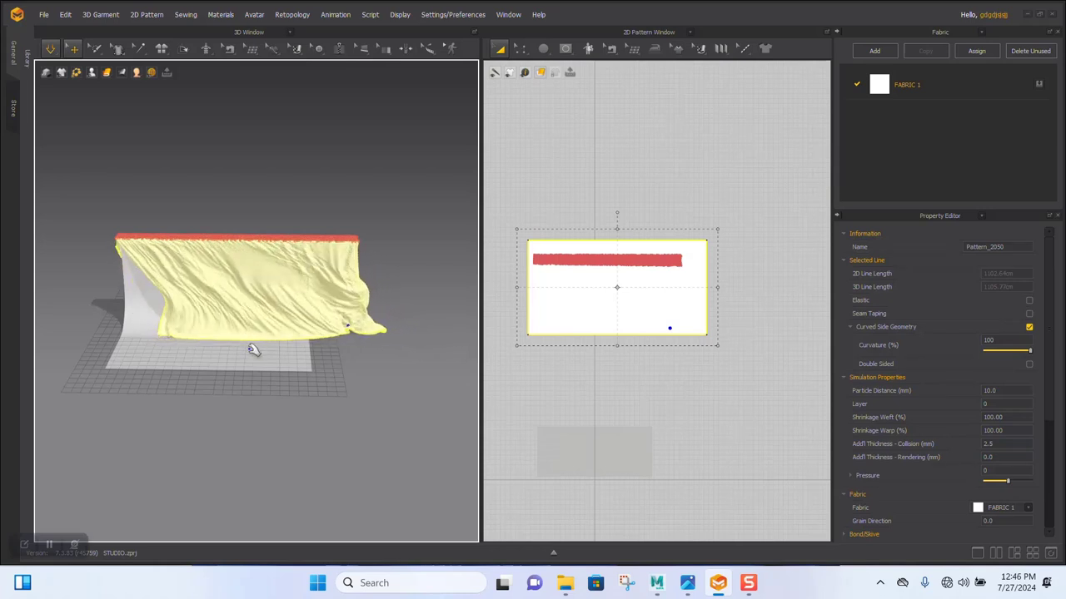
- Pull the middle of the drape sideways during the simulation to form new vertical folds
{"action": "scroll", "coordinate": [252, 336], "scroll_direction": "up", "scroll_amount": 5}
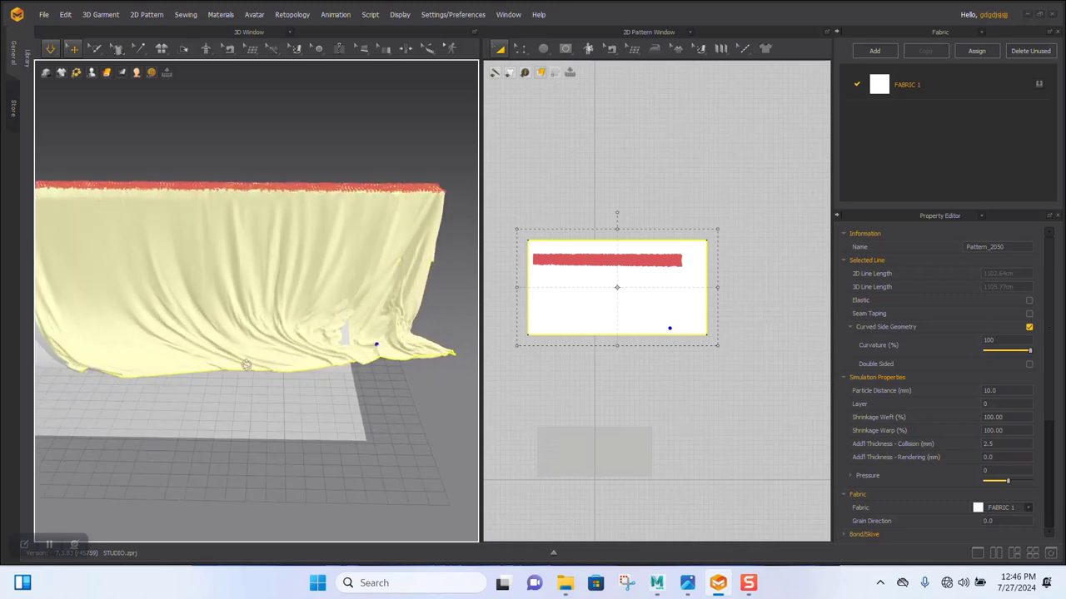
{"action": "right_click_drag", "start_coordinate": [253, 353], "coordinate": [208, 319]}
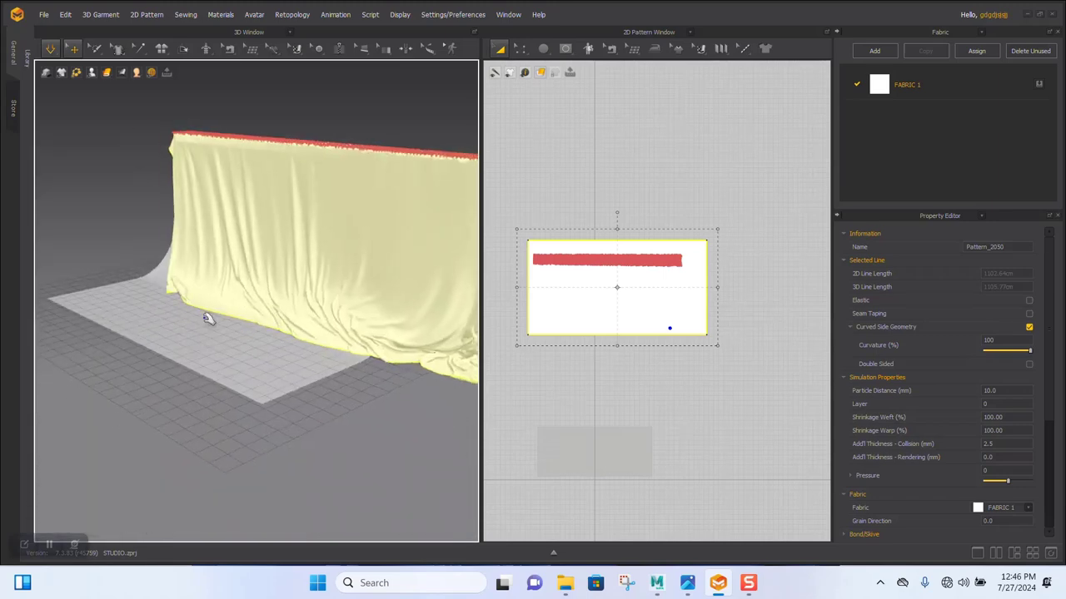
{"action": "right_click_drag", "start_coordinate": [325, 286], "coordinate": [214, 257]}
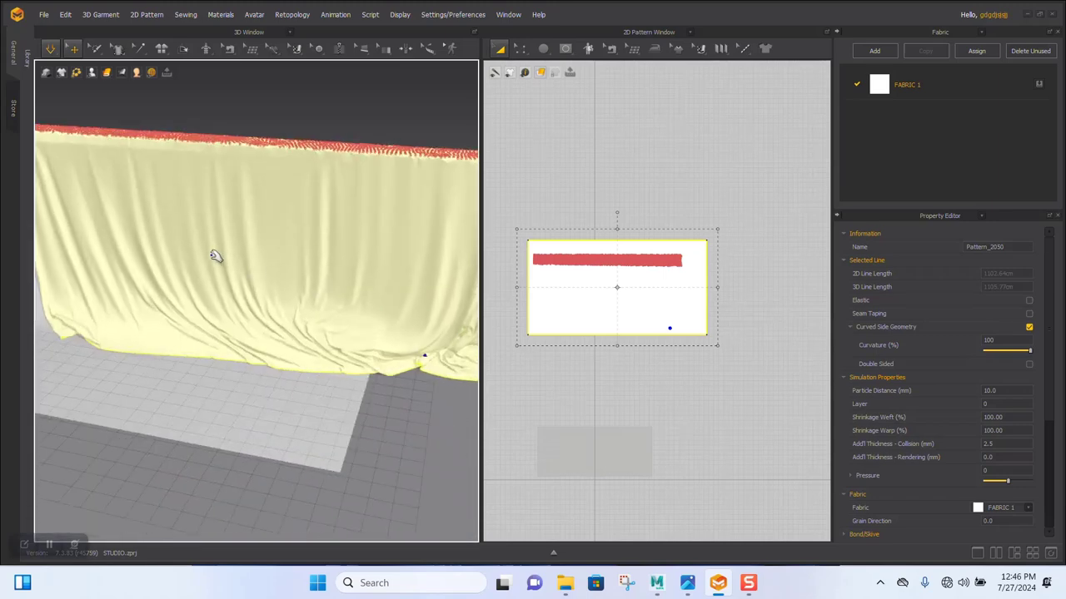
{"action": "left_click_drag", "start_coordinate": [274, 279], "coordinate": [343, 291]}
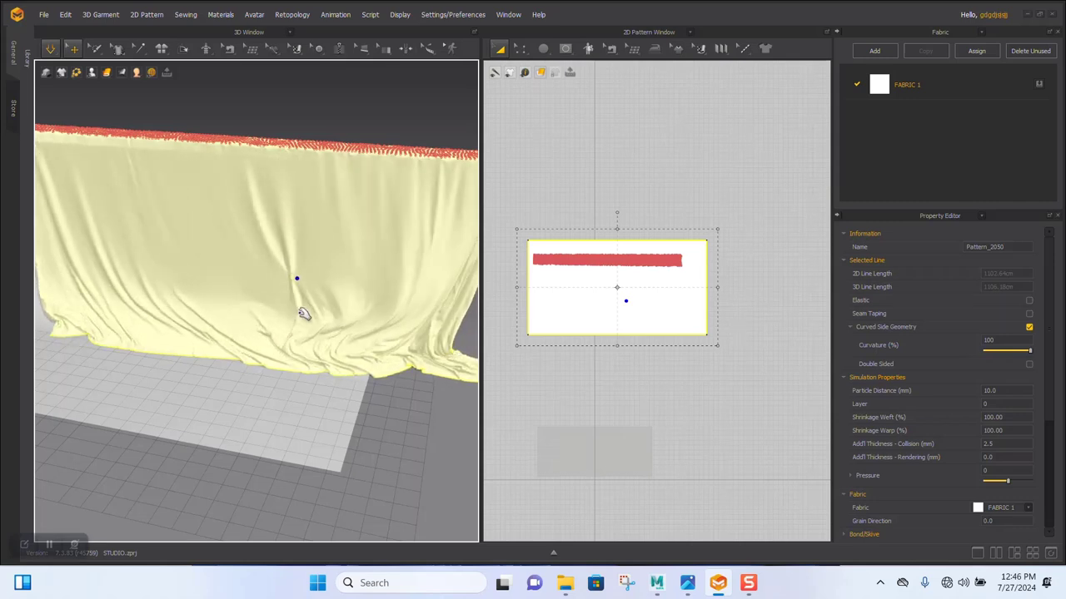
- Pull the drape's hem outward at several points along the floor to rearrange the folds during the simulation
{"action": "scroll", "coordinate": [283, 312], "scroll_direction": "down", "scroll_amount": 5}
{"action": "right_click_drag", "start_coordinate": [322, 313], "coordinate": [326, 344]}
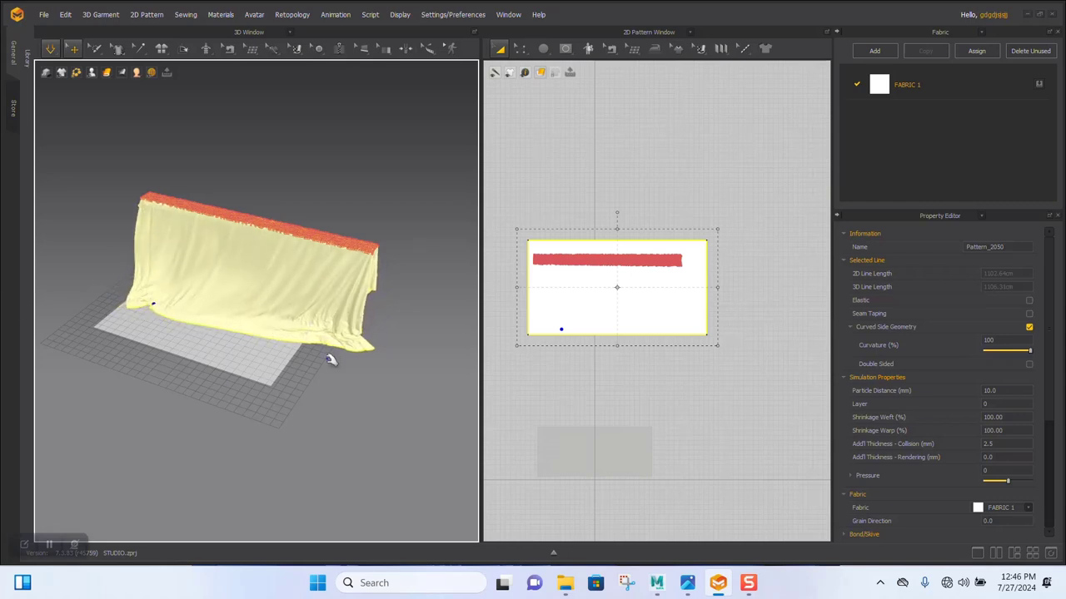
{"action": "right_click_drag", "start_coordinate": [331, 360], "coordinate": [287, 358]}
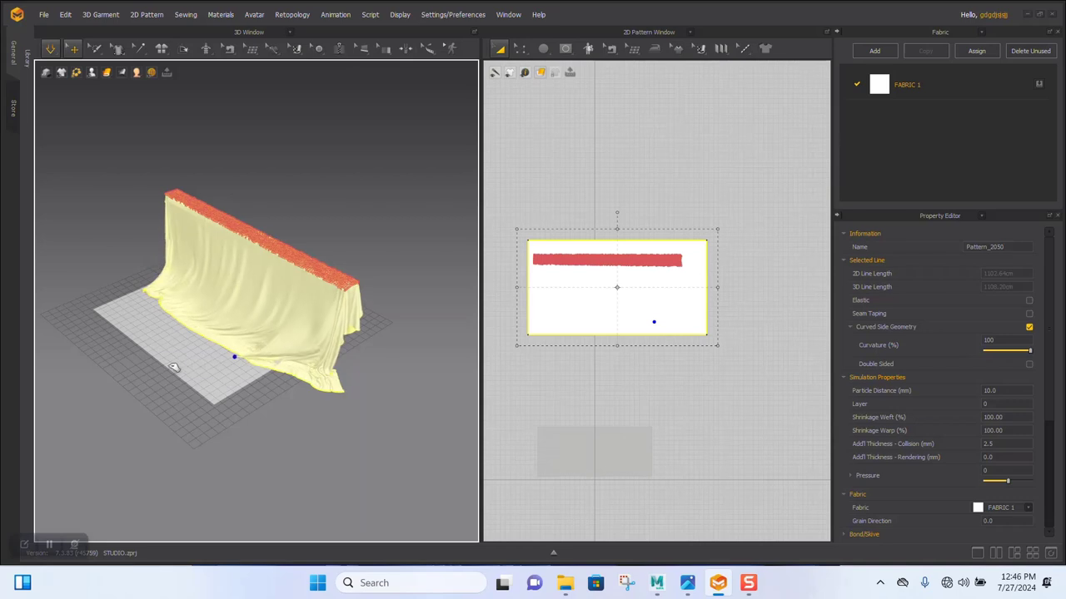
{"action": "left_click_drag", "start_coordinate": [174, 367], "coordinate": [311, 346]}
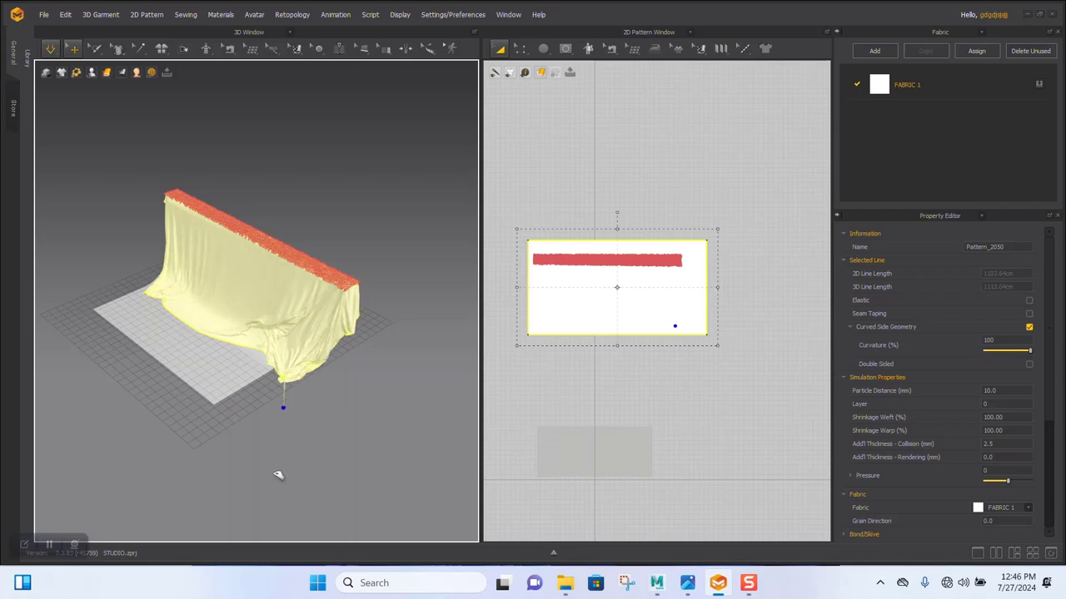
{"action": "right_click_drag", "start_coordinate": [314, 394], "coordinate": [403, 386]}
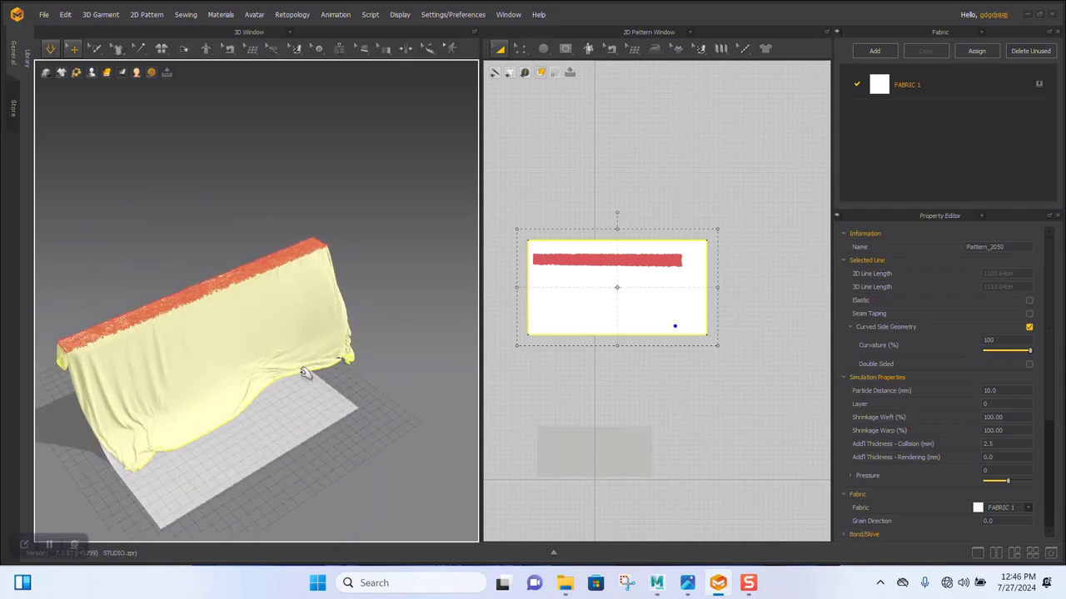
{"action": "left_click_drag", "start_coordinate": [305, 372], "coordinate": [472, 351]}
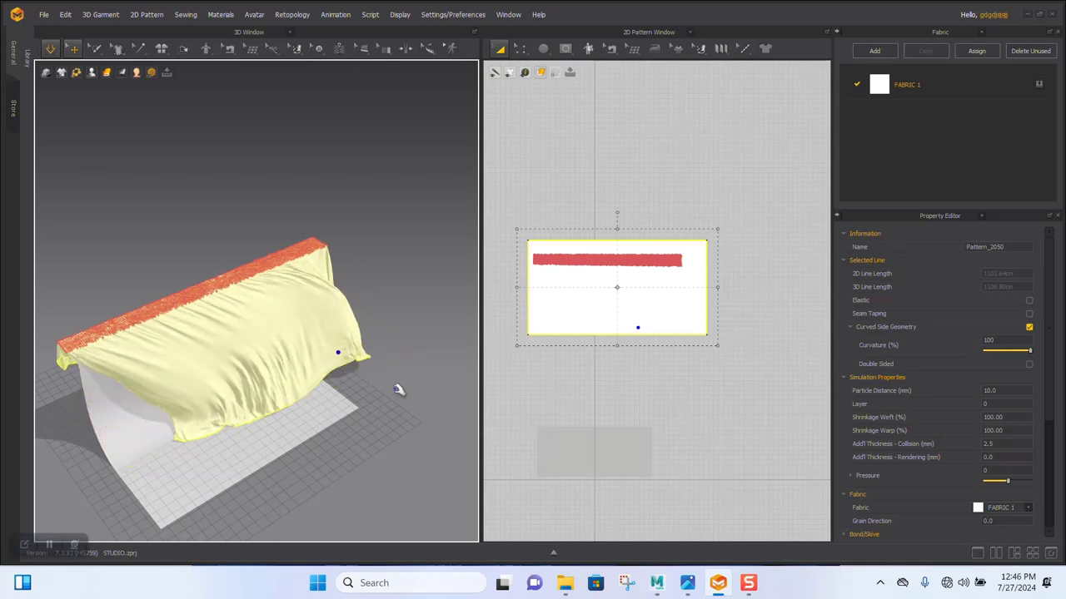
- Pull the middle of the drape's hem forward over the backdrop floor and stop the simulation
{"action": "right_click_drag", "start_coordinate": [292, 392], "coordinate": [241, 381]}
{"action": "scroll", "coordinate": [240, 380], "scroll_direction": "up", "scroll_amount": 3}
{"action": "middle_click_drag", "start_coordinate": [241, 416], "coordinate": [285, 408]}
{"action": "right_click_drag", "start_coordinate": [285, 408], "coordinate": [332, 399]}
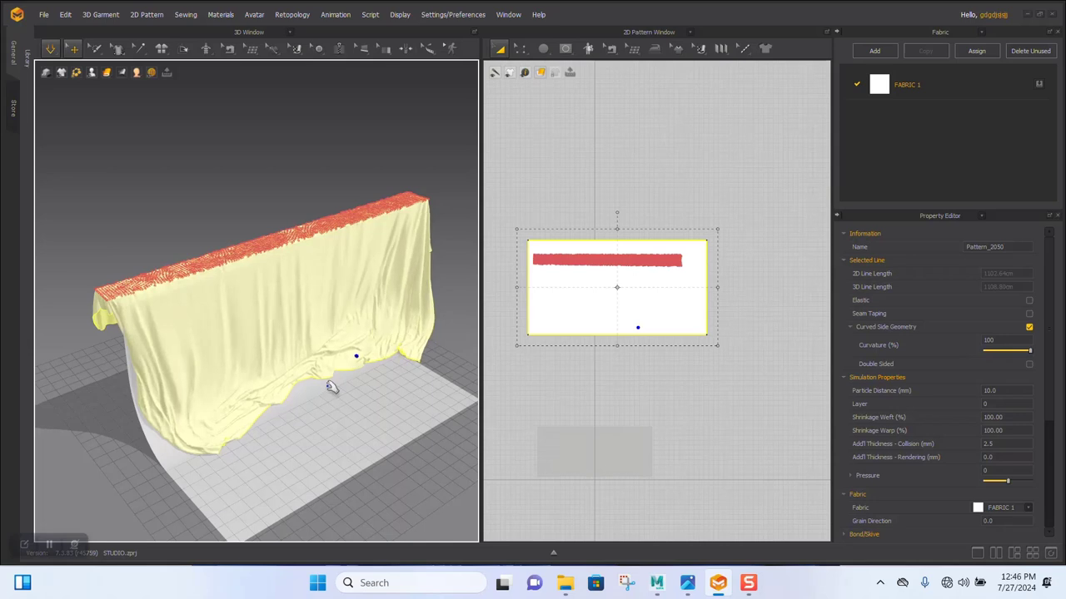
{"action": "right_click_drag", "start_coordinate": [332, 387], "coordinate": [341, 385]}
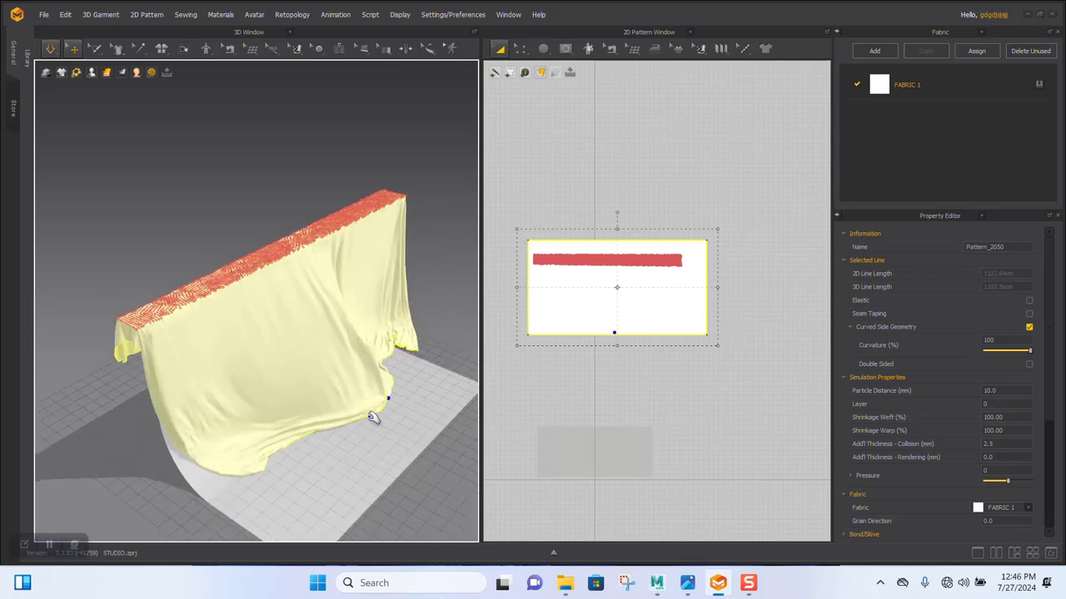
{"action": "right_click_drag", "start_coordinate": [398, 422], "coordinate": [374, 415]}
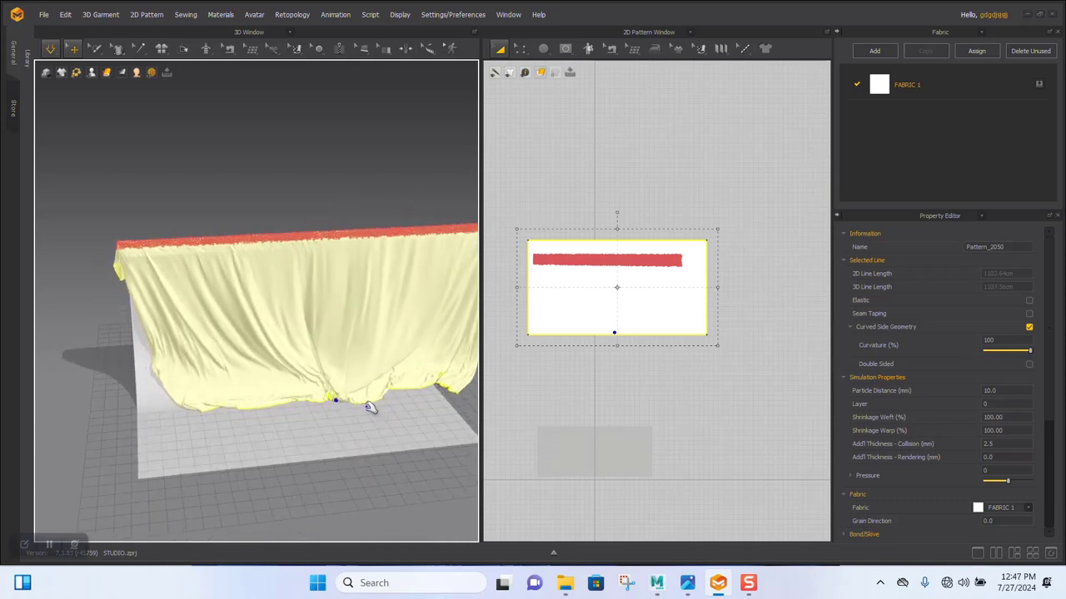
{"action": "key", "text": "space"}
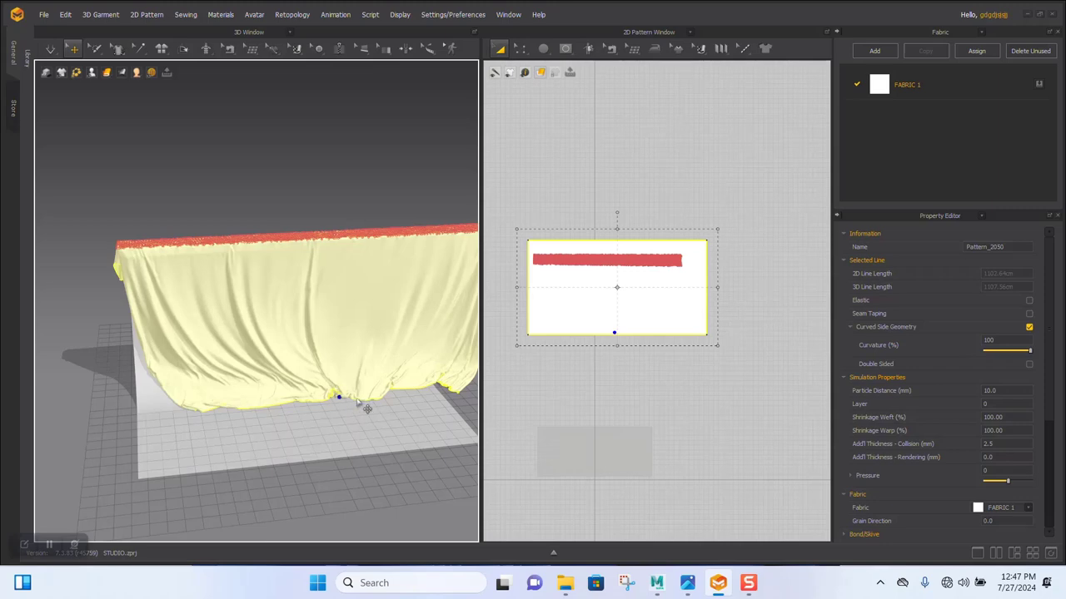
- Examine the rearranged folds and gathered hem of the drape from several angles
{"action": "right_click_drag", "start_coordinate": [364, 404], "coordinate": [361, 399]}
{"action": "middle_click_drag", "start_coordinate": [362, 399], "coordinate": [274, 415]}
{"action": "scroll", "coordinate": [273, 415], "scroll_direction": "up", "scroll_amount": 5}
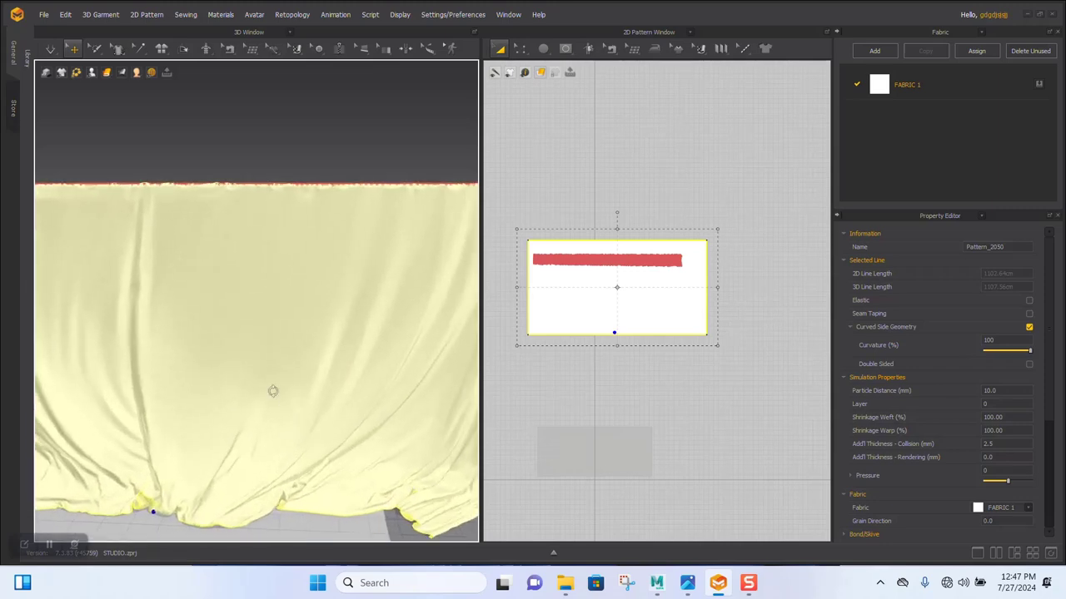
{"action": "mouse_move", "coordinate": [274, 390]}
{"action": "right_mouse_down"}
{"action": "mouse_move", "coordinate": [202, 383]}
{"action": "mouse_move", "coordinate": [293, 399]}
{"action": "right_mouse_up"}
{"action": "scroll", "coordinate": [293, 399], "scroll_direction": "down", "scroll_amount": 5}
{"action": "middle_click_drag", "start_coordinate": [222, 407], "coordinate": [264, 411]}
{"action": "scroll", "coordinate": [264, 411], "scroll_direction": "up", "scroll_amount": 4}
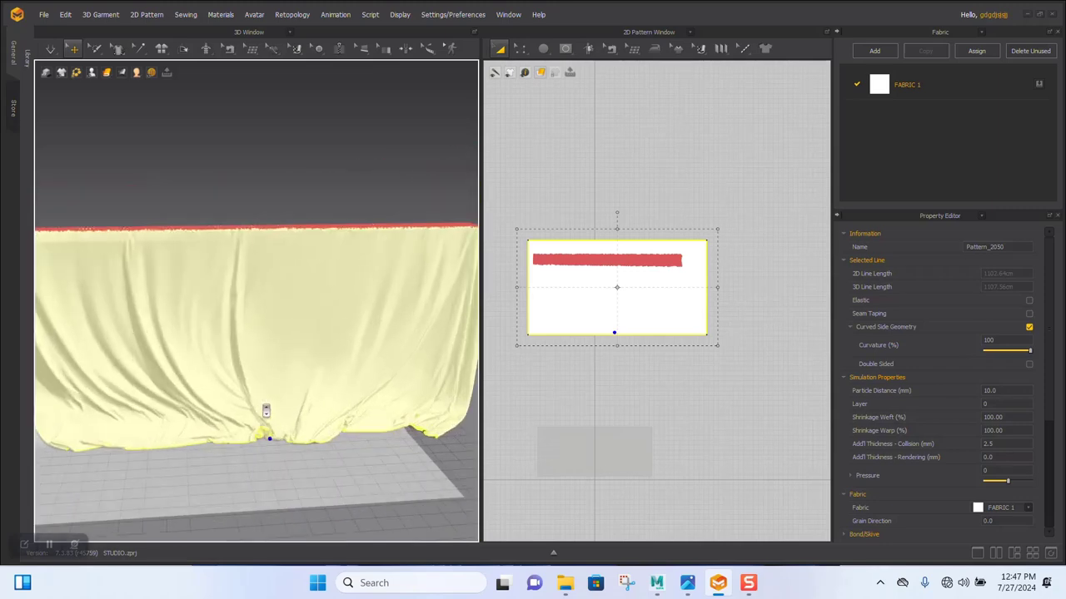
{"action": "right_click_drag", "start_coordinate": [236, 371], "coordinate": [300, 384]}
{"action": "scroll", "coordinate": [298, 366], "scroll_direction": "down", "scroll_amount": 3}
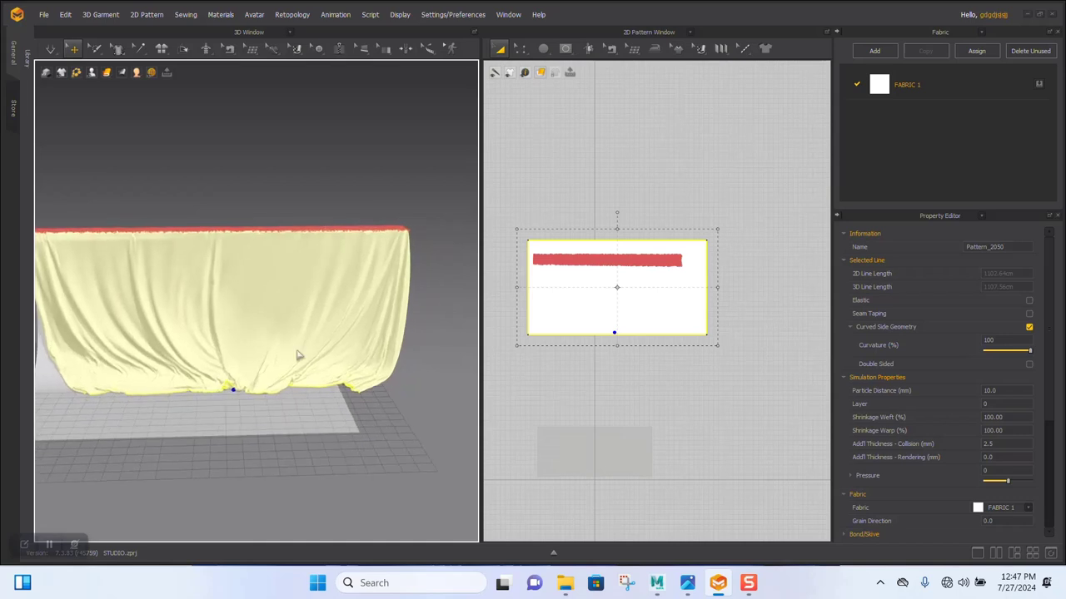
- Run the cloth simulation again, pull the fabric to spread the folds evenly across the drape, and stop it
{"action": "key", "text": "space"}
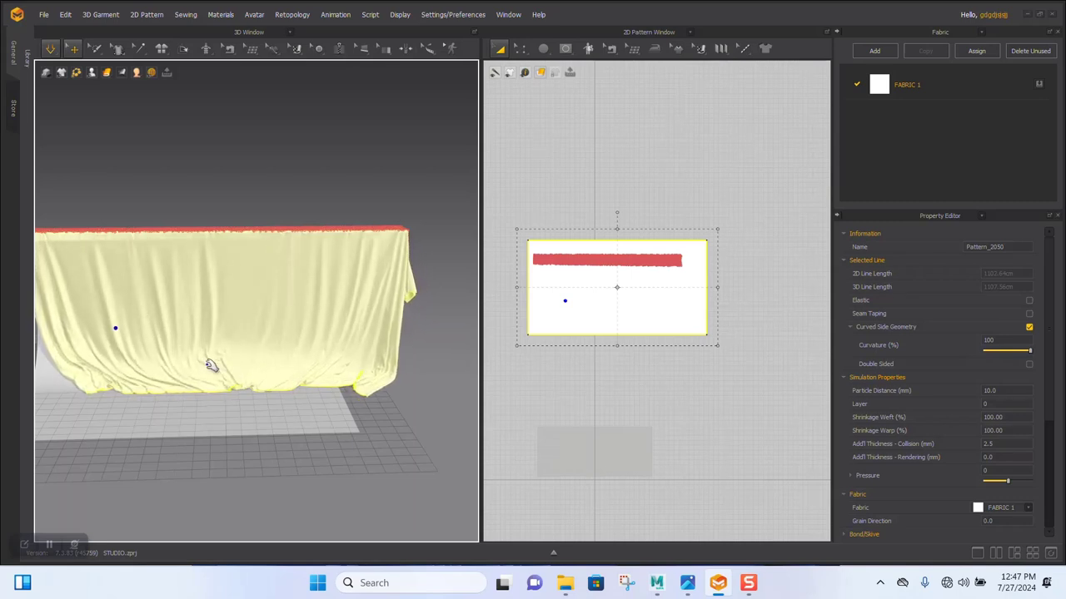
{"action": "right_click_drag", "start_coordinate": [240, 375], "coordinate": [268, 376]}
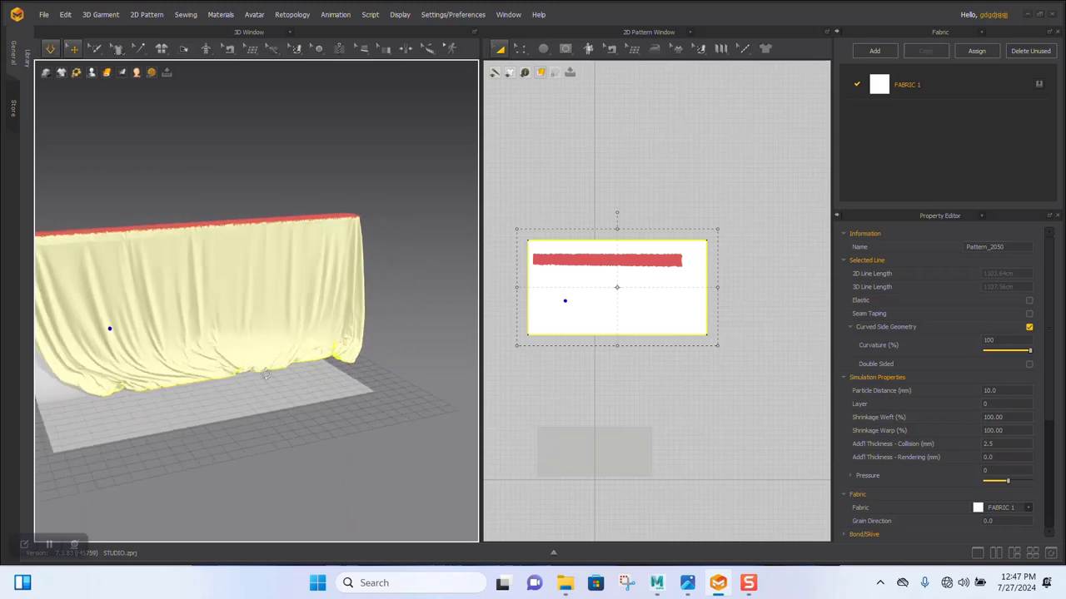
{"action": "middle_click_drag", "start_coordinate": [239, 341], "coordinate": [323, 388]}
{"action": "scroll", "coordinate": [328, 399], "scroll_direction": "up", "scroll_amount": 4}
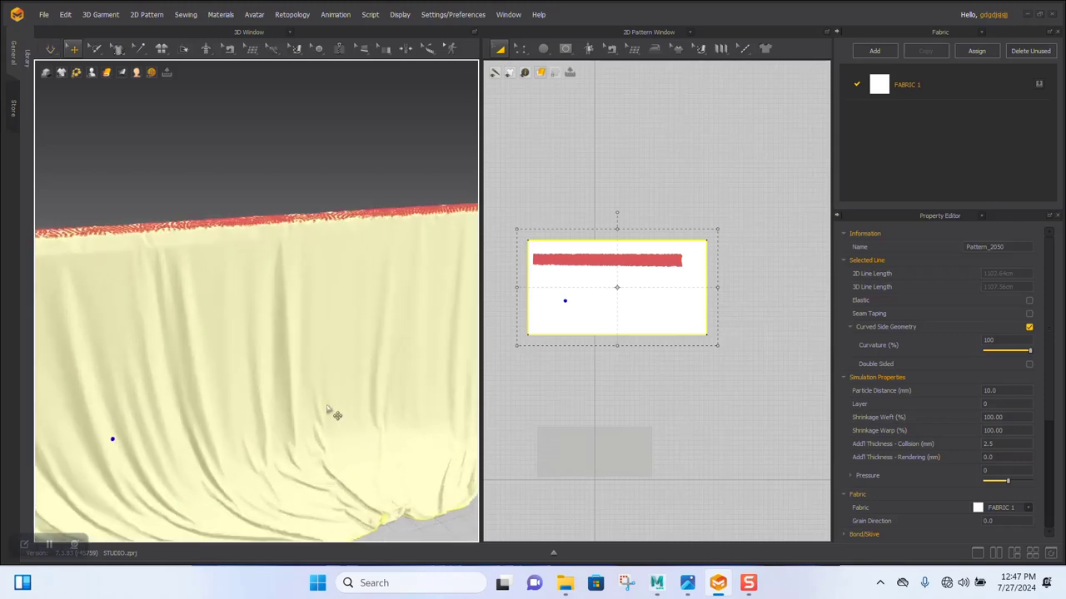
- Try shifting the whole drape sideways with the simulation stopped, and undo the move
{"action": "right_click_drag", "start_coordinate": [333, 412], "coordinate": [266, 392]}
{"action": "middle_click_drag", "start_coordinate": [267, 392], "coordinate": [250, 279]}
{"action": "scroll", "coordinate": [250, 339], "scroll_direction": "down", "scroll_amount": 4}
{"action": "right_click_drag", "start_coordinate": [250, 345], "coordinate": [272, 346]}
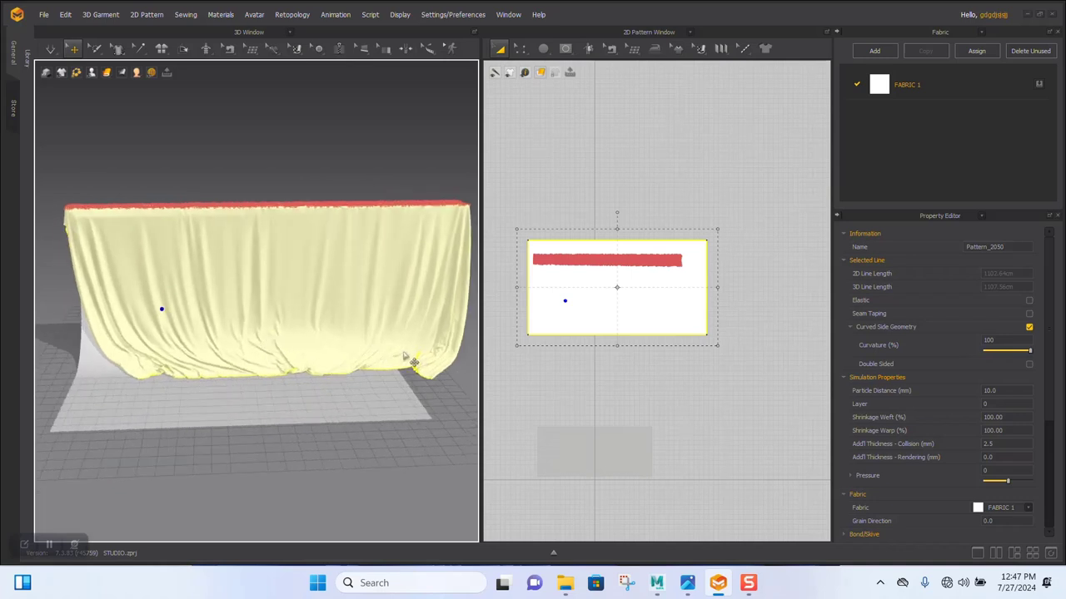
{"action": "left_click_drag", "start_coordinate": [421, 376], "coordinate": [328, 371]}
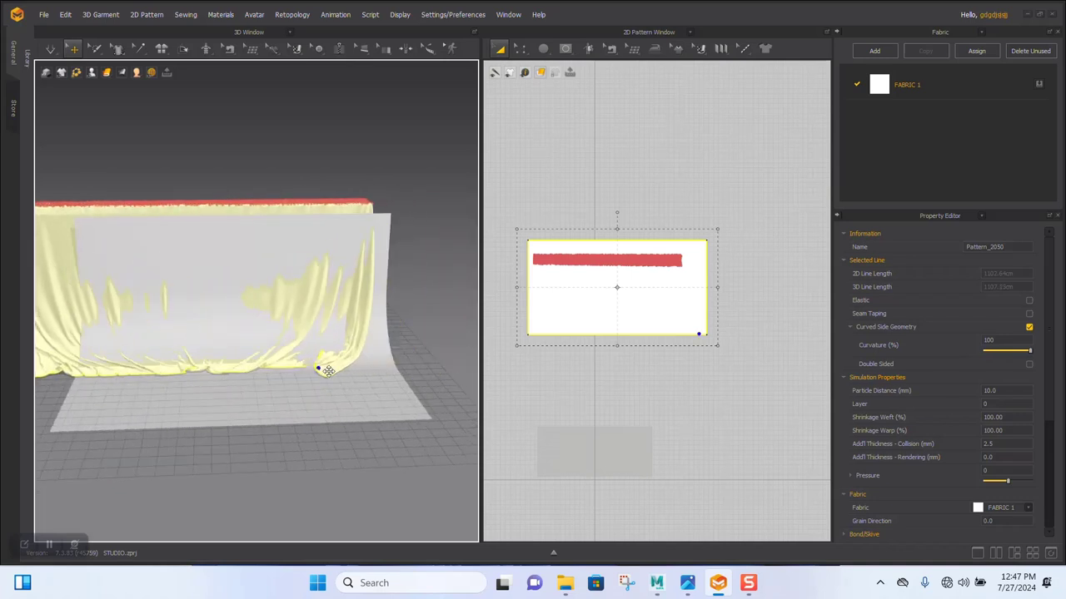
{"action": "key", "text": "ctrl+z"}
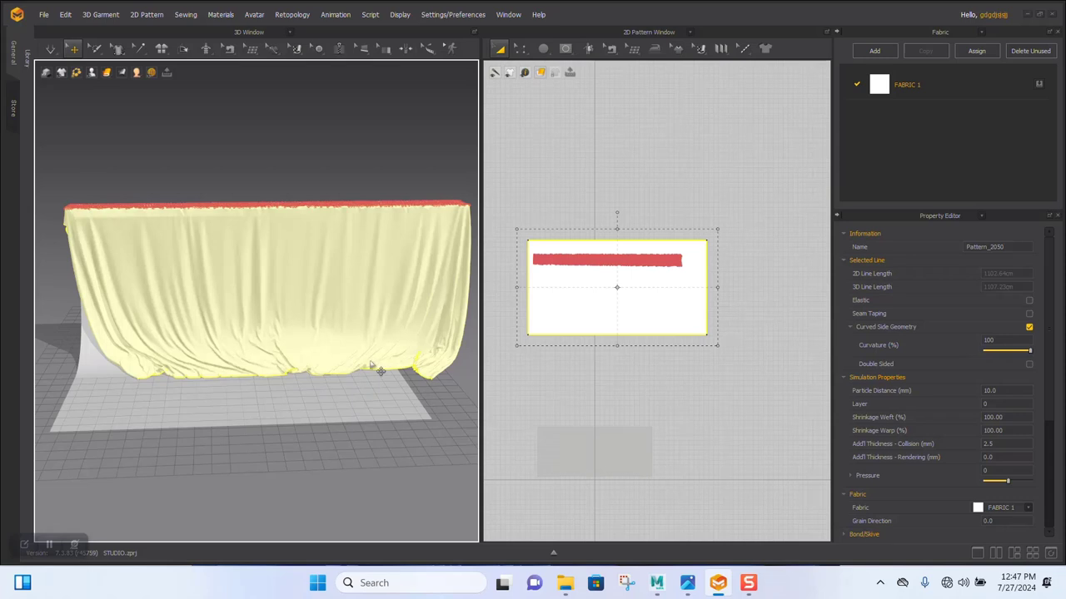
- Run the cloth simulation briefly, stop it, and shift the selected drape slightly sideways with the gizmo
{"action": "key", "text": "space"}
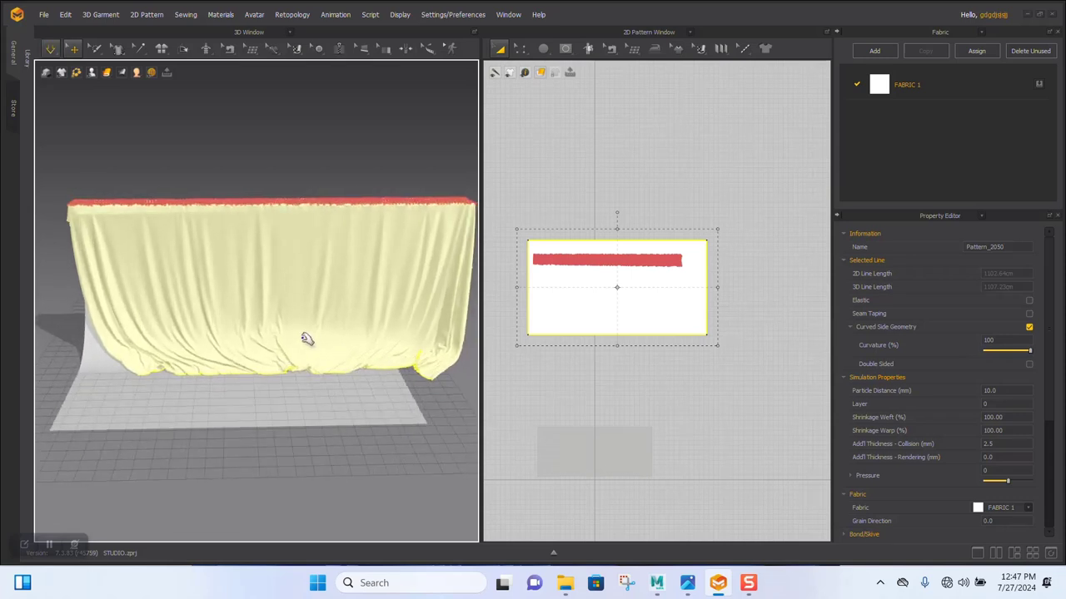
{"action": "left_click", "coordinate": [267, 286]}
{"action": "key", "text": "space"}
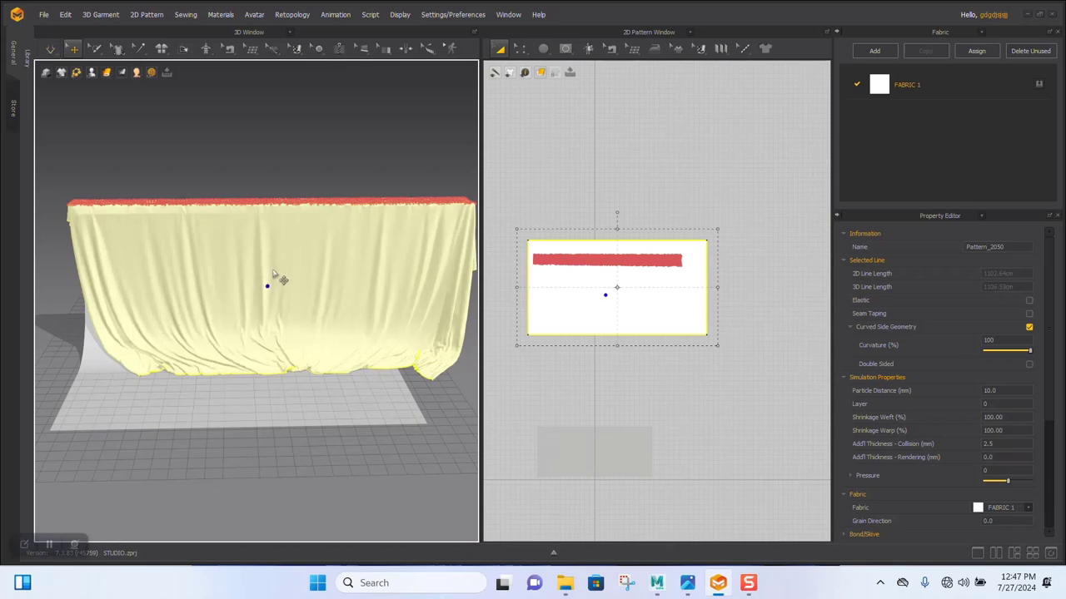
{"action": "left_click", "coordinate": [283, 272]}
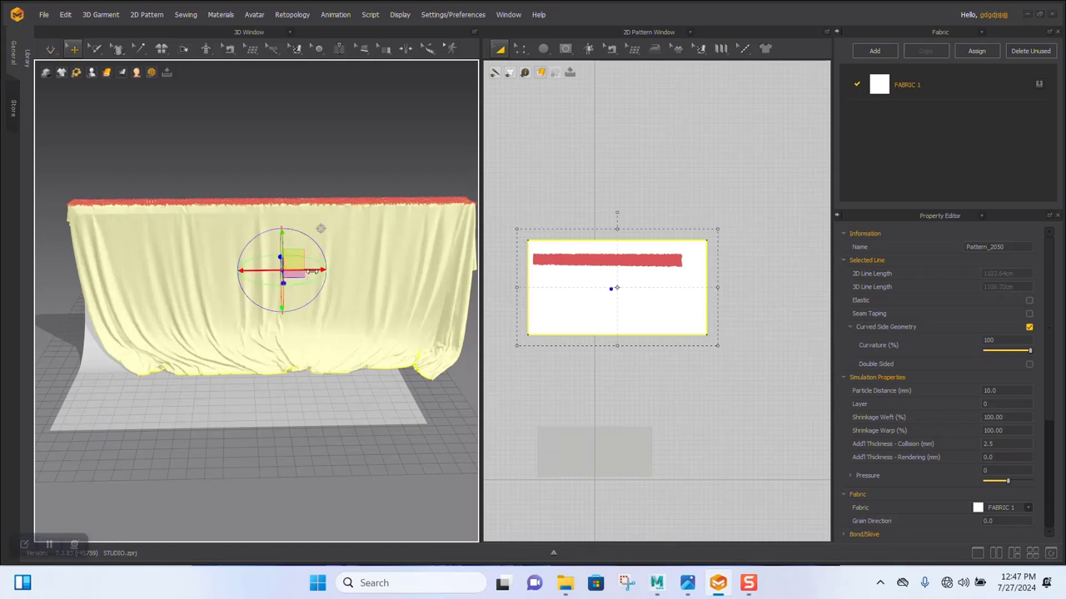
{"action": "left_click_drag", "start_coordinate": [309, 274], "coordinate": [285, 275]}
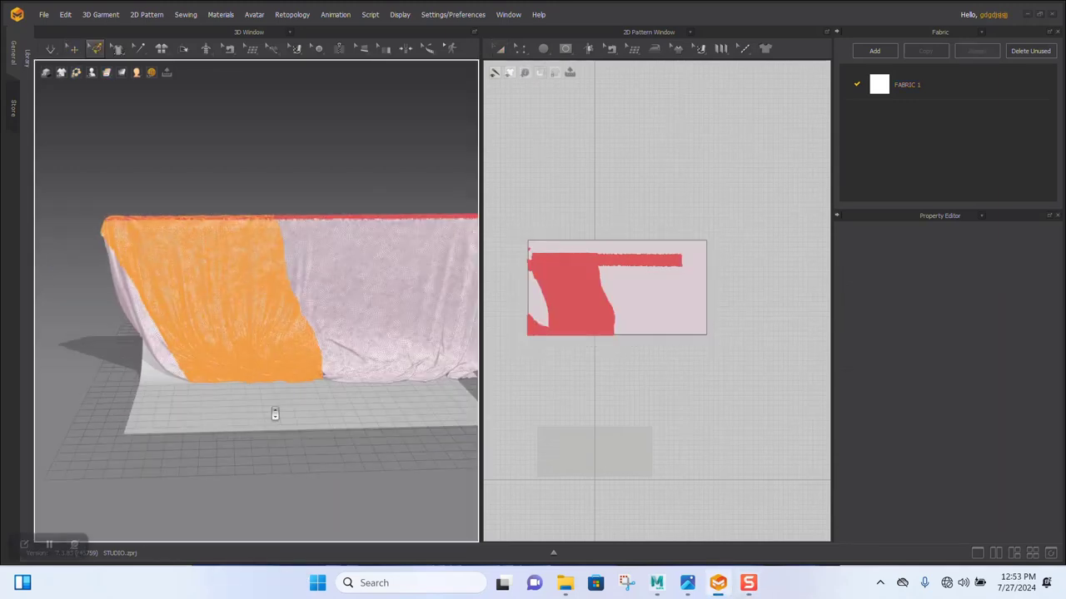
- Run the cloth simulation, pull the unpinned side of the drape into folds, and stop it
{"action": "scroll", "coordinate": [275, 414], "scroll_direction": "up", "scroll_amount": 5}
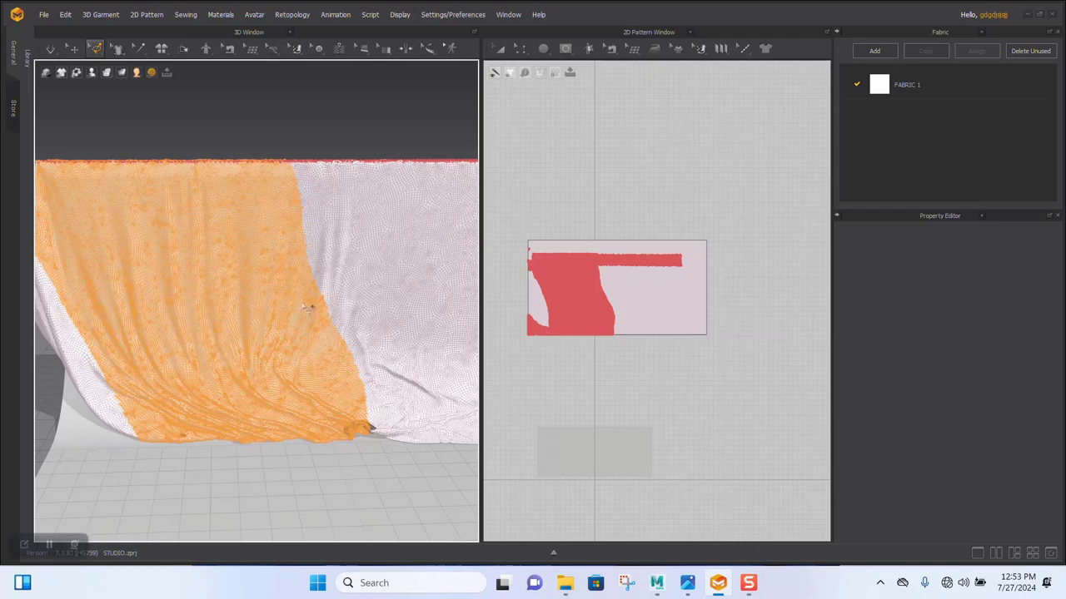
{"action": "right_click_drag", "start_coordinate": [306, 308], "coordinate": [259, 323]}
{"action": "scroll", "coordinate": [211, 316], "scroll_direction": "up", "scroll_amount": 4}
{"action": "scroll", "coordinate": [206, 299], "scroll_direction": "down", "scroll_amount": 3}
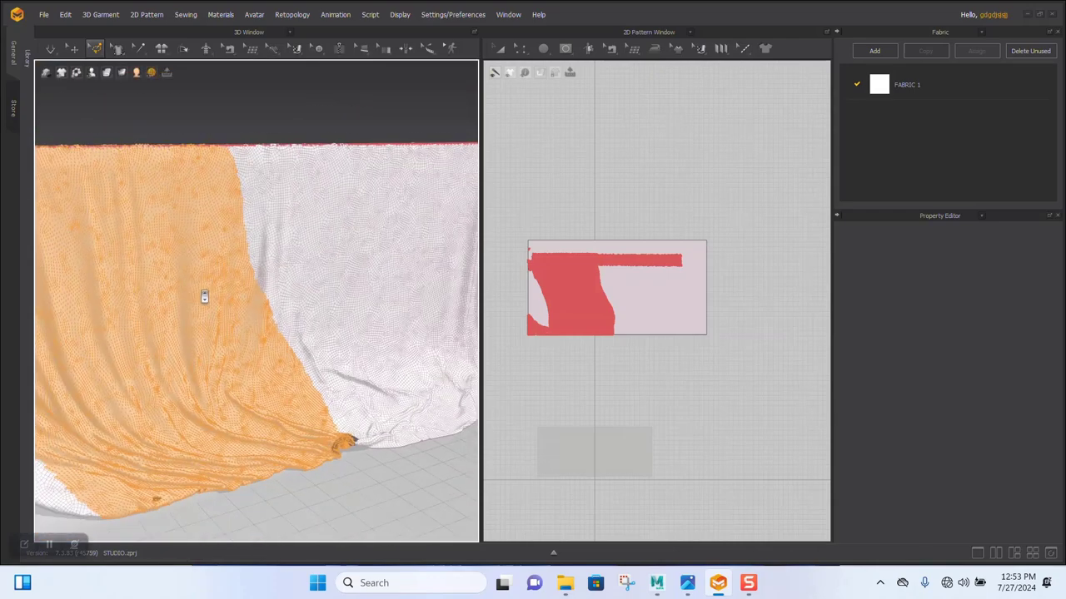
{"action": "scroll", "coordinate": [187, 287], "scroll_direction": "down", "scroll_amount": 3}
{"action": "right_click_drag", "start_coordinate": [185, 287], "coordinate": [326, 318]}
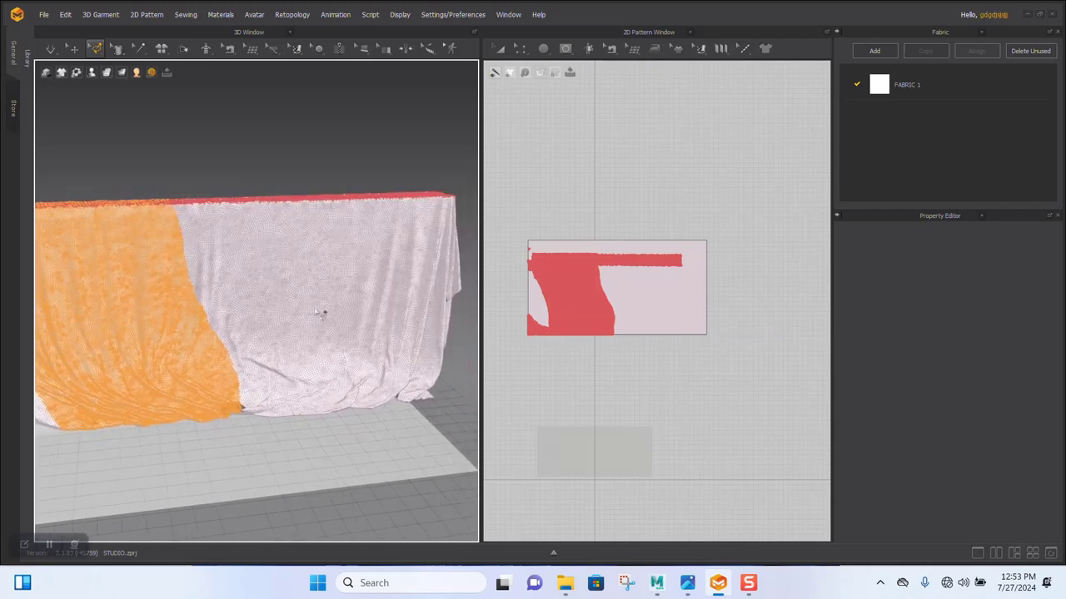
{"action": "key", "text": "q"}
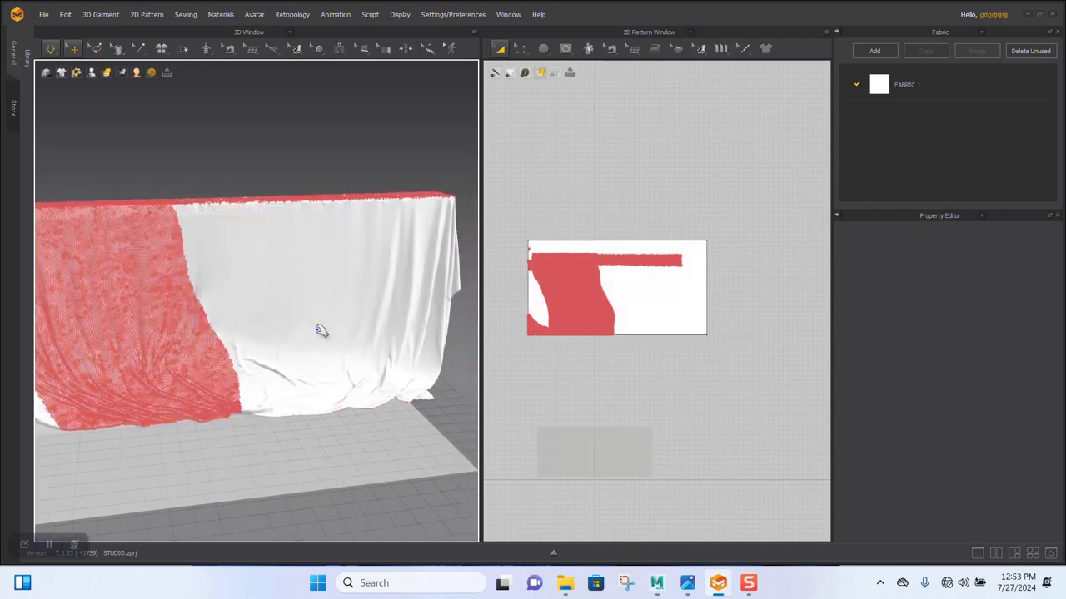
{"action": "right_click_drag", "start_coordinate": [321, 330], "coordinate": [302, 331]}
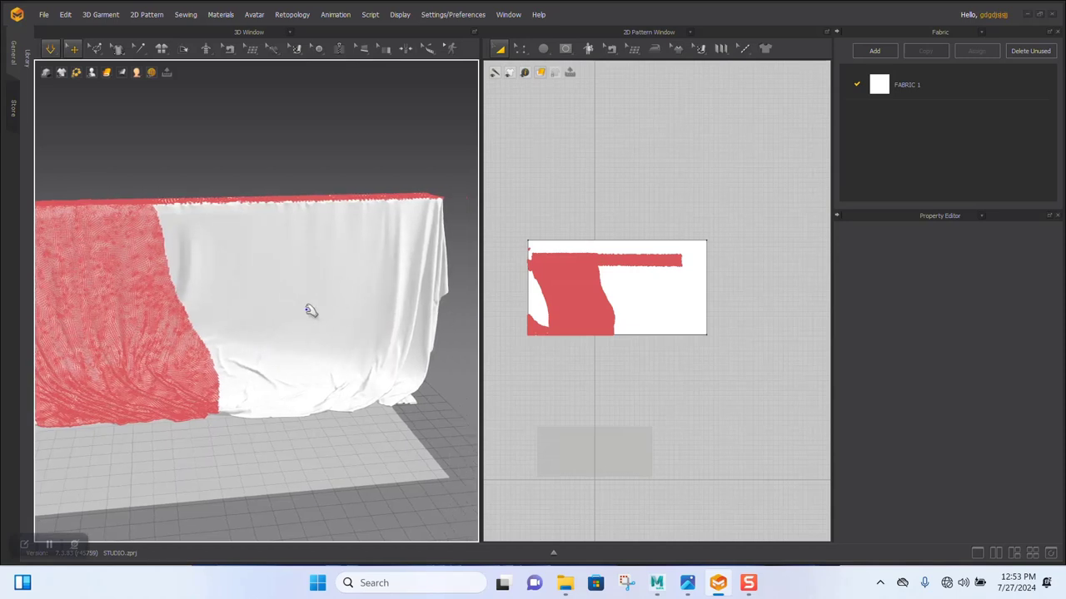
{"action": "left_click", "coordinate": [284, 312]}
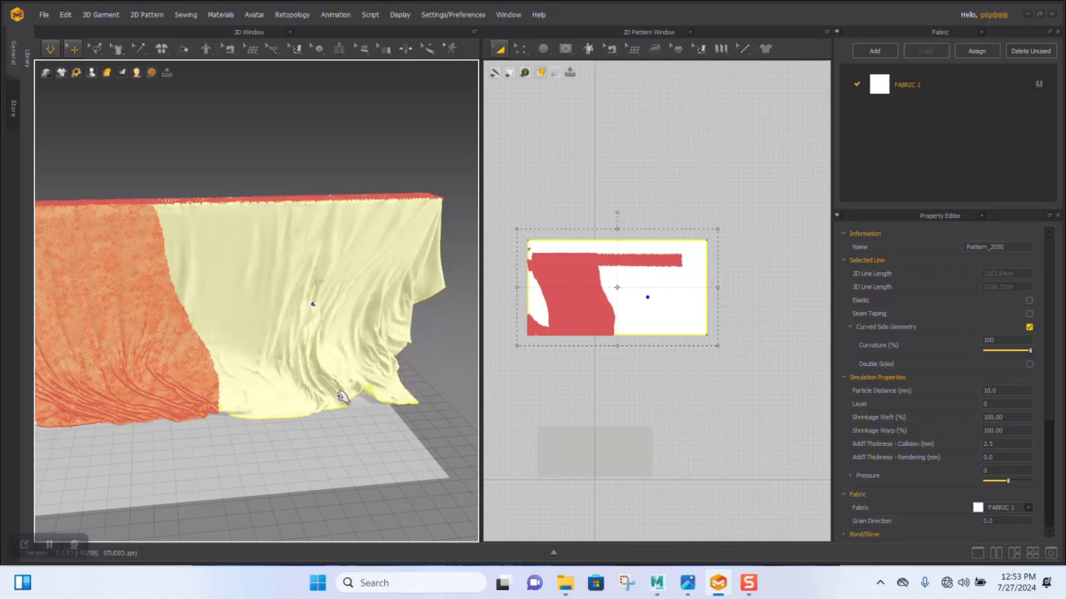
{"action": "key", "text": "w"}
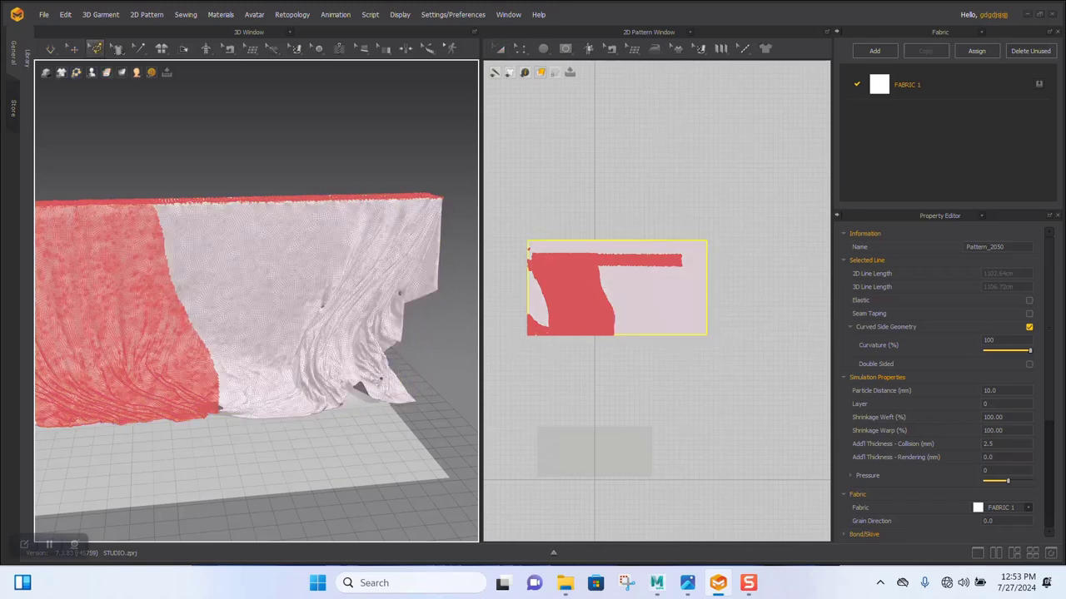
- Restart the simulation and gather the free lower corner and hem of the drape into loose folds
{"action": "key", "text": "space"}
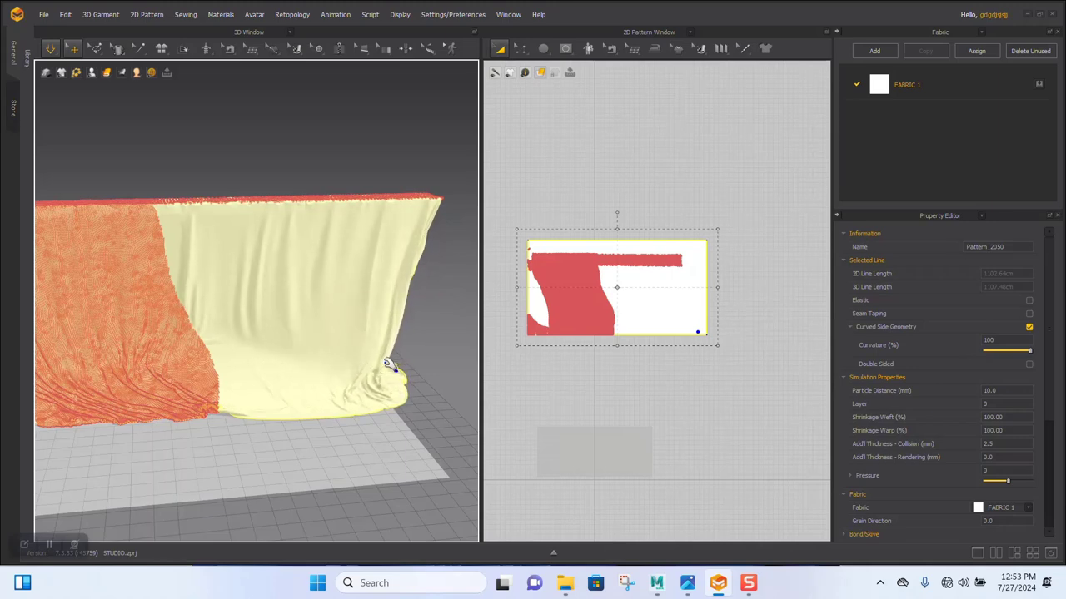
{"action": "mouse_move", "coordinate": [345, 360]}
{"action": "right_mouse_down"}
{"action": "mouse_move", "coordinate": [317, 358]}
{"action": "mouse_move", "coordinate": [350, 364]}
{"action": "right_mouse_up"}
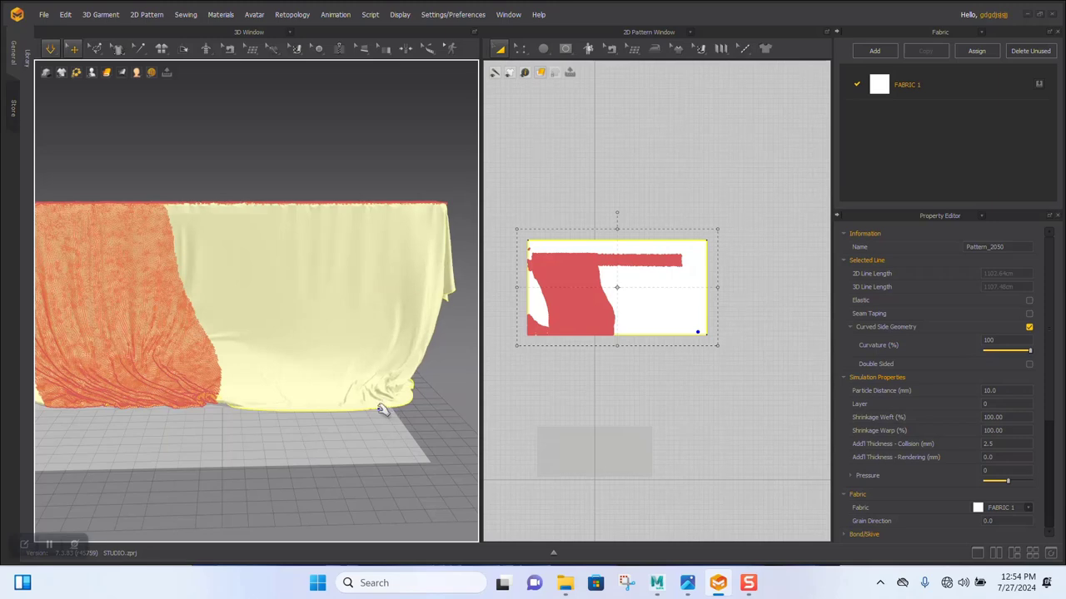
{"action": "right_click_drag", "start_coordinate": [417, 415], "coordinate": [355, 420]}
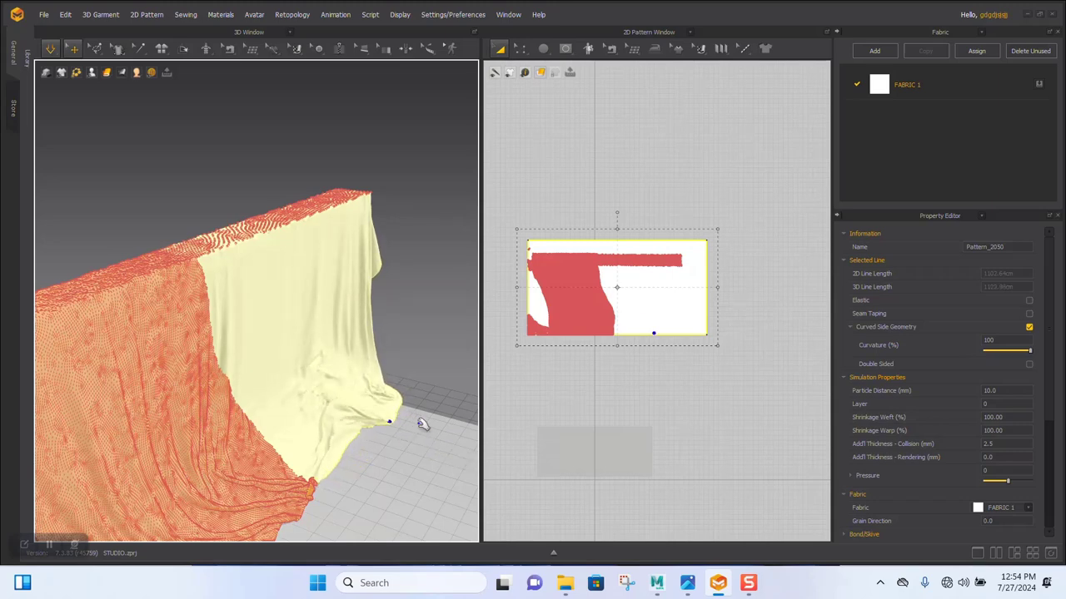
{"action": "right_click_drag", "start_coordinate": [298, 374], "coordinate": [335, 388]}
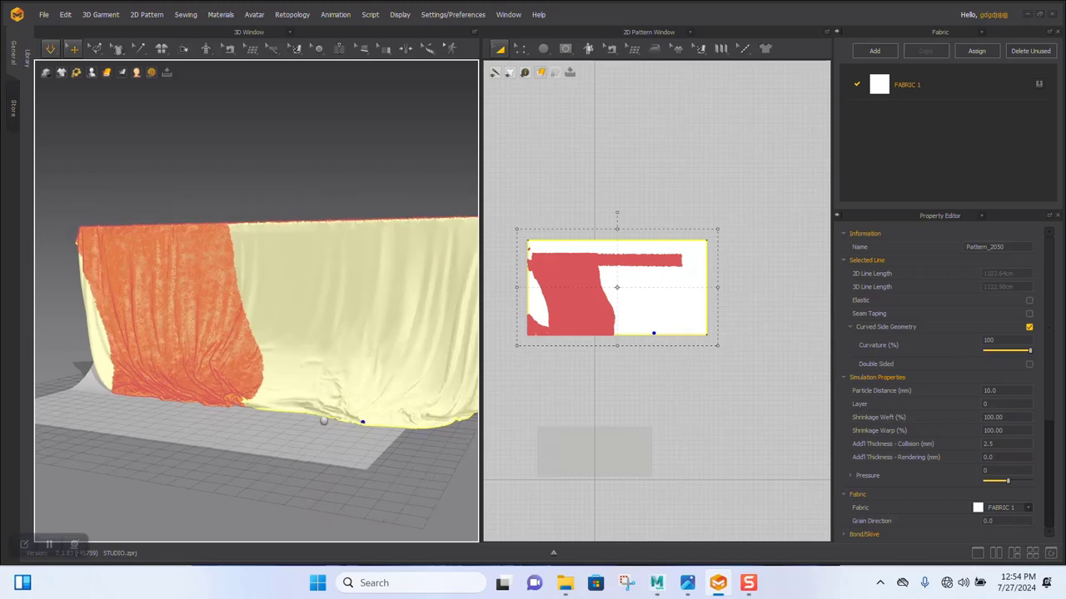
- Pull the unpinned section and its outer lower edge to reshape the folds near the free end
{"action": "middle_click_drag", "start_coordinate": [404, 400], "coordinate": [378, 425]}
{"action": "scroll", "coordinate": [378, 426], "scroll_direction": "up", "scroll_amount": 3}
{"action": "right_click_drag", "start_coordinate": [373, 381], "coordinate": [339, 358]}
{"action": "scroll", "coordinate": [351, 360], "scroll_direction": "down", "scroll_amount": 3}
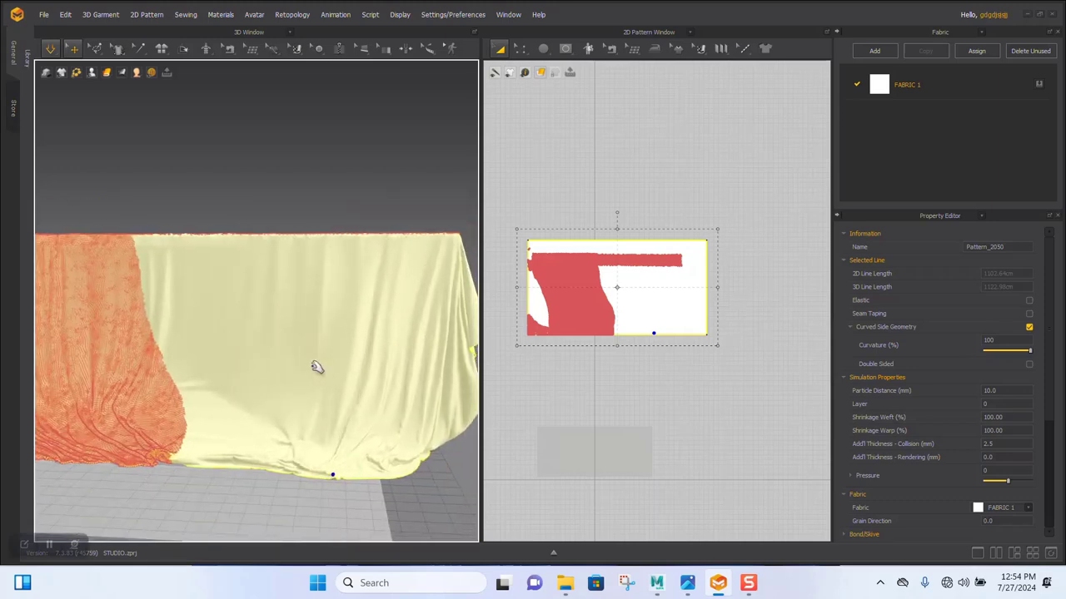
{"action": "left_click", "coordinate": [317, 360]}
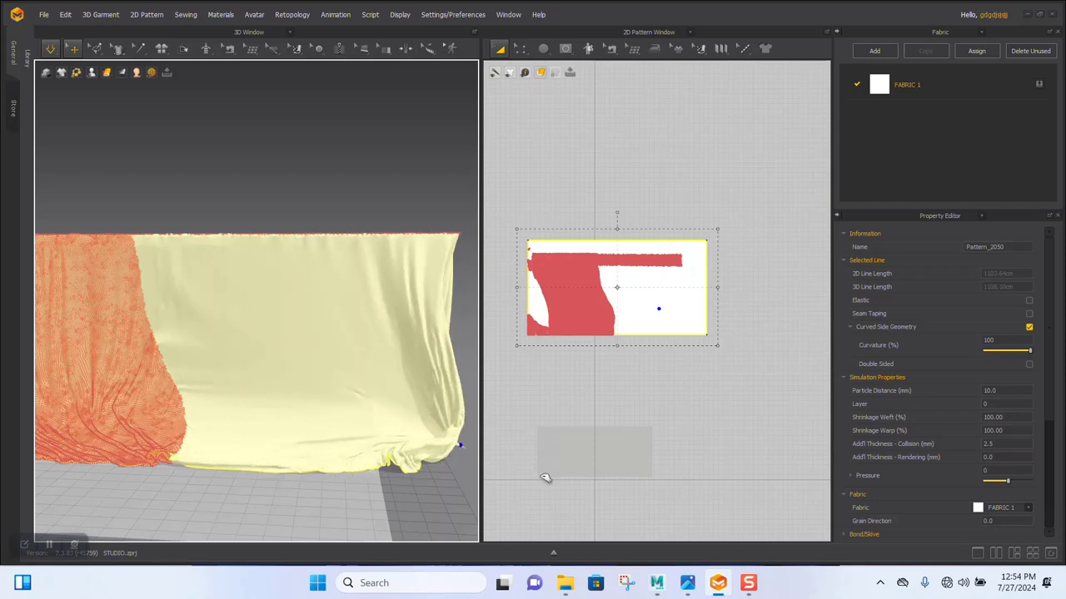
{"action": "left_click_drag", "start_coordinate": [458, 419], "coordinate": [439, 386]}
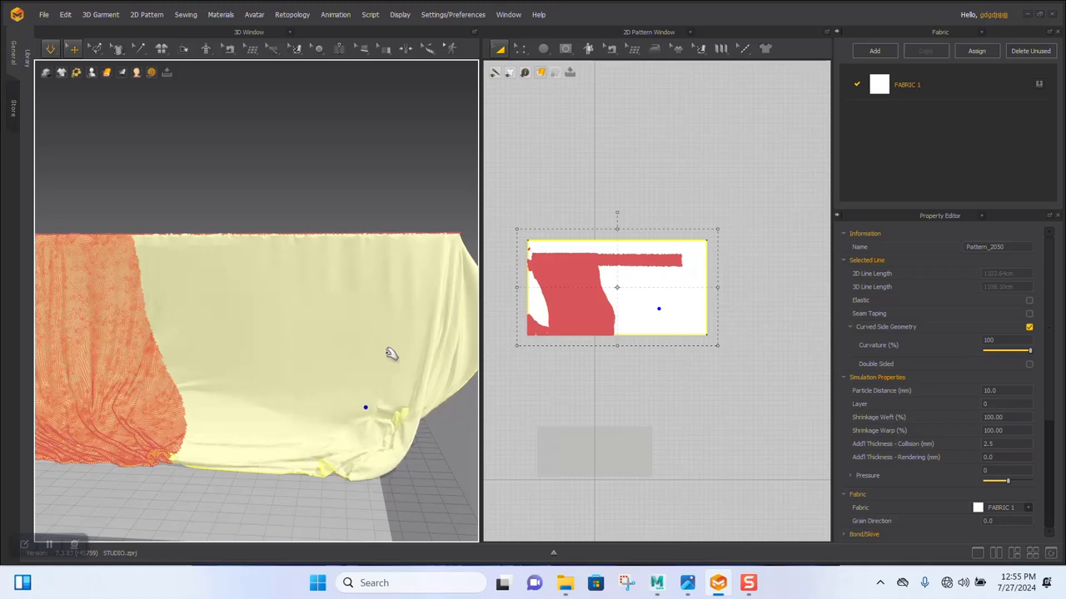
- Pull the free lower corner of the drape across the floor to rework its bunched folds
{"action": "right_click_drag", "start_coordinate": [390, 356], "coordinate": [392, 423]}
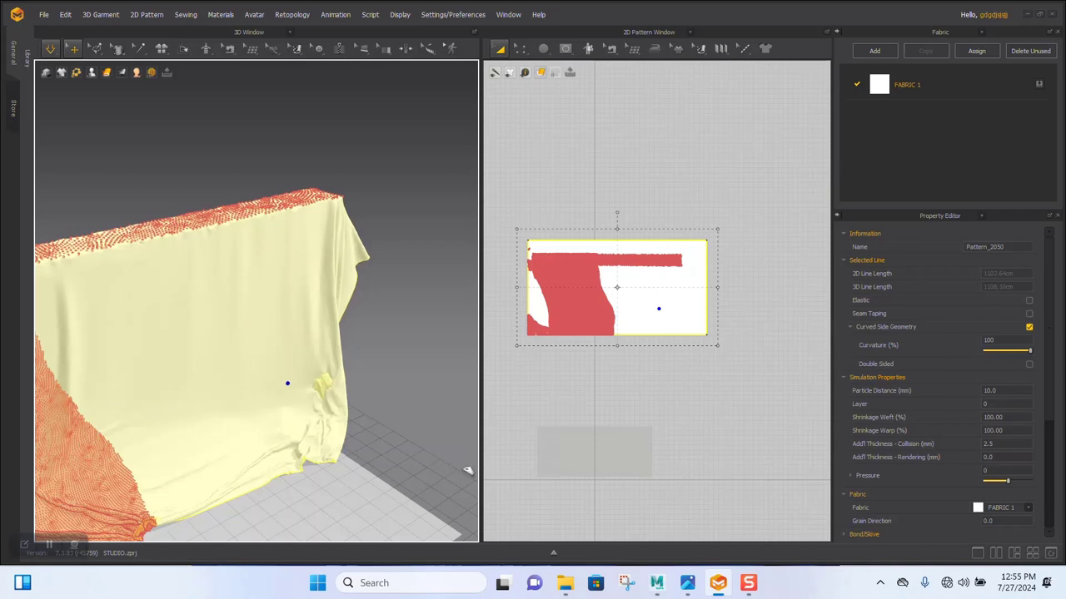
{"action": "left_click_drag", "start_coordinate": [341, 448], "coordinate": [462, 465]}
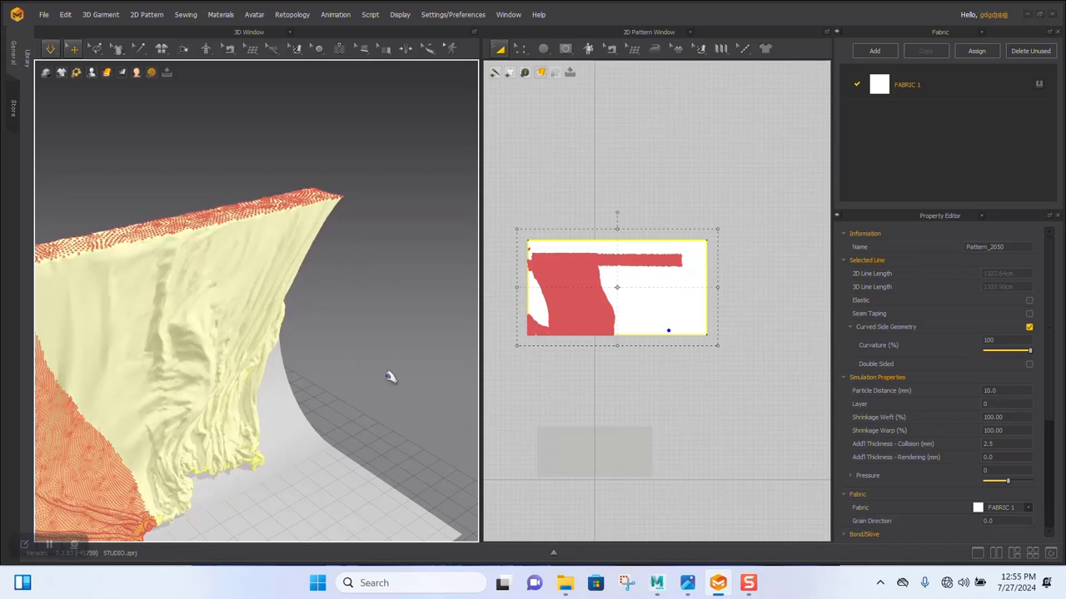
{"action": "right_click_drag", "start_coordinate": [391, 377], "coordinate": [317, 364]}
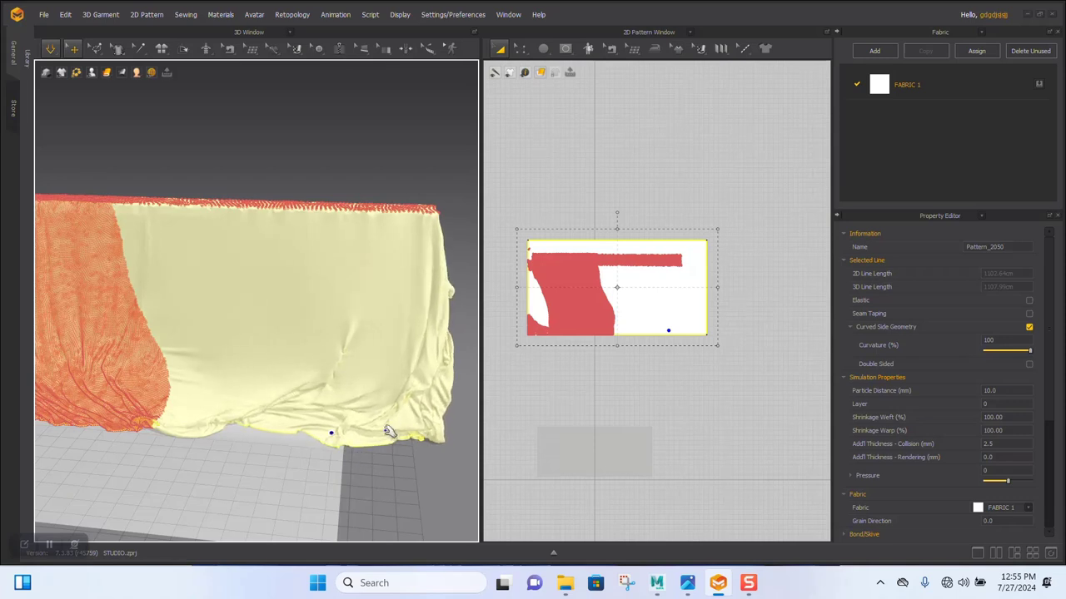
- Pull the lower middle of the unpinned fabric to create dense creases, and stop the simulation
{"action": "scroll", "coordinate": [358, 376], "scroll_direction": "up", "scroll_amount": 5}
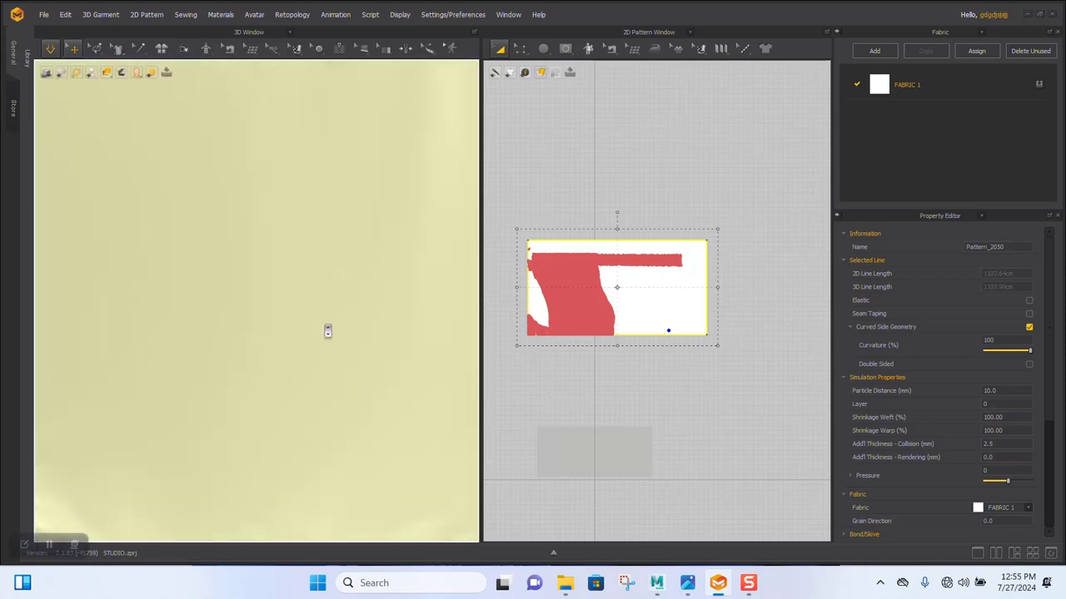
{"action": "scroll", "coordinate": [327, 331], "scroll_direction": "down", "scroll_amount": 5}
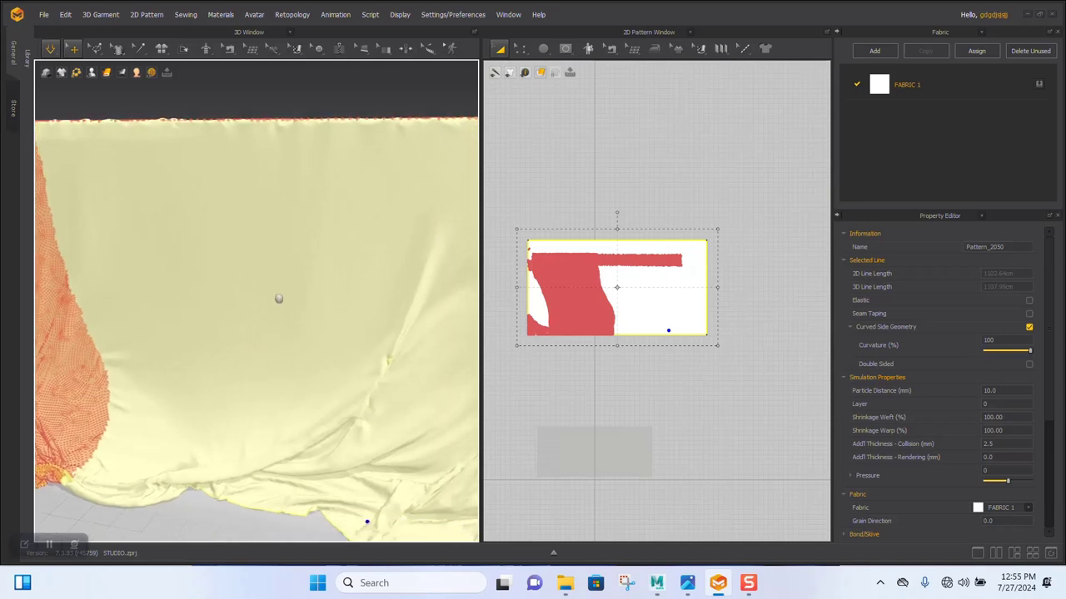
{"action": "middle_click_drag", "start_coordinate": [279, 299], "coordinate": [255, 281]}
{"action": "left_click_drag", "start_coordinate": [380, 379], "coordinate": [468, 481]}
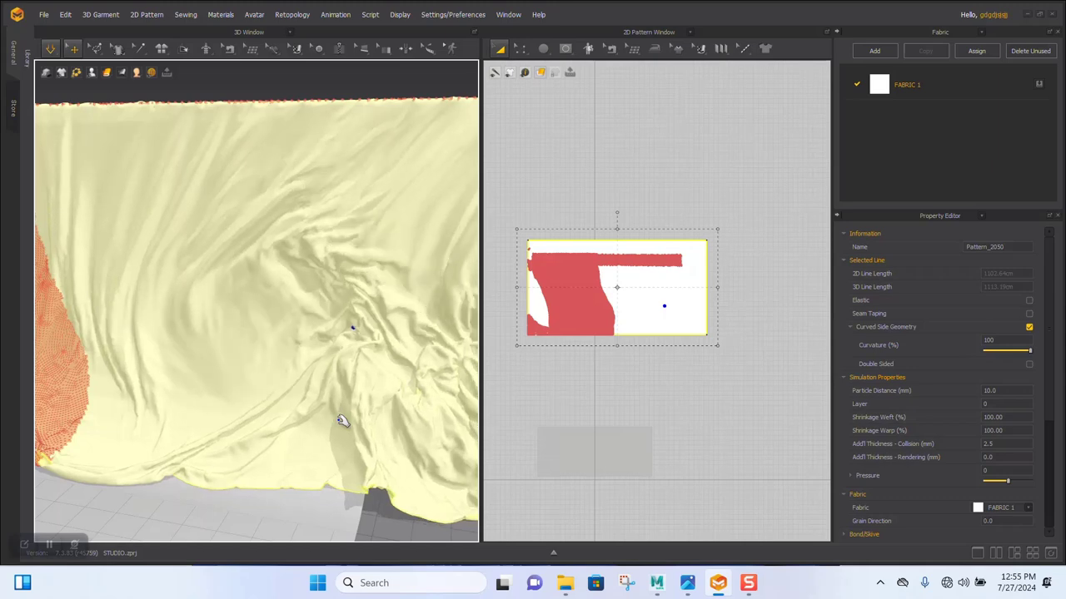
{"action": "key", "text": "space"}
{"action": "scroll", "coordinate": [256, 316], "scroll_direction": "down", "scroll_amount": 3}
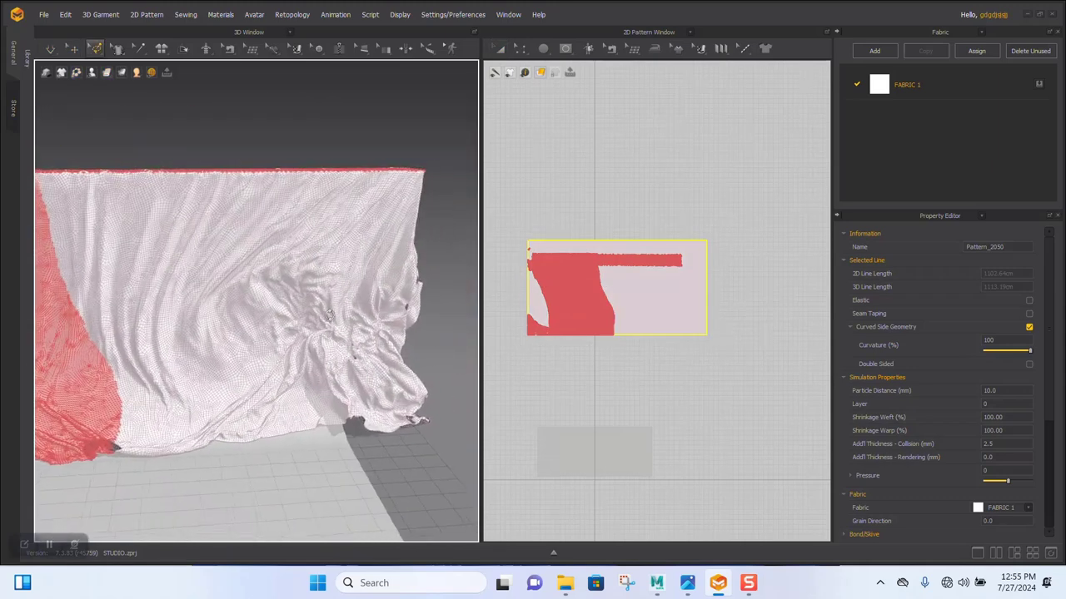
- Run the simulation briefly to settle the creased fabric, and stop it to inspect the crumpled area
{"action": "key", "text": "space"}
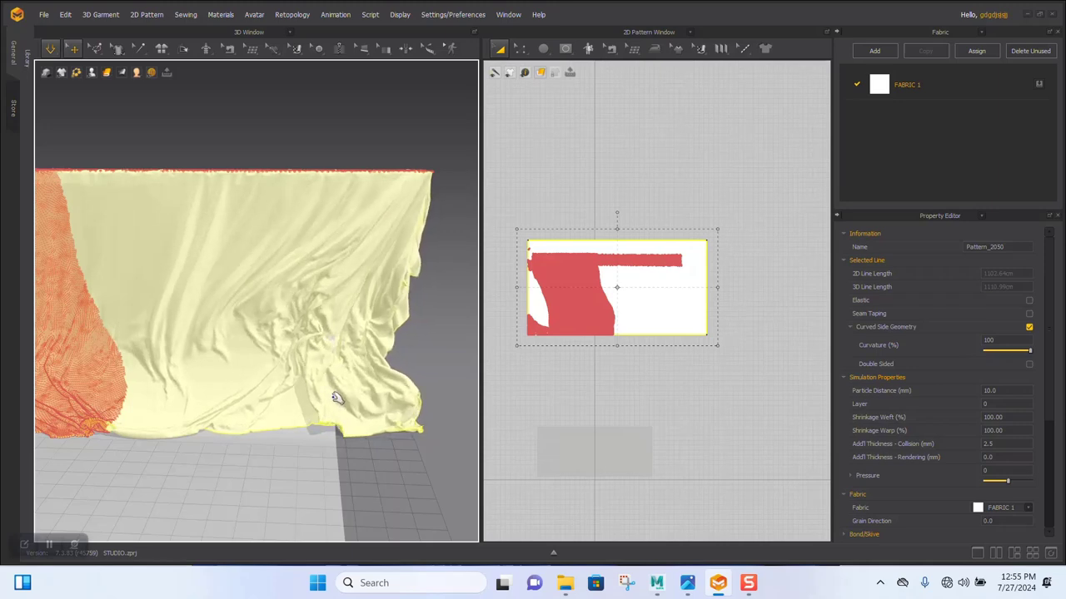
{"action": "key", "text": "space"}
{"action": "right_click_drag", "start_coordinate": [364, 371], "coordinate": [371, 400]}
{"action": "scroll", "coordinate": [371, 399], "scroll_direction": "up", "scroll_amount": 4}
{"action": "scroll", "coordinate": [371, 400], "scroll_direction": "up", "scroll_amount": 2}
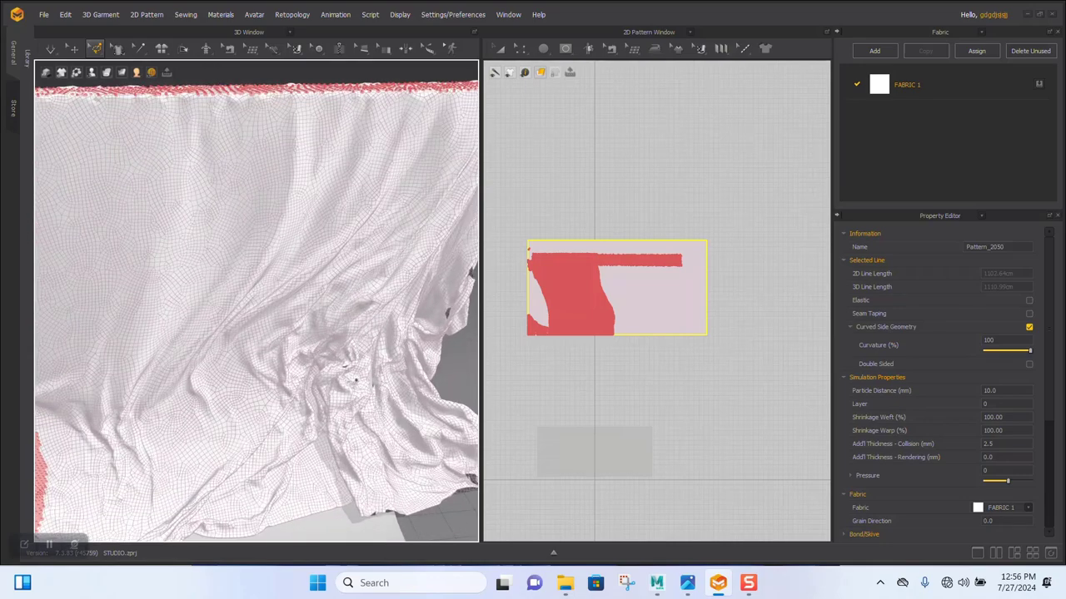
- Resume the simulation and pull the crumpled corner outward so the hem spreads over the floor
{"action": "left_click", "coordinate": [343, 371]}
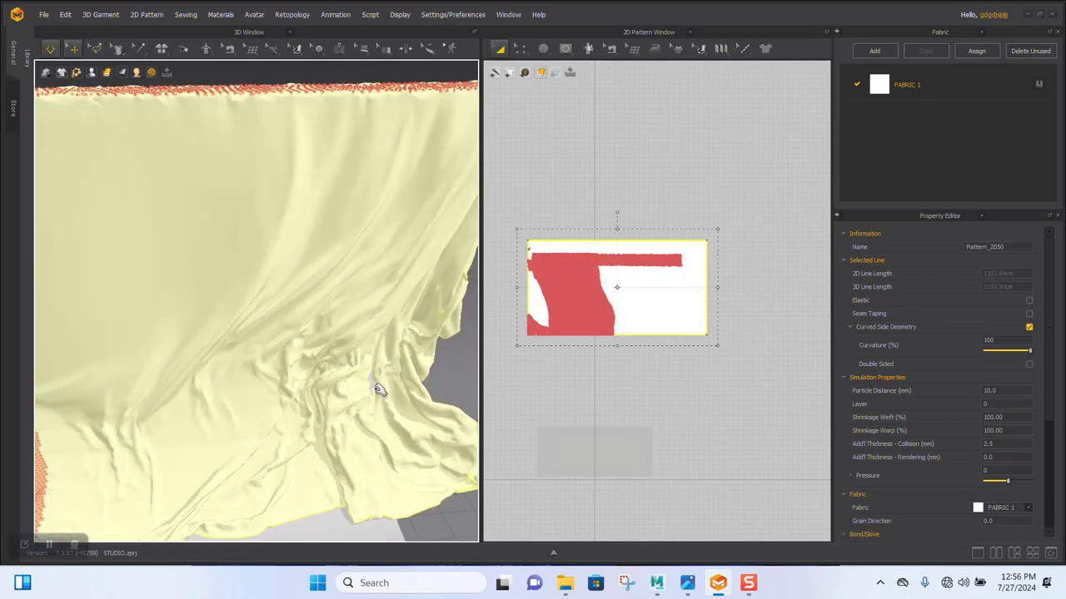
{"action": "scroll", "coordinate": [299, 348], "scroll_direction": "down", "scroll_amount": 5}
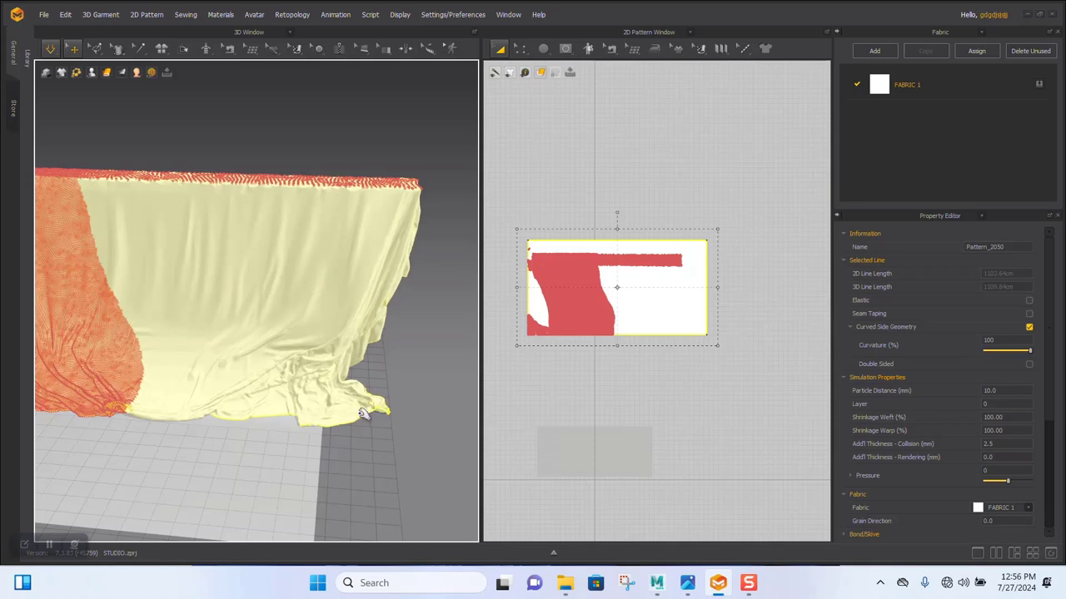
{"action": "left_click", "coordinate": [408, 450]}
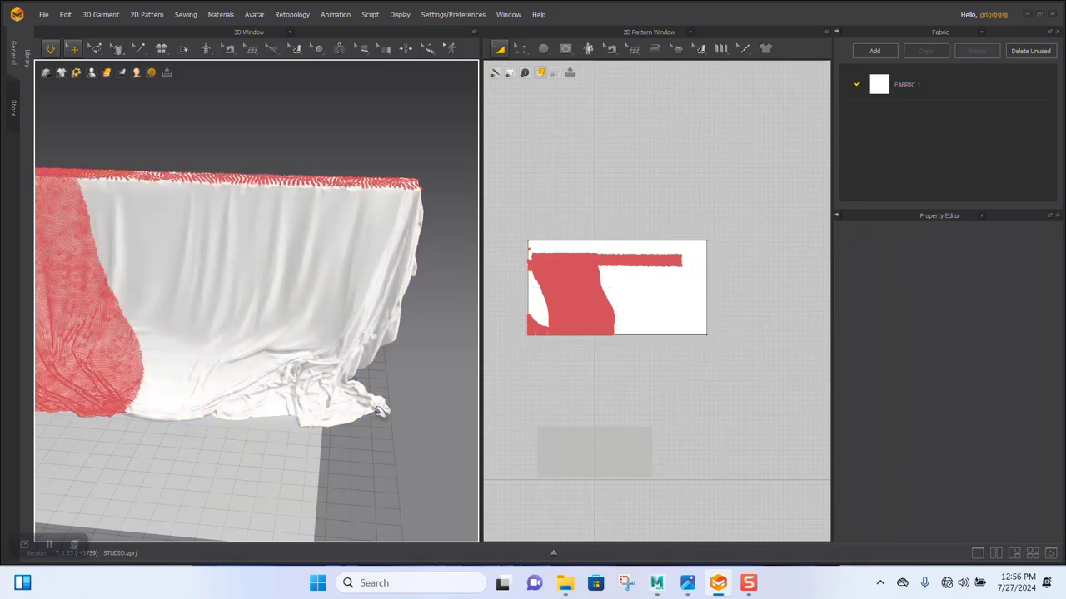
{"action": "left_click", "coordinate": [396, 424]}
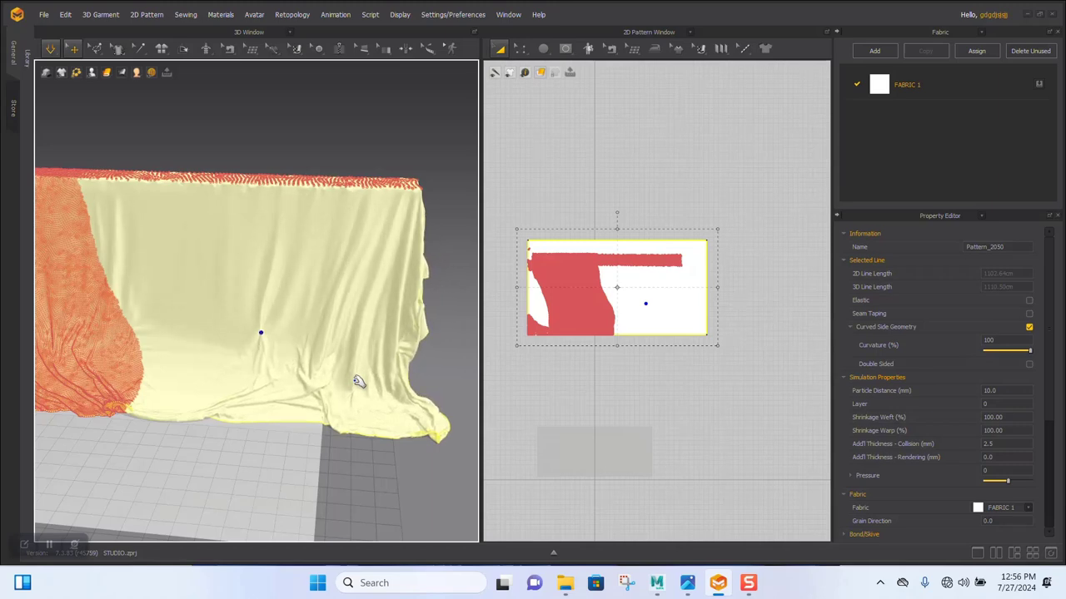
- Stop the simulation and pin the folds at the free end of the drape with a lasso selection from top edge to hem
{"action": "key", "text": "w"}
{"action": "right_click_drag", "start_coordinate": [279, 331], "coordinate": [336, 303]}
{"action": "scroll", "coordinate": [328, 383], "scroll_direction": "up", "scroll_amount": 3}
{"action": "scroll", "coordinate": [342, 340], "scroll_direction": "down", "scroll_amount": 2}
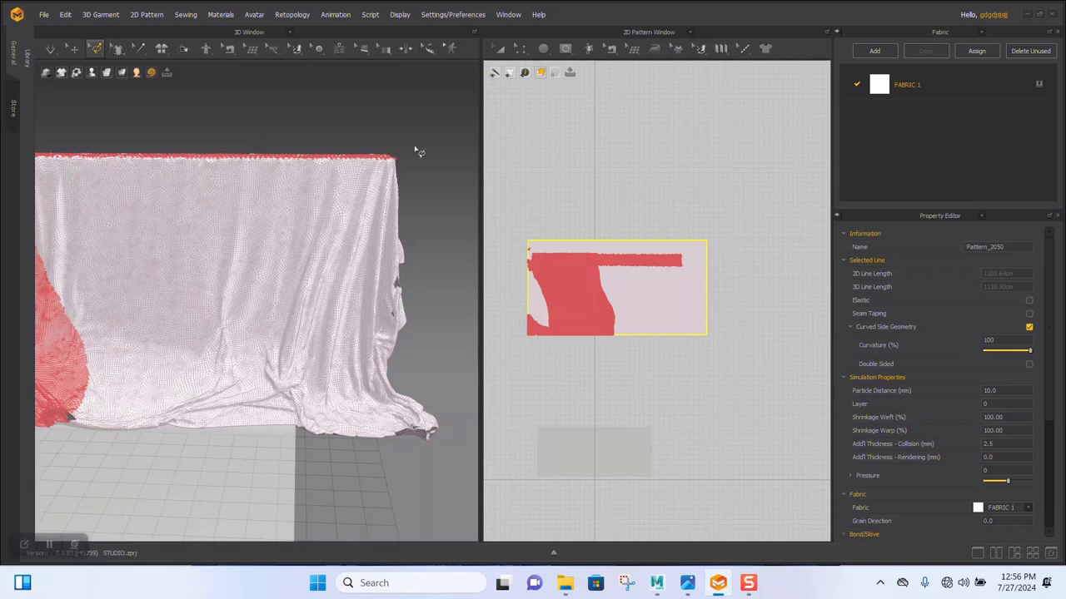
{"action": "left_click", "coordinate": [456, 298]}
{"action": "mouse_move", "coordinate": [433, 431]}
{"action": "left_mouse_down"}
{"action": "mouse_move", "coordinate": [367, 458]}
{"action": "mouse_move", "coordinate": [292, 403]}
{"action": "mouse_move", "coordinate": [254, 329]}
{"action": "mouse_move", "coordinate": [267, 203]}
{"action": "mouse_move", "coordinate": [284, 146]}
{"action": "left_mouse_up"}
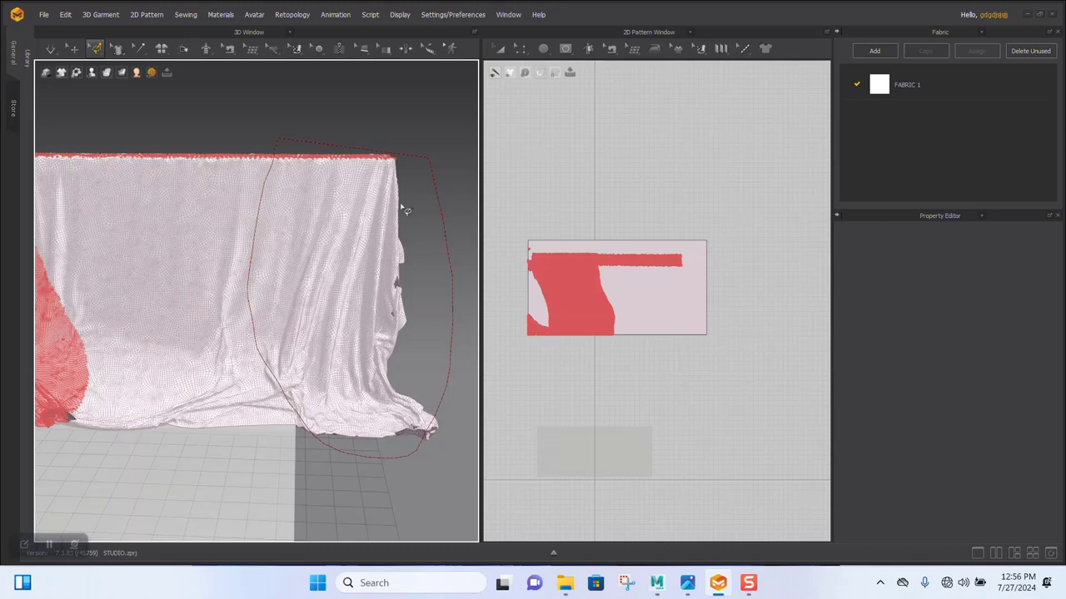
{"action": "left_click", "coordinate": [53, 541]}
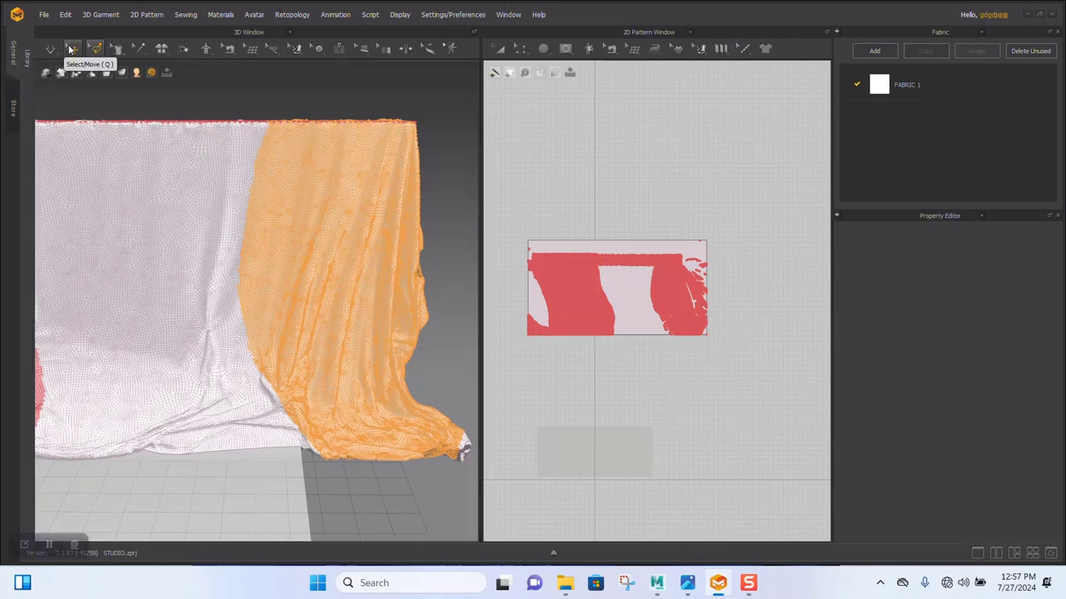
- Run the simulation again and pull the unpinned middle section sideways to form folds between the pinned areas
{"action": "key", "text": "space"}
{"action": "scroll", "coordinate": [238, 339], "scroll_direction": "down", "scroll_amount": 1}
{"action": "right_click_drag", "start_coordinate": [237, 339], "coordinate": [215, 338]}
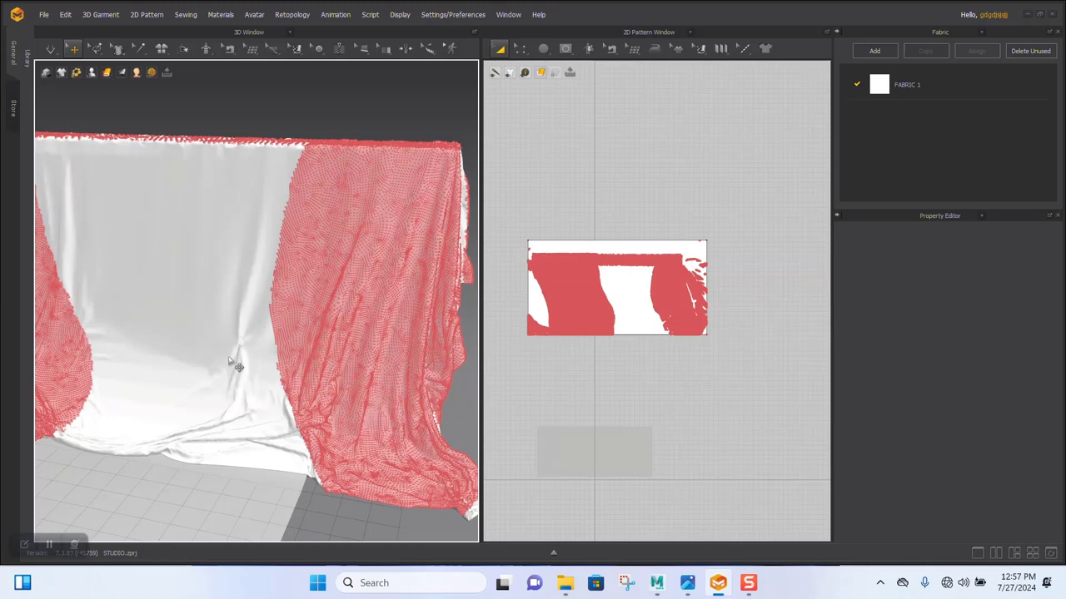
{"action": "right_click_drag", "start_coordinate": [222, 349], "coordinate": [208, 351]}
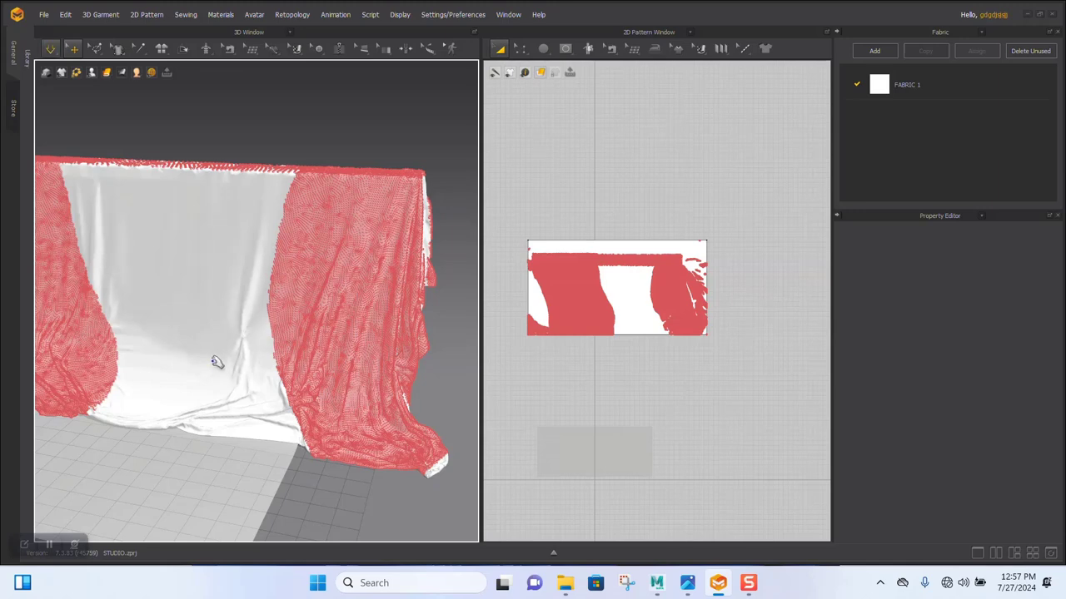
{"action": "left_click", "coordinate": [166, 346]}
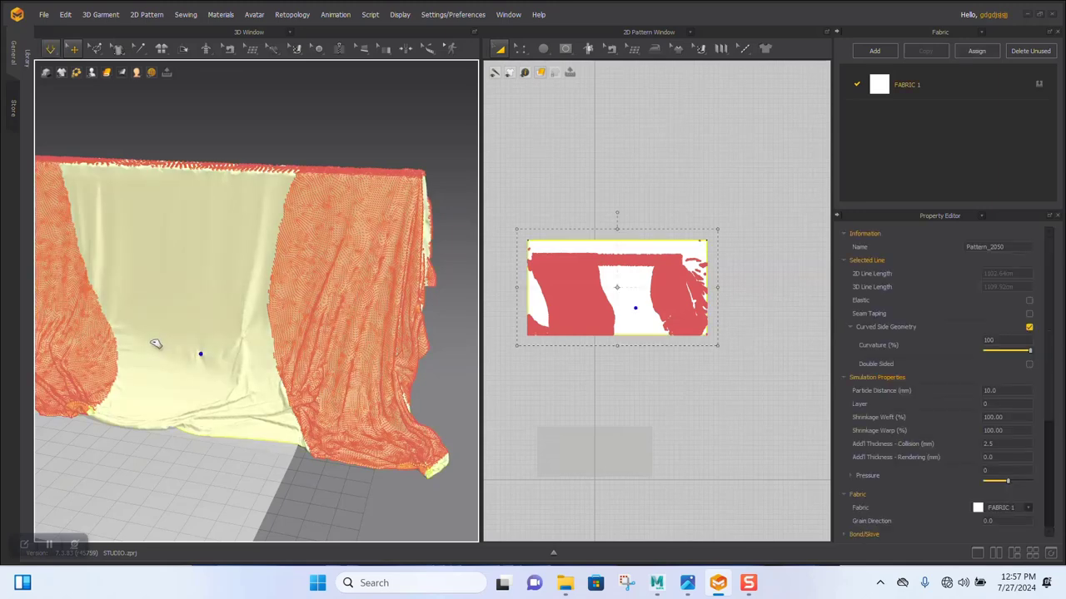
{"action": "left_click_drag", "start_coordinate": [156, 344], "coordinate": [269, 351]}
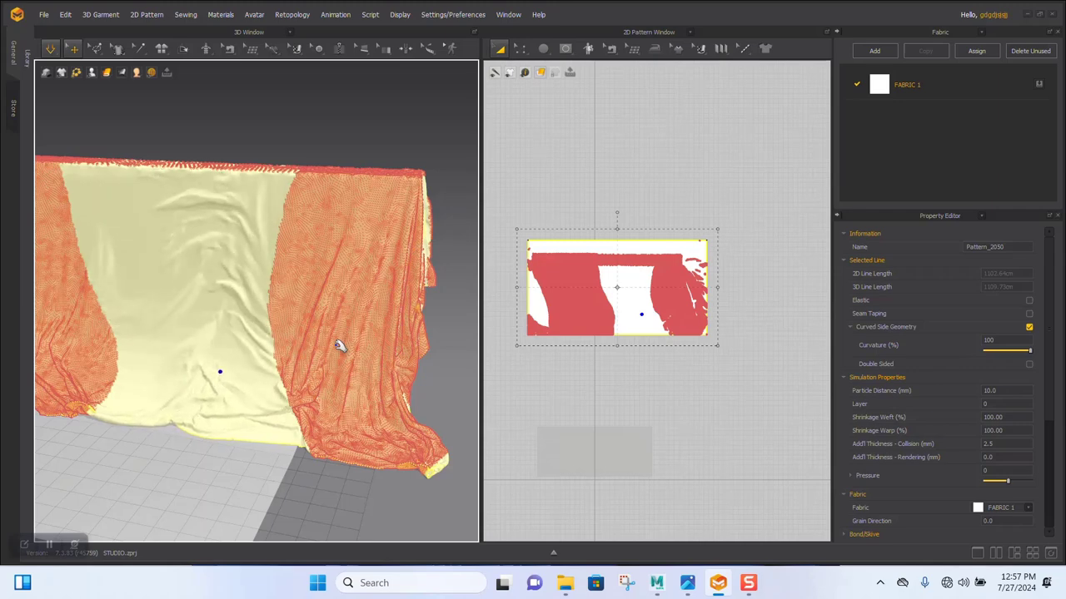
{"action": "right_click_drag", "start_coordinate": [346, 334], "coordinate": [214, 372]}
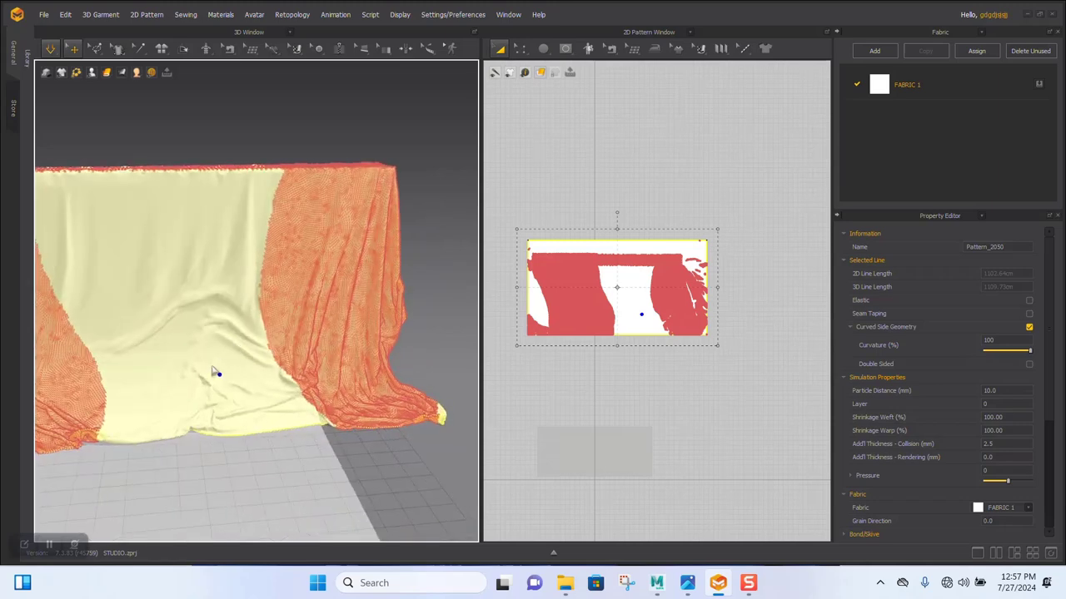
- Stop the simulation and remove the pins across the whole drape with a Pin (Lasso) selection around the fabric
{"action": "key", "text": "space"}
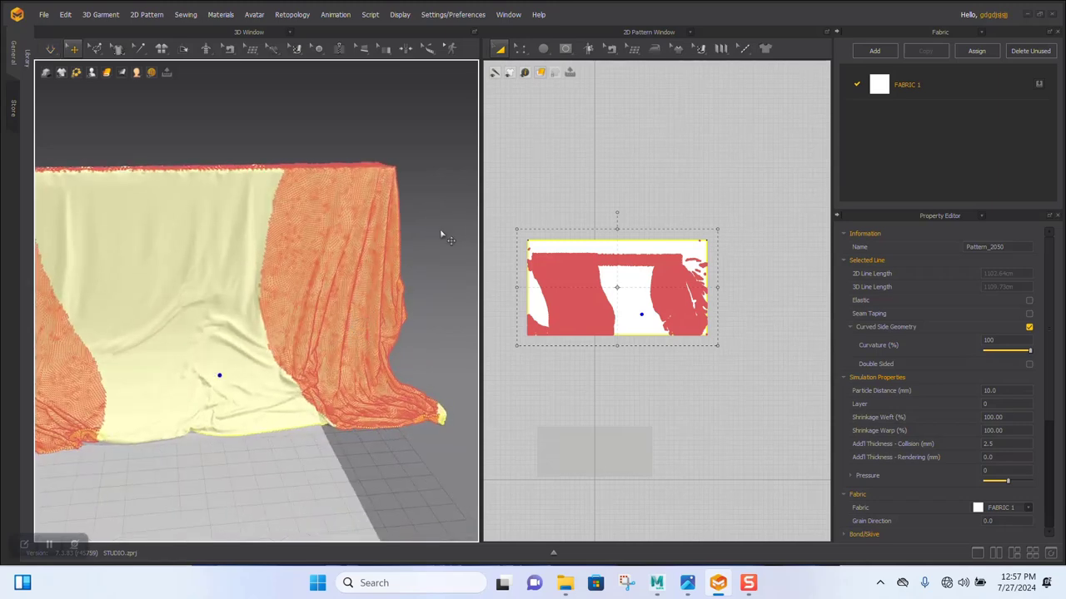
{"action": "left_click", "coordinate": [441, 236]}
{"action": "right_click_drag", "start_coordinate": [308, 251], "coordinate": [200, 132]}
{"action": "left_click", "coordinate": [96, 49]}
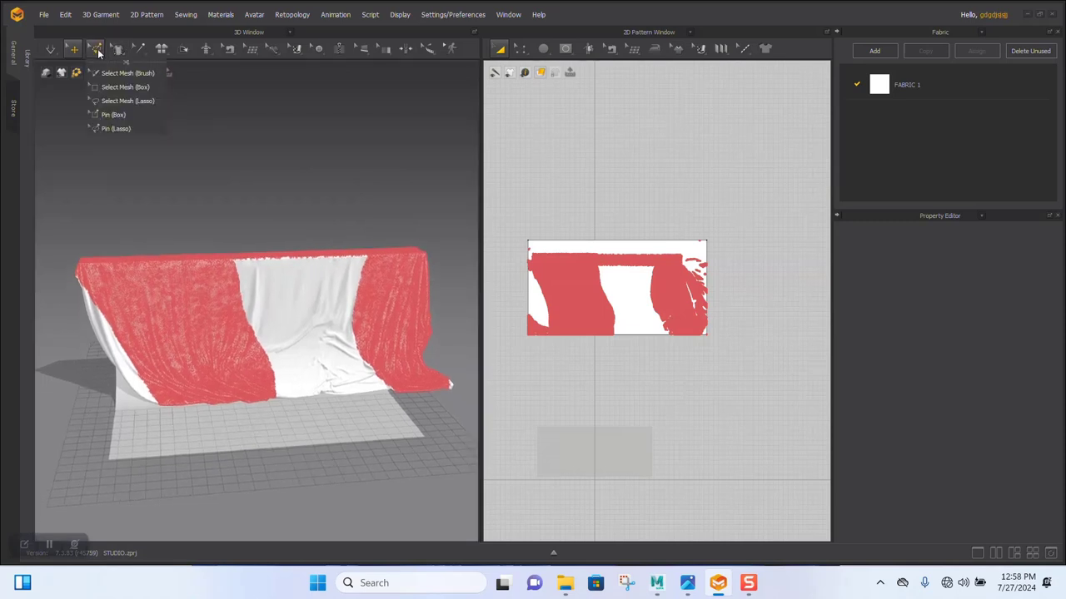
{"action": "left_click", "coordinate": [115, 129]}
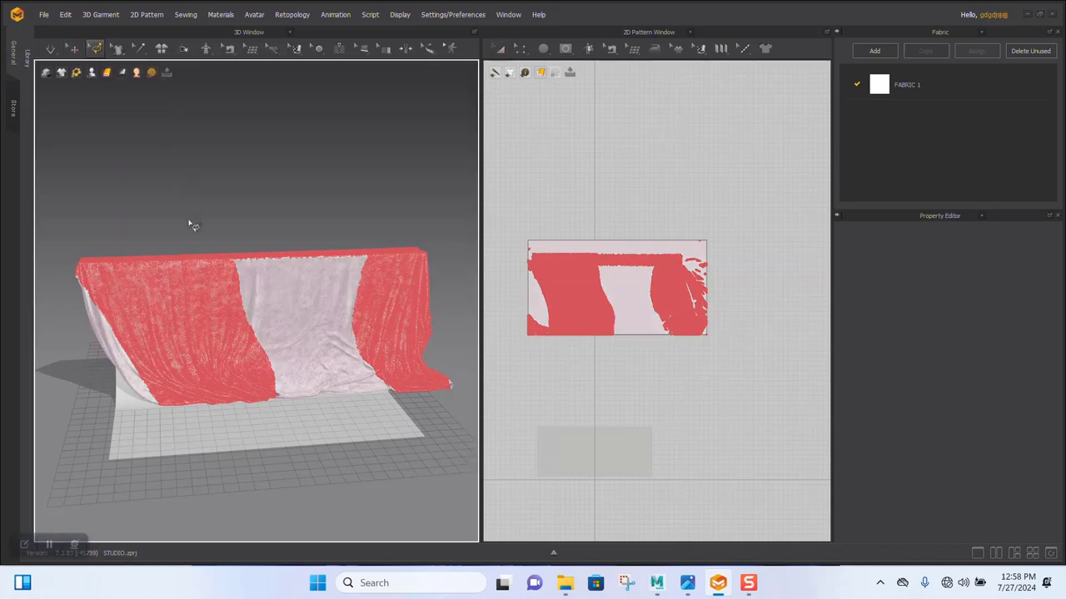
{"action": "left_click_drag", "start_coordinate": [71, 210], "coordinate": [64, 286]}
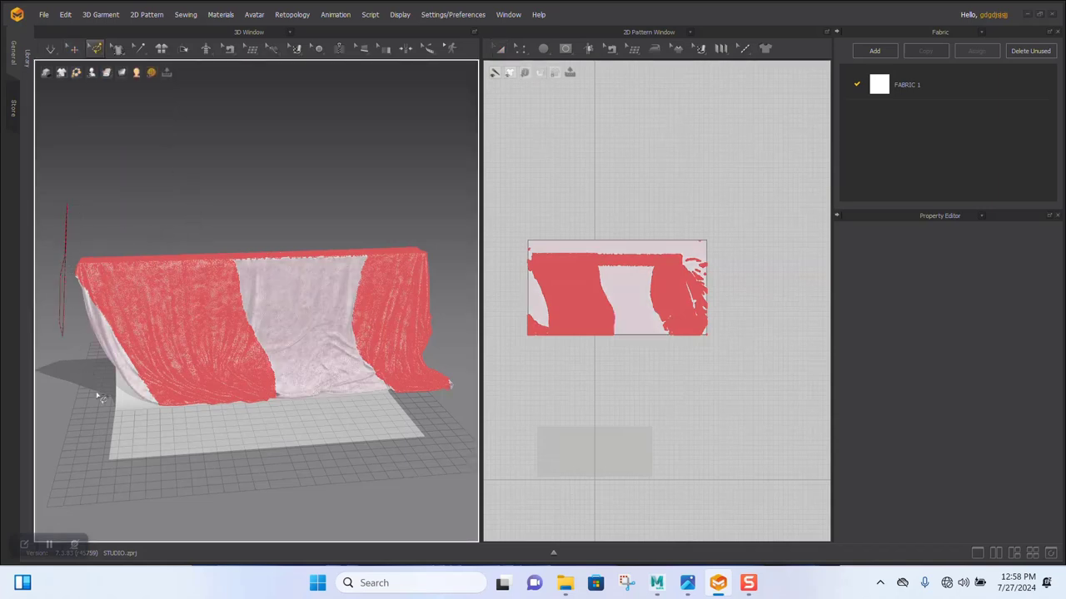
{"action": "mouse_move", "coordinate": [99, 398]}
{"action": "left_mouse_down"}
{"action": "mouse_move", "coordinate": [166, 445]}
{"action": "mouse_move", "coordinate": [400, 487]}
{"action": "mouse_move", "coordinate": [507, 397]}
{"action": "mouse_move", "coordinate": [492, 300]}
{"action": "mouse_move", "coordinate": [452, 236]}
{"action": "left_mouse_up"}
{"action": "left_click", "coordinate": [59, 548]}
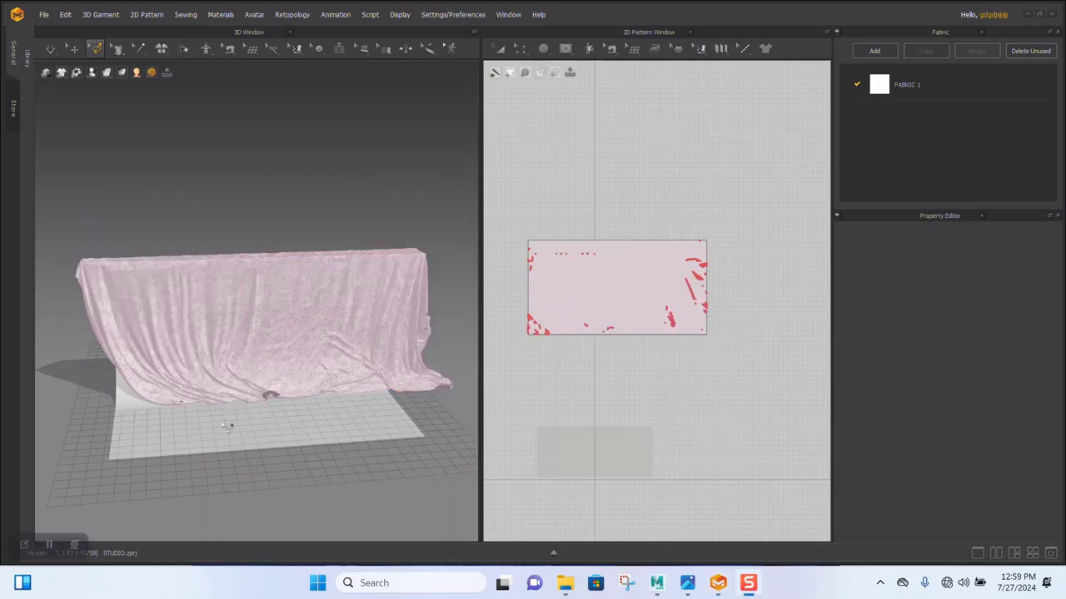
- Examine the folds and hem of the unpinned drape, leaving the pin tool for a clear view of the fabric surface
{"action": "scroll", "coordinate": [239, 363], "scroll_direction": "up", "scroll_amount": 8}
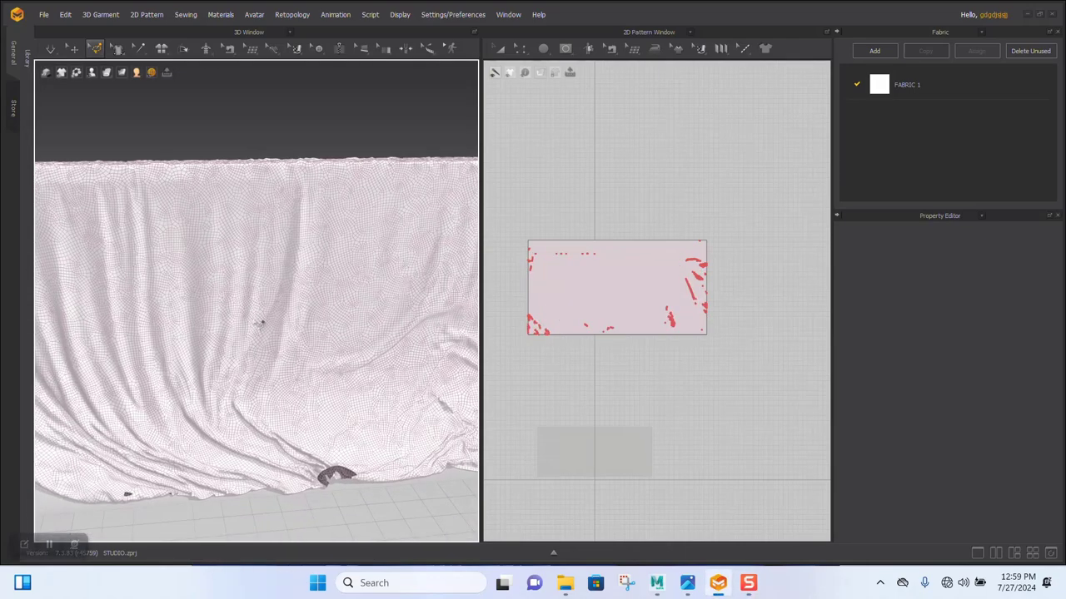
{"action": "right_click_drag", "start_coordinate": [223, 348], "coordinate": [296, 343]}
{"action": "scroll", "coordinate": [254, 374], "scroll_direction": "down", "scroll_amount": 5}
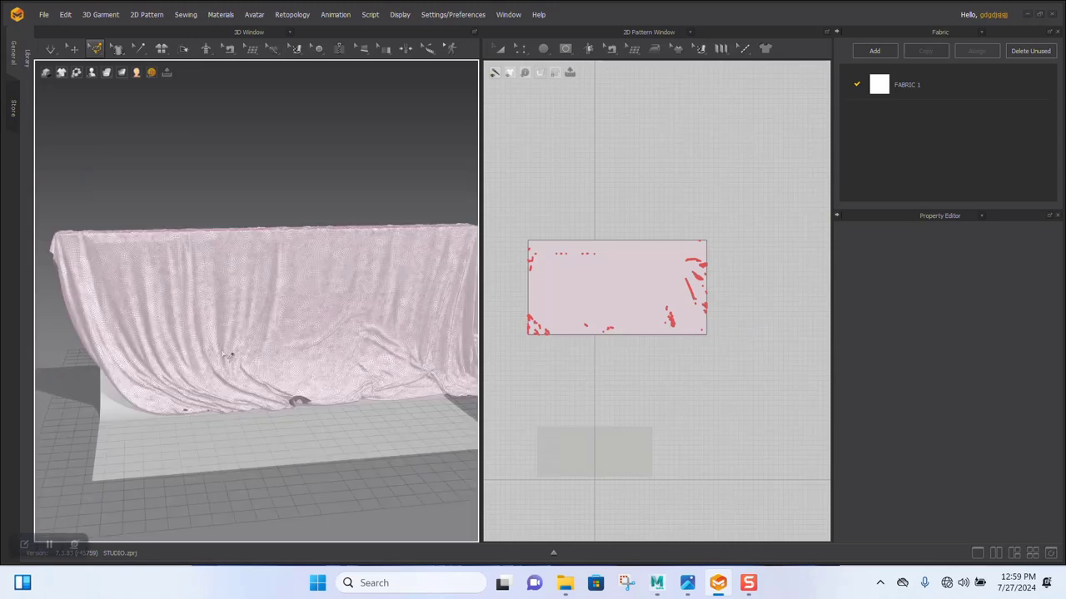
{"action": "right_click_drag", "start_coordinate": [183, 287], "coordinate": [230, 322]}
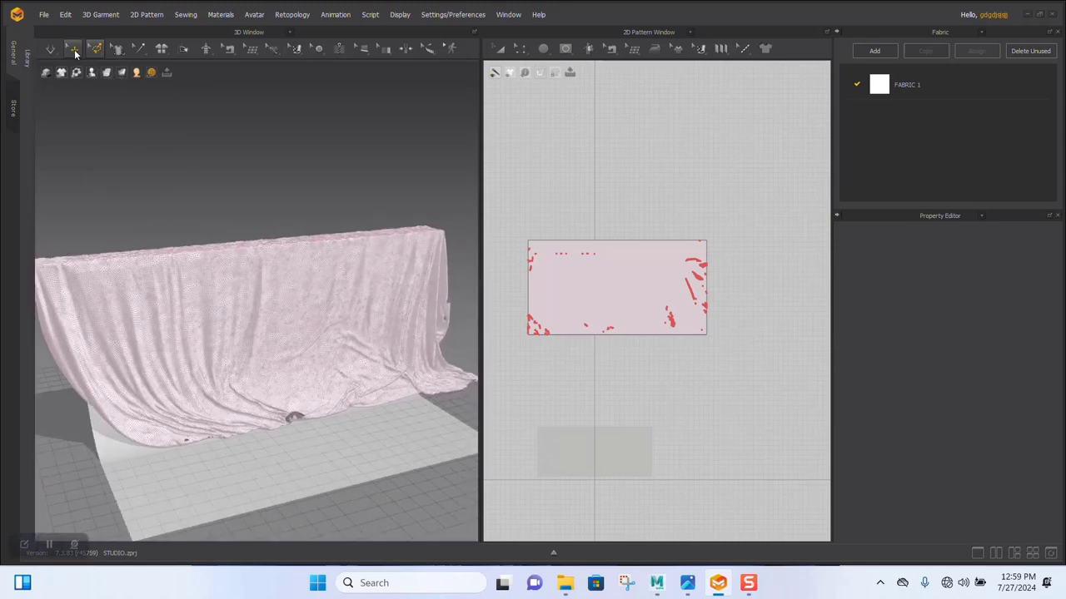
{"action": "left_click", "coordinate": [106, 72]}
{"action": "scroll", "coordinate": [208, 218], "scroll_direction": "up", "scroll_amount": 3}
{"action": "scroll", "coordinate": [215, 233], "scroll_direction": "down", "scroll_amount": 1}
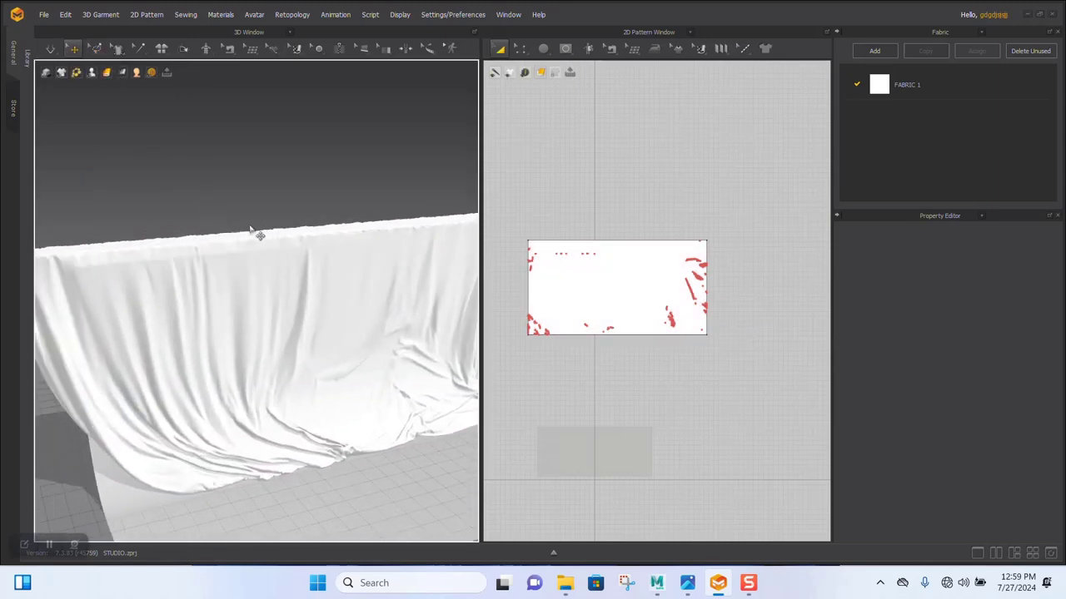
{"action": "left_click", "coordinate": [43, 15]}
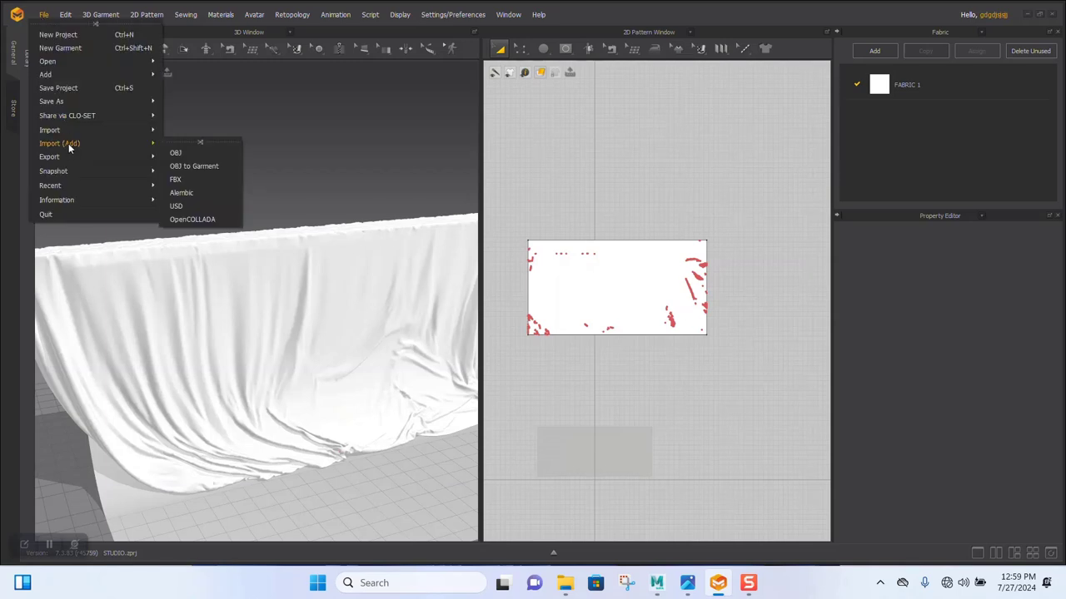
{"action": "mouse_move", "coordinate": [90, 157]}
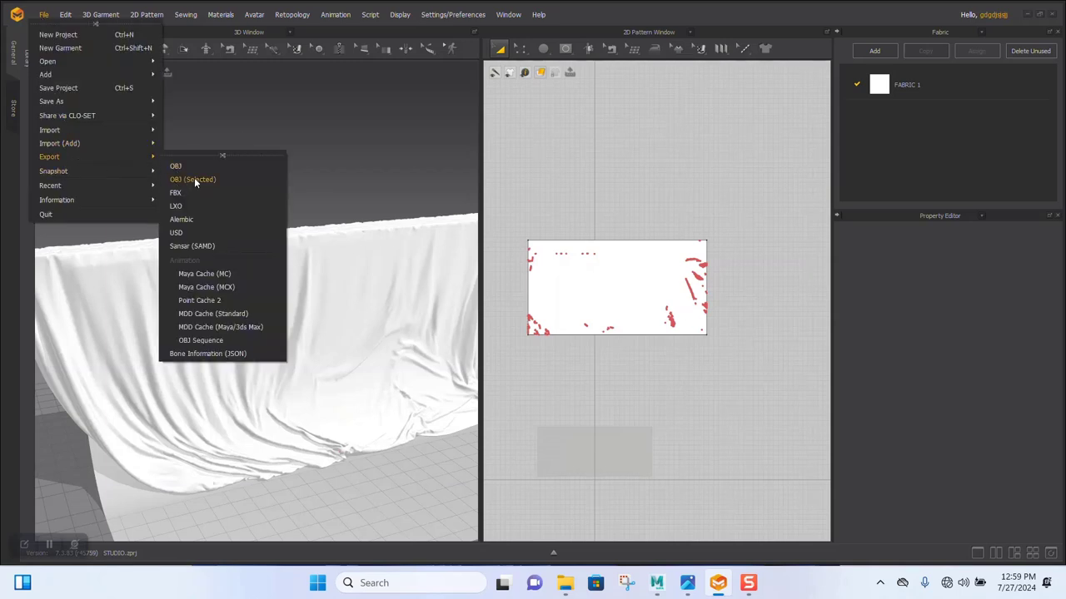
{"action": "left_click", "coordinate": [193, 179]}
{"action": "left_click", "coordinate": [642, 415]}
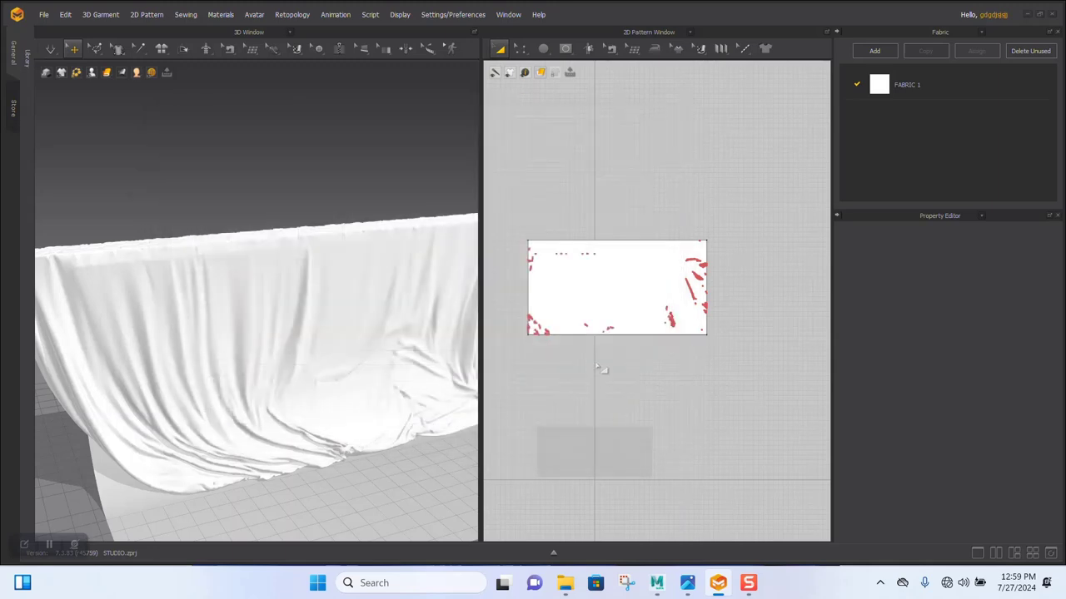
- Select the fabric pattern and export it with OBJ (Selected) as STUDIO DRAPE QUAD in the MD STUDIO FABRIC folder
{"action": "left_click", "coordinate": [585, 309]}
{"action": "left_click", "coordinate": [65, 14]}
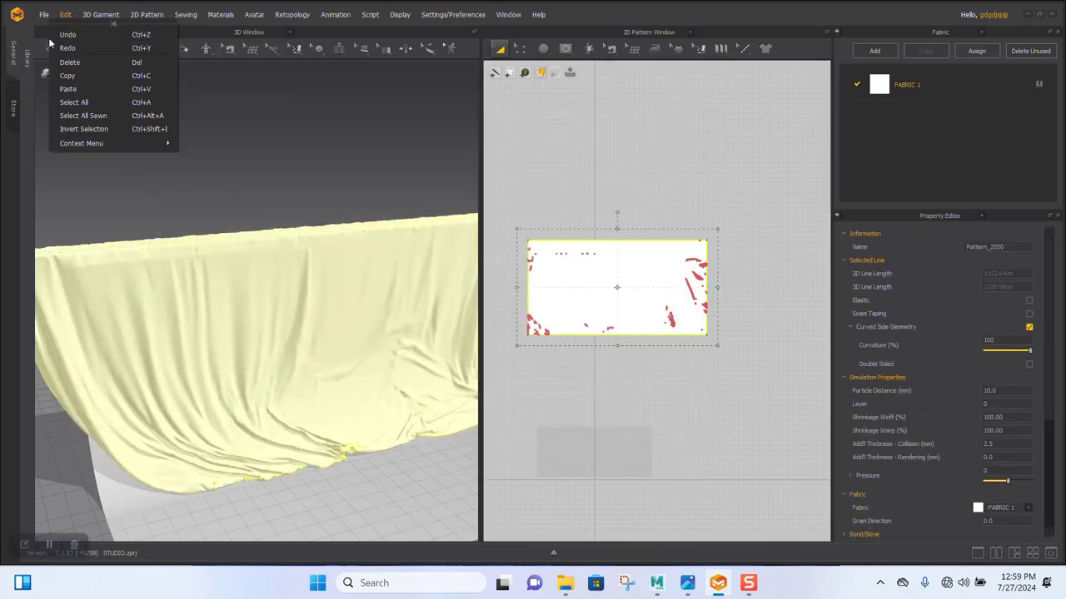
{"action": "mouse_move", "coordinate": [44, 18]}
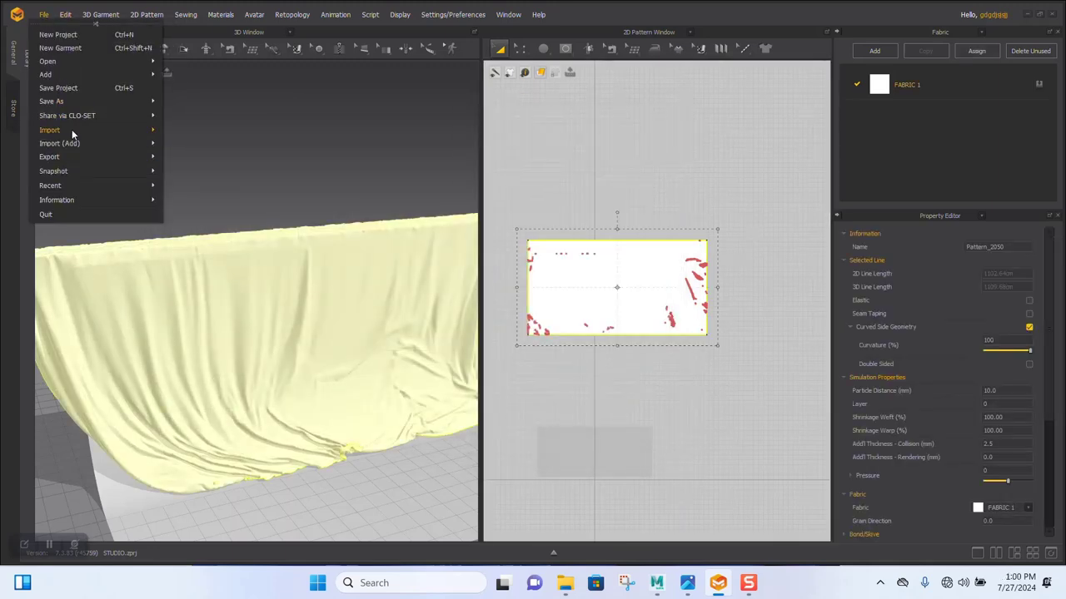
{"action": "mouse_move", "coordinate": [110, 159]}
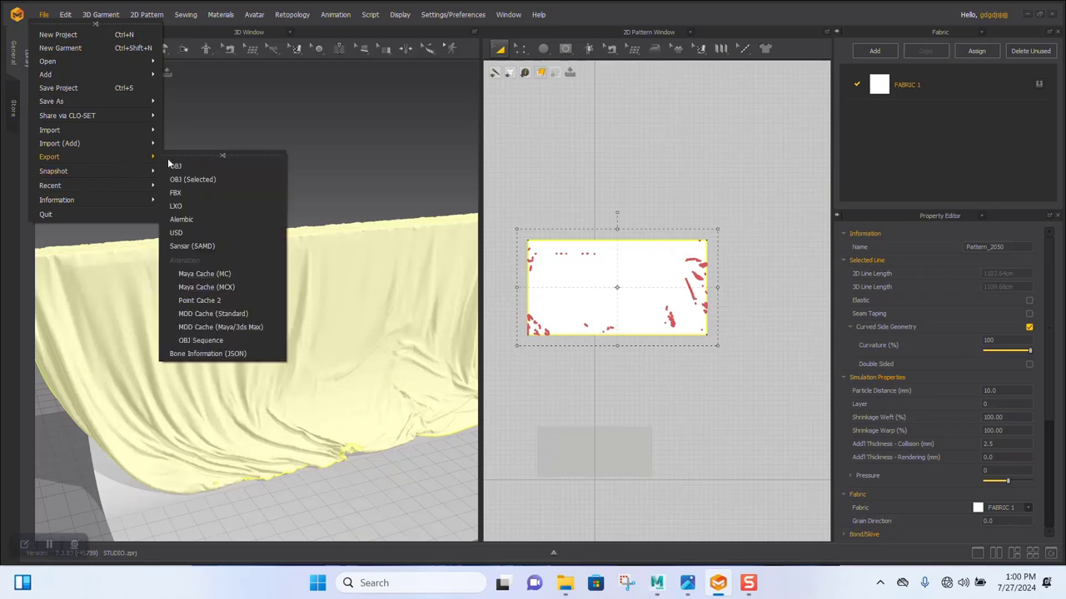
{"action": "left_click", "coordinate": [201, 181]}
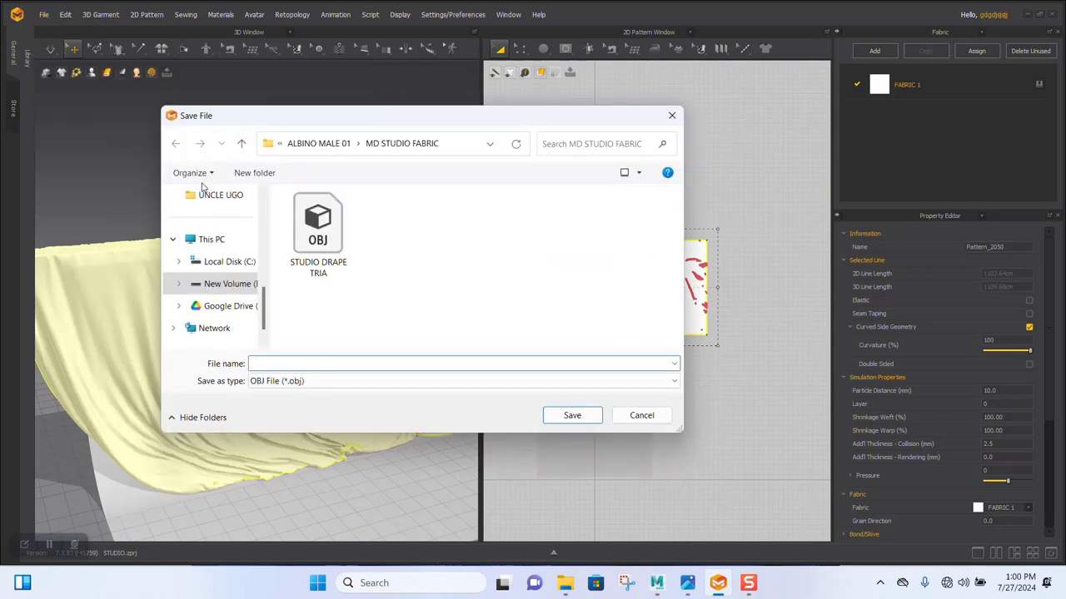
{"action": "left_click", "coordinate": [323, 260]}
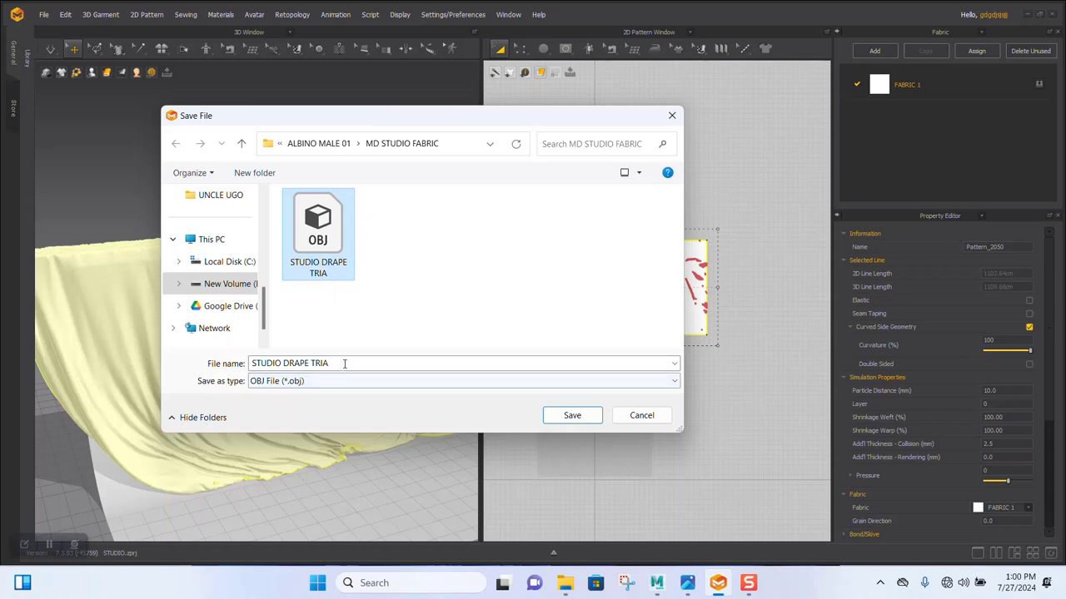
{"action": "double_click", "coordinate": [346, 361]}
{"action": "key", "text": "BackSpace"}
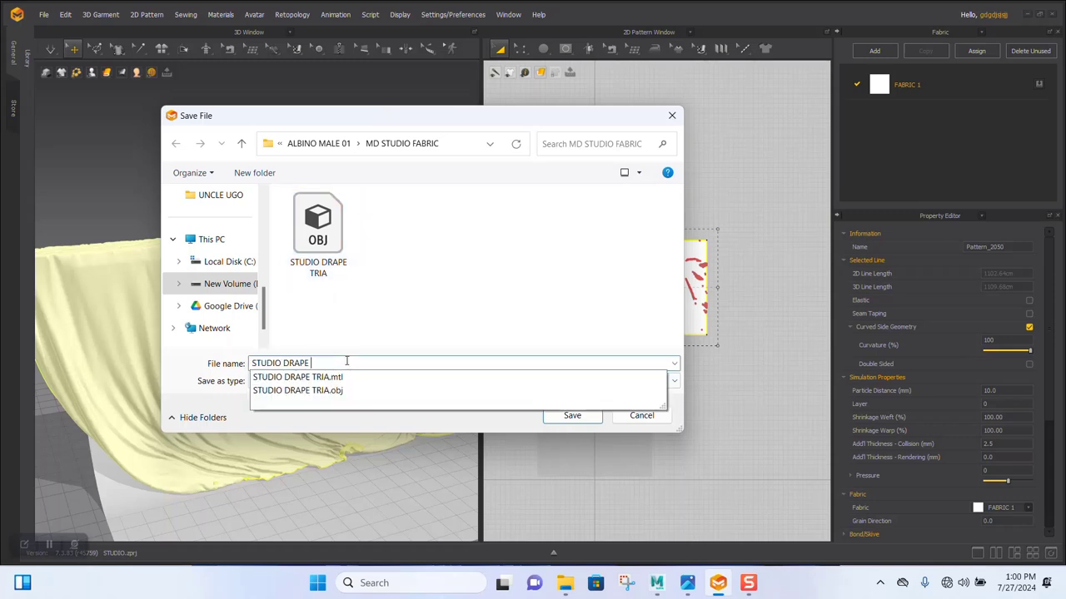
{"action": "type", "text": "AU"}
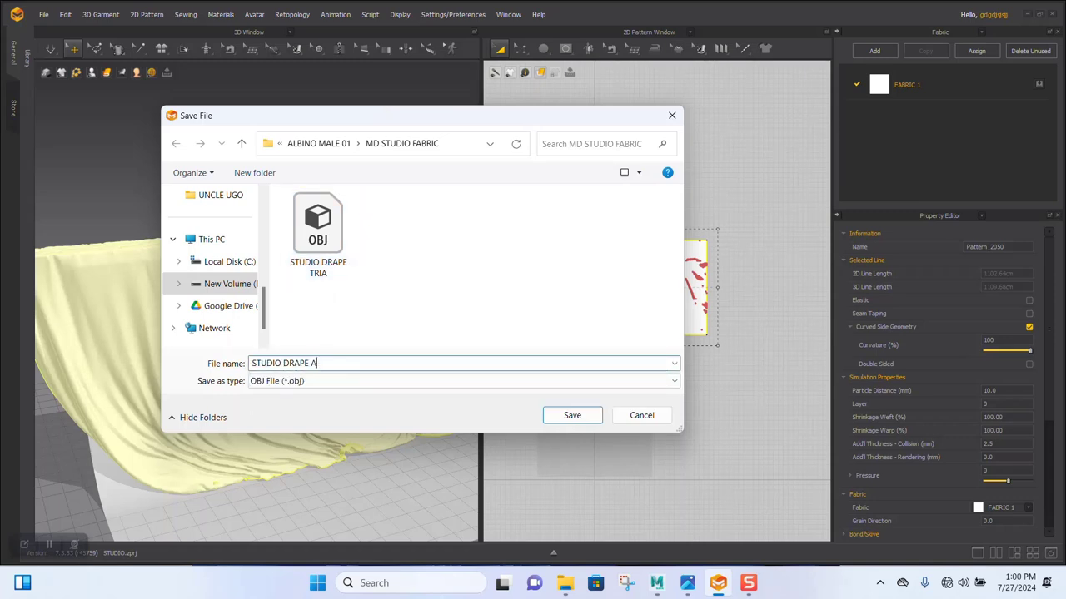
{"action": "key", "text": "BackSpace"}
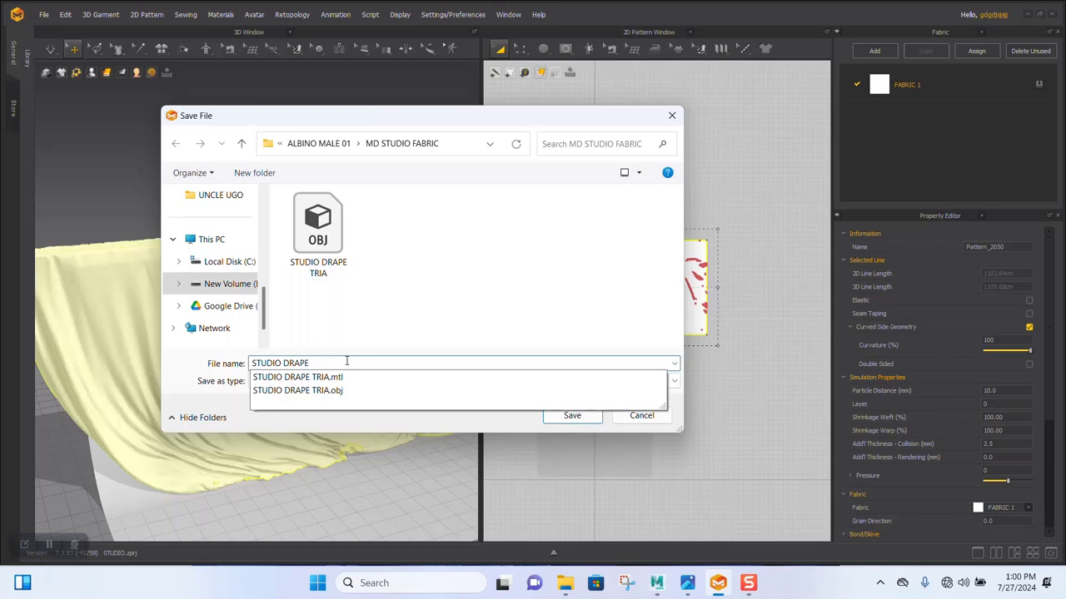
{"action": "type", "text": "QUAD"}
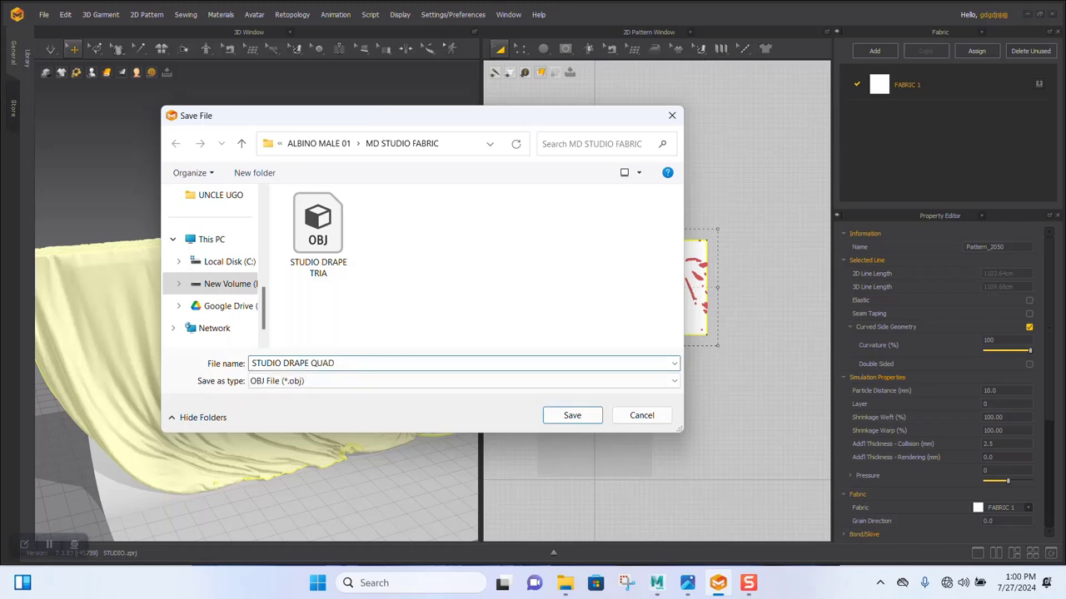
{"action": "left_click", "coordinate": [553, 418]}
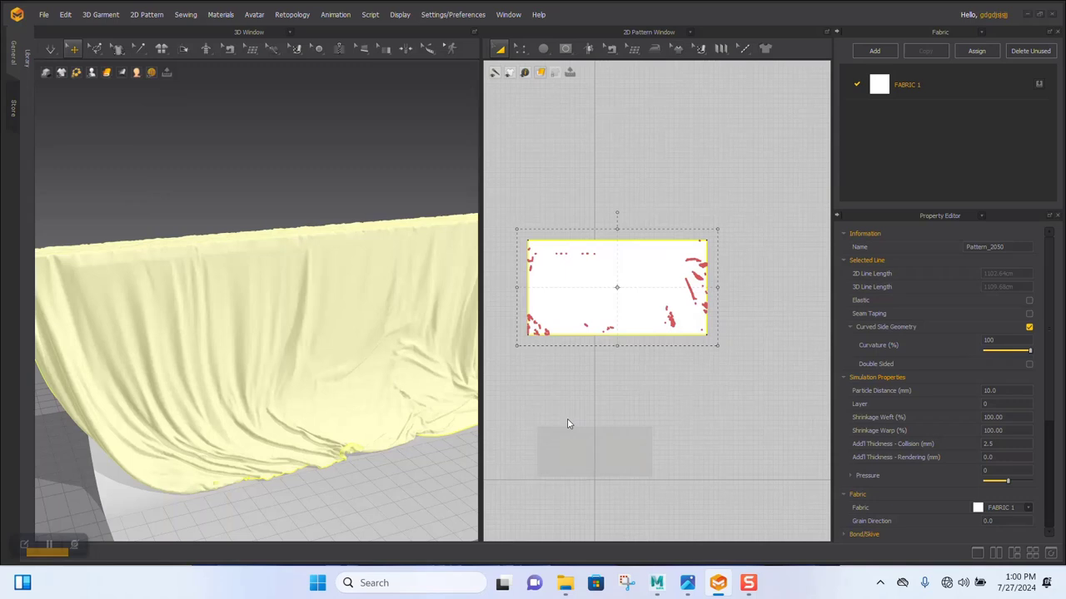
{"action": "left_click", "coordinate": [534, 431]}
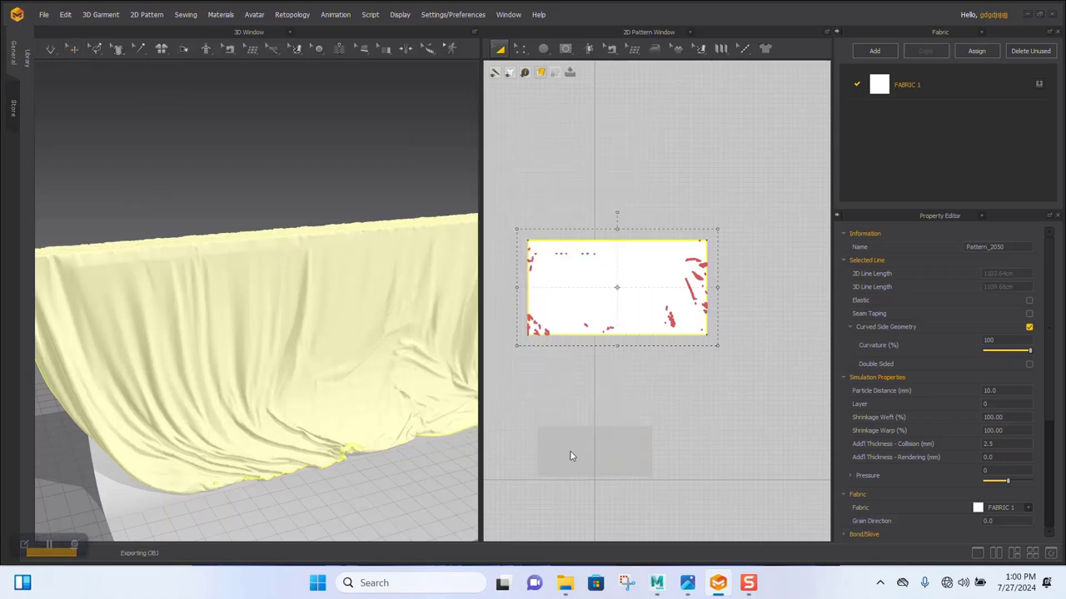
- Switch to the Autodesk Maya 2019 scene and minimize its Arnold RenderView and Hypershade windows
{"action": "mouse_move", "coordinate": [564, 571]}
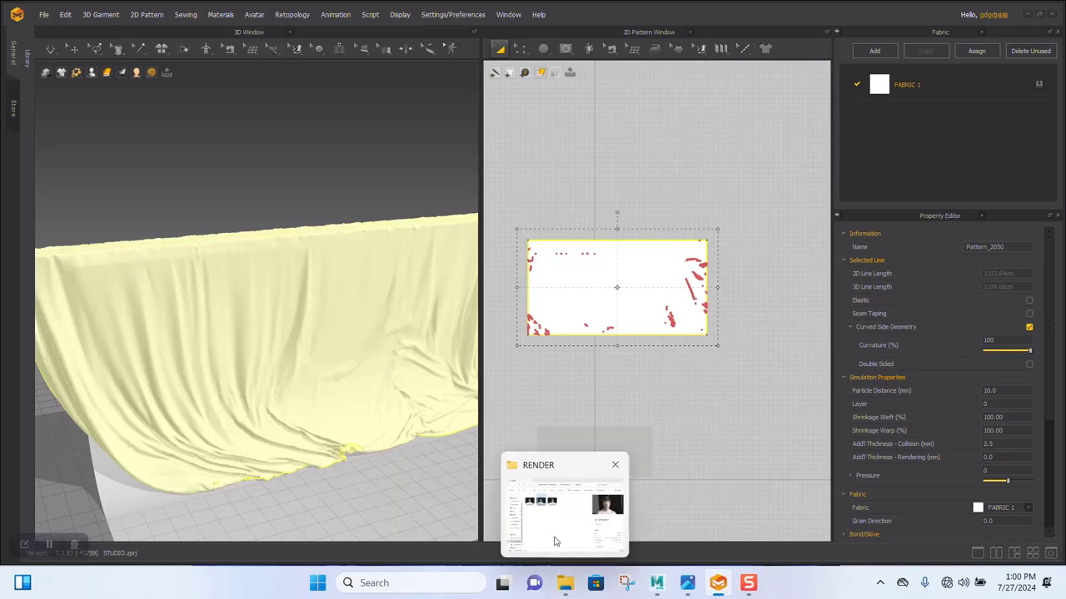
{"action": "mouse_move", "coordinate": [657, 586]}
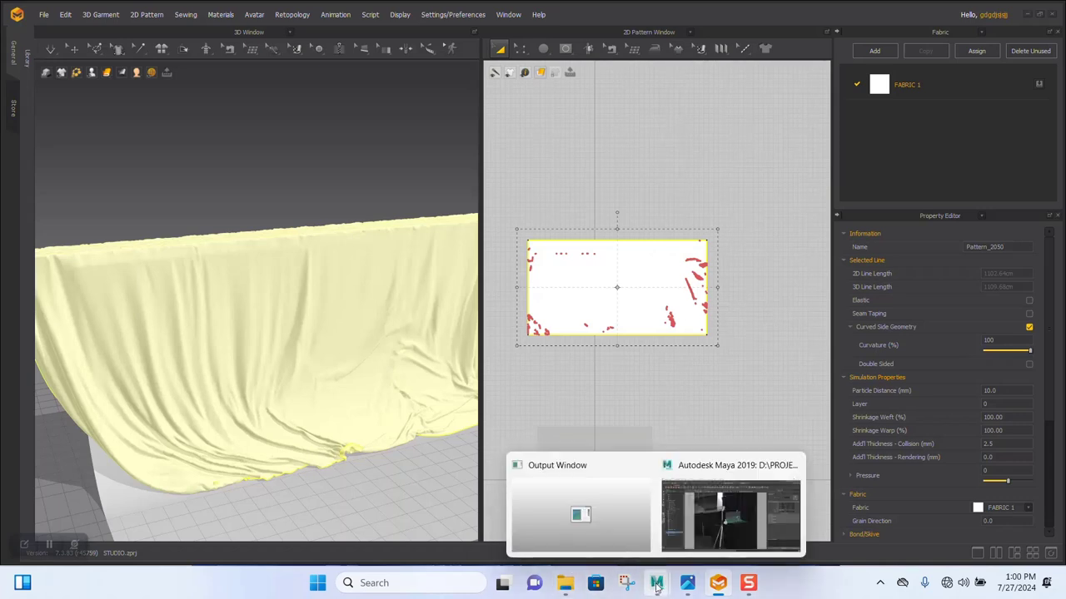
{"action": "left_click", "coordinate": [718, 514]}
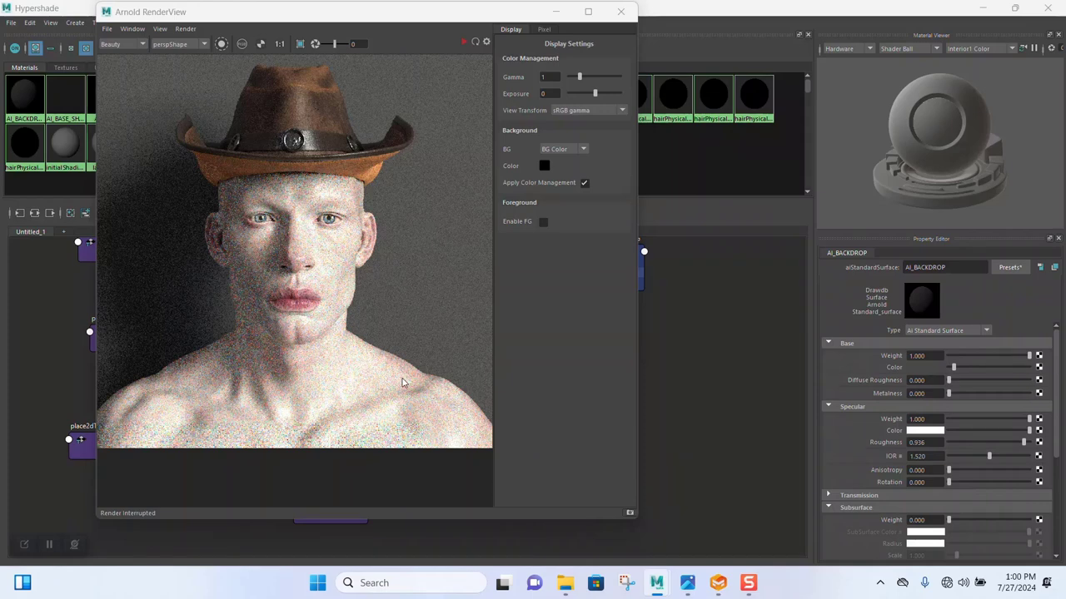
{"action": "left_click", "coordinate": [556, 12]}
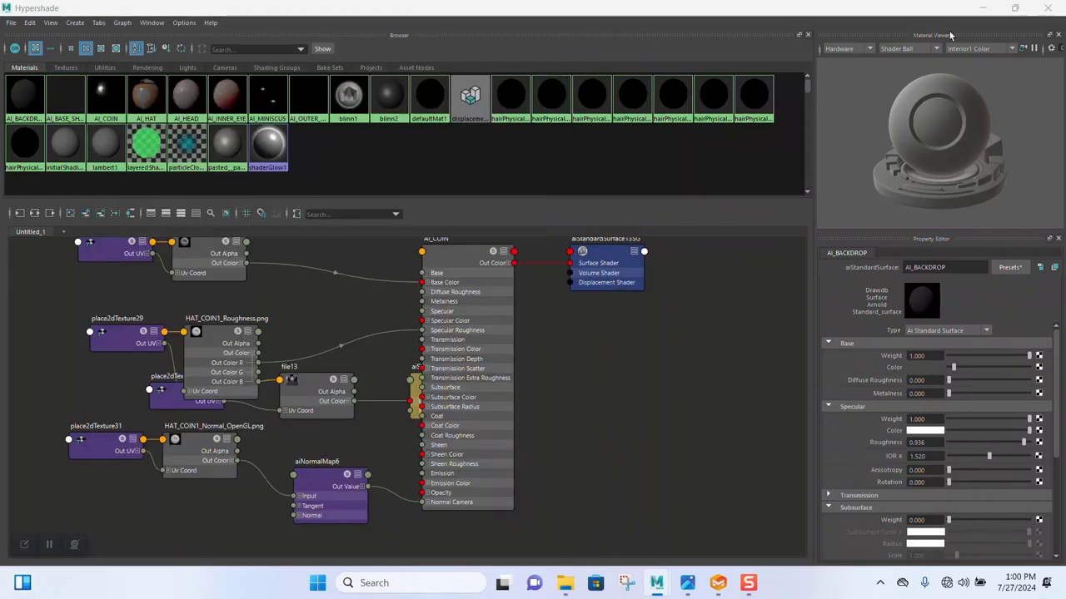
{"action": "left_click", "coordinate": [981, 10]}
- Delete the small curved backdrop BACKDROP_04 from the scene
{"action": "scroll", "coordinate": [549, 283], "scroll_direction": "down", "scroll_amount": 3}
{"action": "left_click_drag", "start_coordinate": [549, 283], "coordinate": [482, 291], "text": "alt"}
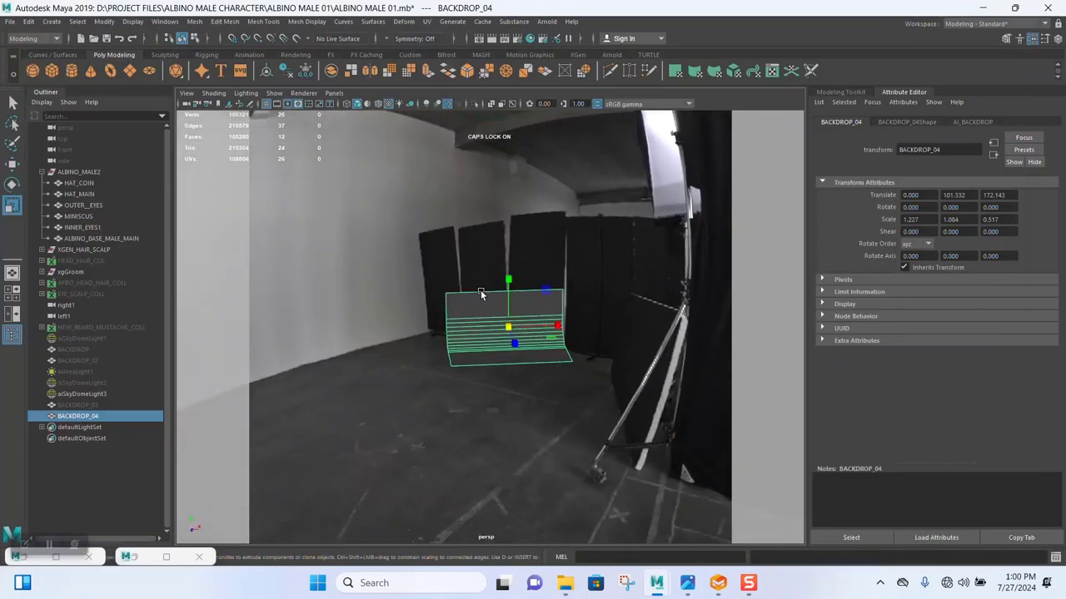
{"action": "scroll", "coordinate": [514, 382], "scroll_direction": "up", "scroll_amount": 3}
{"action": "left_click_drag", "start_coordinate": [515, 382], "coordinate": [561, 311], "text": "alt"}
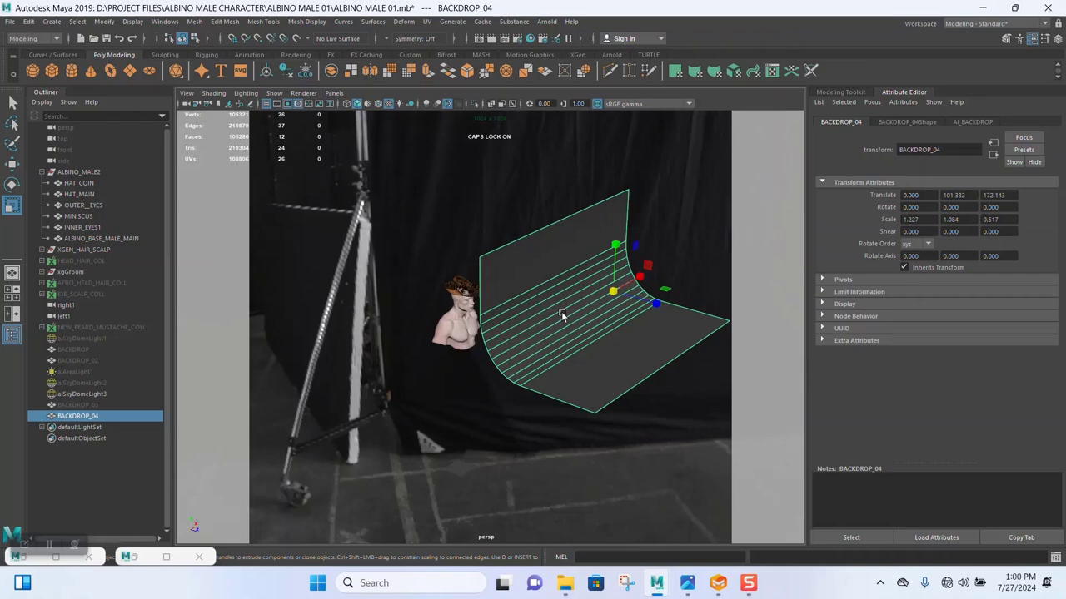
{"action": "key", "text": "Delete"}
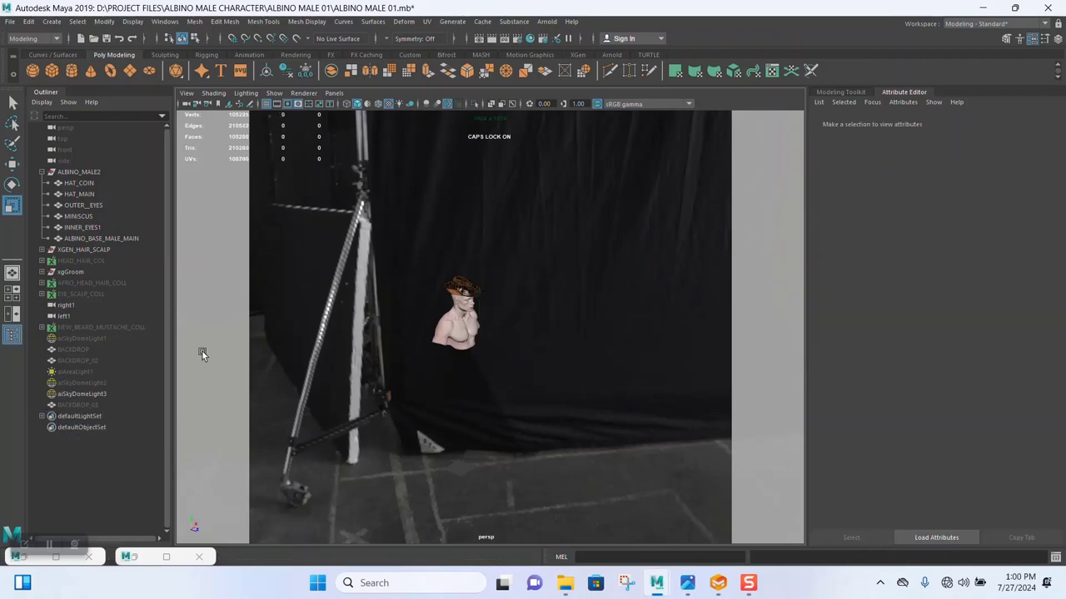
- Unhide BACKDROP_03 behind the character bust, and undo the trial hiding of it
{"action": "left_click", "coordinate": [94, 407]}
{"action": "key", "text": "shift+h"}
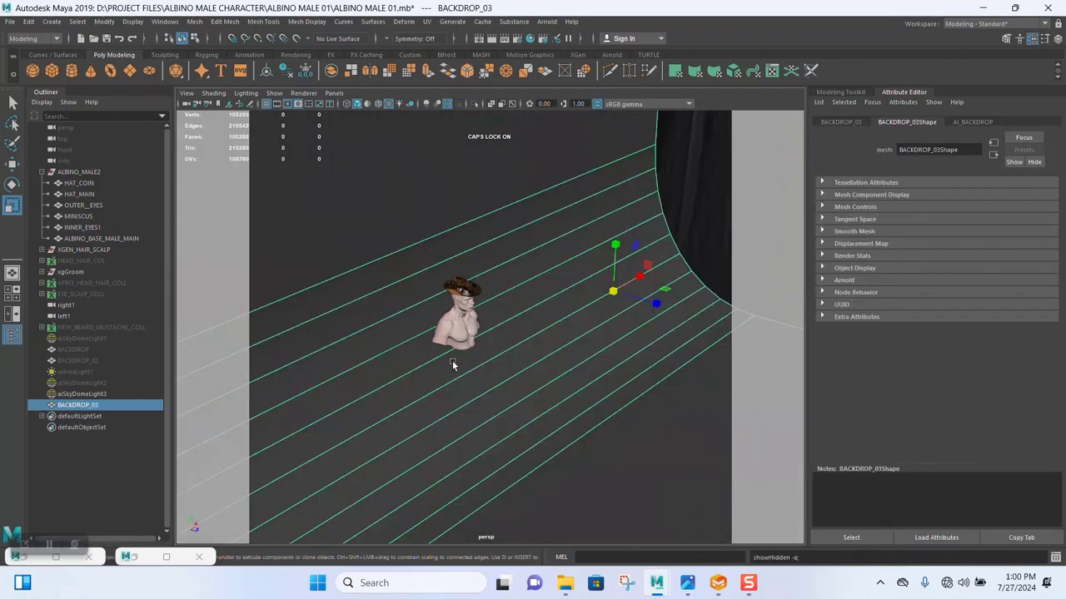
{"action": "left_click_drag", "start_coordinate": [453, 361], "coordinate": [457, 364], "text": "alt"}
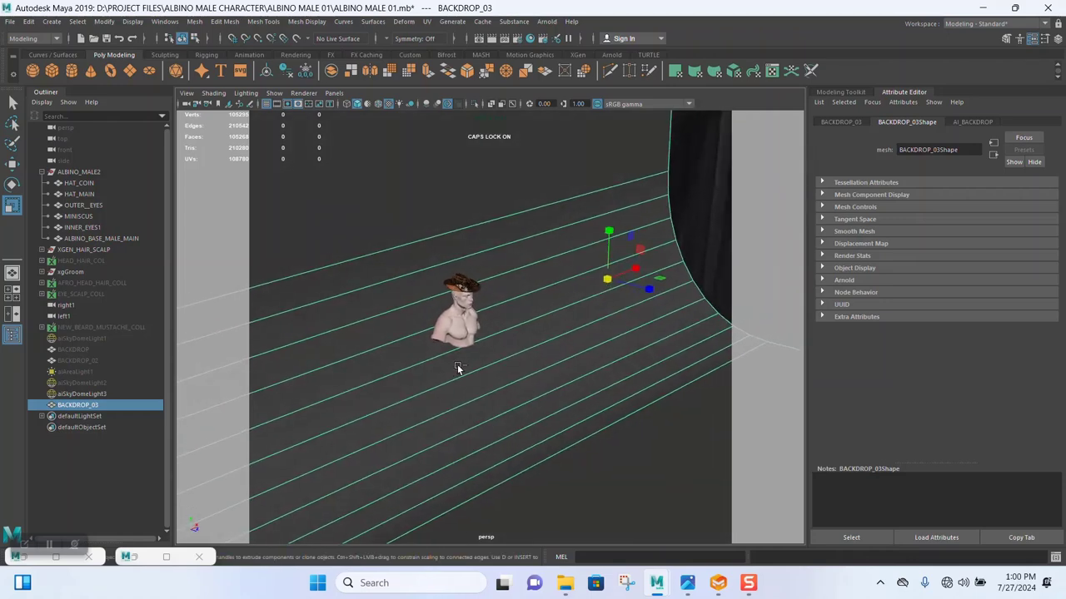
{"action": "key", "text": "ctrl+h"}
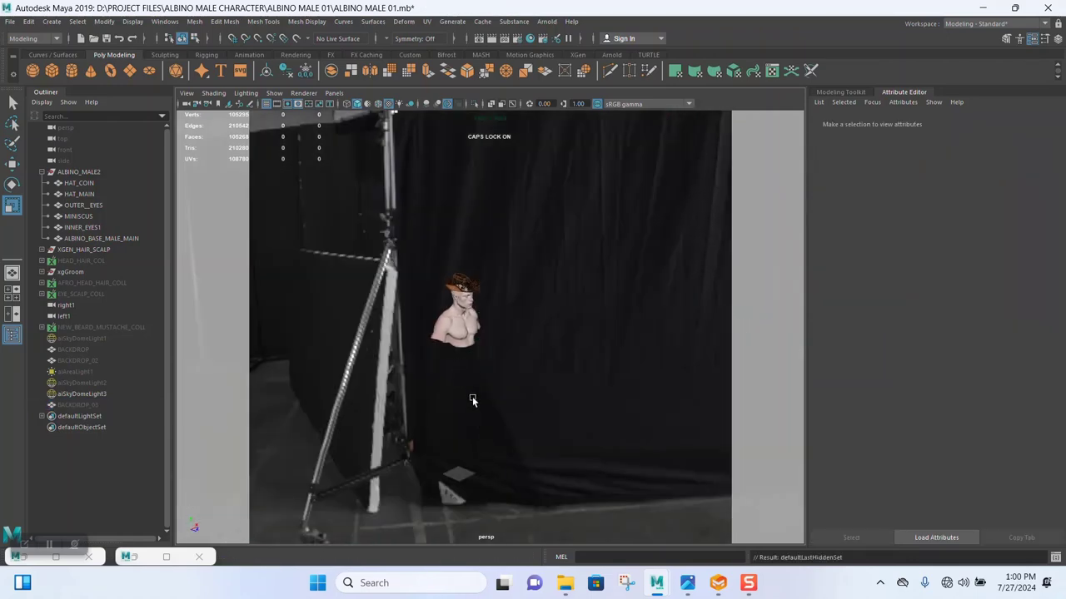
{"action": "key", "text": "ctrl+z"}
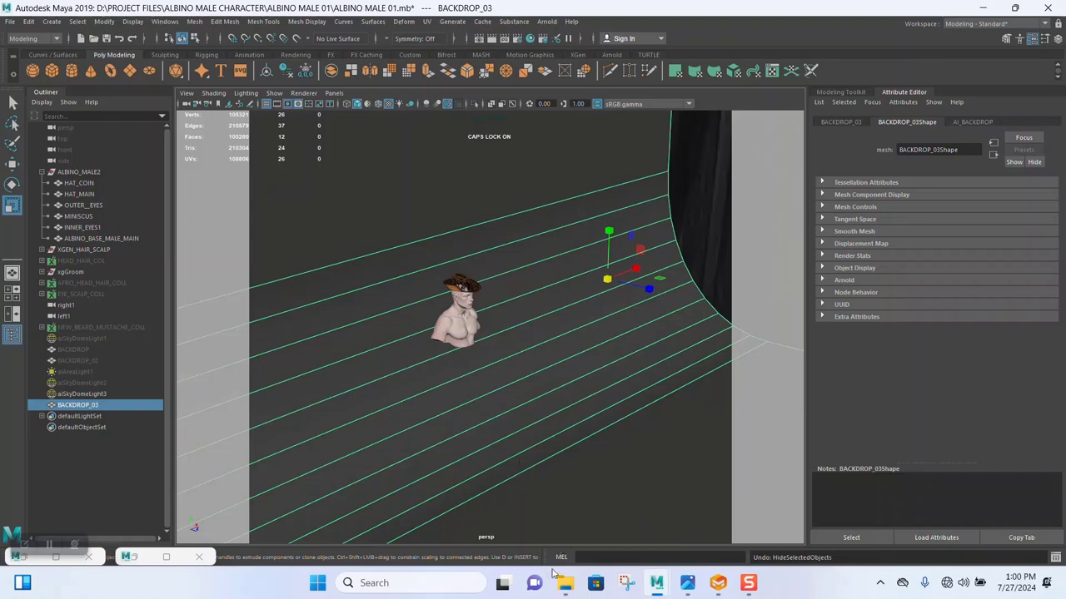
- Import the STUDIO DRAPE QUAD OBJ from the MD STUDIO FABRIC folder into the Maya scene and minimize the folder window
{"action": "mouse_move", "coordinate": [556, 581]}
{"action": "left_click", "coordinate": [561, 526]}
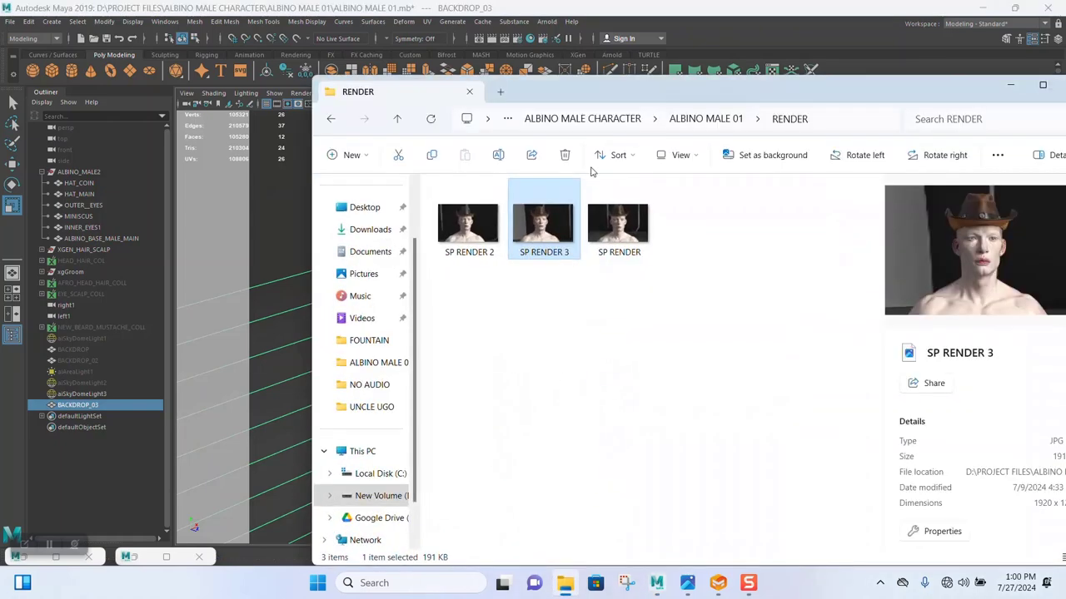
{"action": "left_click", "coordinate": [672, 122]}
{"action": "left_click", "coordinate": [641, 243]}
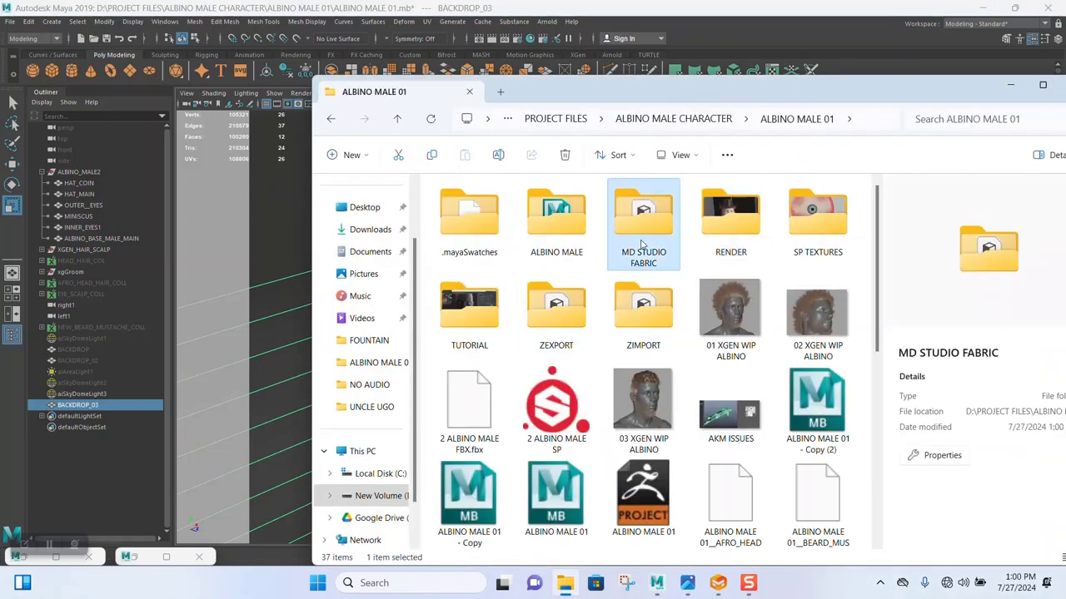
{"action": "double_click", "coordinate": [641, 243]}
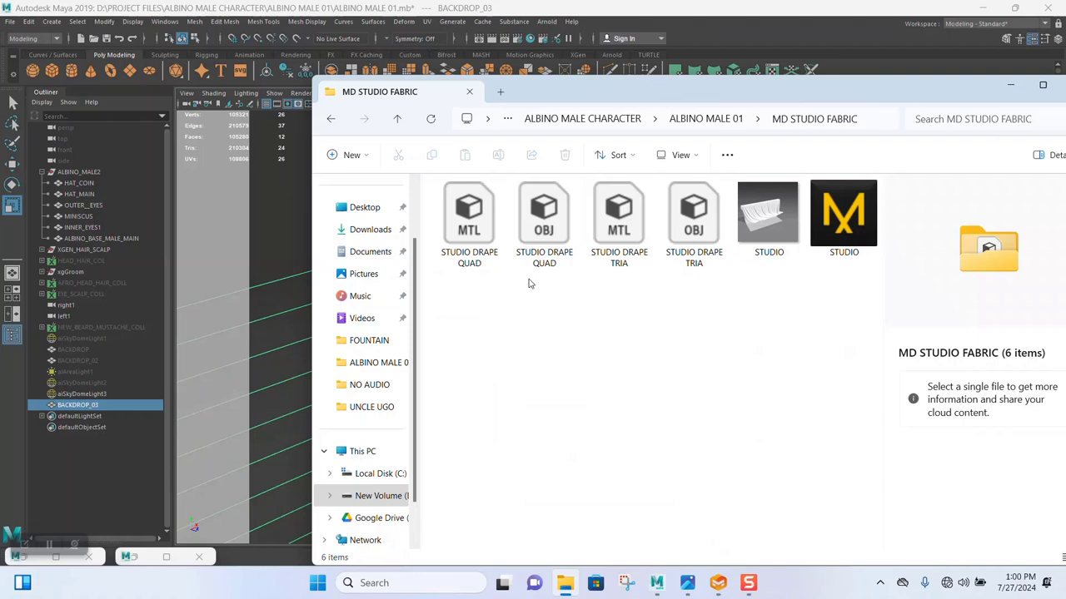
{"action": "left_click", "coordinate": [696, 233]}
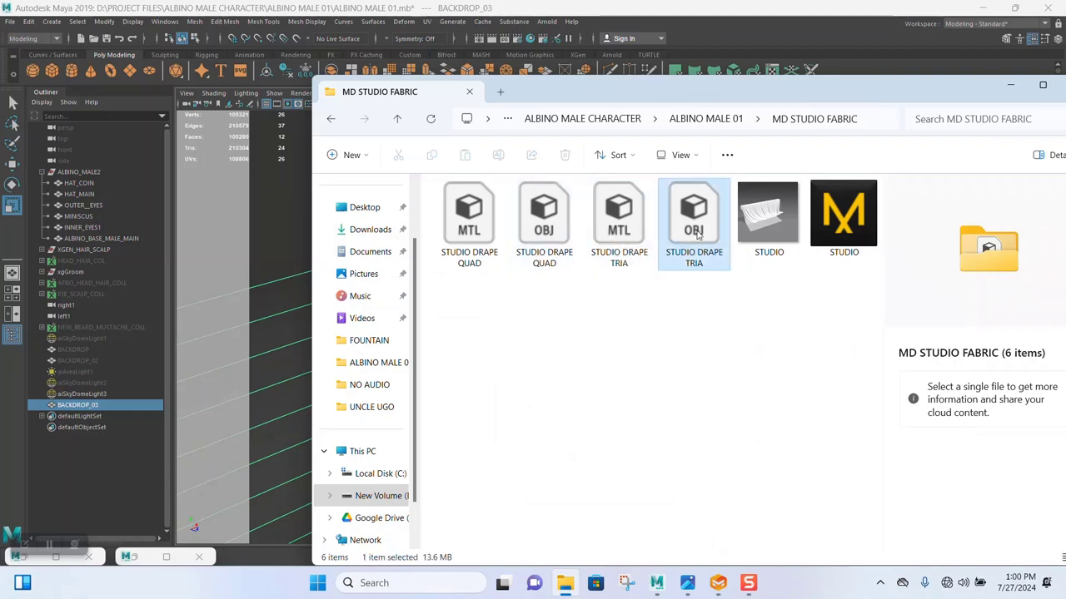
{"action": "left_click", "coordinate": [555, 234]}
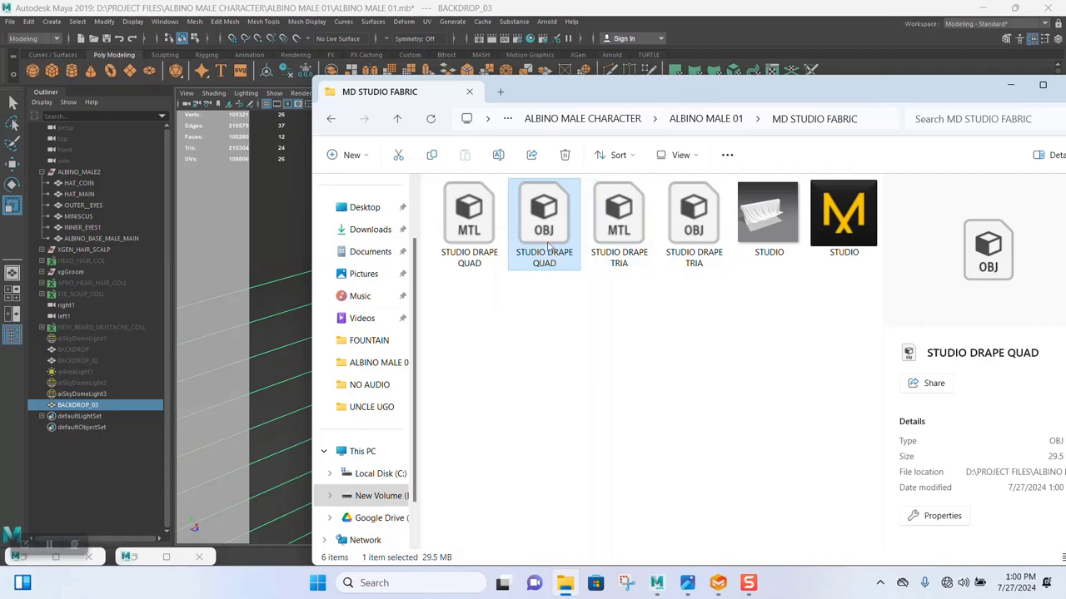
{"action": "left_click_drag", "start_coordinate": [546, 223], "coordinate": [257, 328]}
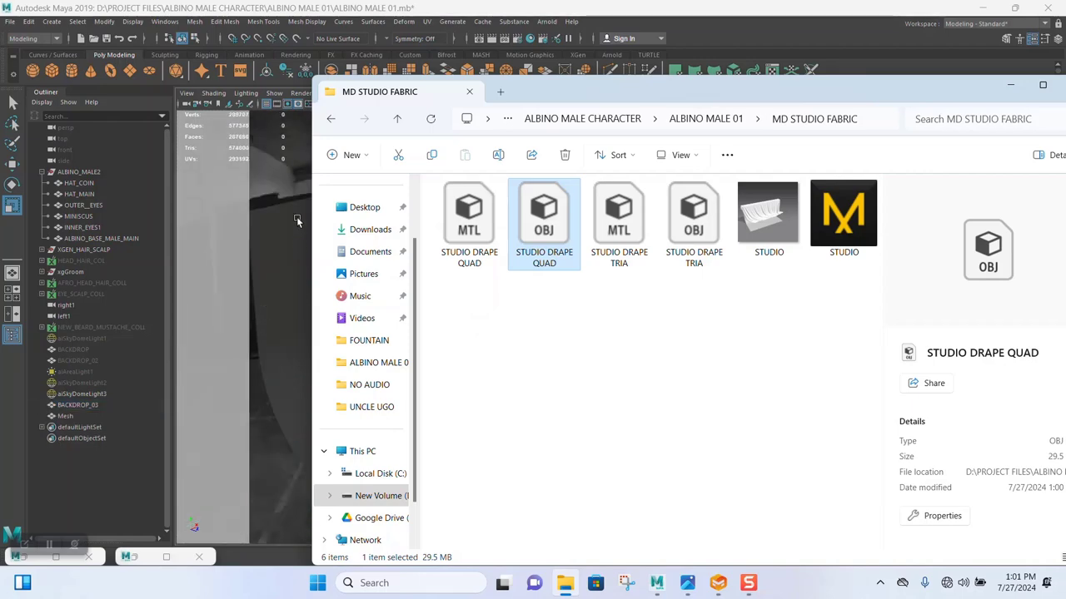
{"action": "left_click", "coordinate": [1008, 88]}
- Scale up the imported fabric mesh uniformly and reposition it around the curved backdrop behind the character bust
{"action": "right_click_drag", "start_coordinate": [474, 314], "coordinate": [414, 291], "text": "alt"}
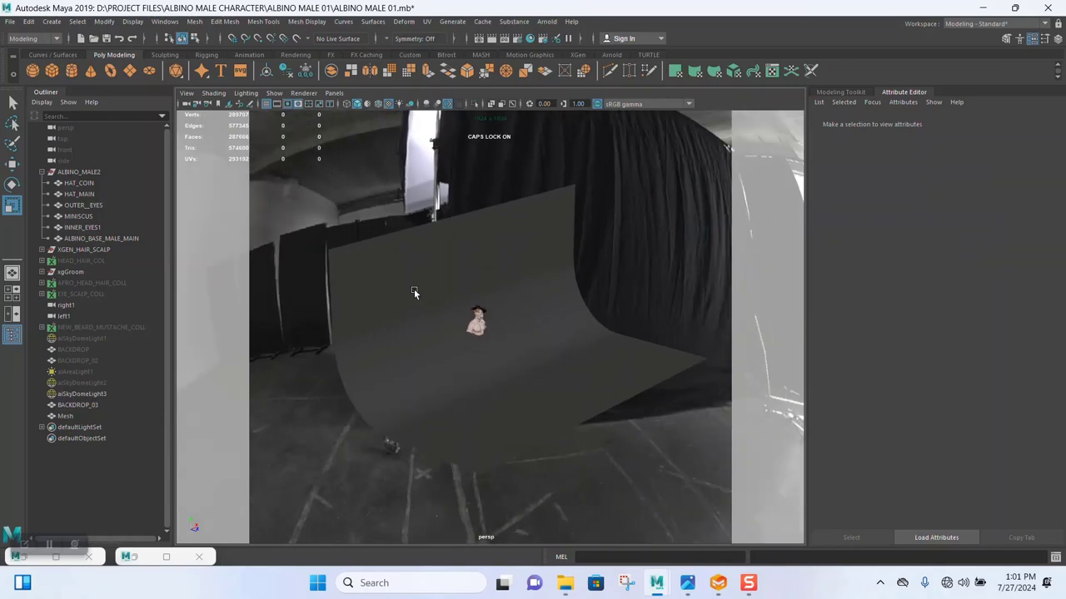
{"action": "left_click_drag", "start_coordinate": [413, 291], "coordinate": [690, 465], "text": "alt"}
{"action": "left_click", "coordinate": [496, 406]}
{"action": "scroll", "coordinate": [462, 388], "scroll_direction": "up", "scroll_amount": 3}
{"action": "left_click", "coordinate": [461, 393]}
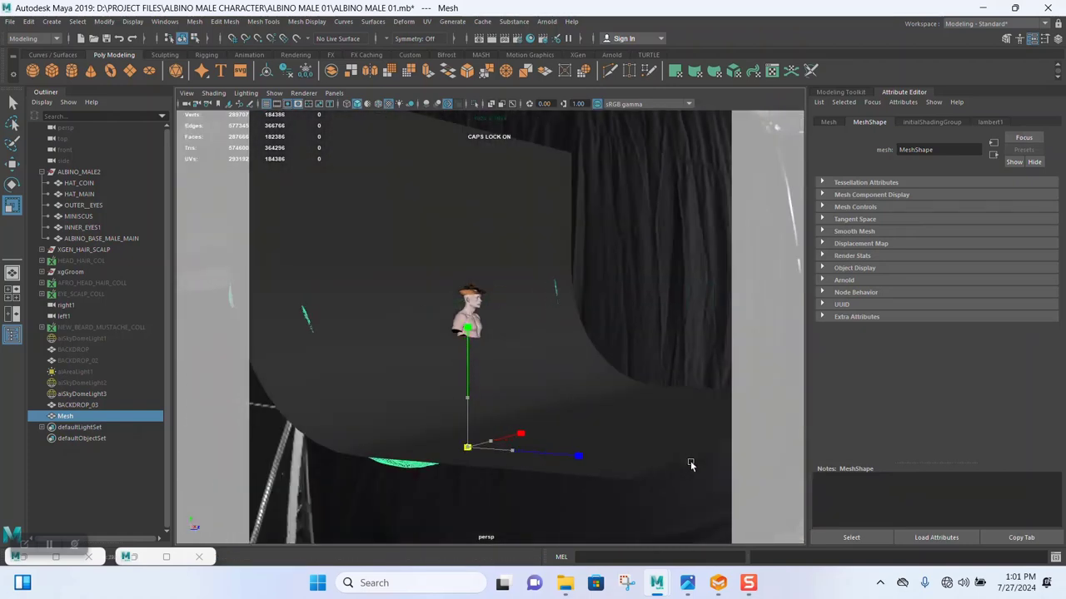
{"action": "left_click_drag", "start_coordinate": [469, 448], "coordinate": [467, 367]}
{"action": "left_click_drag", "start_coordinate": [478, 409], "coordinate": [425, 304]}
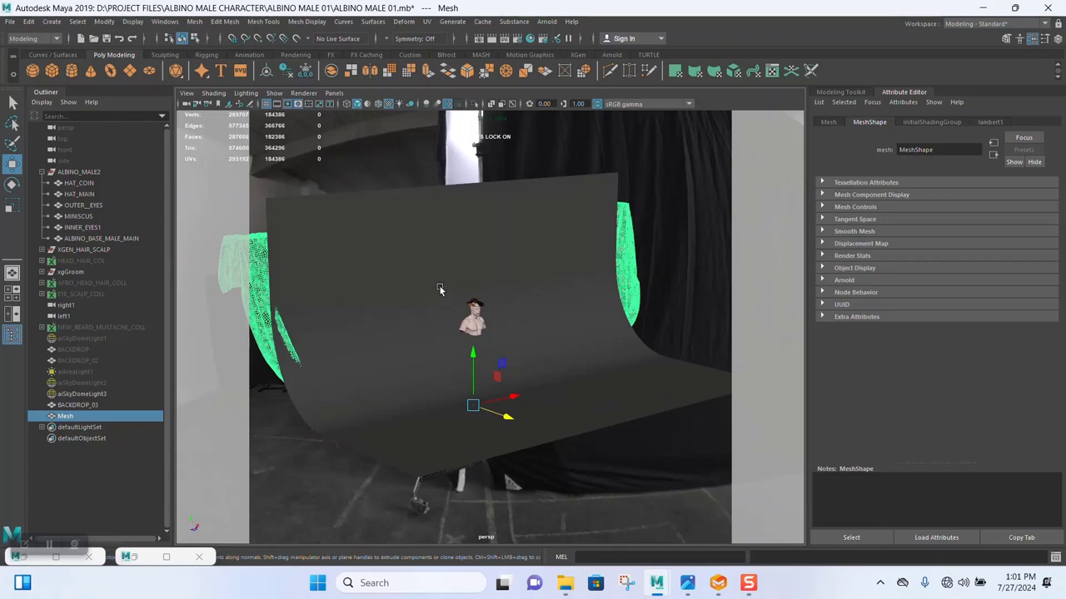
{"action": "left_click_drag", "start_coordinate": [414, 350], "coordinate": [472, 343], "text": "alt"}
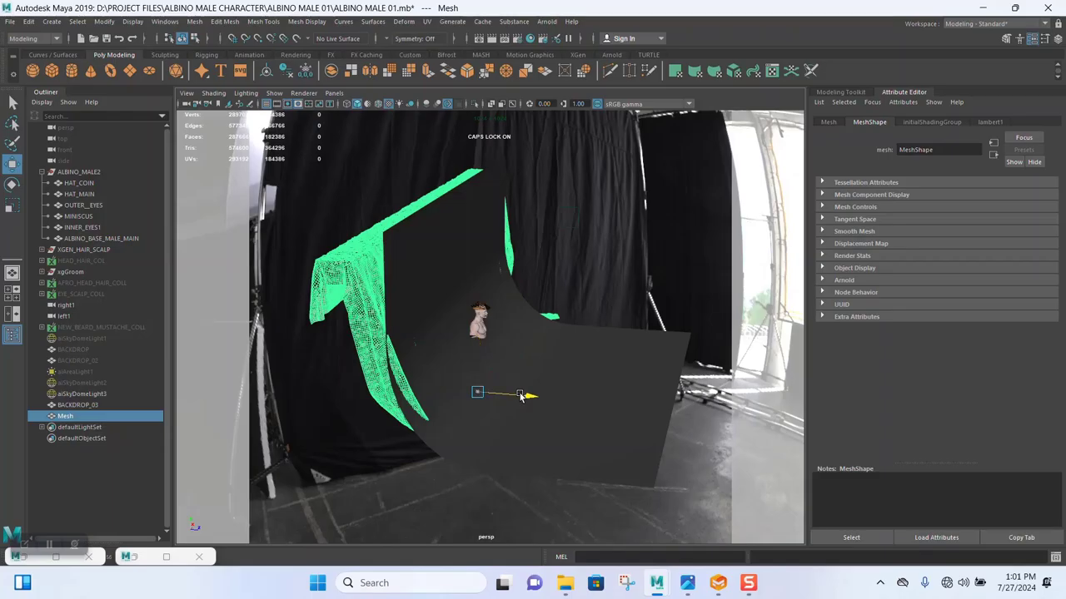
- Hide BACKDROP_03 and inspect the fabric's shading from the front and back
{"action": "left_click", "coordinate": [592, 417]}
{"action": "key", "text": "ctrl+h"}
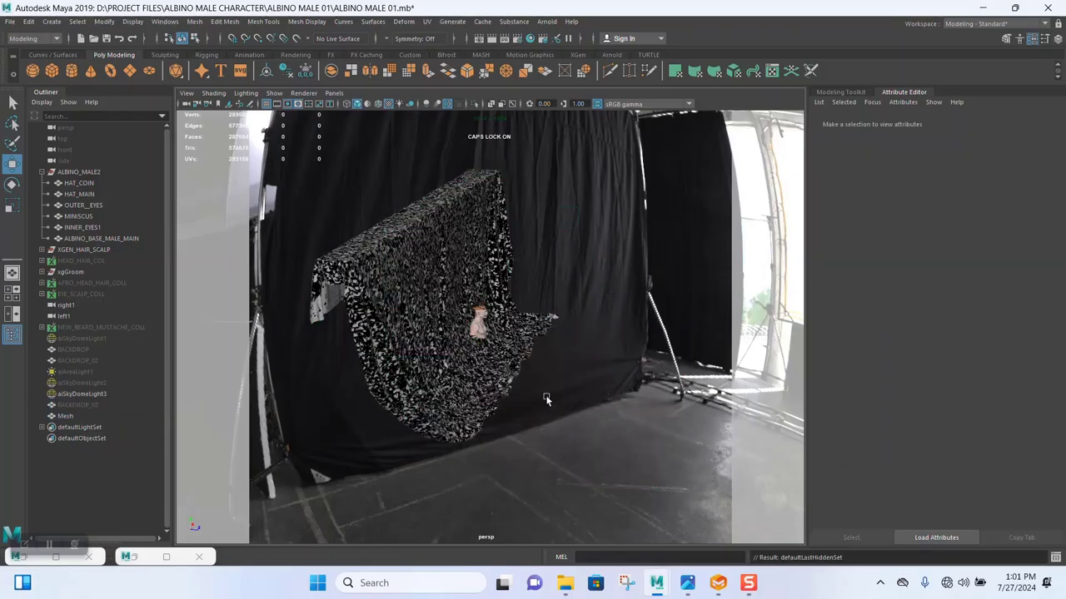
{"action": "left_click_drag", "start_coordinate": [497, 355], "coordinate": [396, 338], "text": "alt"}
{"action": "right_click_drag", "start_coordinate": [445, 348], "coordinate": [530, 424], "text": "alt"}
{"action": "right_click_drag", "start_coordinate": [507, 380], "coordinate": [363, 281], "text": "alt"}
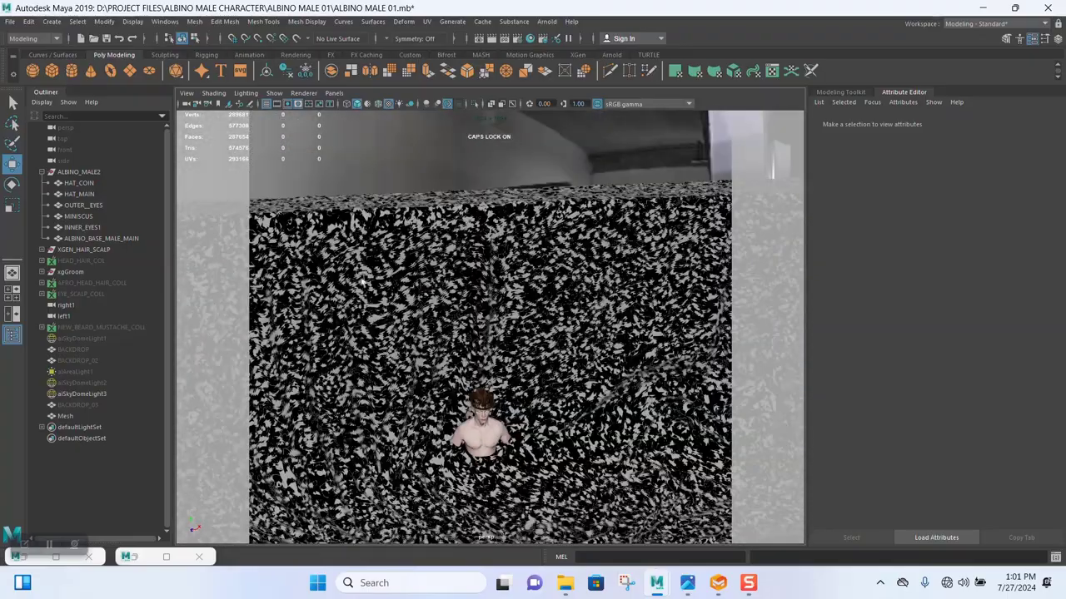
{"action": "right_click_drag", "start_coordinate": [490, 369], "coordinate": [429, 313], "text": "alt"}
{"action": "right_click_drag", "start_coordinate": [554, 375], "coordinate": [516, 362], "text": "alt"}
{"action": "left_click_drag", "start_coordinate": [516, 362], "coordinate": [583, 343], "text": "alt"}
{"action": "right_click_drag", "start_coordinate": [583, 343], "coordinate": [574, 410], "text": "alt"}
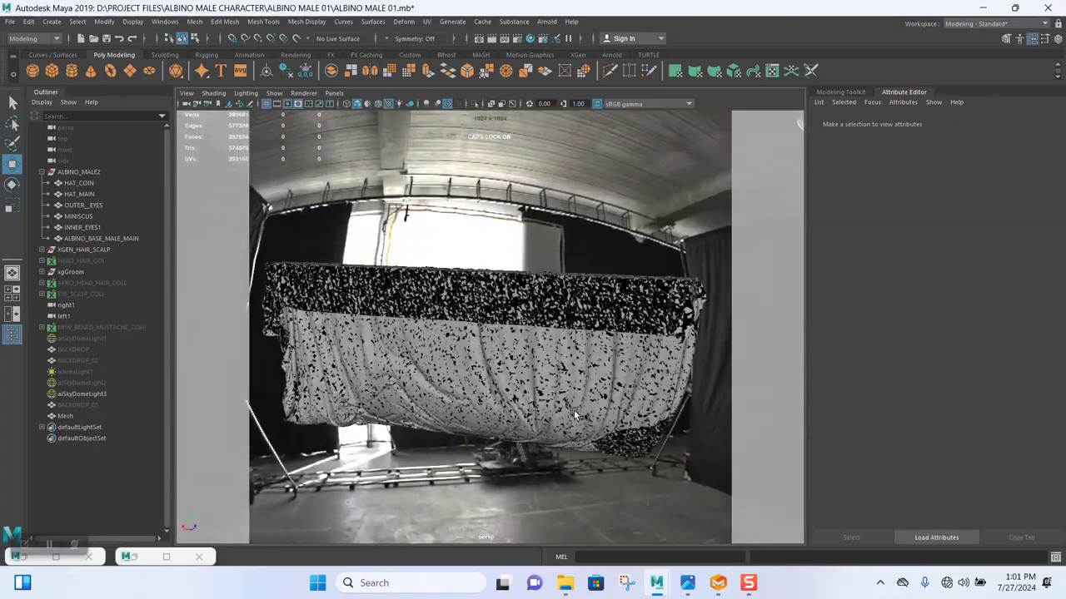
{"action": "right_click_drag", "start_coordinate": [520, 350], "coordinate": [552, 421], "text": "alt"}
{"action": "middle_click_drag", "start_coordinate": [552, 420], "coordinate": [491, 346], "text": "alt"}
{"action": "right_click_drag", "start_coordinate": [491, 345], "coordinate": [507, 373], "text": "alt"}
{"action": "left_click_drag", "start_coordinate": [507, 373], "coordinate": [396, 323], "text": "alt"}
- Select all faces of the fabric mesh's front shell and reverse their normals
{"action": "left_click", "coordinate": [397, 321]}
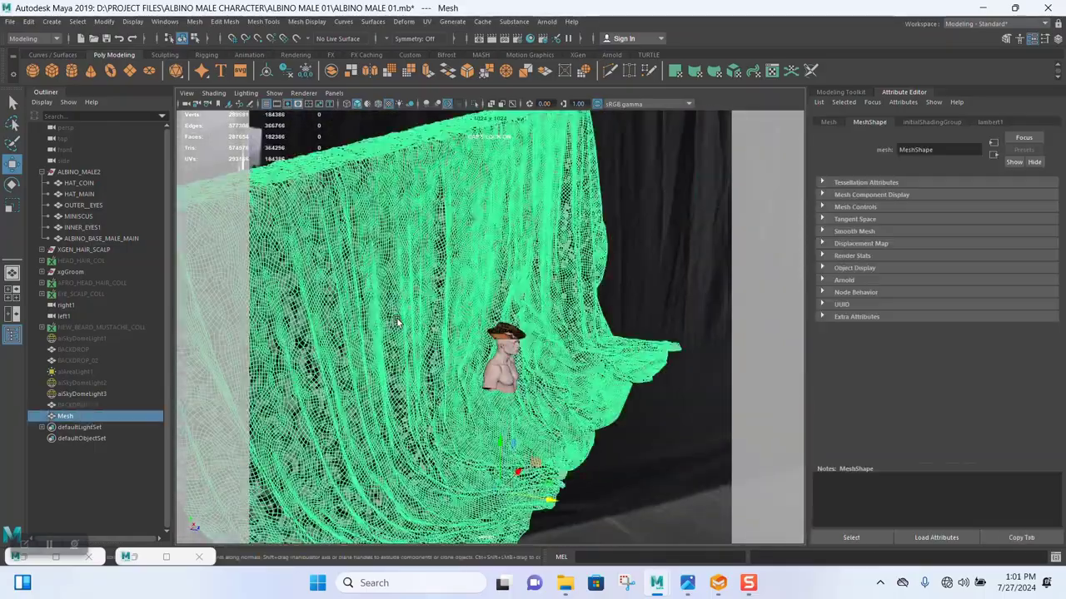
{"action": "right_click", "coordinate": [398, 322]}
{"action": "left_click", "coordinate": [398, 316]}
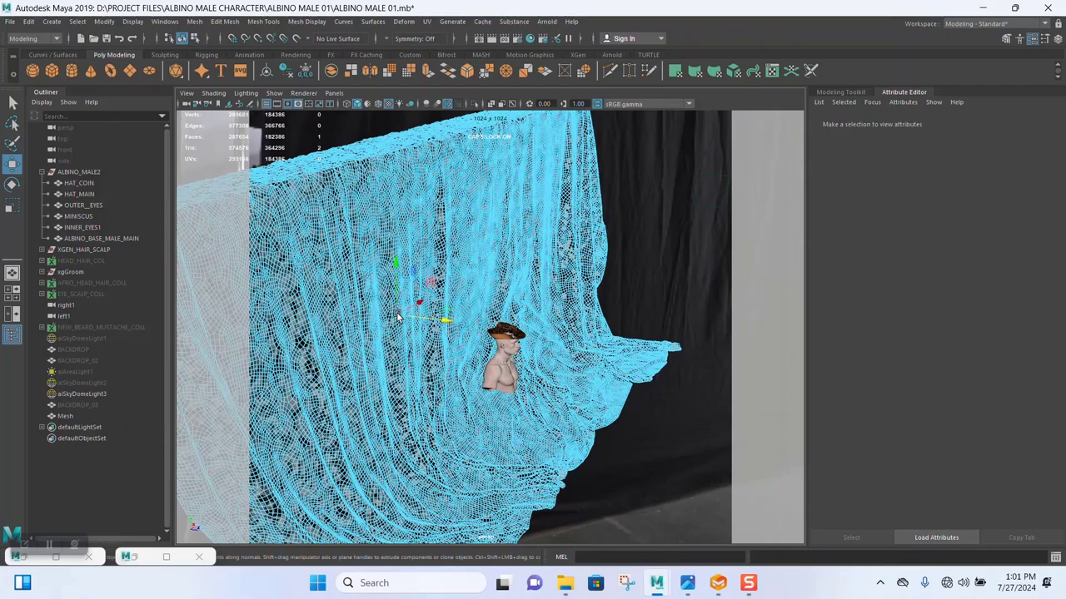
{"action": "left_click", "coordinate": [398, 317]}
{"action": "right_click", "coordinate": [410, 302], "text": "shift"}
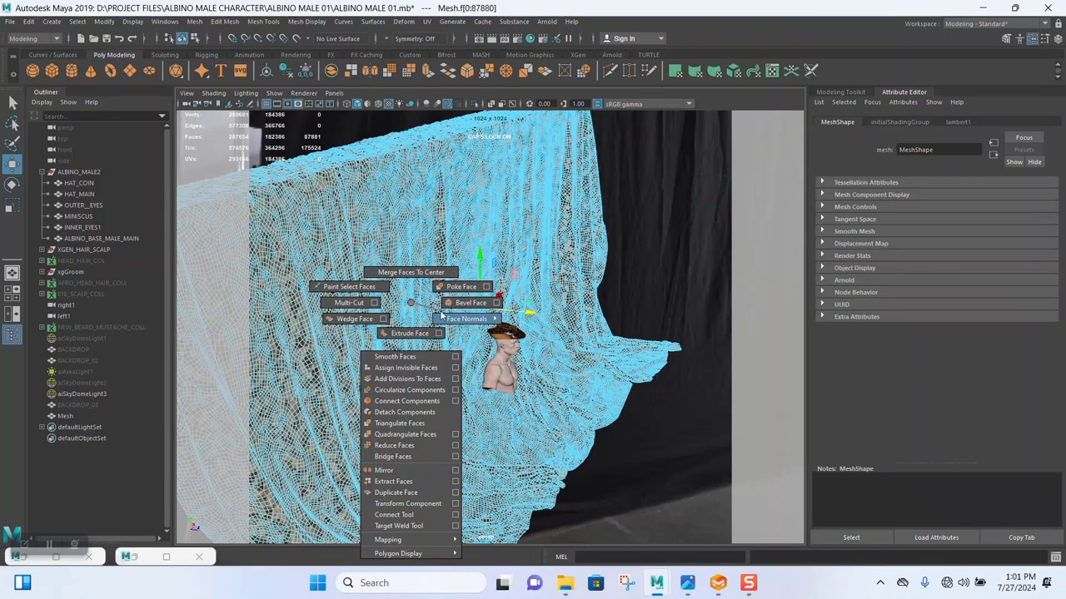
{"action": "right_click_drag", "start_coordinate": [468, 319], "coordinate": [515, 316], "text": "shift"}
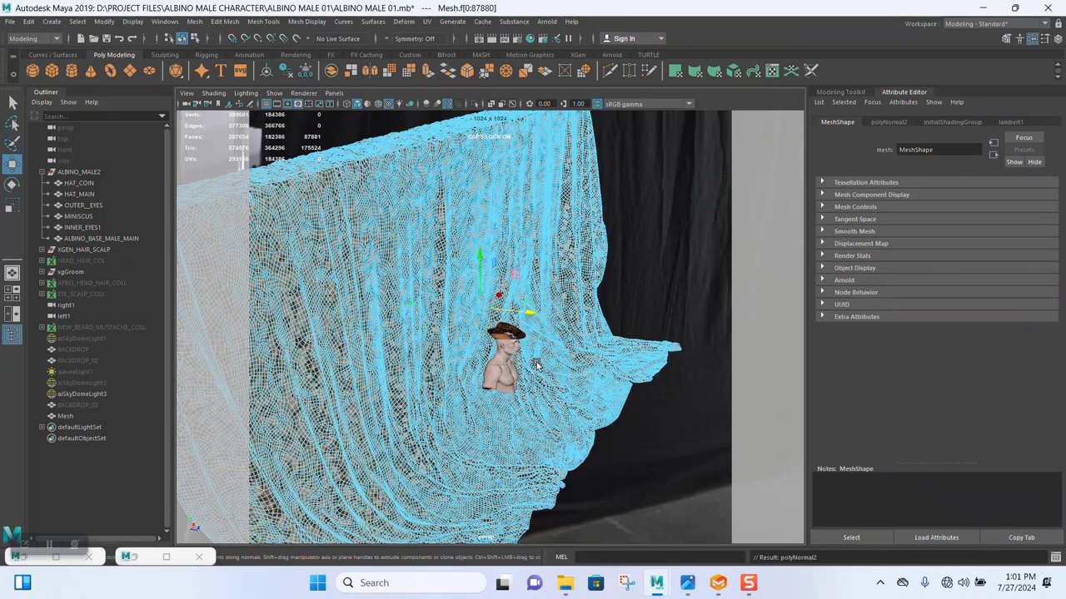
{"action": "scroll", "coordinate": [481, 369], "scroll_direction": "down", "scroll_amount": 3}
{"action": "left_click_drag", "start_coordinate": [481, 370], "coordinate": [334, 425], "text": "alt"}
{"action": "left_click", "coordinate": [294, 432]}
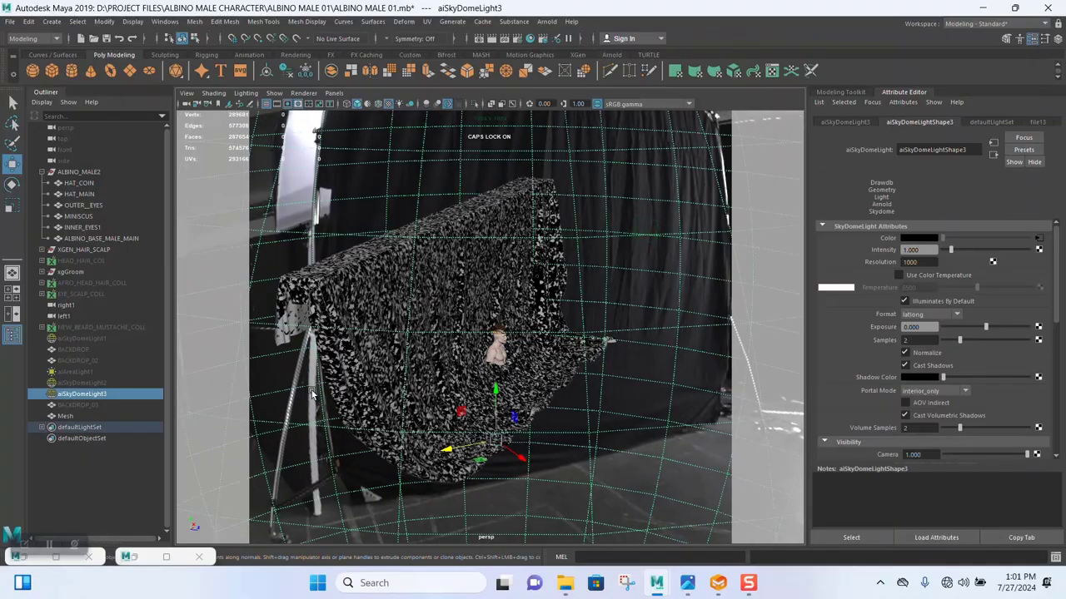
- Select all faces of the fabric mesh's back shell, reverse their normals, and return to object mode
{"action": "scroll", "coordinate": [381, 367], "scroll_direction": "up", "scroll_amount": 2}
{"action": "left_click_drag", "start_coordinate": [392, 358], "coordinate": [462, 326], "text": "alt"}
{"action": "scroll", "coordinate": [462, 327], "scroll_direction": "up", "scroll_amount": 10}
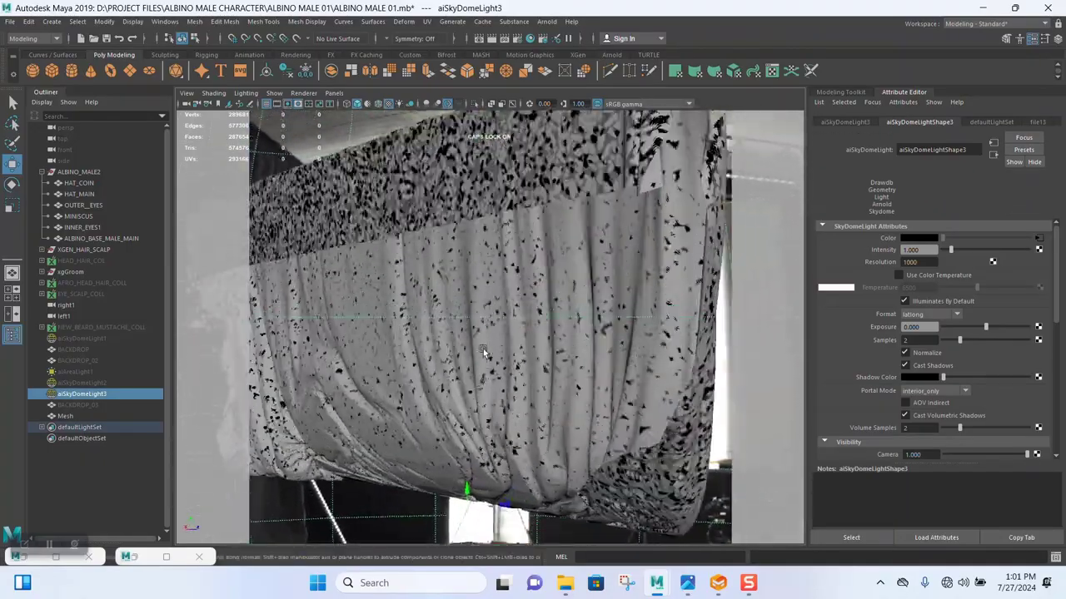
{"action": "scroll", "coordinate": [512, 403], "scroll_direction": "up", "scroll_amount": 1}
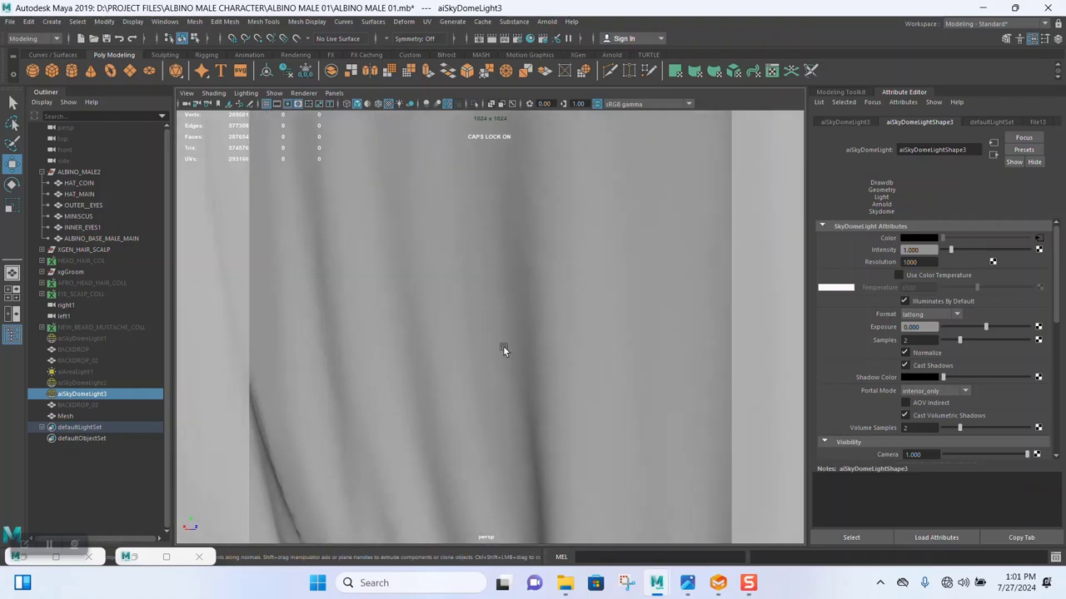
{"action": "left_click", "coordinate": [505, 348]}
{"action": "right_click_drag", "start_coordinate": [504, 283], "coordinate": [513, 309]}
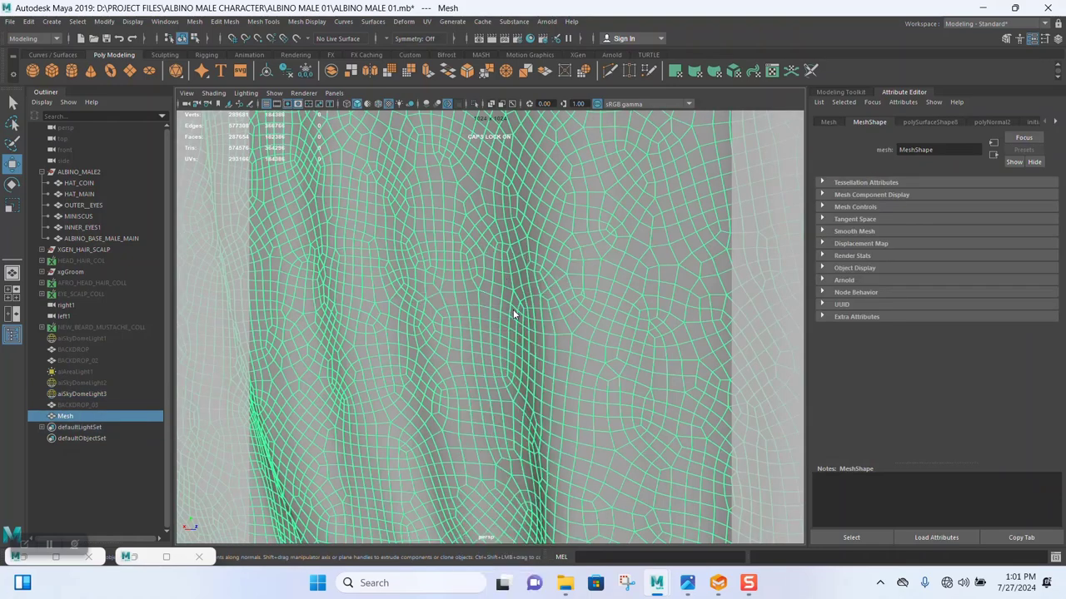
{"action": "left_click", "coordinate": [506, 297]}
{"action": "double_click", "coordinate": [516, 314]}
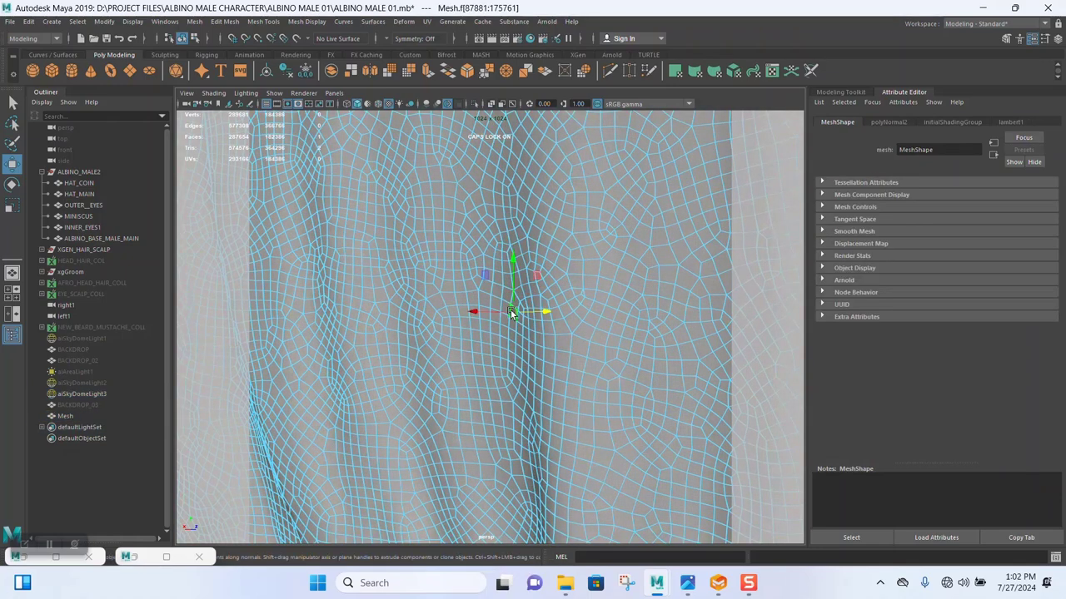
{"action": "scroll", "coordinate": [462, 310], "scroll_direction": "down", "scroll_amount": 8}
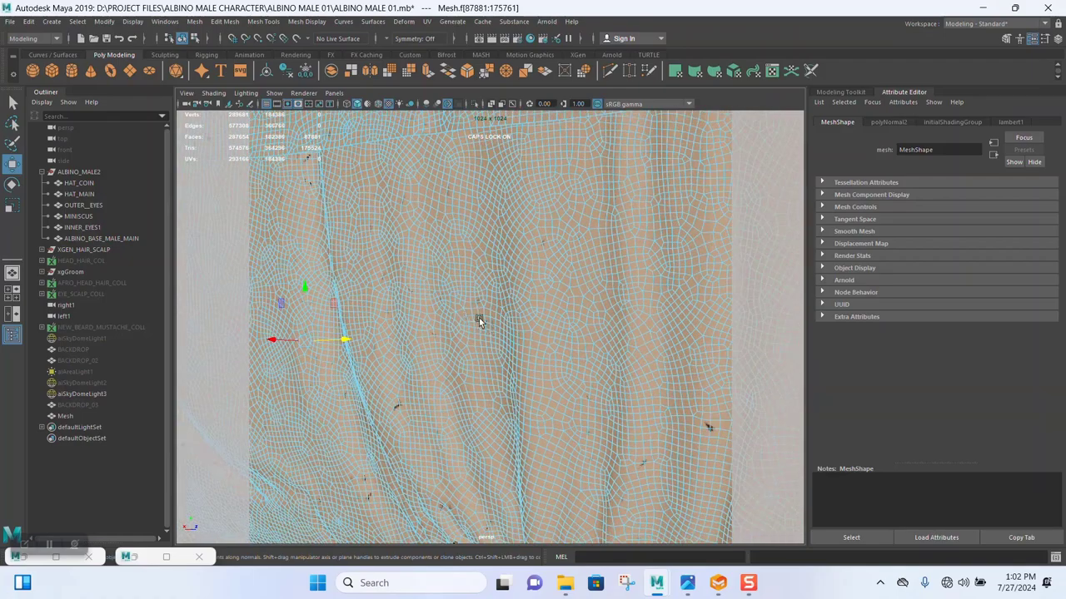
{"action": "left_click", "coordinate": [306, 21]}
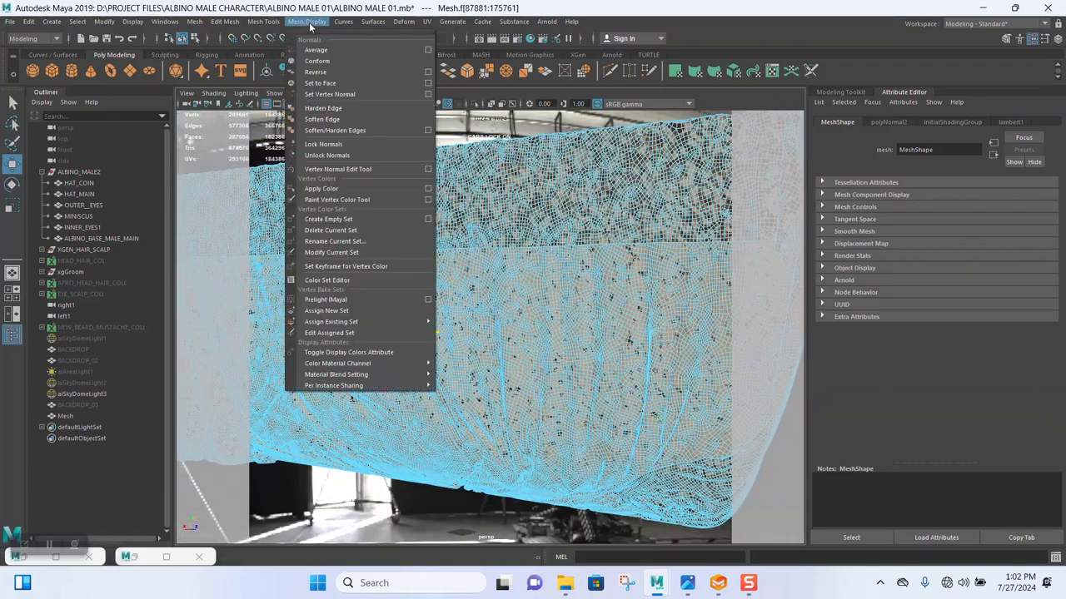
{"action": "left_click", "coordinate": [340, 73]}
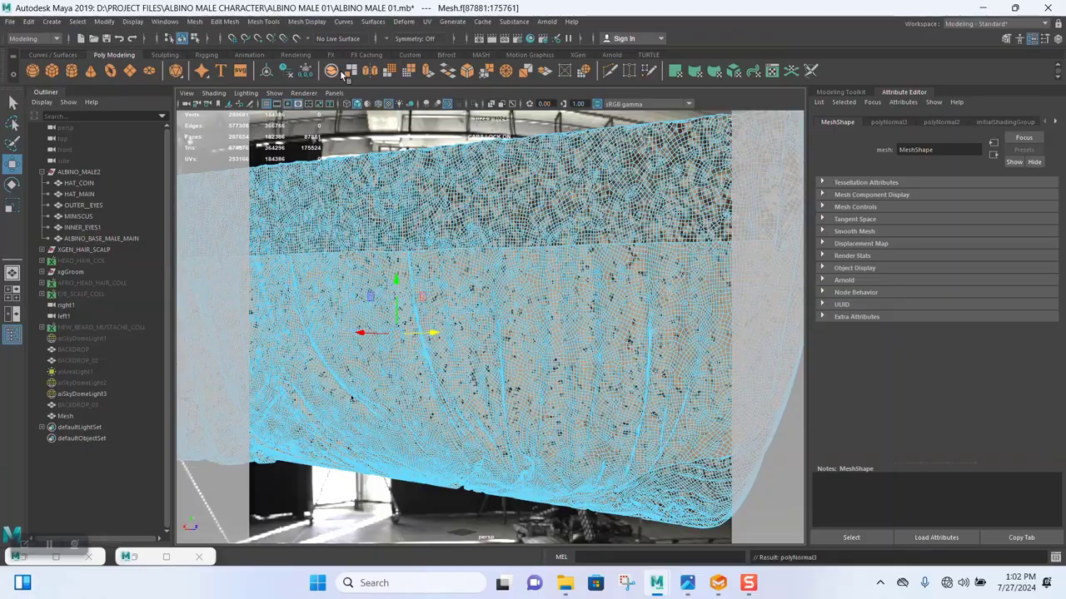
{"action": "left_click_drag", "start_coordinate": [552, 285], "coordinate": [401, 301], "text": "alt"}
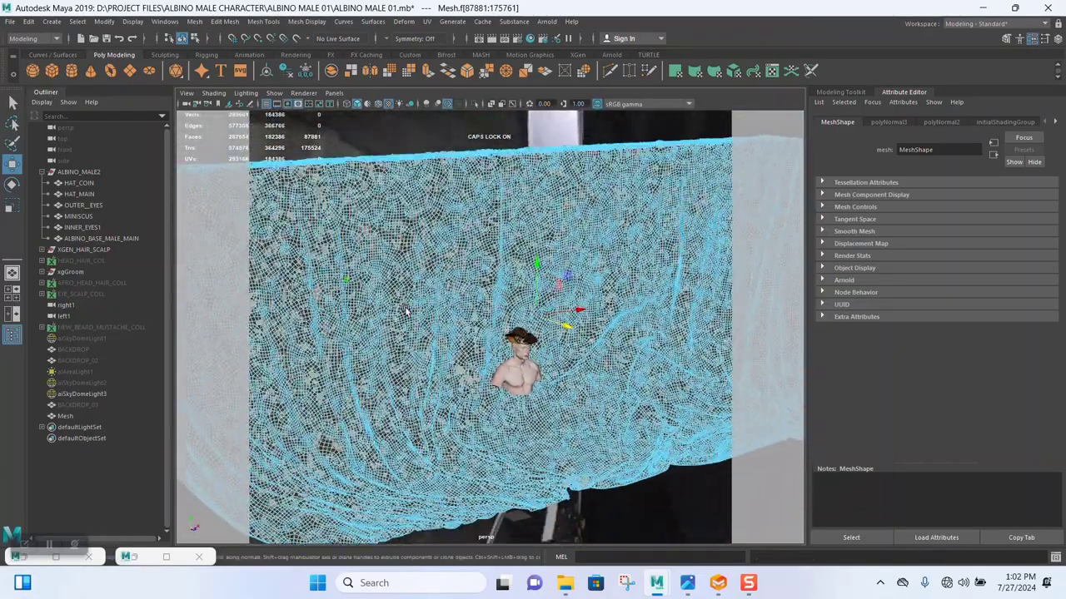
{"action": "right_click_drag", "start_coordinate": [491, 340], "coordinate": [504, 305], "text": "alt"}
{"action": "right_click_drag", "start_coordinate": [529, 467], "coordinate": [582, 268]}
{"action": "left_click", "coordinate": [496, 495]}
- Set the persp camera's near clip plane to 10 and its far clip plane to 1000000
{"action": "scroll", "coordinate": [495, 497], "scroll_direction": "up", "scroll_amount": 10}
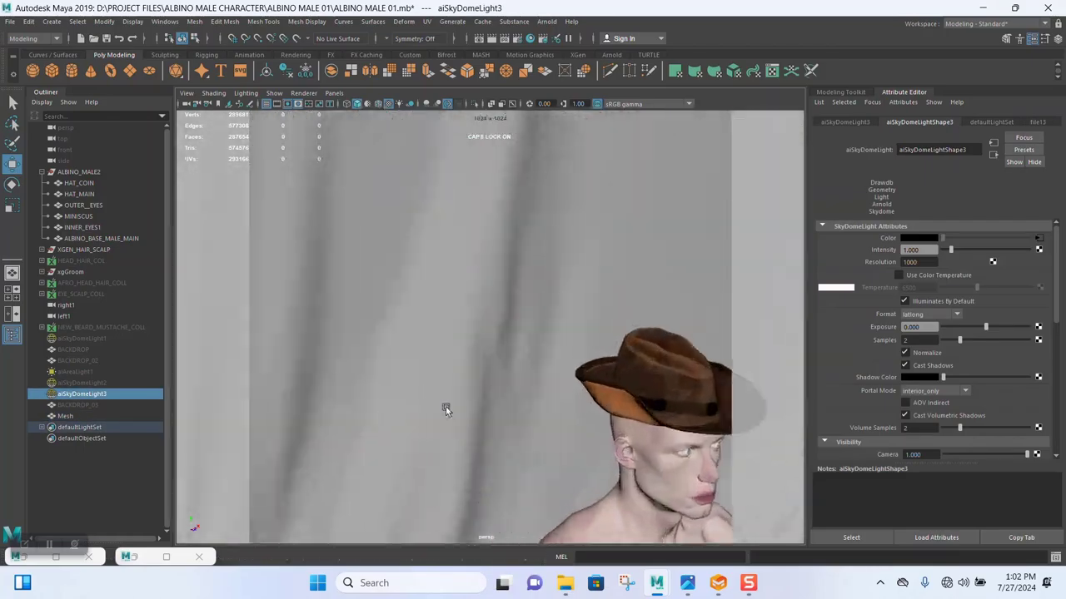
{"action": "left_click_drag", "start_coordinate": [445, 410], "coordinate": [472, 400], "text": "alt"}
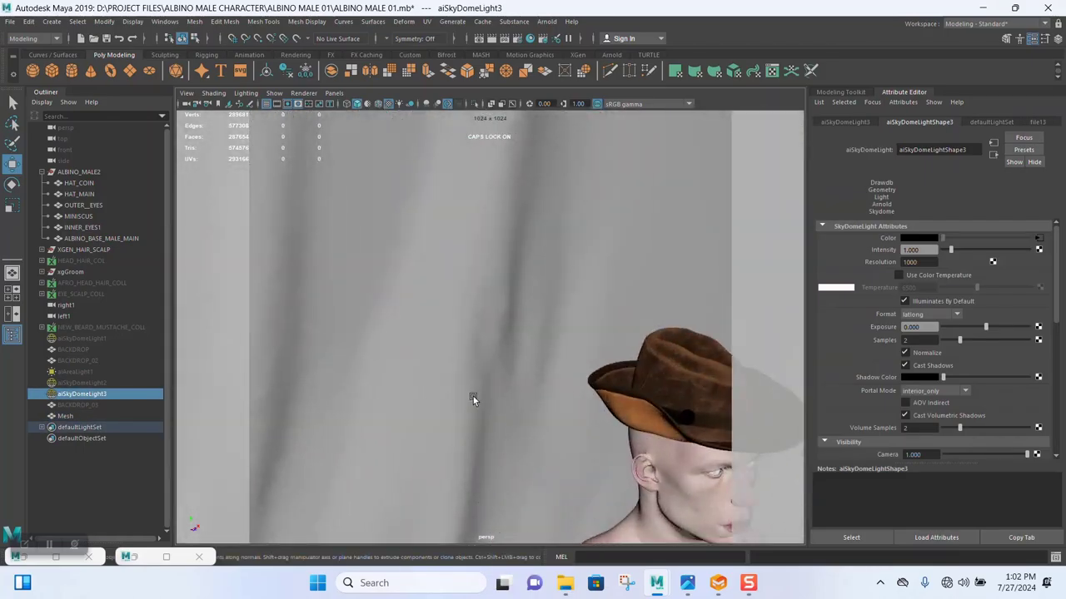
{"action": "scroll", "coordinate": [461, 326], "scroll_direction": "down", "scroll_amount": 4}
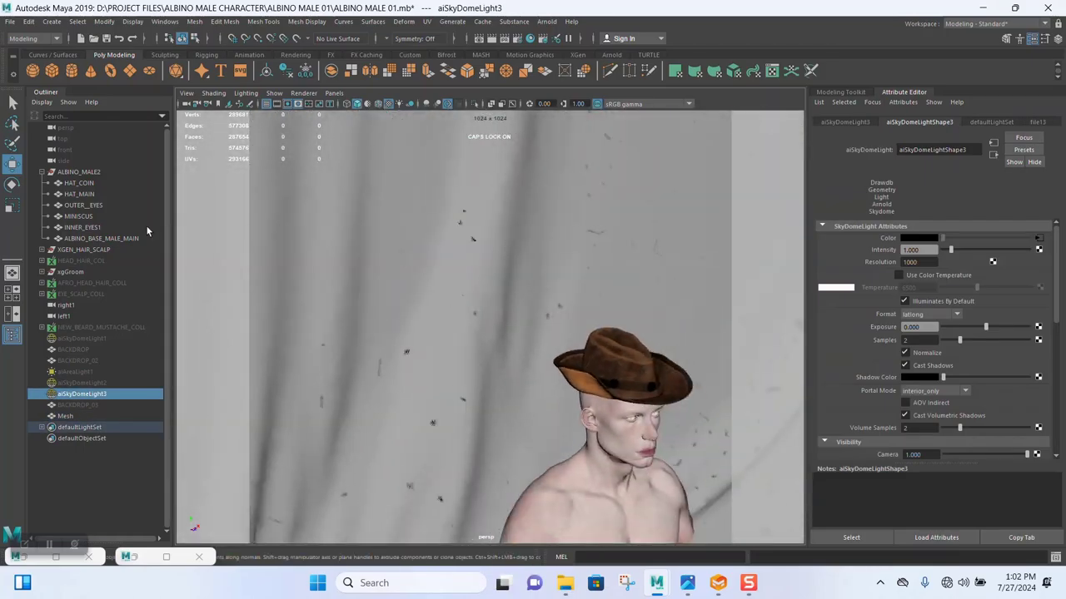
{"action": "left_click", "coordinate": [66, 128]}
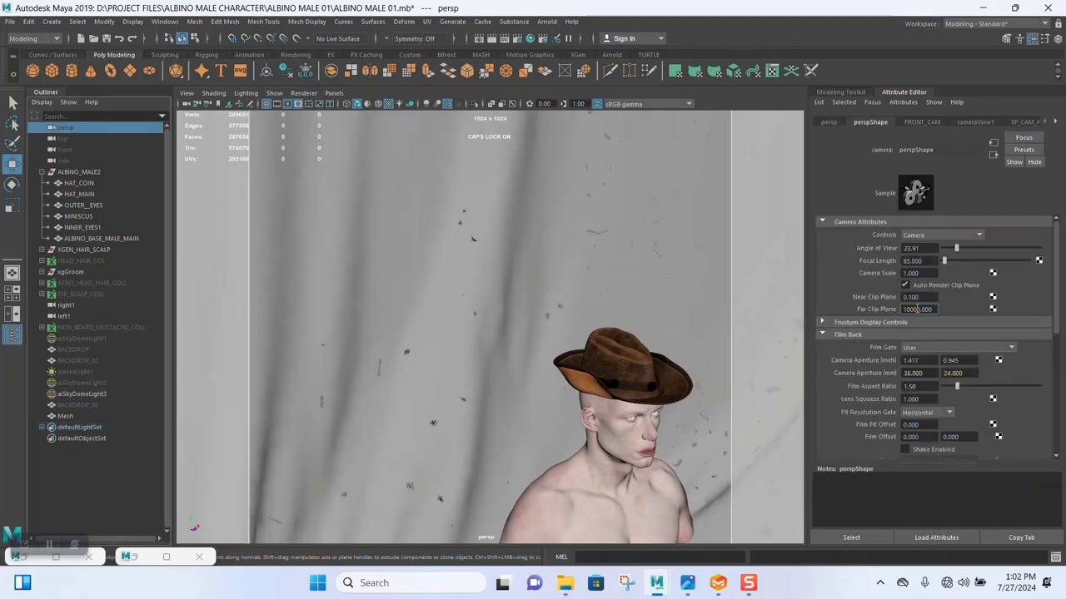
{"action": "key", "text": "Return"}
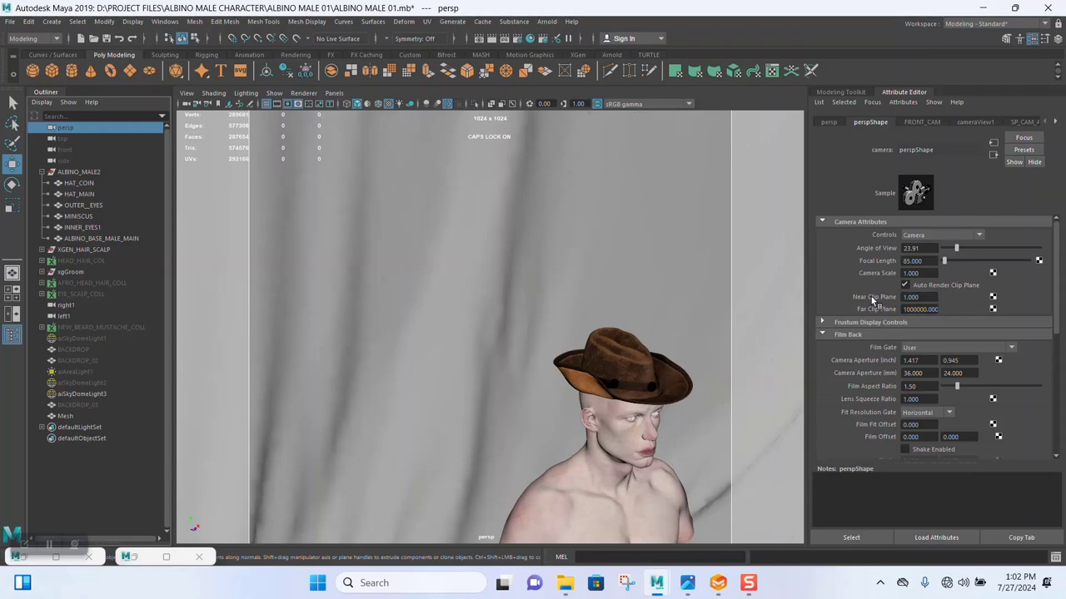
{"action": "right_click_drag", "start_coordinate": [576, 363], "coordinate": [419, 237], "text": "alt"}
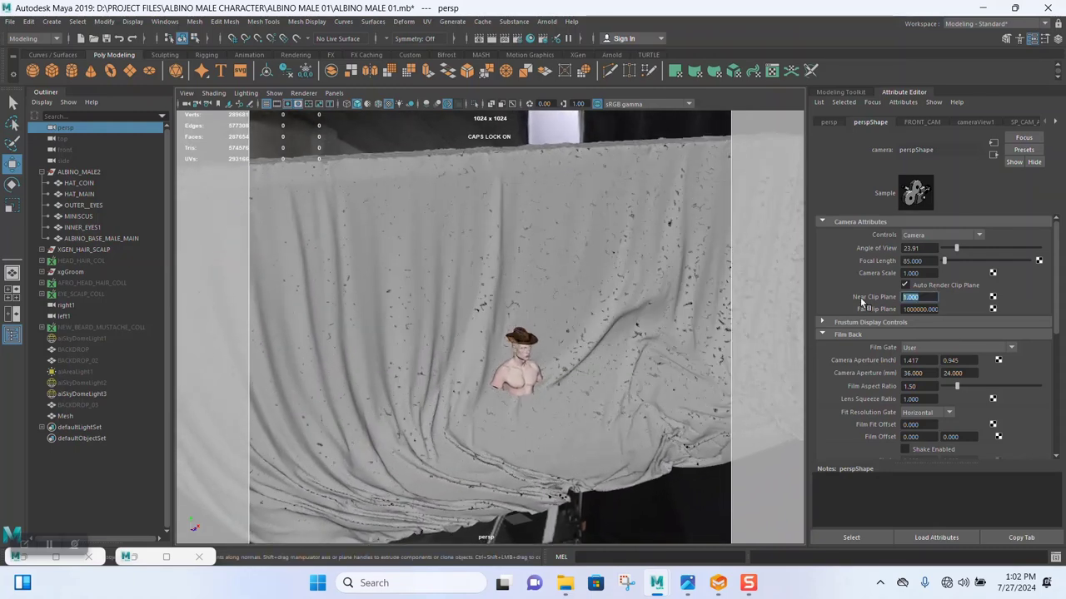
{"action": "type", "text": "10"}
{"action": "key", "text": "Return"}
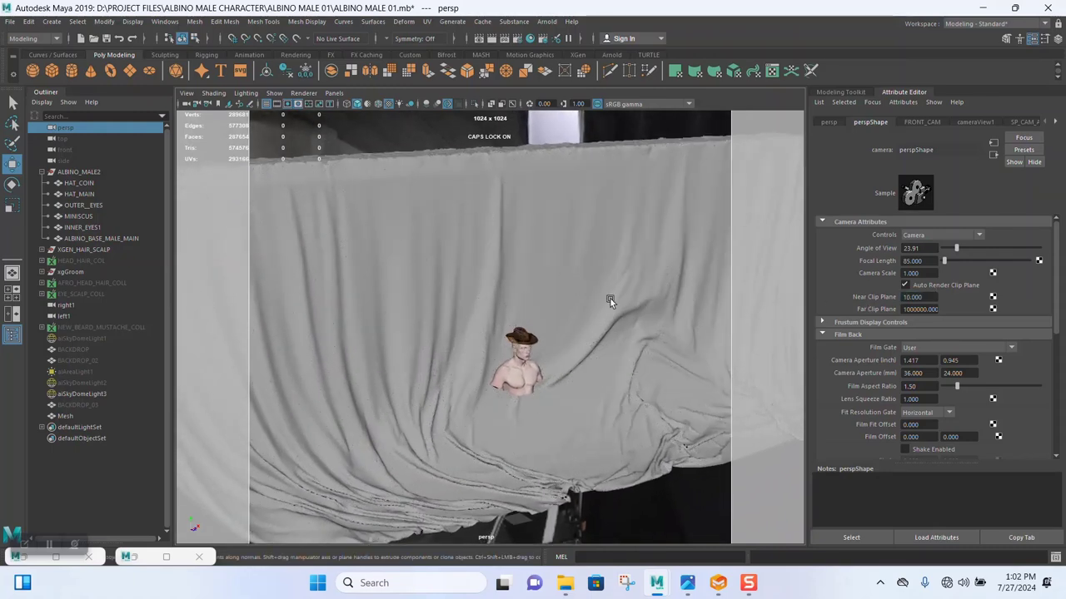
- Examine the draped fabric around the bust from several angles and select the fabric mesh
{"action": "right_click_drag", "start_coordinate": [558, 345], "coordinate": [547, 380], "text": "alt"}
{"action": "middle_click_drag", "start_coordinate": [547, 380], "coordinate": [558, 268], "text": "alt"}
{"action": "left_click_drag", "start_coordinate": [557, 268], "coordinate": [496, 311], "text": "alt"}
{"action": "middle_click_drag", "start_coordinate": [496, 310], "coordinate": [583, 412], "text": "alt"}
{"action": "right_click_drag", "start_coordinate": [583, 413], "coordinate": [479, 380], "text": "alt"}
{"action": "left_click_drag", "start_coordinate": [479, 380], "coordinate": [631, 389], "text": "alt"}
{"action": "right_click_drag", "start_coordinate": [632, 389], "coordinate": [545, 361], "text": "alt"}
{"action": "middle_click_drag", "start_coordinate": [545, 361], "coordinate": [471, 333], "text": "alt"}
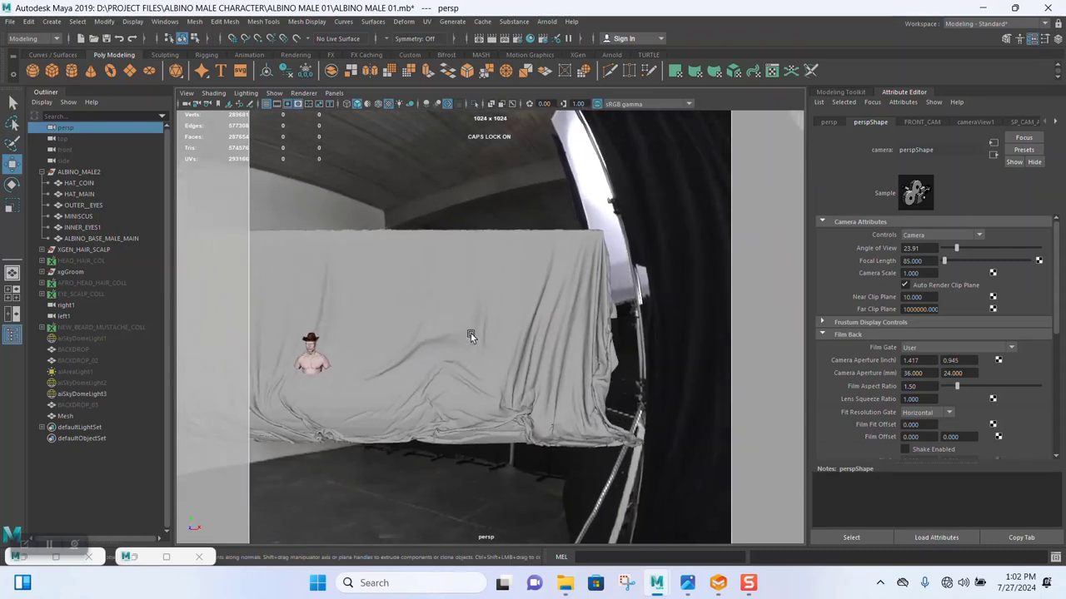
{"action": "right_click_drag", "start_coordinate": [470, 333], "coordinate": [588, 311], "text": "alt"}
{"action": "middle_click_drag", "start_coordinate": [483, 359], "coordinate": [626, 378], "text": "alt"}
{"action": "left_click", "coordinate": [552, 363]}
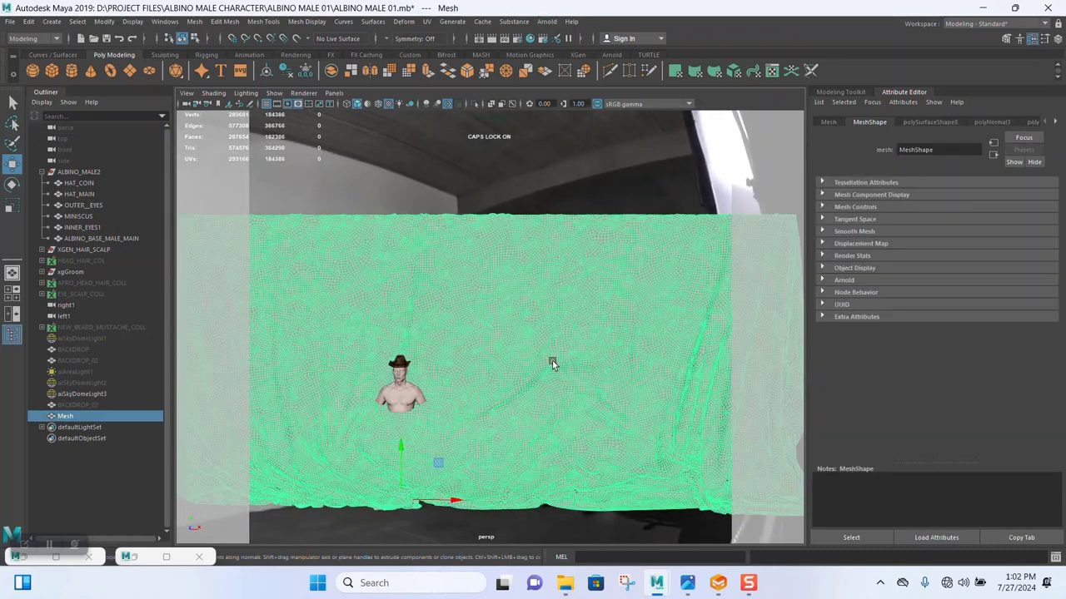
- Scale the fabric mesh down uniformly so the drape is smaller relative to the bust
{"action": "left_click_drag", "start_coordinate": [456, 500], "coordinate": [291, 468], "text": "alt"}
{"action": "right_click_drag", "start_coordinate": [290, 469], "coordinate": [505, 431], "text": "alt"}
{"action": "middle_click_drag", "start_coordinate": [505, 431], "coordinate": [547, 307], "text": "alt"}
{"action": "right_click_drag", "start_coordinate": [547, 307], "coordinate": [432, 368], "text": "alt"}
{"action": "middle_click_drag", "start_coordinate": [431, 368], "coordinate": [486, 379], "text": "alt"}
{"action": "key", "text": "r"}
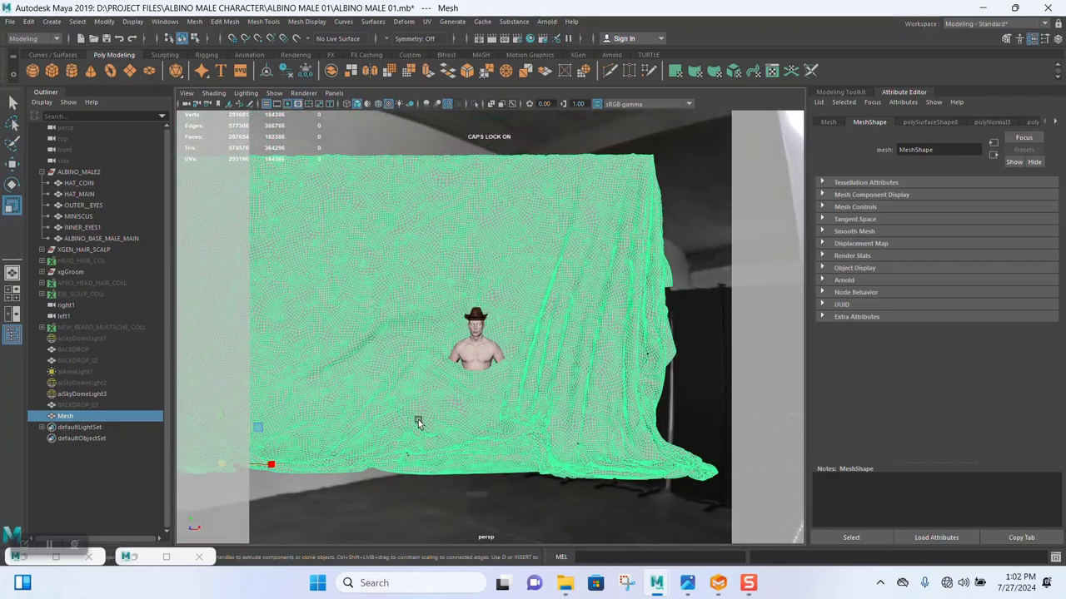
{"action": "middle_click_drag", "start_coordinate": [429, 399], "coordinate": [528, 437], "text": "alt"}
{"action": "left_click_drag", "start_coordinate": [323, 502], "coordinate": [241, 416]}
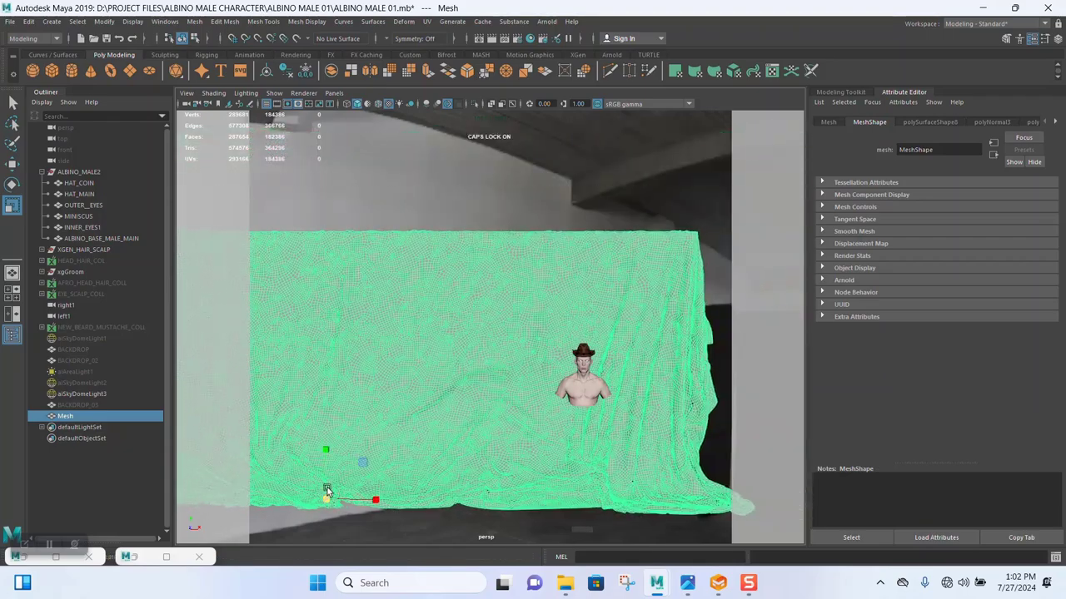
{"action": "left_click_drag", "start_coordinate": [327, 491], "coordinate": [255, 488]}
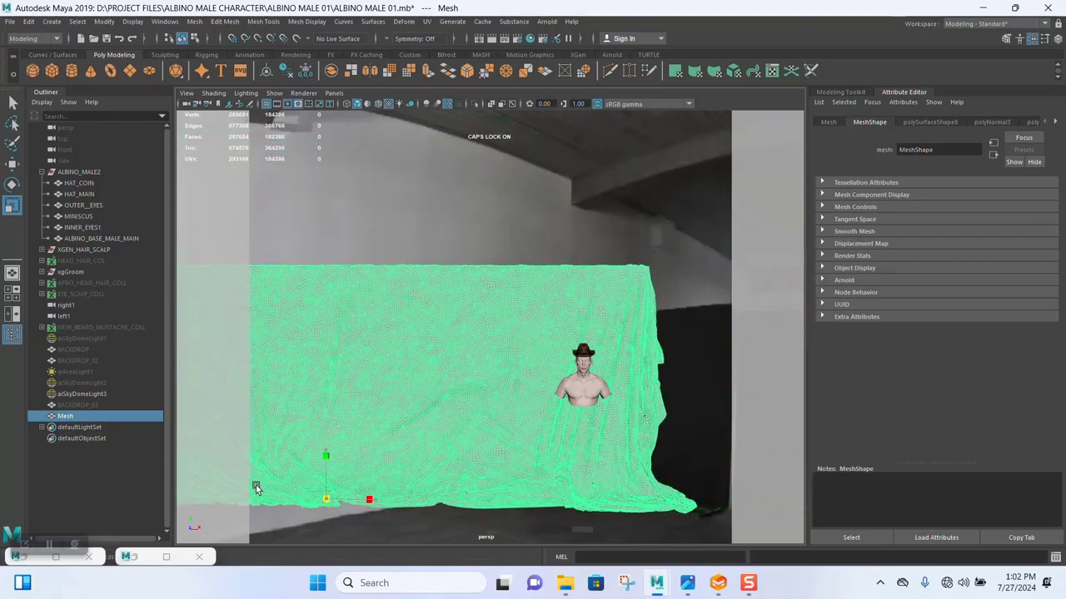
- Nudge the fabric mesh slightly along the X axis behind the bust
{"action": "key", "text": "w"}
{"action": "left_click_drag", "start_coordinate": [379, 497], "coordinate": [371, 497]}
{"action": "right_click_drag", "start_coordinate": [570, 373], "coordinate": [774, 458], "text": "alt"}
{"action": "middle_click_drag", "start_coordinate": [774, 458], "coordinate": [551, 358], "text": "alt"}
{"action": "right_click_drag", "start_coordinate": [551, 358], "coordinate": [516, 389], "text": "alt"}
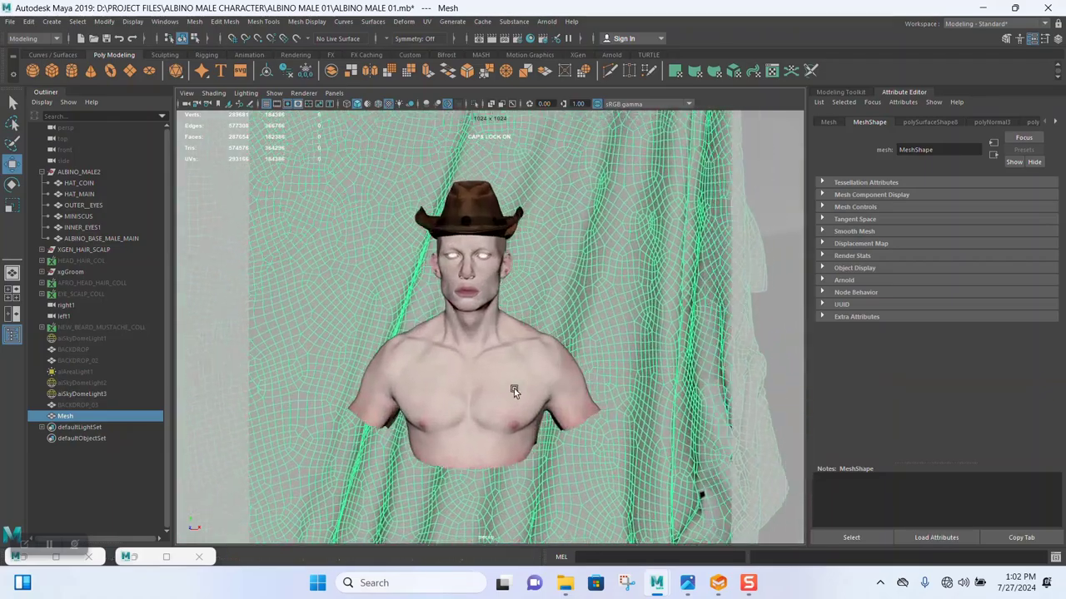
- Examine the drape around the bust from above and the side, and restore the cameraView1 bookmark
{"action": "left_click_drag", "start_coordinate": [516, 389], "coordinate": [492, 369], "text": "alt"}
{"action": "right_click_drag", "start_coordinate": [492, 369], "coordinate": [521, 342], "text": "alt"}
{"action": "left_click_drag", "start_coordinate": [521, 342], "coordinate": [576, 458], "text": "alt"}
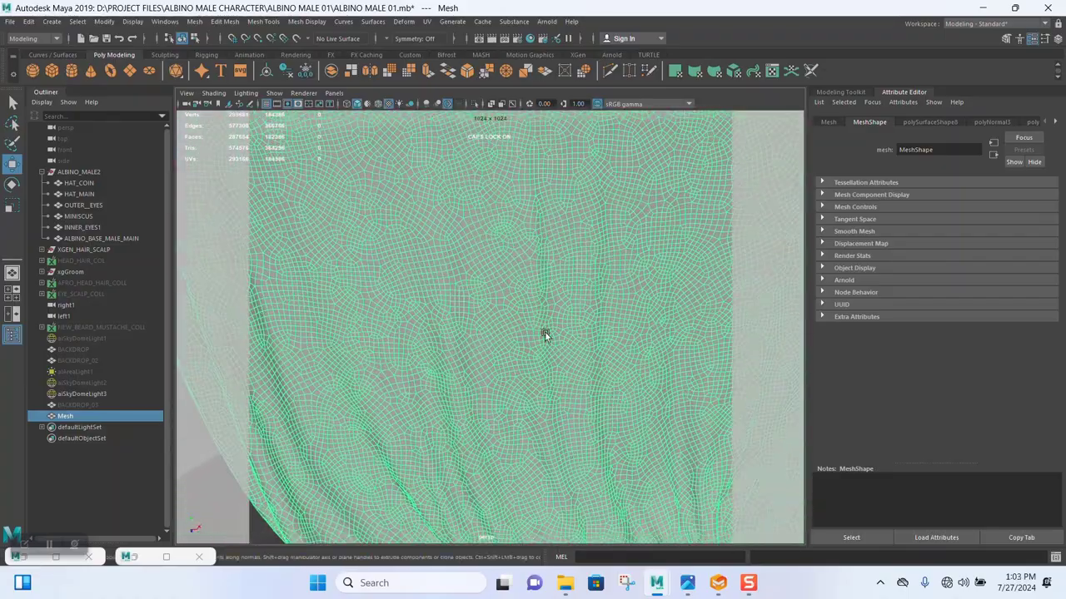
{"action": "left_click_drag", "start_coordinate": [544, 334], "coordinate": [467, 256], "text": "alt"}
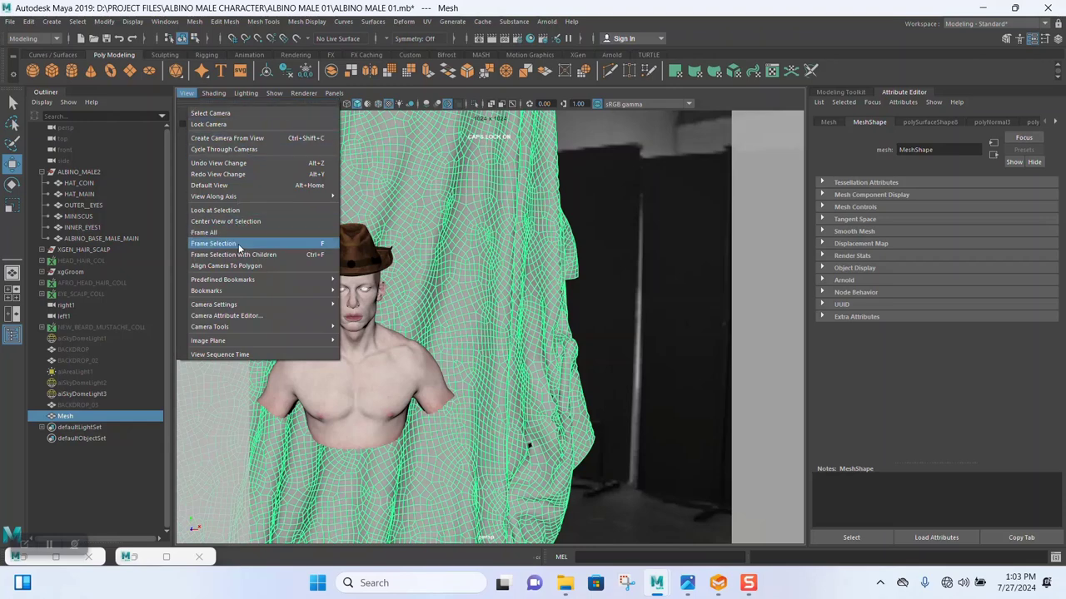
{"action": "mouse_move", "coordinate": [268, 292]}
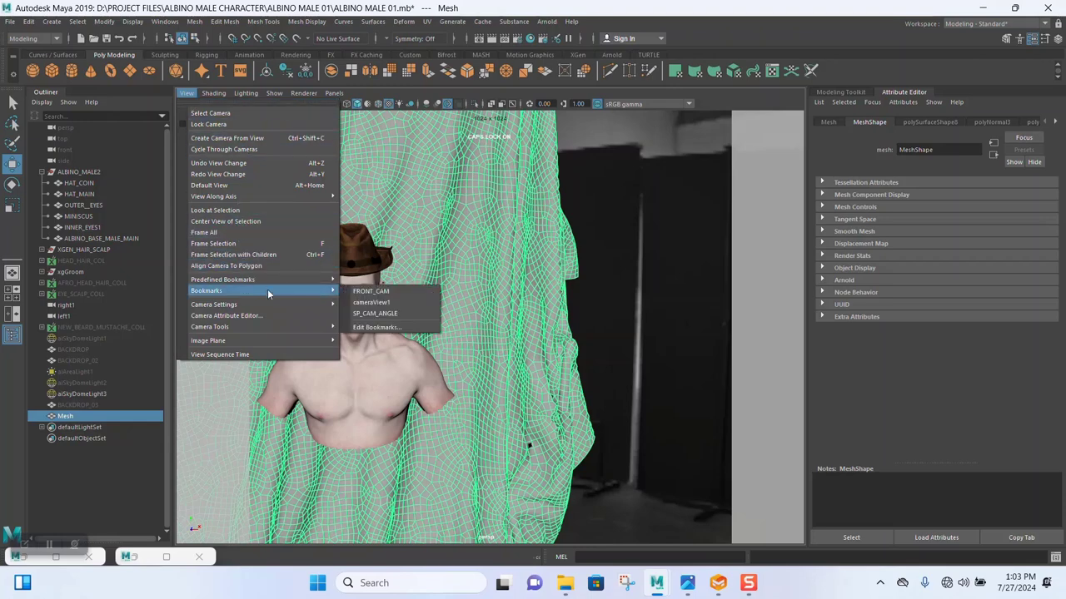
{"action": "left_click", "coordinate": [373, 303]}
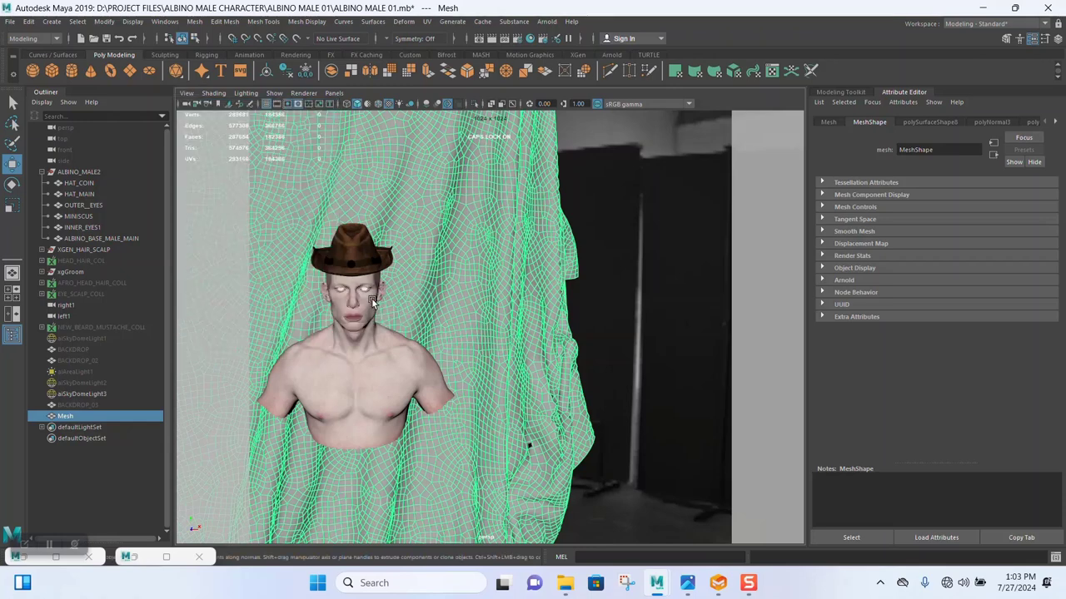
- Scale the fabric mesh down further uniformly and slide it along the X axis behind the bust
{"action": "right_click_drag", "start_coordinate": [617, 343], "coordinate": [373, 290], "text": "alt"}
{"action": "key", "text": "r"}
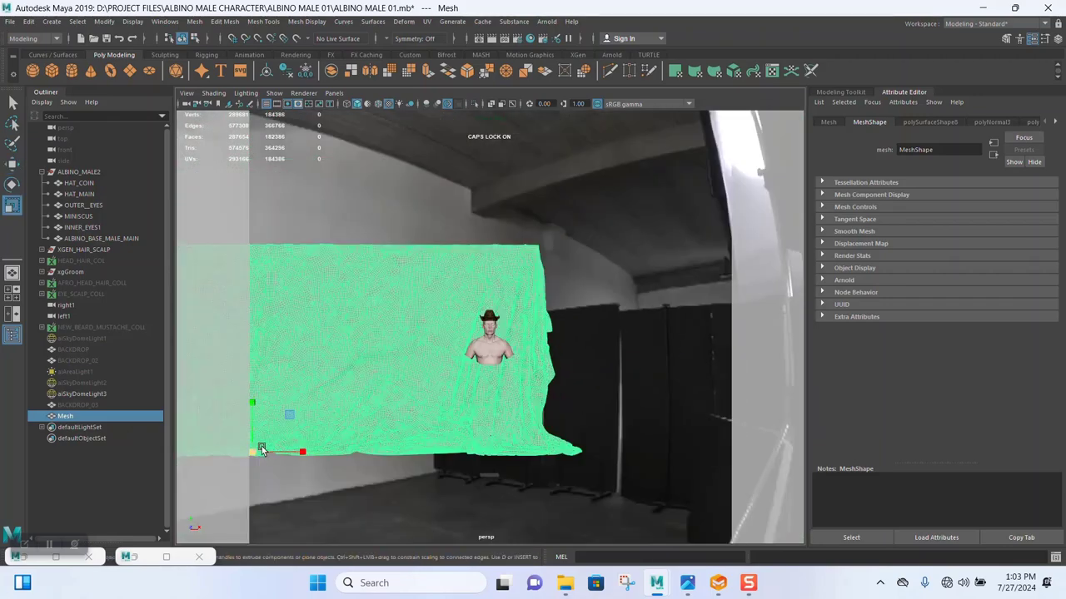
{"action": "middle_click_drag", "start_coordinate": [366, 393], "coordinate": [475, 401], "text": "alt"}
{"action": "left_click_drag", "start_coordinate": [359, 463], "coordinate": [445, 421]}
{"action": "left_click_drag", "start_coordinate": [411, 454], "coordinate": [438, 457]}
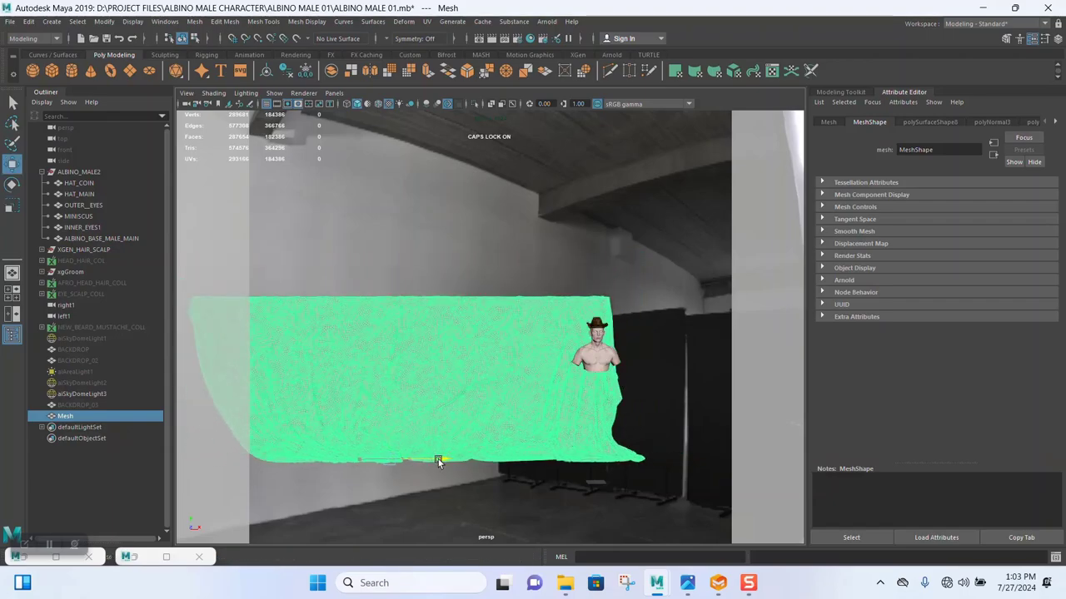
- Fine-tune the fabric mesh's position so its vertical folds sit behind the bust
{"action": "left_click_drag", "start_coordinate": [486, 361], "coordinate": [475, 405], "text": "alt"}
{"action": "left_click_drag", "start_coordinate": [581, 400], "coordinate": [347, 421], "text": "alt"}
{"action": "left_click_drag", "start_coordinate": [263, 454], "coordinate": [234, 458]}
{"action": "scroll", "coordinate": [634, 276], "scroll_direction": "up", "scroll_amount": 4}
{"action": "middle_click_drag", "start_coordinate": [634, 276], "coordinate": [568, 265], "text": "alt"}
{"action": "scroll", "coordinate": [568, 269], "scroll_direction": "up", "scroll_amount": 4}
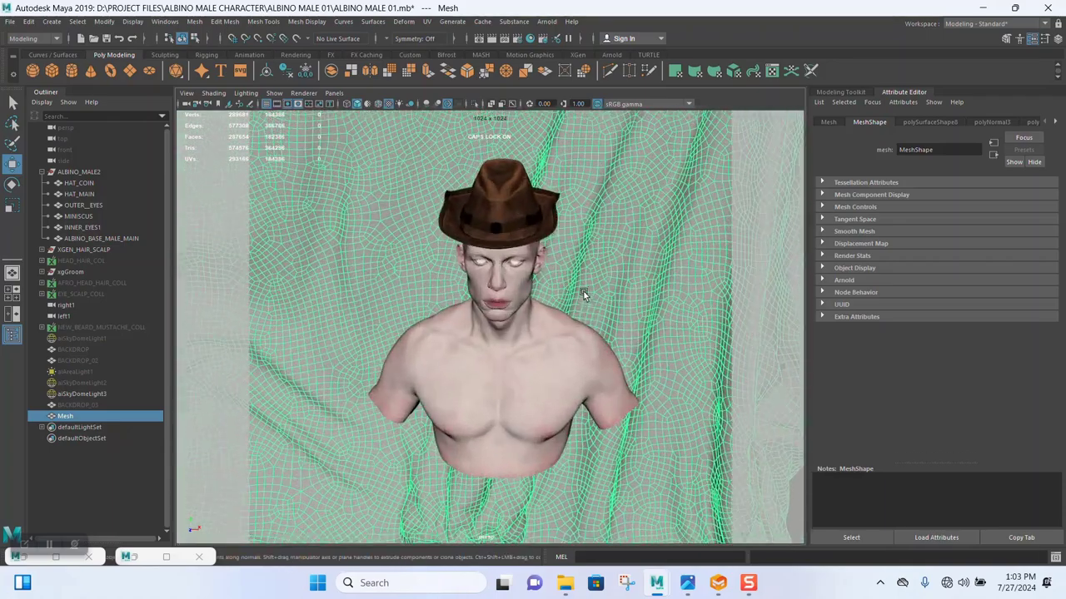
- Examine the fabric's placement and fold size behind the bust from near and far
{"action": "left_click_drag", "start_coordinate": [584, 292], "coordinate": [573, 314], "text": "alt"}
{"action": "scroll", "coordinate": [573, 313], "scroll_direction": "down", "scroll_amount": 3}
{"action": "middle_click_drag", "start_coordinate": [499, 318], "coordinate": [574, 306], "text": "alt"}
{"action": "right_click_drag", "start_coordinate": [574, 305], "coordinate": [405, 340], "text": "alt"}
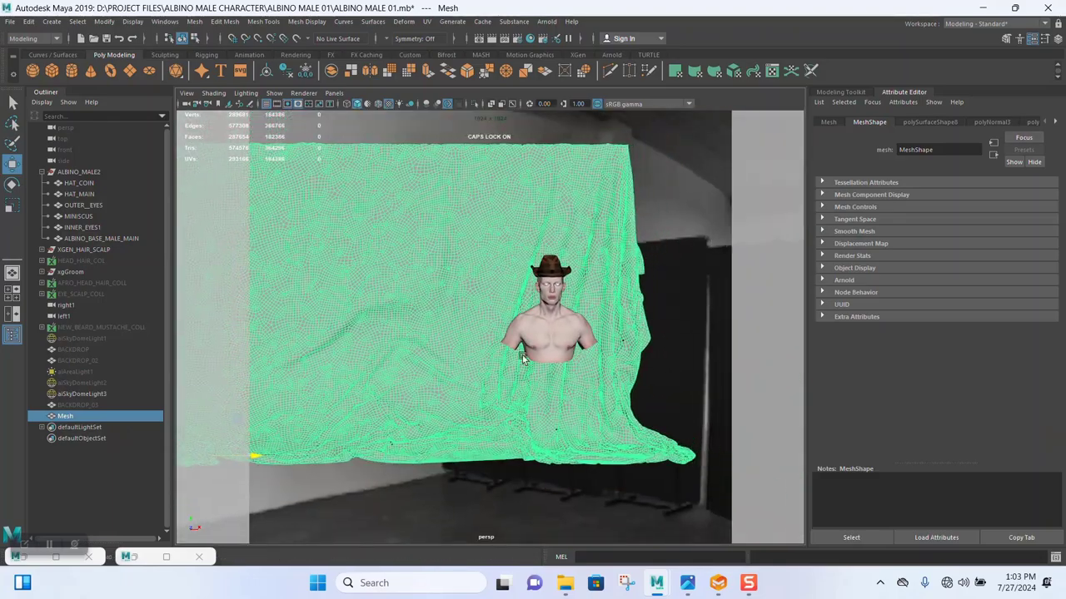
{"action": "right_click_drag", "start_coordinate": [522, 355], "coordinate": [661, 339], "text": "alt"}
{"action": "middle_click_drag", "start_coordinate": [661, 339], "coordinate": [556, 353], "text": "alt"}
{"action": "right_click_drag", "start_coordinate": [556, 252], "coordinate": [596, 276], "text": "alt"}
{"action": "middle_click_drag", "start_coordinate": [596, 275], "coordinate": [588, 200], "text": "alt"}
{"action": "right_click_drag", "start_coordinate": [600, 258], "coordinate": [569, 223], "text": "alt"}
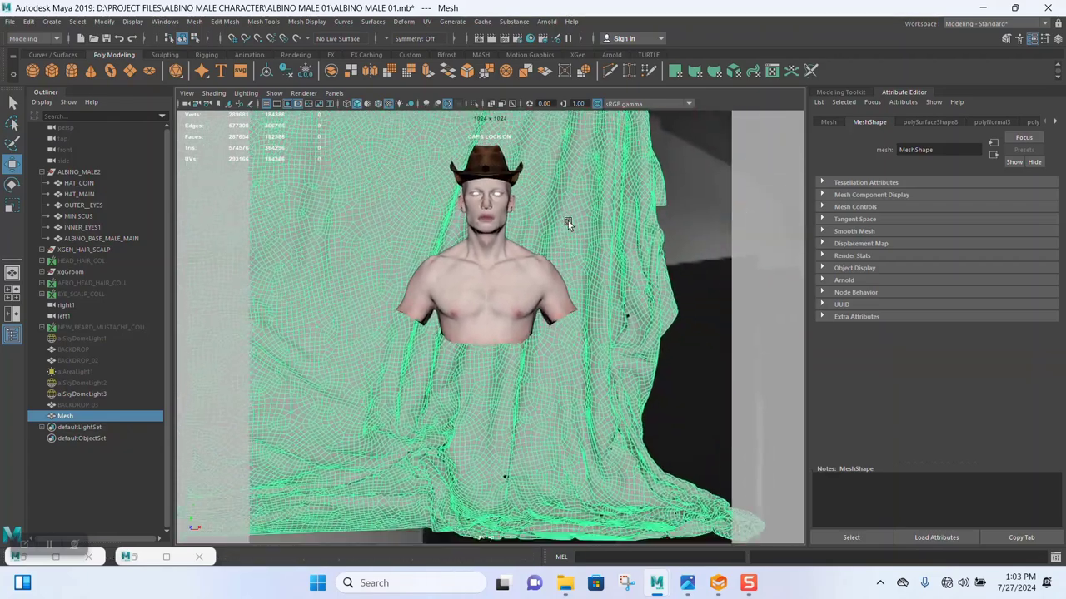
{"action": "middle_click_drag", "start_coordinate": [569, 223], "coordinate": [567, 279], "text": "alt"}
{"action": "right_click_drag", "start_coordinate": [567, 279], "coordinate": [602, 380], "text": "alt"}
{"action": "middle_click_drag", "start_coordinate": [650, 205], "coordinate": [627, 260], "text": "alt"}
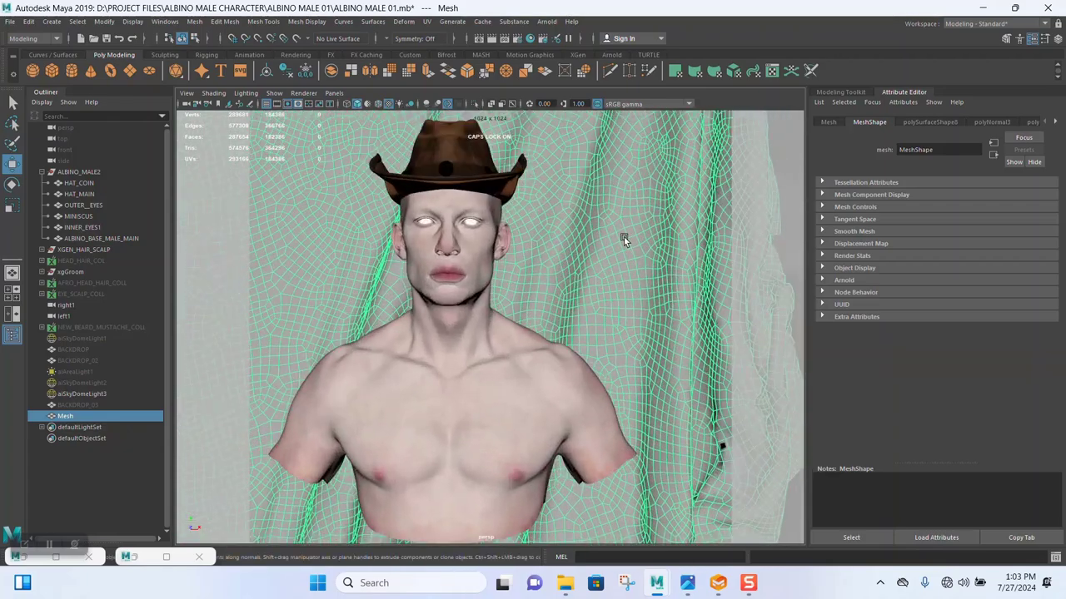
- Assign the existing AI_BACKDROP material to the fabric mesh
{"action": "right_click", "coordinate": [625, 239]}
{"action": "mouse_move", "coordinate": [640, 544]}
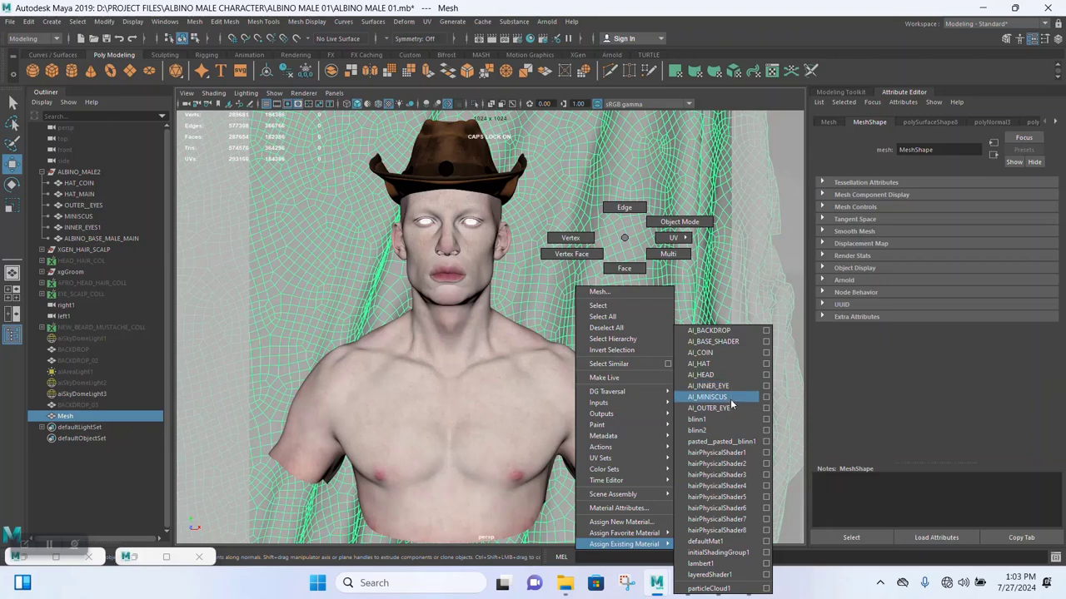
{"action": "left_click", "coordinate": [708, 330]}
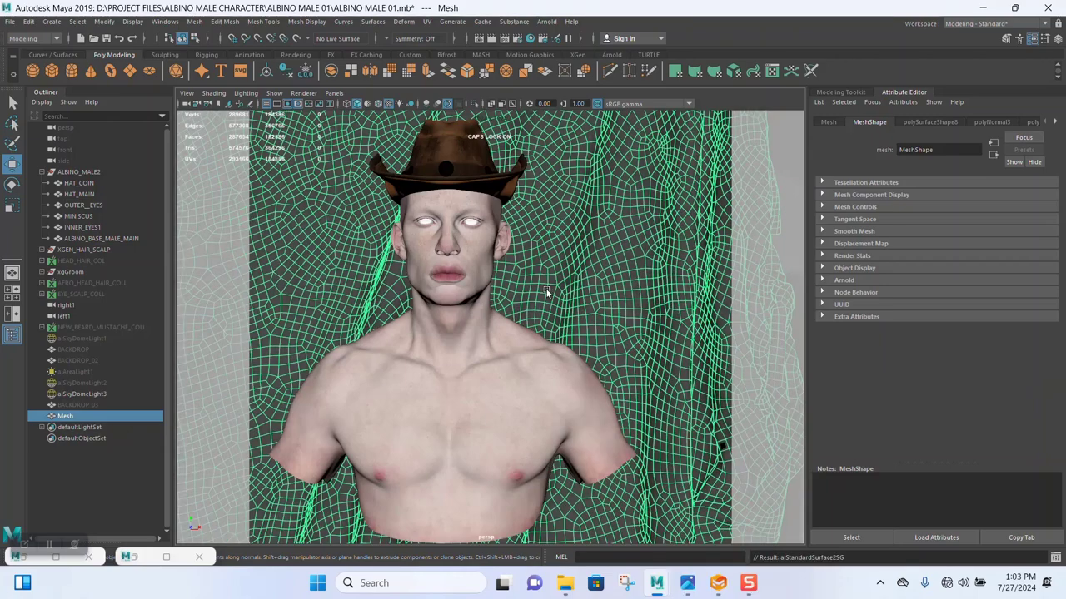
{"action": "left_click_drag", "start_coordinate": [595, 315], "coordinate": [609, 314], "text": "alt"}
{"action": "middle_click_drag", "start_coordinate": [608, 314], "coordinate": [642, 338], "text": "alt"}
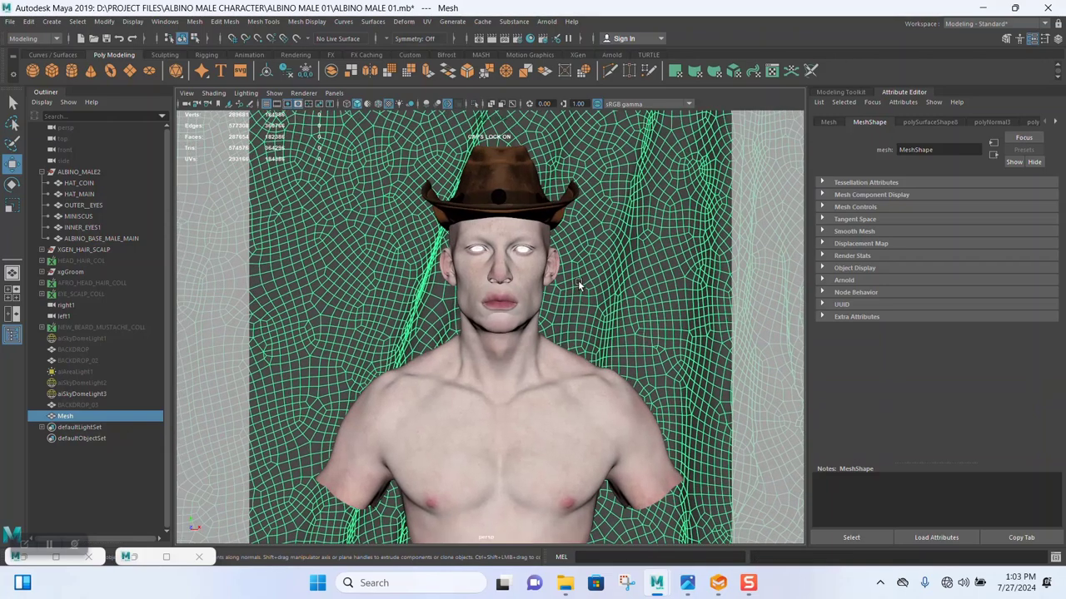
- Examine the fabric with its backdrop material from near and far, and restore the cameraView1 bookmark
{"action": "scroll", "coordinate": [578, 285], "scroll_direction": "down", "scroll_amount": 2}
{"action": "scroll", "coordinate": [578, 285], "scroll_direction": "down", "scroll_amount": 10}
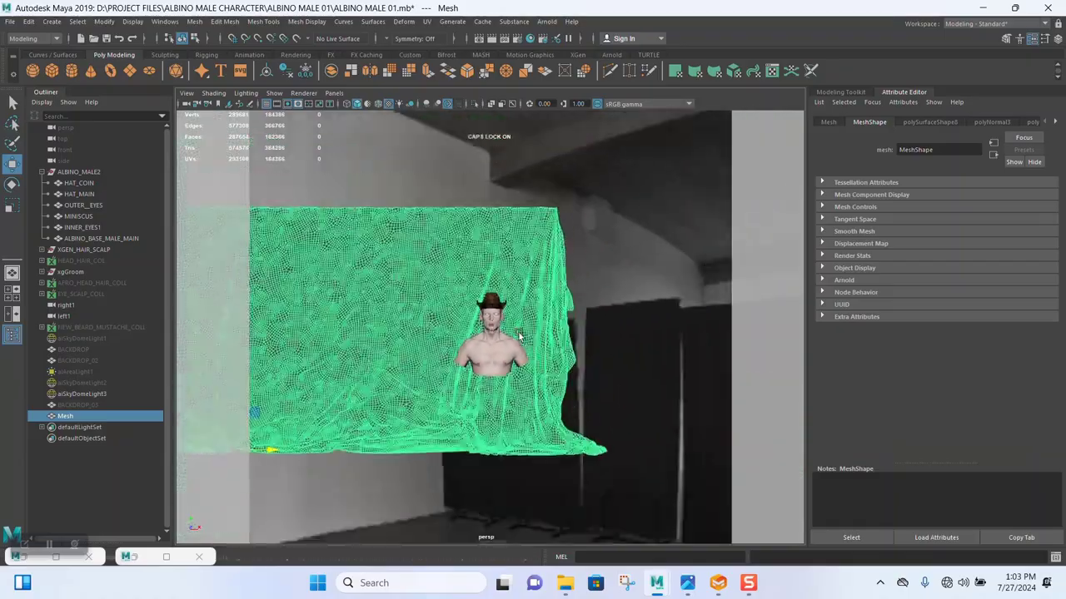
{"action": "middle_click_drag", "start_coordinate": [522, 338], "coordinate": [544, 352], "text": "alt"}
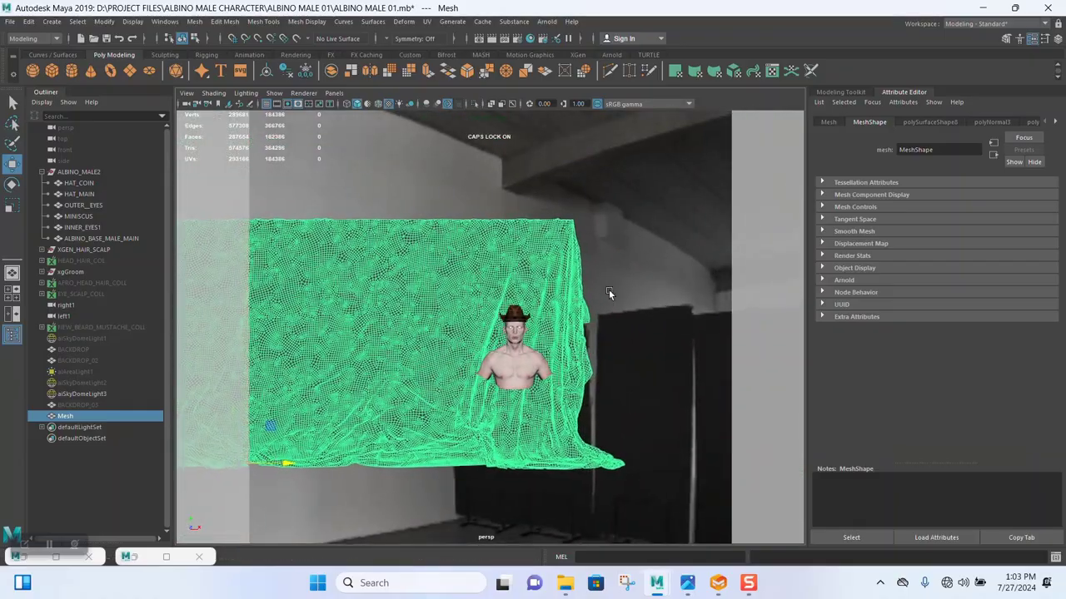
{"action": "right_click_drag", "start_coordinate": [609, 298], "coordinate": [552, 284], "text": "alt"}
{"action": "middle_click_drag", "start_coordinate": [552, 284], "coordinate": [493, 172], "text": "alt"}
{"action": "right_click_drag", "start_coordinate": [493, 172], "coordinate": [593, 236], "text": "alt"}
{"action": "middle_click_drag", "start_coordinate": [616, 220], "coordinate": [592, 356], "text": "alt"}
{"action": "right_click_drag", "start_coordinate": [564, 304], "coordinate": [606, 306], "text": "alt"}
{"action": "middle_click_drag", "start_coordinate": [591, 286], "coordinate": [658, 332], "text": "alt"}
{"action": "left_click", "coordinate": [188, 93]}
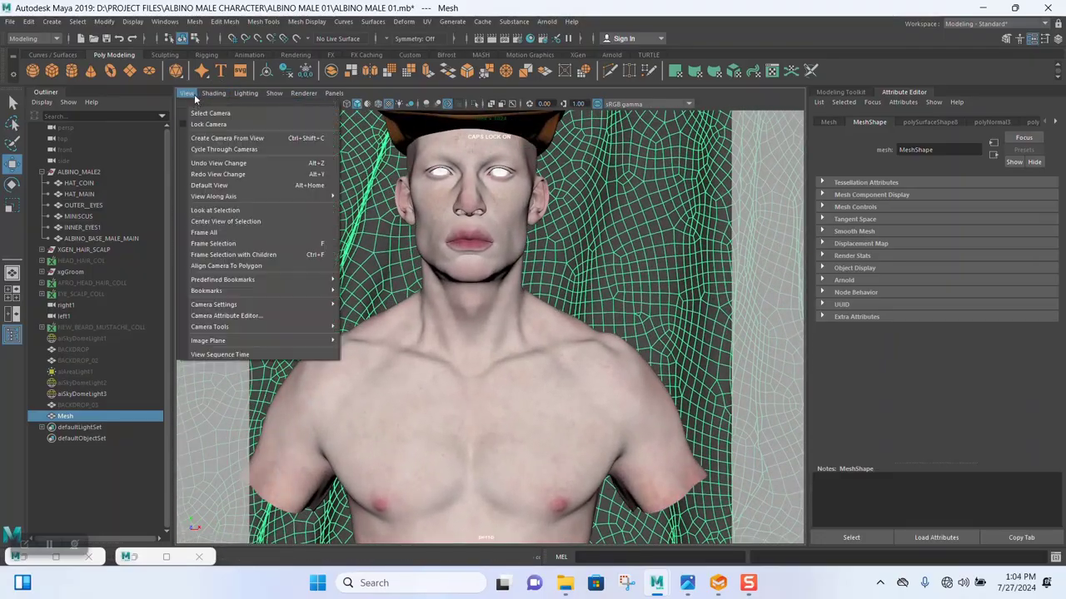
{"action": "mouse_move", "coordinate": [329, 291]}
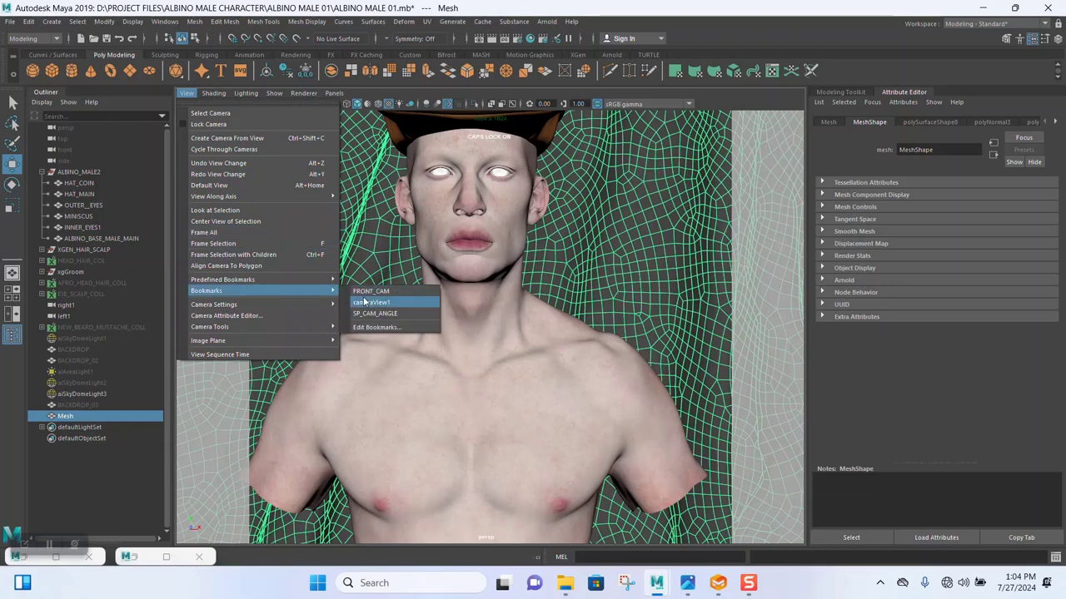
{"action": "left_click", "coordinate": [366, 302]}
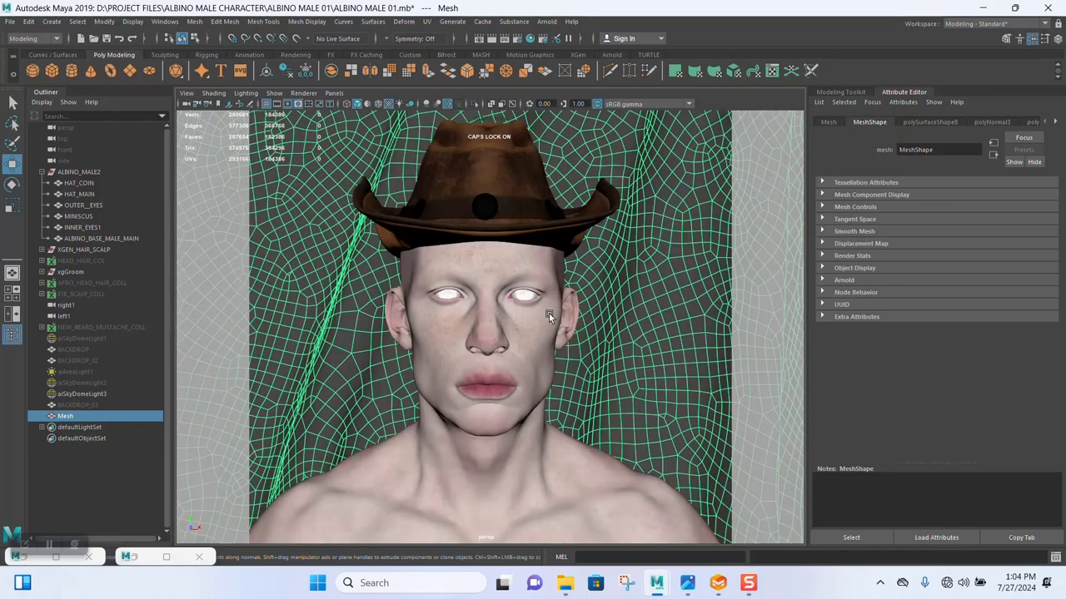
- Select the sky dome light instead of the fabric mesh and examine the unhighlighted folds behind the bust
{"action": "mouse_move", "coordinate": [568, 324]}
{"action": "right_mouse_down", "text": "alt"}
{"action": "mouse_move", "coordinate": [529, 279]}
{"action": "mouse_move", "coordinate": [585, 331]}
{"action": "right_mouse_up", "text": "alt"}
{"action": "left_click_drag", "start_coordinate": [585, 331], "coordinate": [597, 274], "text": "alt"}
{"action": "middle_click_drag", "start_coordinate": [597, 275], "coordinate": [582, 317], "text": "alt"}
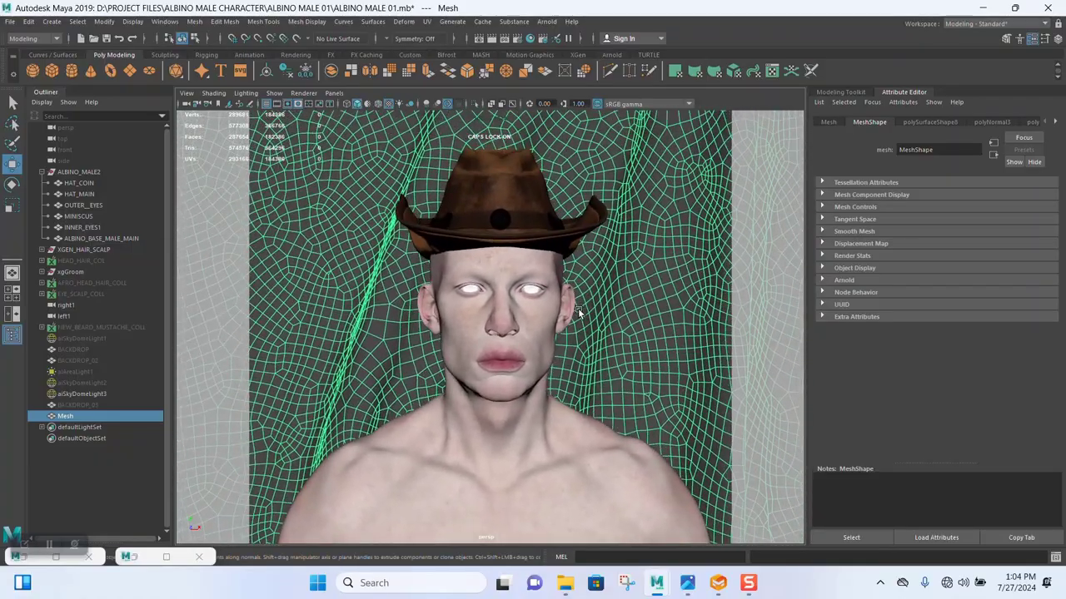
{"action": "right_click_drag", "start_coordinate": [583, 317], "coordinate": [623, 287], "text": "alt"}
{"action": "left_click", "coordinate": [717, 205]}
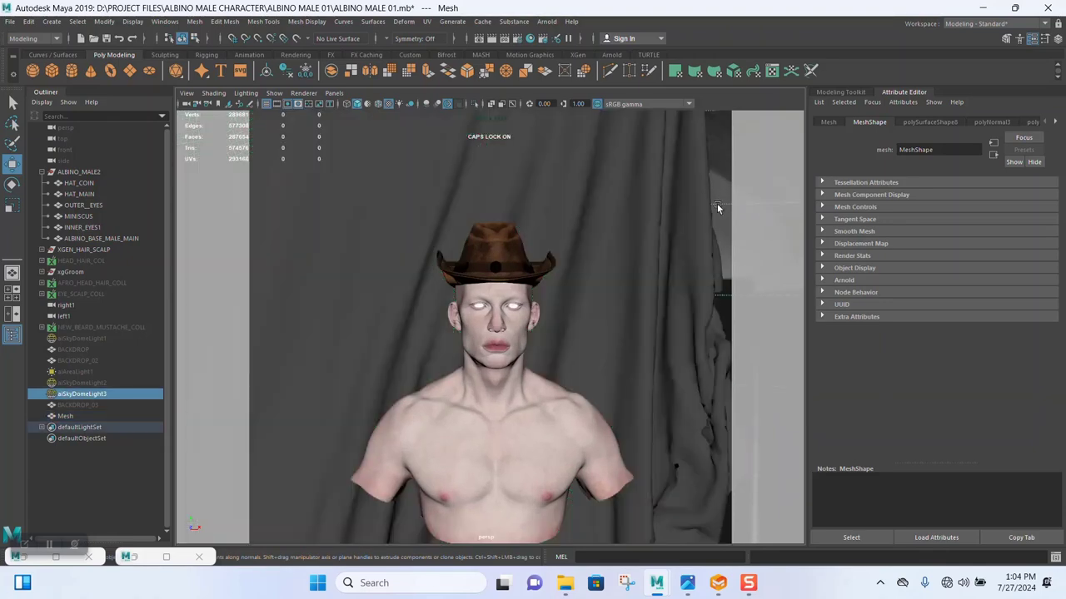
{"action": "right_click_drag", "start_coordinate": [603, 247], "coordinate": [568, 289], "text": "alt"}
{"action": "middle_click_drag", "start_coordinate": [568, 288], "coordinate": [563, 245], "text": "alt"}
{"action": "left_click_drag", "start_coordinate": [563, 241], "coordinate": [558, 284], "text": "alt"}
{"action": "right_click_drag", "start_coordinate": [559, 284], "coordinate": [571, 318], "text": "alt"}
{"action": "middle_click_drag", "start_coordinate": [572, 318], "coordinate": [557, 297], "text": "alt"}
{"action": "left_click_drag", "start_coordinate": [557, 297], "coordinate": [550, 316], "text": "alt"}
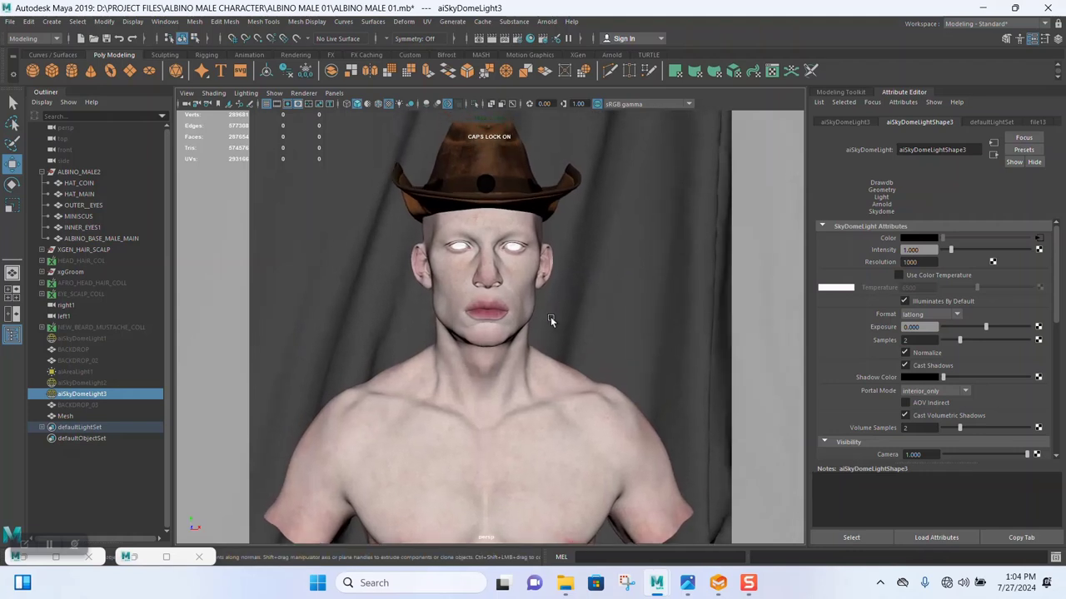
- Examine how the drape frames the bust and hat at different distances from the front
{"action": "left_click", "coordinate": [187, 92]}
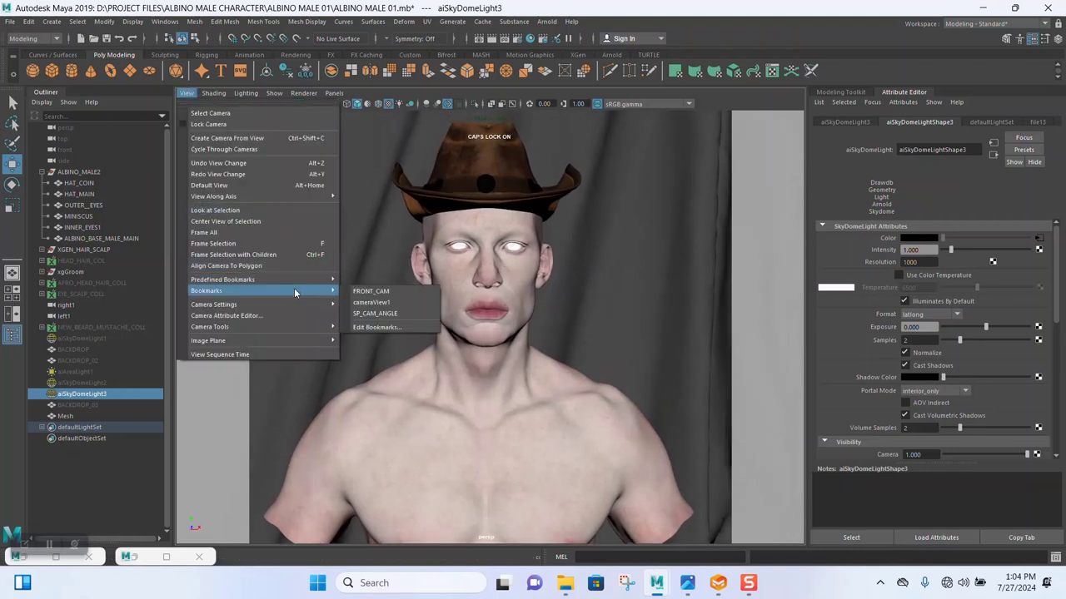
{"action": "left_click", "coordinate": [477, 289]}
{"action": "scroll", "coordinate": [503, 255], "scroll_direction": "down", "scroll_amount": 5}
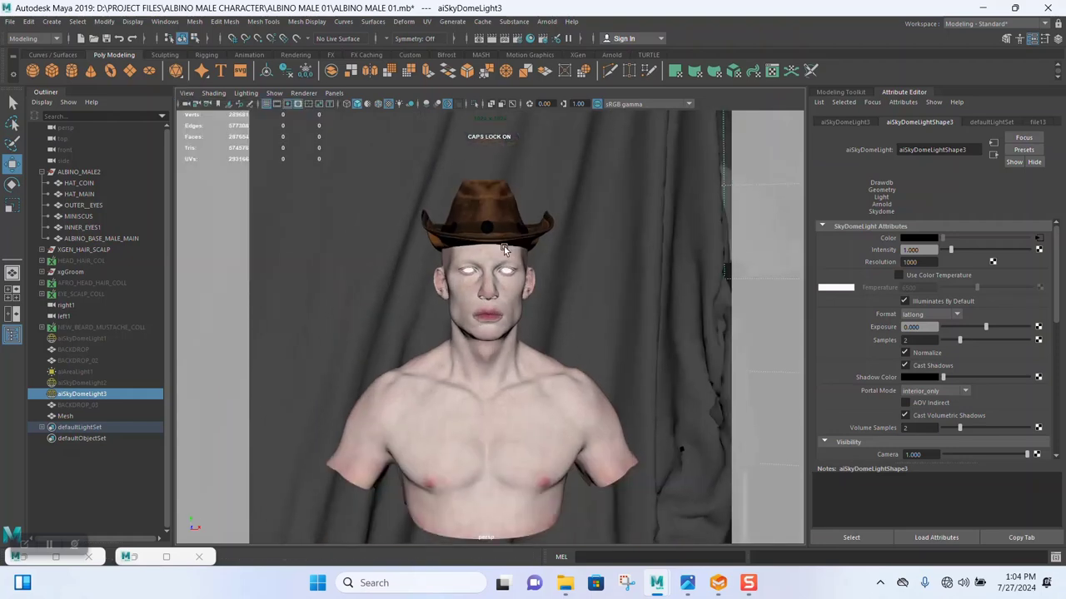
{"action": "scroll", "coordinate": [500, 213], "scroll_direction": "down", "scroll_amount": 5}
{"action": "scroll", "coordinate": [522, 273], "scroll_direction": "up", "scroll_amount": 4}
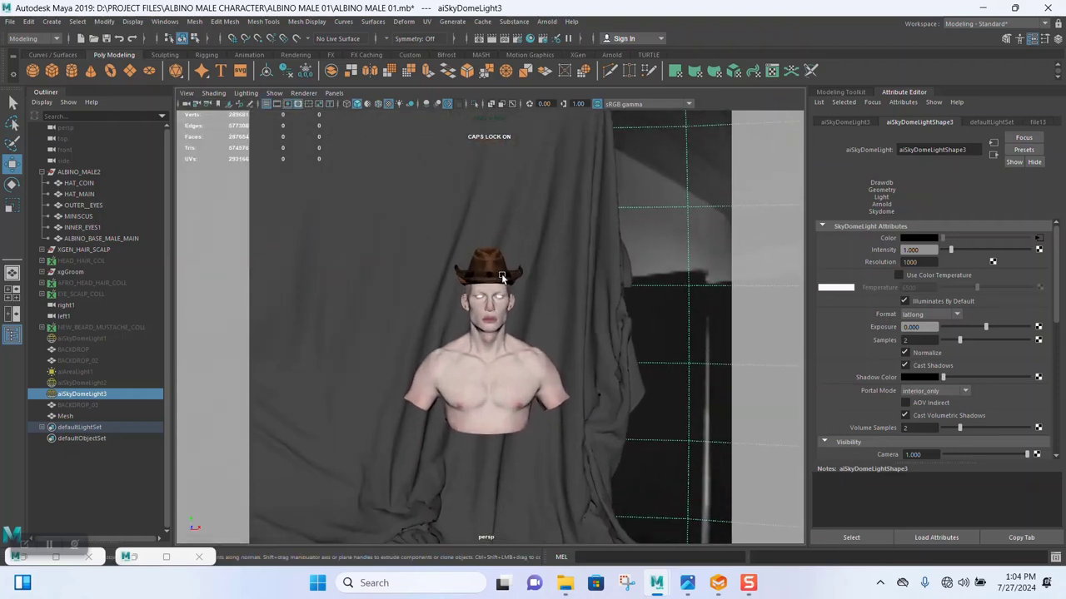
{"action": "scroll", "coordinate": [503, 278], "scroll_direction": "up", "scroll_amount": 5}
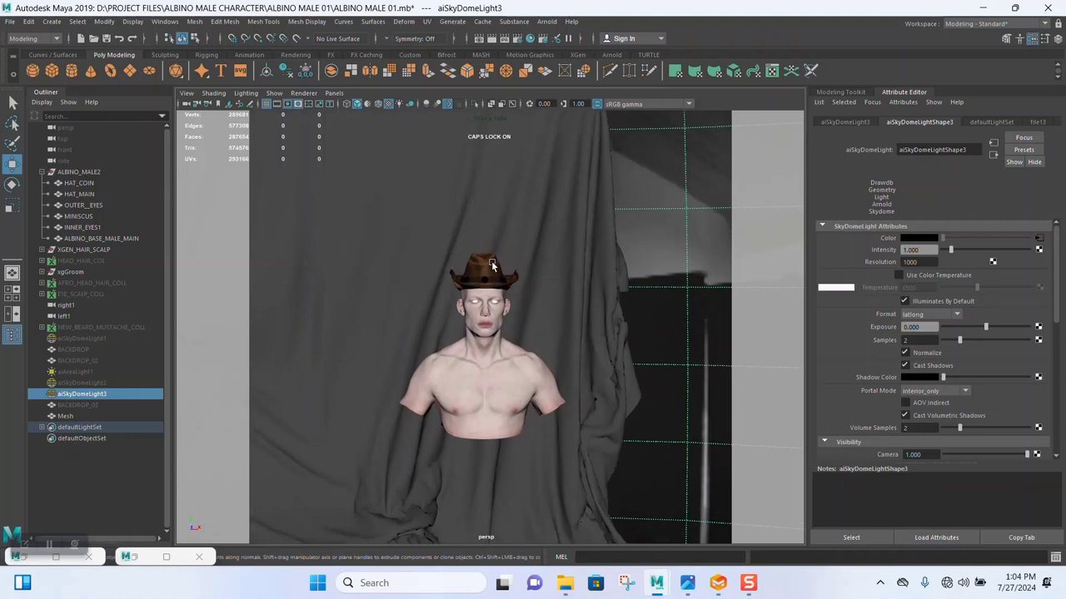
{"action": "scroll", "coordinate": [513, 278], "scroll_direction": "up", "scroll_amount": 4}
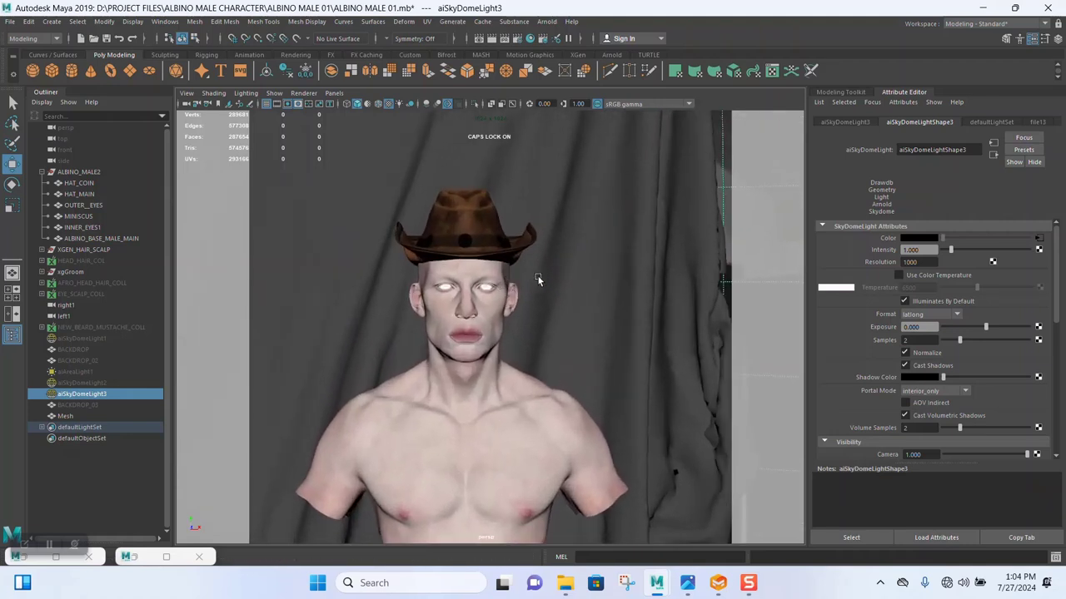
{"action": "scroll", "coordinate": [538, 280], "scroll_direction": "up", "scroll_amount": 3}
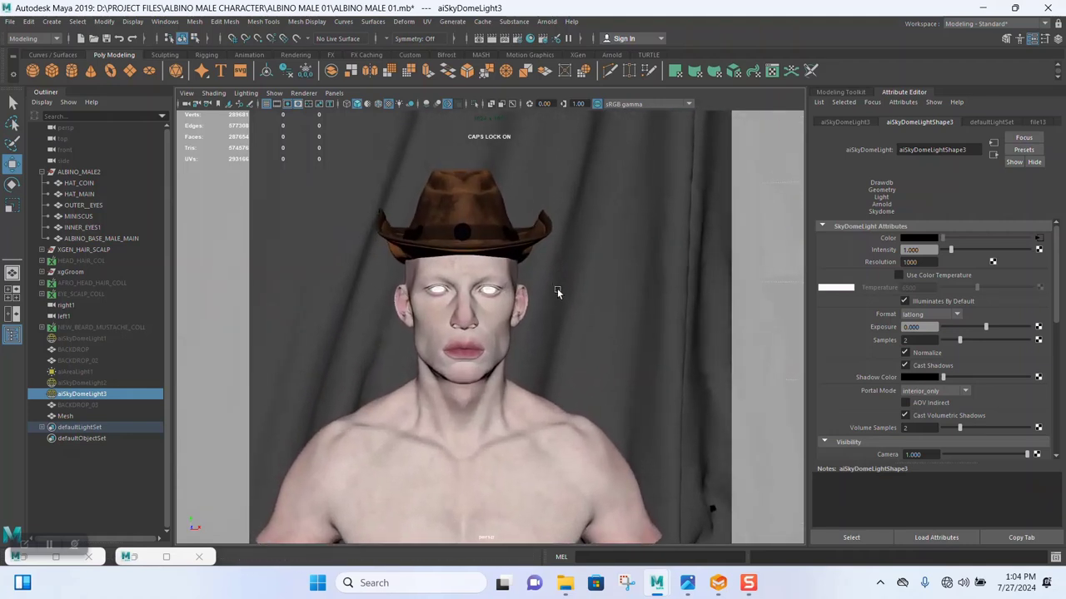
{"action": "scroll", "coordinate": [550, 276], "scroll_direction": "down", "scroll_amount": 3}
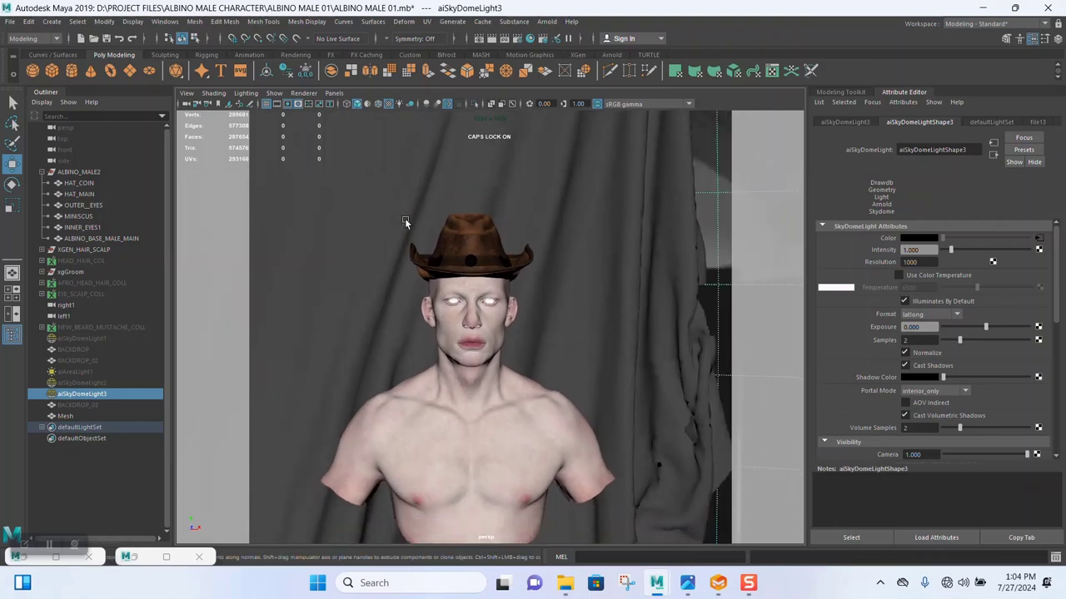
- Select the fabric mesh, switch to the four-view layout, and slide the mesh along the X axis in the top view
{"action": "left_click", "coordinate": [404, 218]}
{"action": "key", "text": "space"}
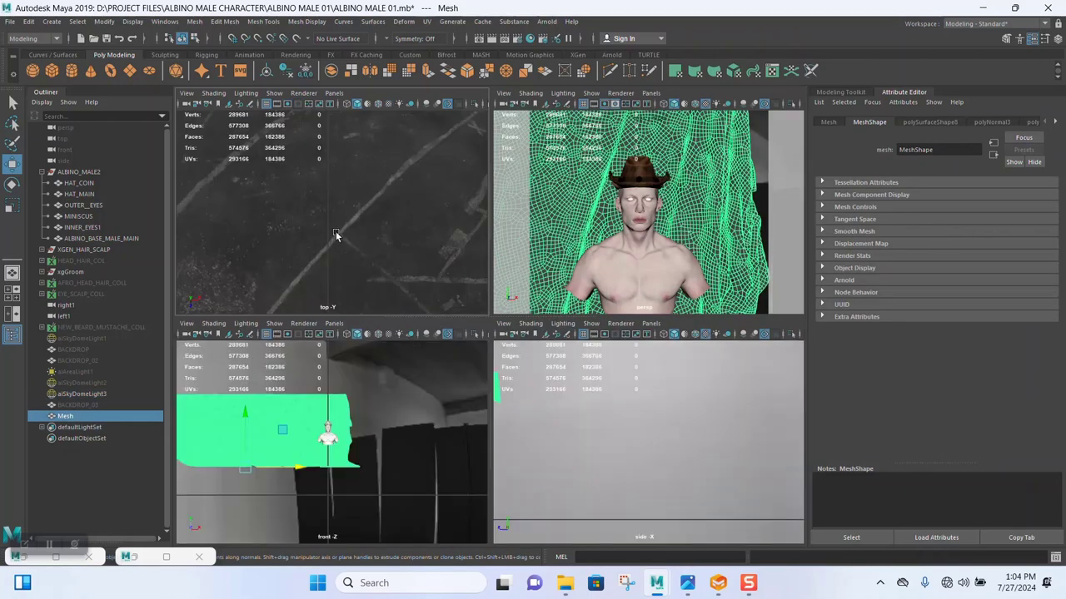
{"action": "scroll", "coordinate": [366, 245], "scroll_direction": "down", "scroll_amount": 4}
{"action": "scroll", "coordinate": [370, 247], "scroll_direction": "up", "scroll_amount": 3}
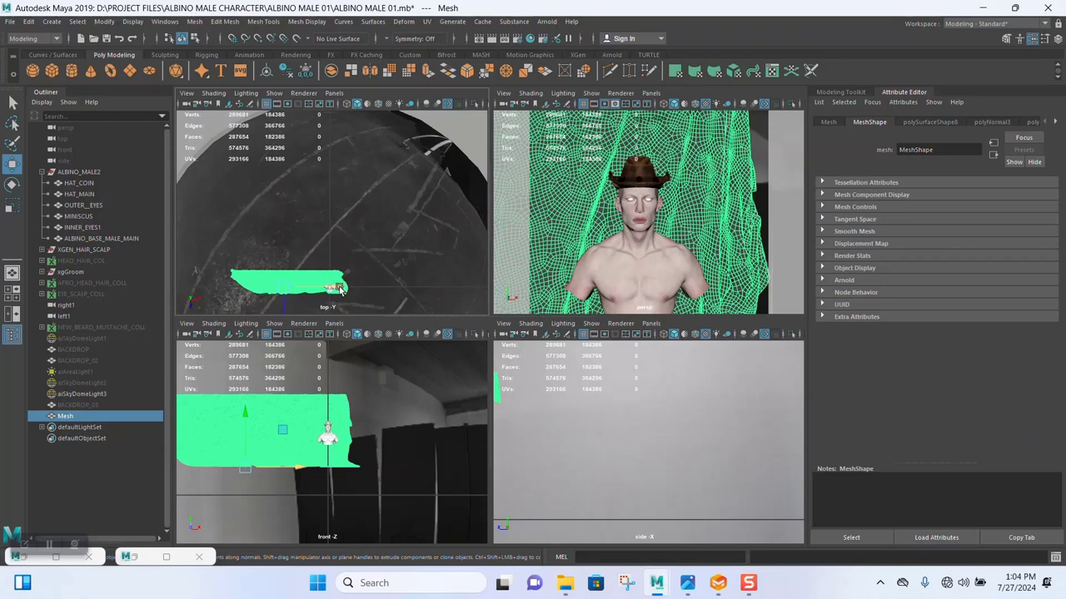
{"action": "left_click_drag", "start_coordinate": [339, 288], "coordinate": [341, 291]}
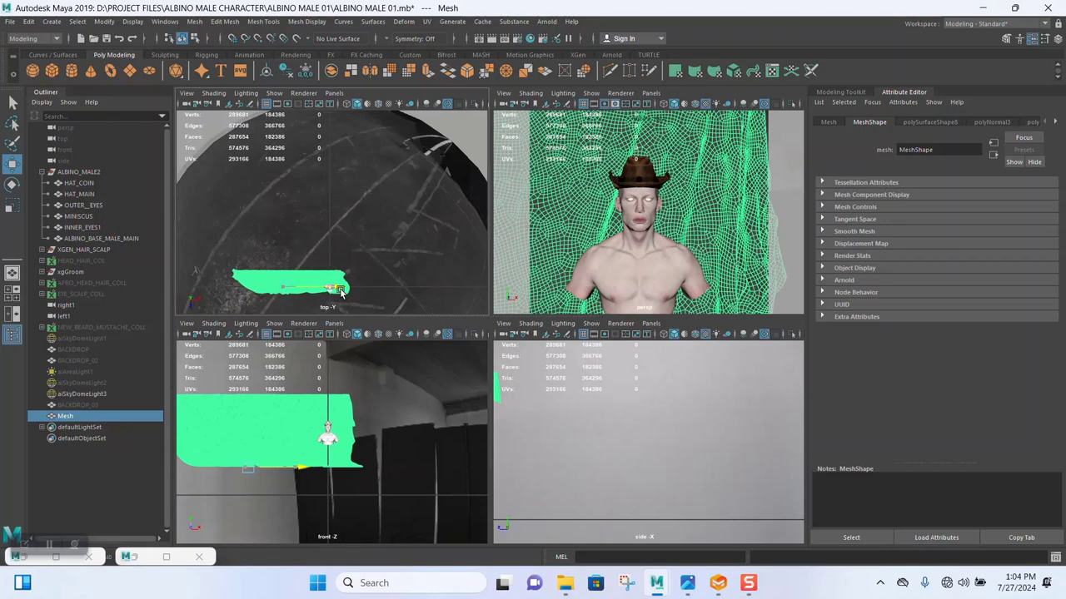
- Nudge the fabric mesh along the X axis in the top view, then restore the cameraView1 bookmark in an enlarged perspective view
{"action": "scroll", "coordinate": [358, 270], "scroll_direction": "up", "scroll_amount": 8}
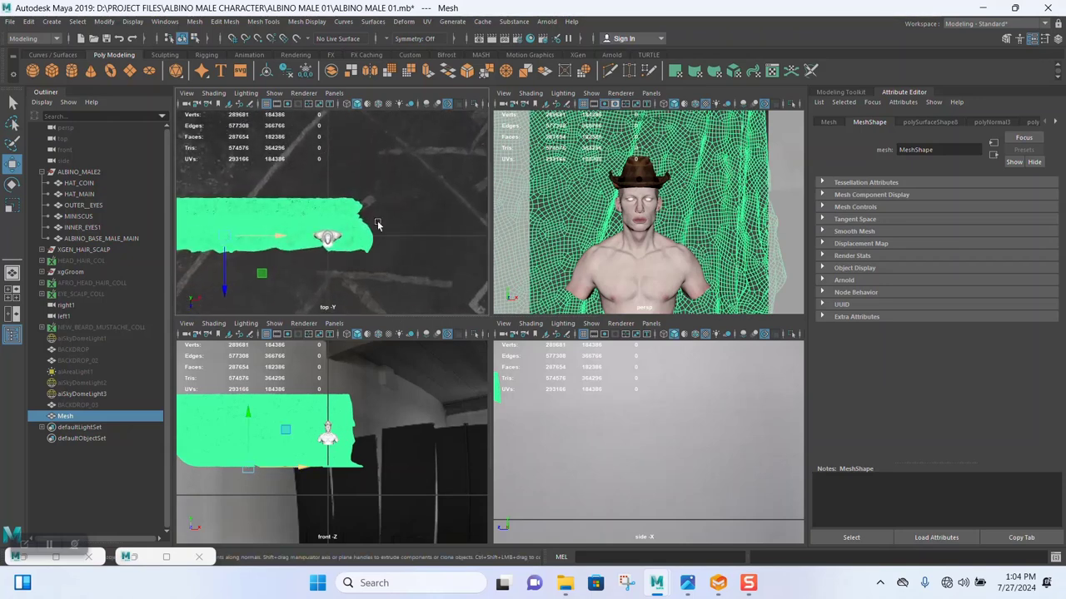
{"action": "left_click_drag", "start_coordinate": [270, 239], "coordinate": [267, 239]}
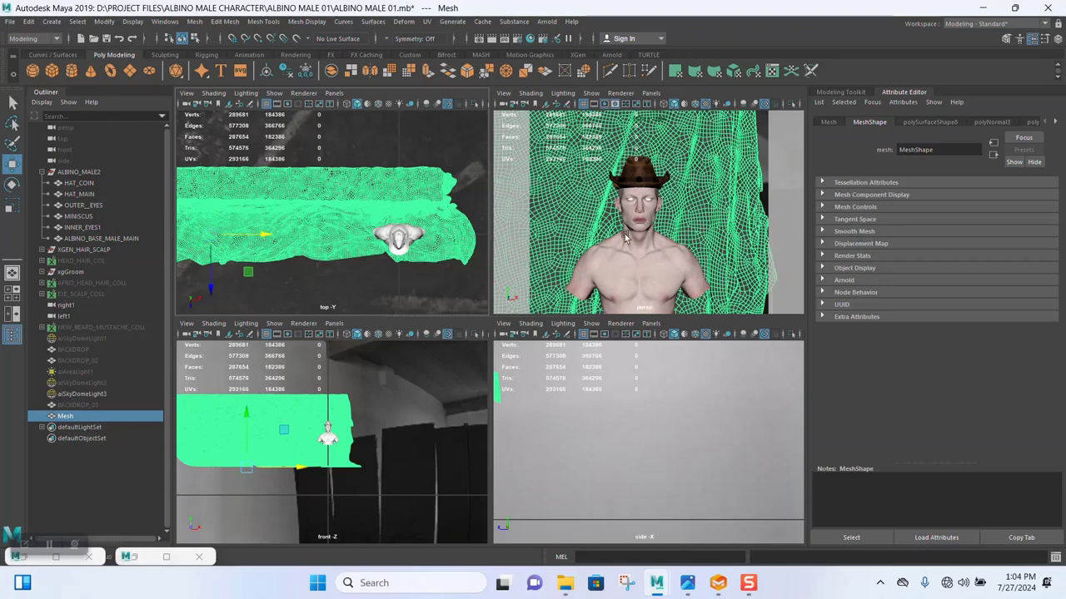
{"action": "left_click", "coordinate": [505, 94]}
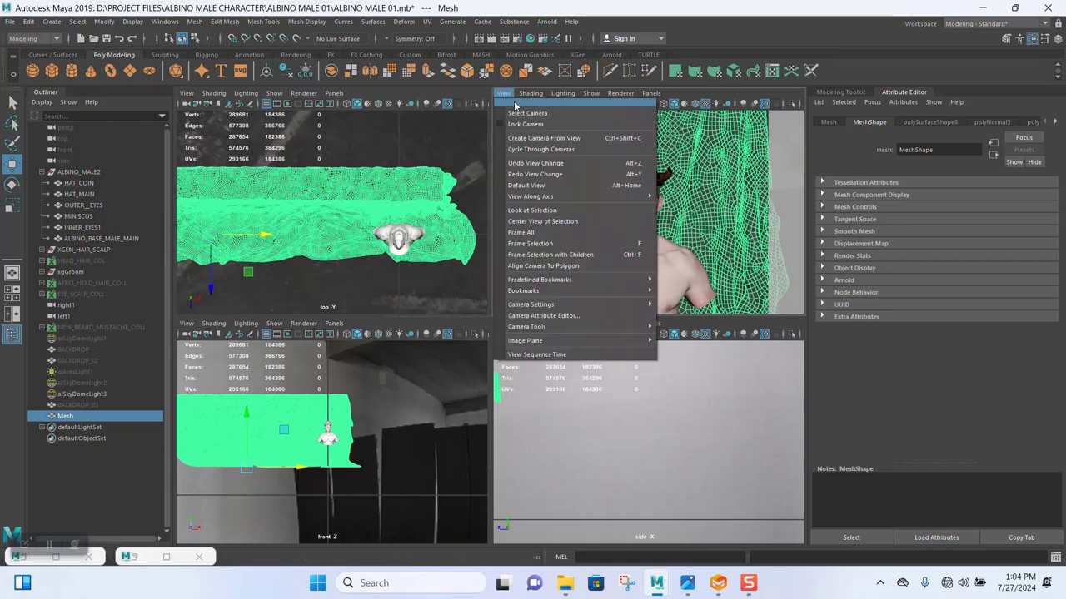
{"action": "mouse_move", "coordinate": [599, 290]}
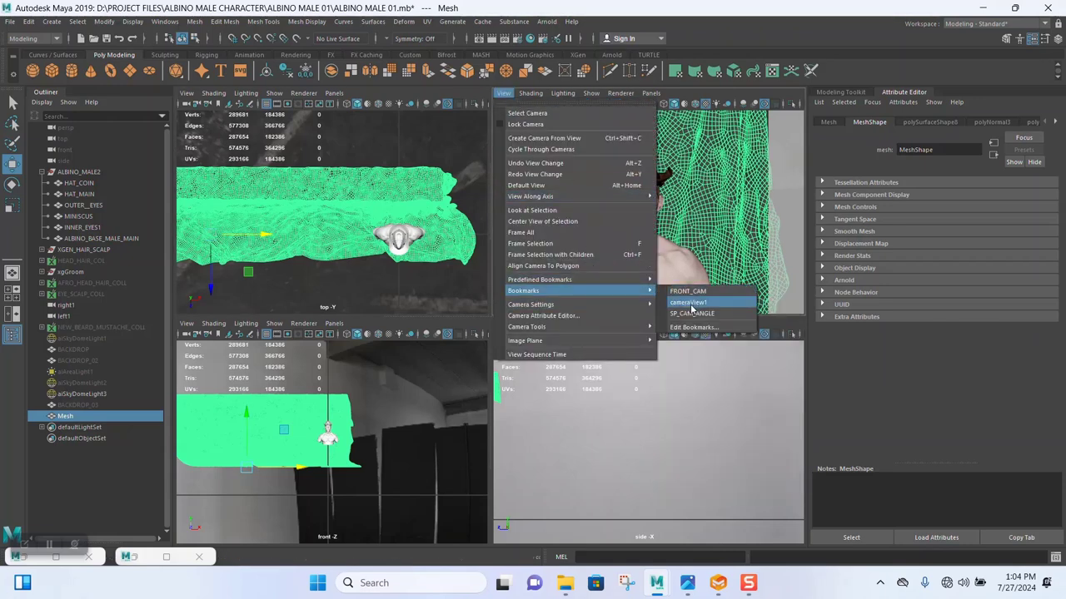
{"action": "left_click", "coordinate": [689, 303]}
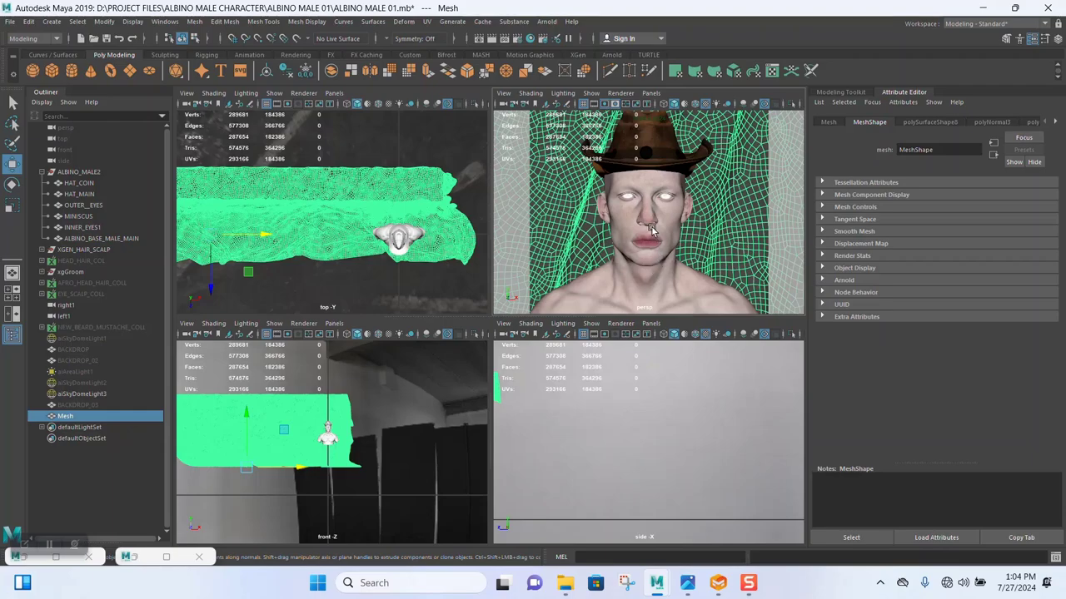
{"action": "key", "text": "space"}
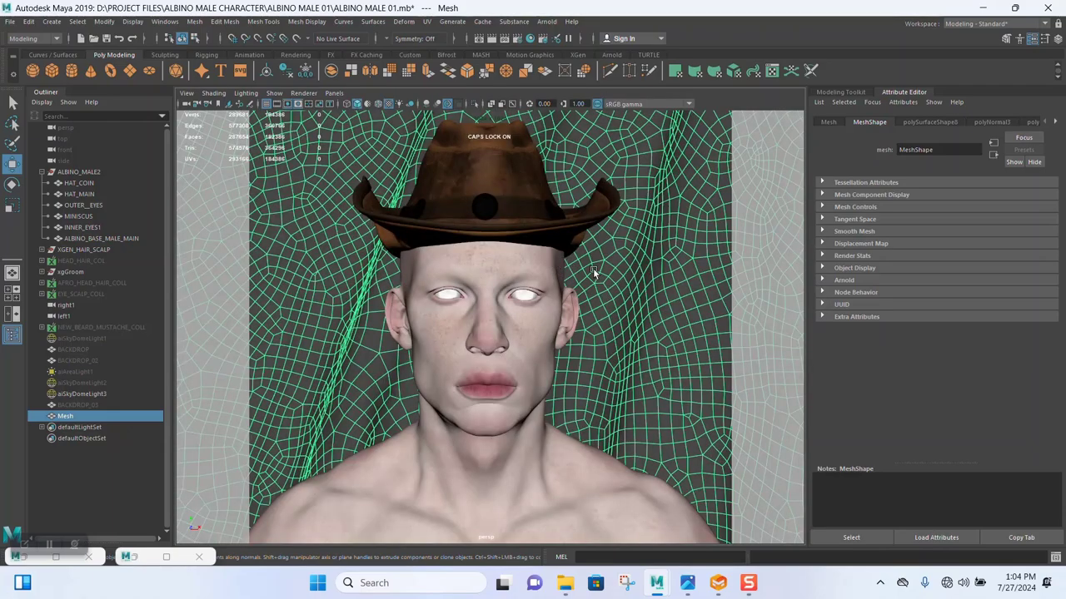
- Raise the fabric mesh slightly along the Y axis in the front view and return to the full perspective view
{"action": "scroll", "coordinate": [594, 272], "scroll_direction": "down", "scroll_amount": 4}
{"action": "scroll", "coordinate": [512, 230], "scroll_direction": "up", "scroll_amount": 1}
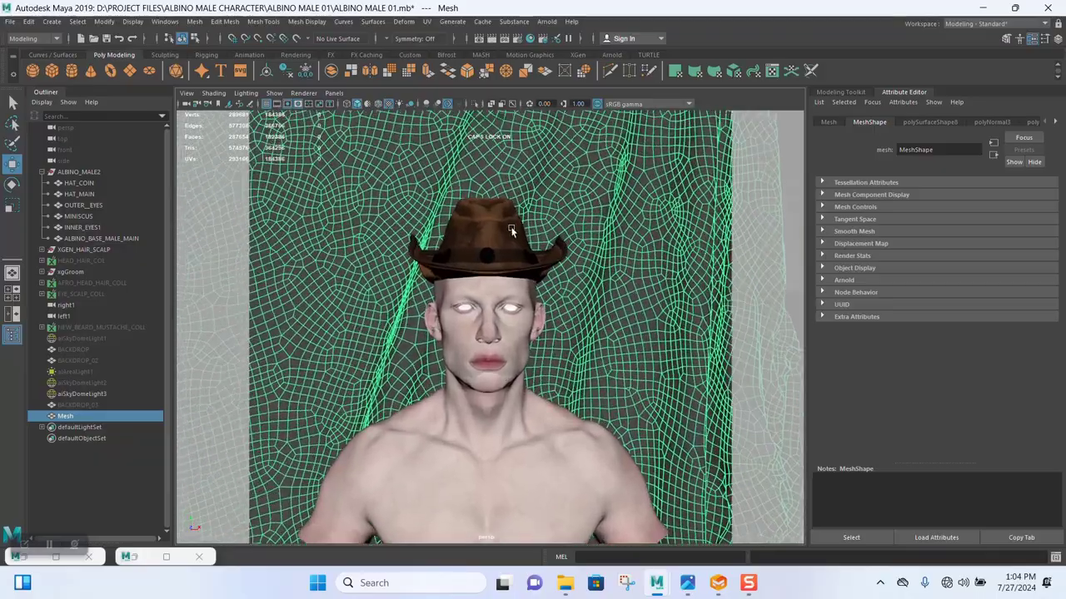
{"action": "scroll", "coordinate": [513, 232], "scroll_direction": "up", "scroll_amount": 3}
{"action": "scroll", "coordinate": [545, 255], "scroll_direction": "down", "scroll_amount": 5}
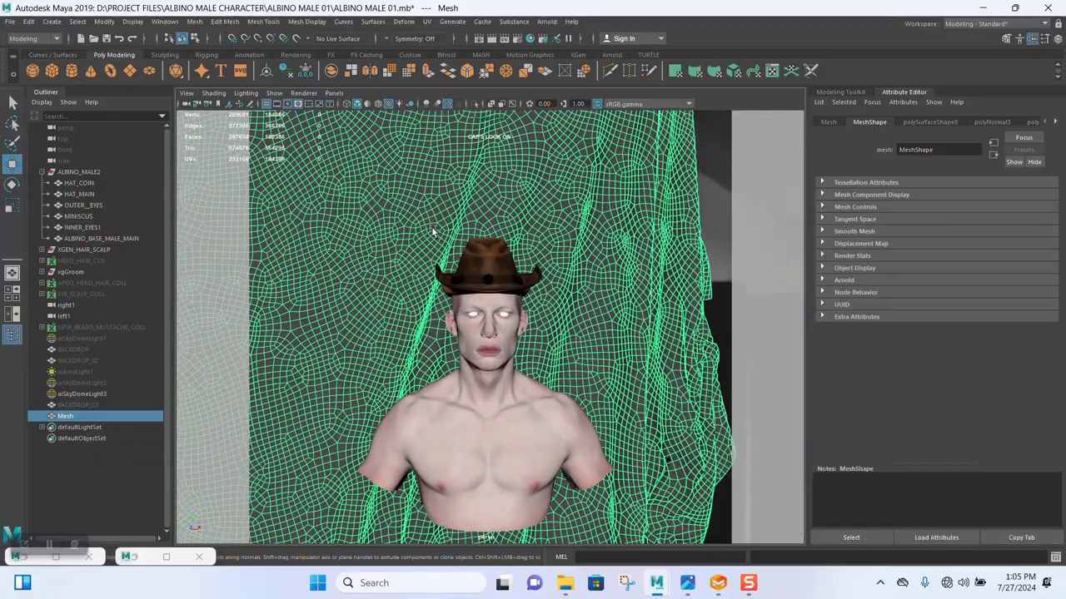
{"action": "key", "text": "space"}
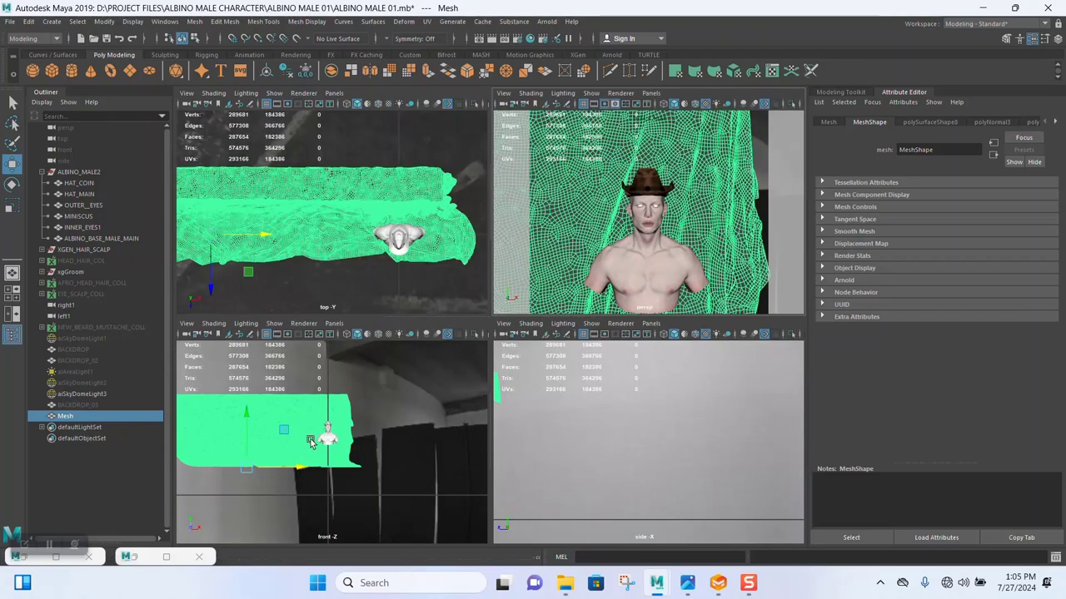
{"action": "left_click_drag", "start_coordinate": [246, 415], "coordinate": [244, 405]}
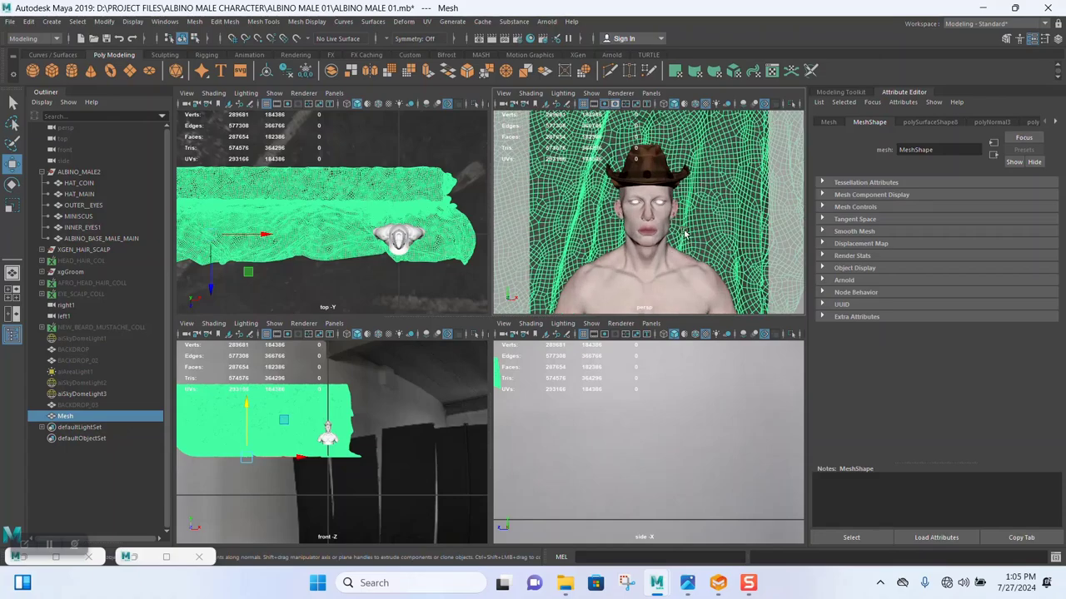
{"action": "key", "text": "space"}
{"action": "scroll", "coordinate": [608, 278], "scroll_direction": "up", "scroll_amount": 1}
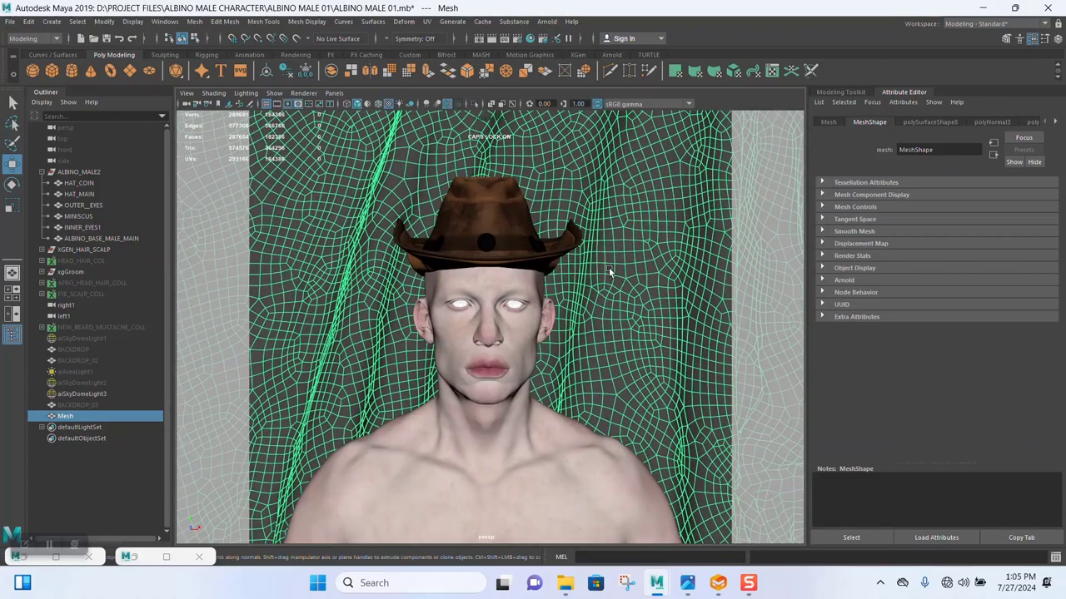
- Select the sky dome light to unhighlight the fabric, frame the bust against the folds, and save the scene
{"action": "scroll", "coordinate": [630, 281], "scroll_direction": "down", "scroll_amount": 6}
{"action": "left_click", "coordinate": [746, 247]}
{"action": "scroll", "coordinate": [541, 291], "scroll_direction": "up", "scroll_amount": 5}
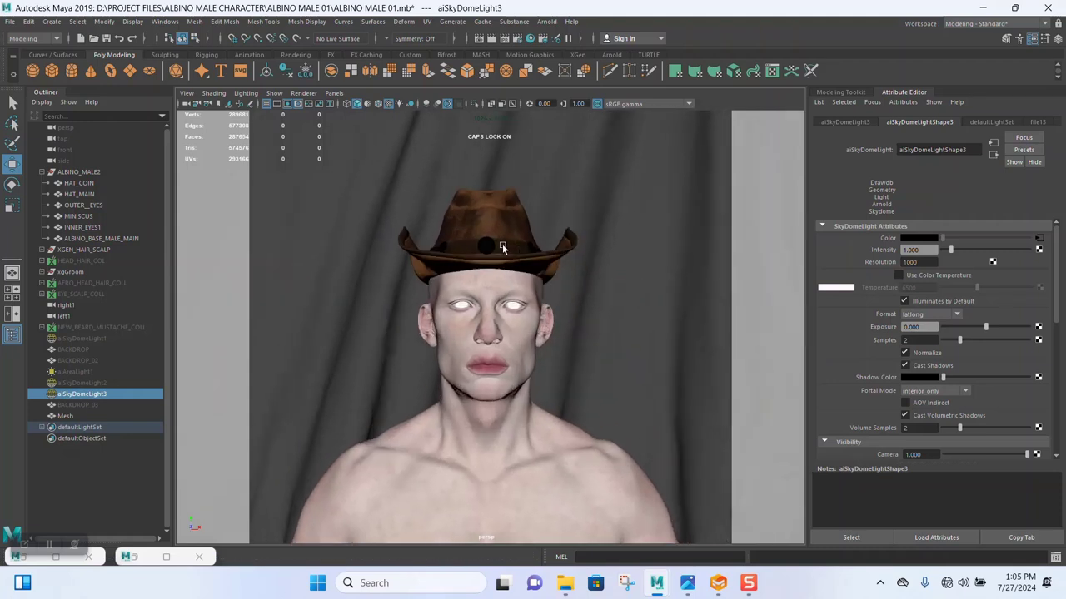
{"action": "scroll", "coordinate": [537, 291], "scroll_direction": "up", "scroll_amount": 4}
{"action": "middle_click_drag", "start_coordinate": [542, 300], "coordinate": [553, 303], "text": "alt"}
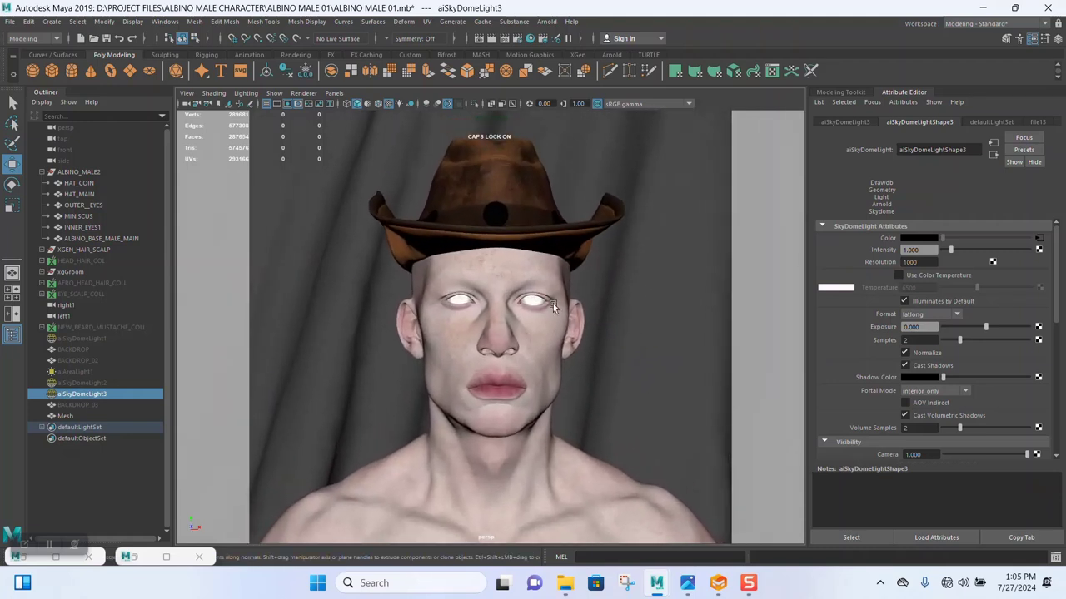
{"action": "scroll", "coordinate": [533, 282], "scroll_direction": "down", "scroll_amount": 2}
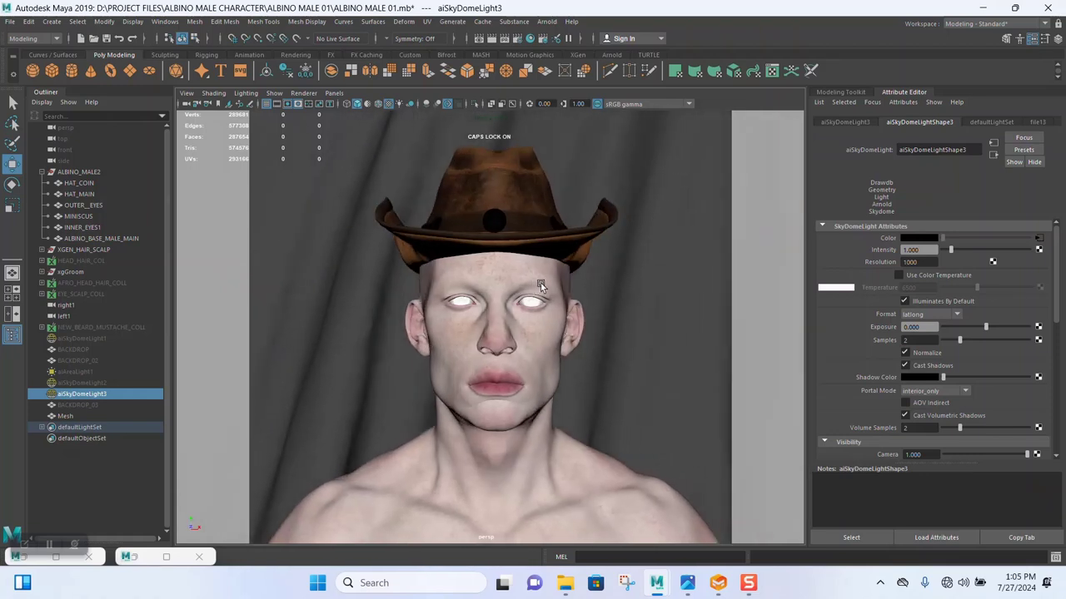
{"action": "key", "text": "ctrl+s"}
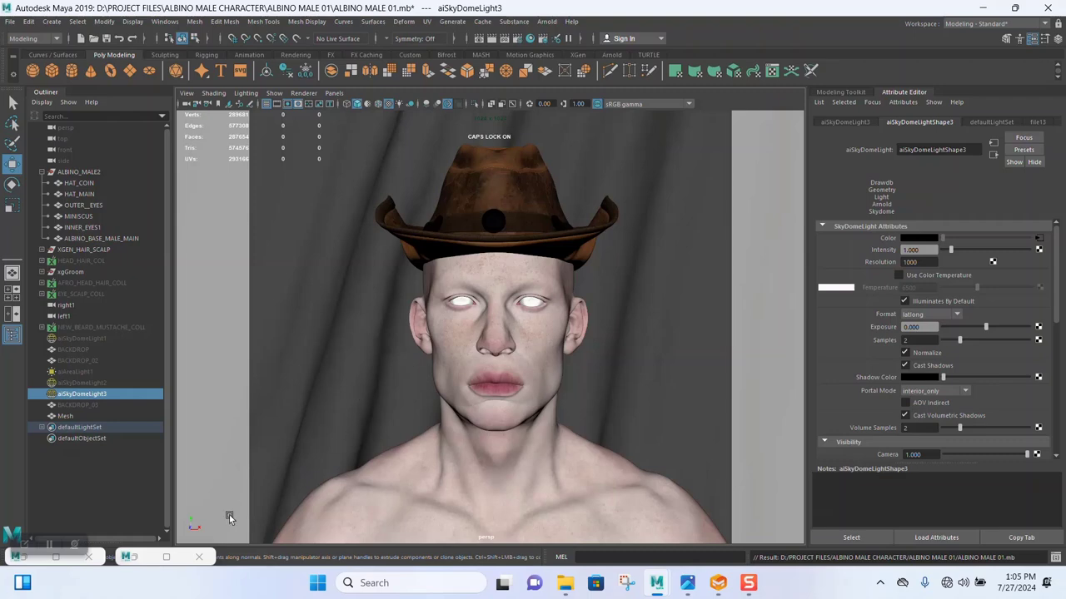
- Bring up the Arnold RenderView as a smaller floating window and center the existing render of the bust in it
{"action": "double_click", "coordinate": [143, 561]}
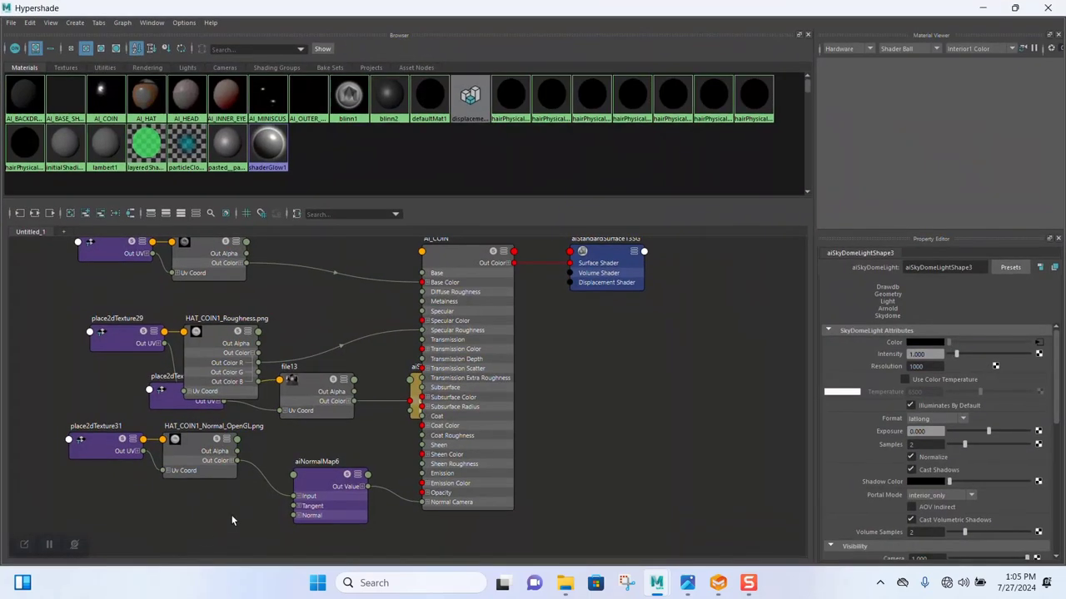
{"action": "left_click", "coordinate": [982, 8]}
{"action": "left_click", "coordinate": [56, 565]}
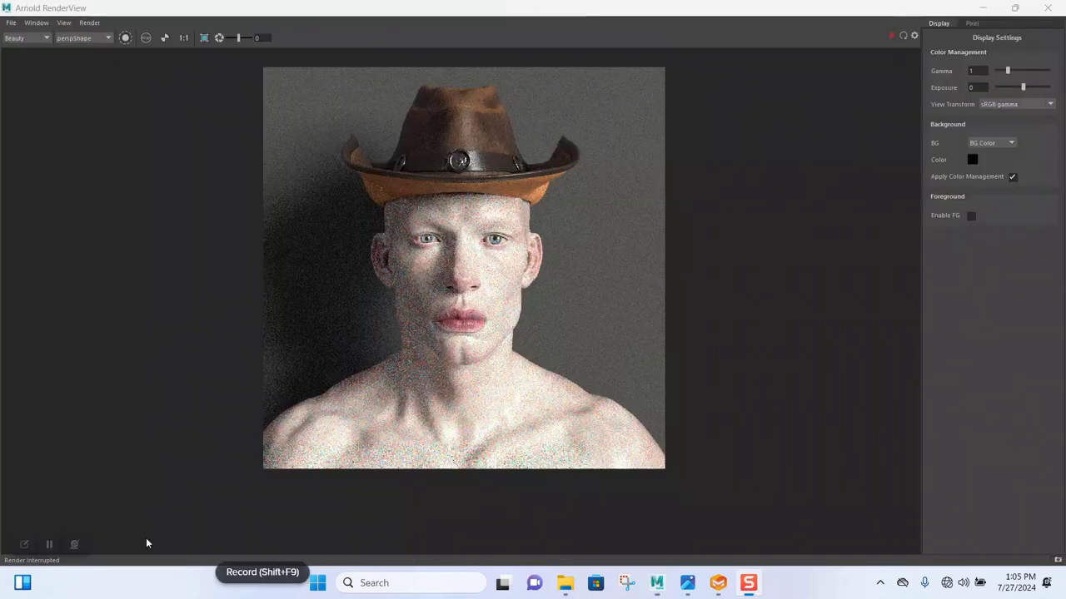
{"action": "left_click", "coordinate": [58, 558]}
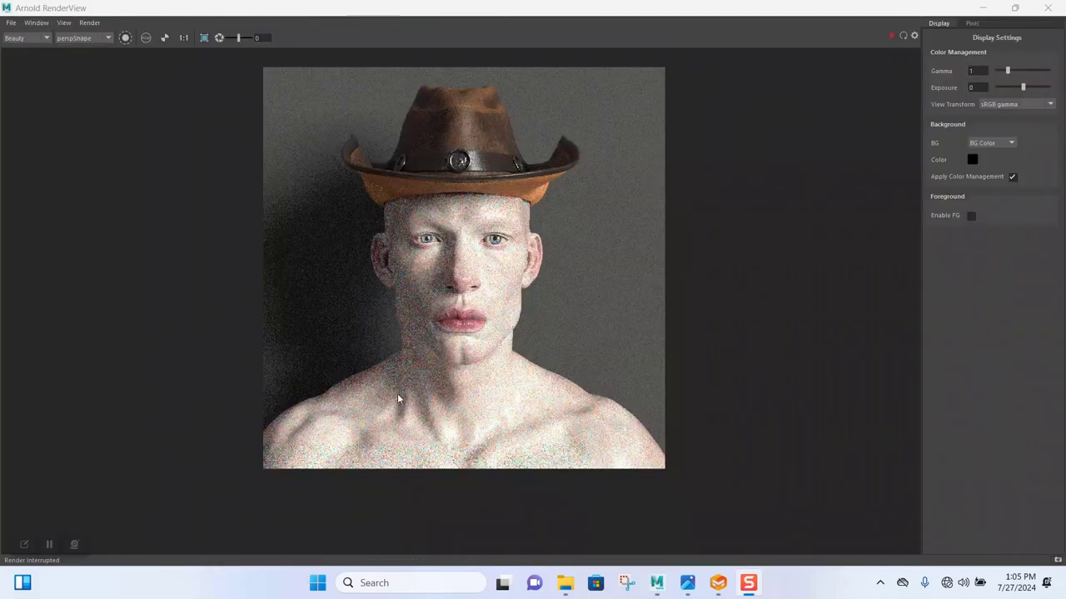
{"action": "left_click", "coordinate": [1015, 8]}
{"action": "middle_click_drag", "start_coordinate": [302, 236], "coordinate": [305, 274]}
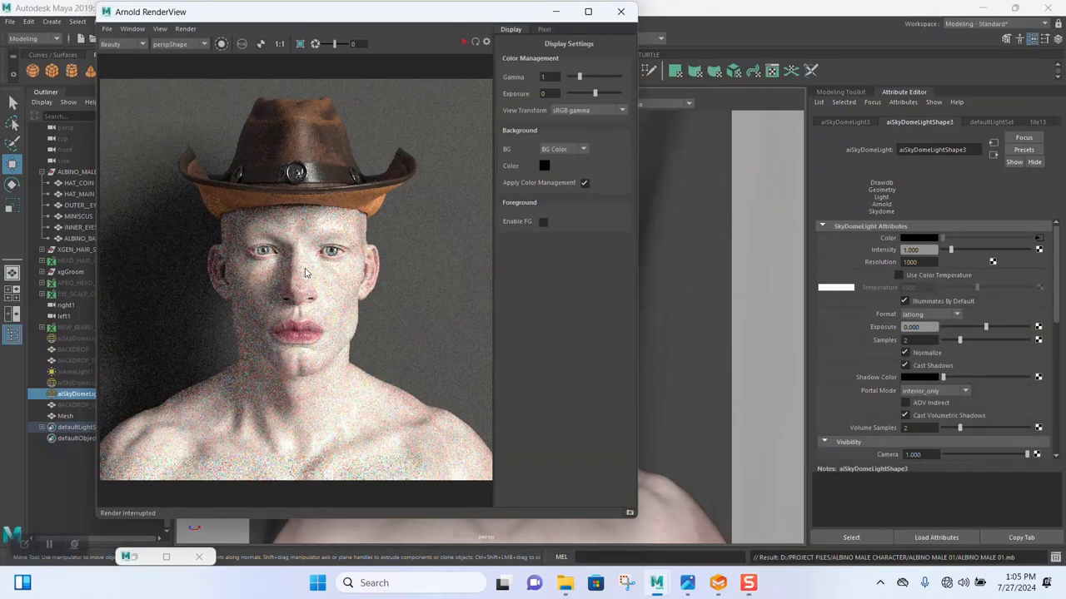
- Render the perspective camera in Arnold to check the fabric behind the bust, select the fabric mesh, and stop the render
{"action": "left_click", "coordinate": [466, 42]}
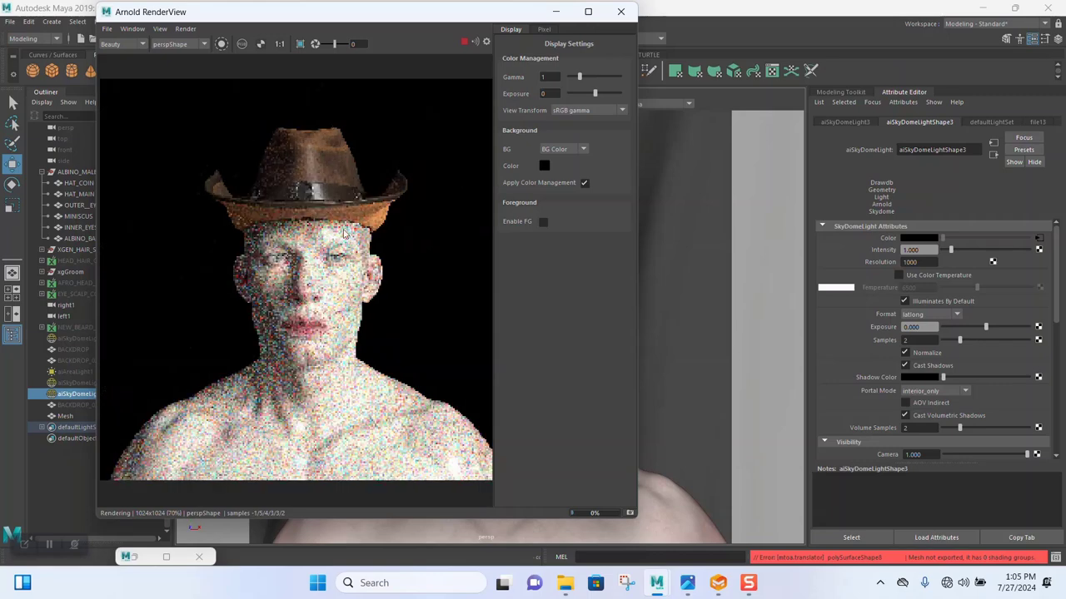
{"action": "scroll", "coordinate": [327, 240], "scroll_direction": "down", "scroll_amount": 2}
{"action": "scroll", "coordinate": [326, 240], "scroll_direction": "up", "scroll_amount": 2}
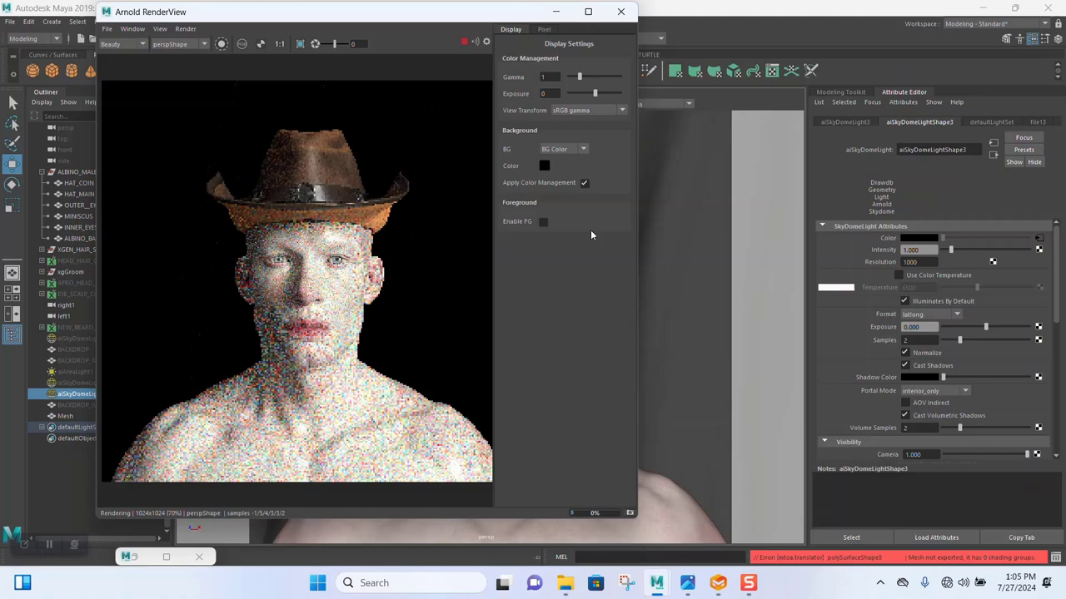
{"action": "left_click", "coordinate": [690, 214]}
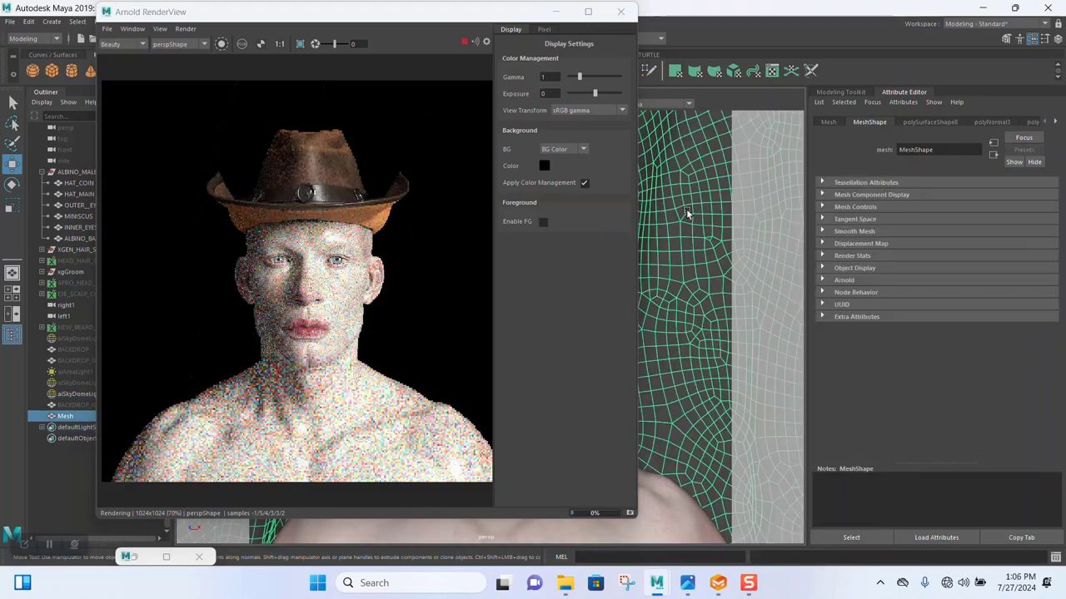
{"action": "left_click", "coordinate": [463, 42]}
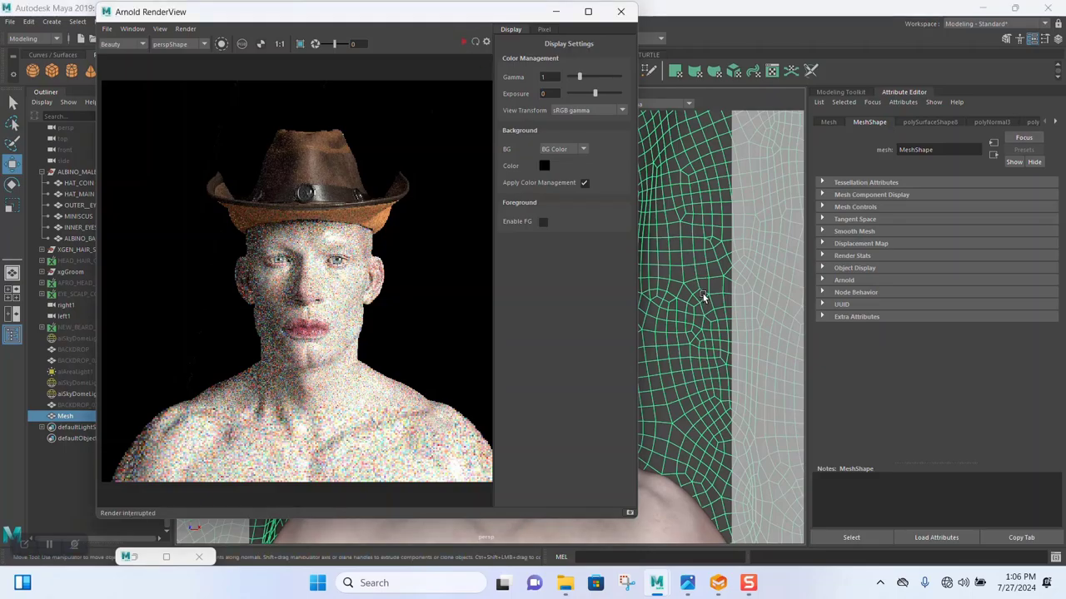
- Put the render view away and select all faces of the fabric mesh in face mode
{"action": "scroll", "coordinate": [704, 297], "scroll_direction": "down", "scroll_amount": 5}
{"action": "left_click", "coordinate": [556, 12]}
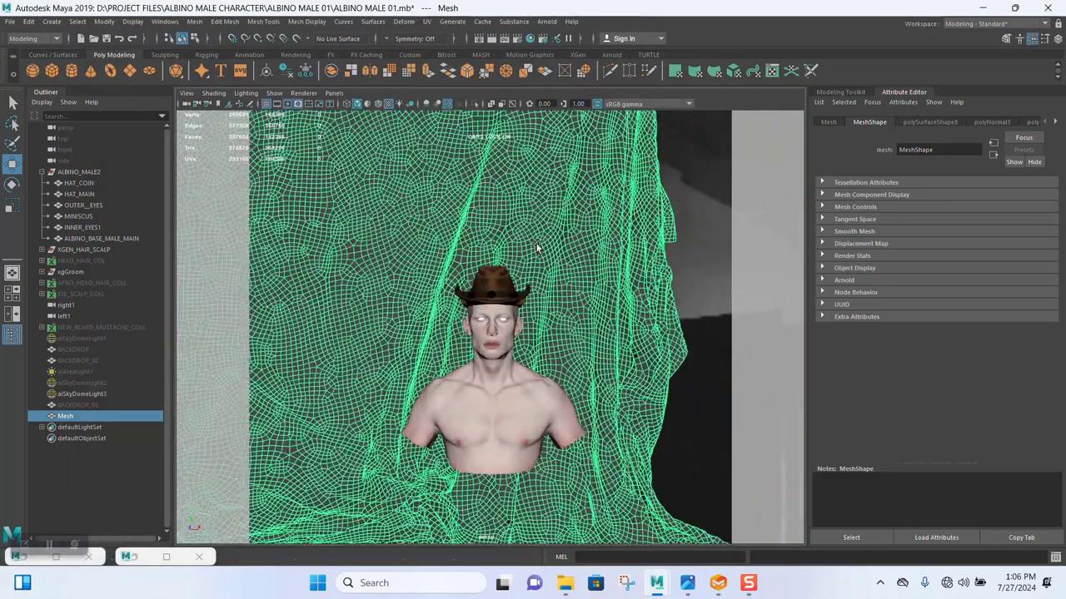
{"action": "scroll", "coordinate": [537, 248], "scroll_direction": "down", "scroll_amount": 5}
{"action": "left_click_drag", "start_coordinate": [430, 221], "coordinate": [550, 245], "text": "alt"}
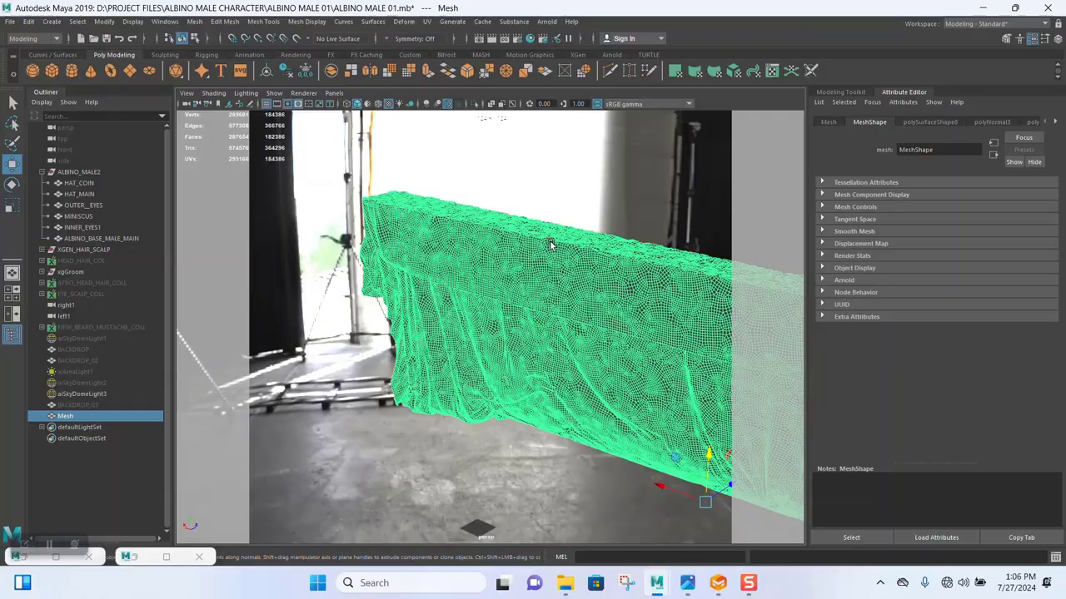
{"action": "left_click", "coordinate": [378, 446]}
{"action": "scroll", "coordinate": [480, 346], "scroll_direction": "up", "scroll_amount": 5}
{"action": "left_click", "coordinate": [497, 319]}
{"action": "left_click_drag", "start_coordinate": [468, 288], "coordinate": [571, 283], "text": "alt"}
{"action": "right_click_drag", "start_coordinate": [571, 283], "coordinate": [572, 307]}
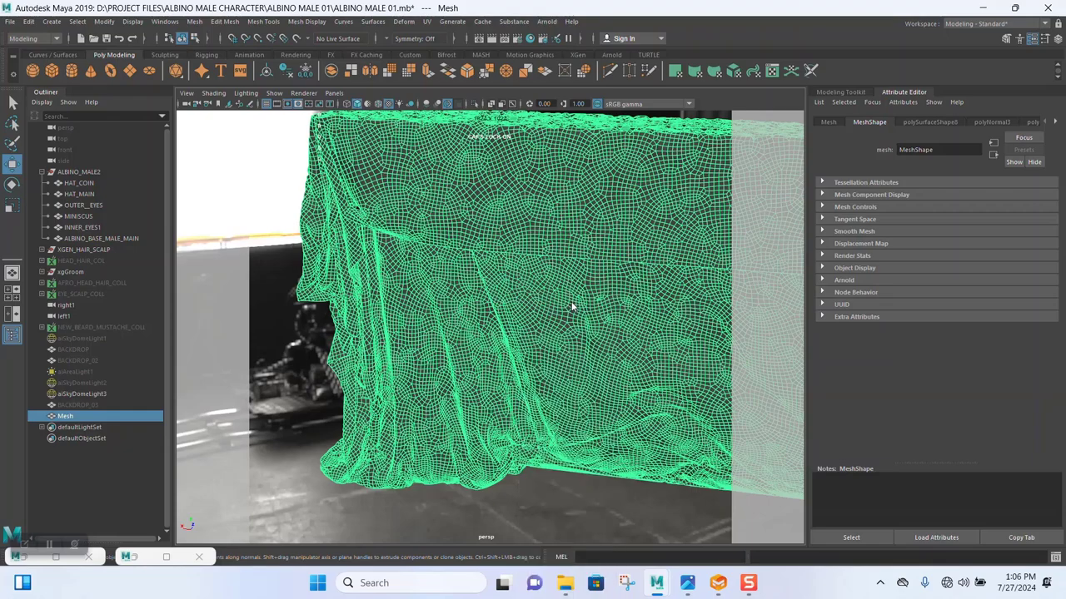
{"action": "scroll", "coordinate": [578, 288], "scroll_direction": "up", "scroll_amount": 1}
{"action": "double_click", "coordinate": [586, 319]}
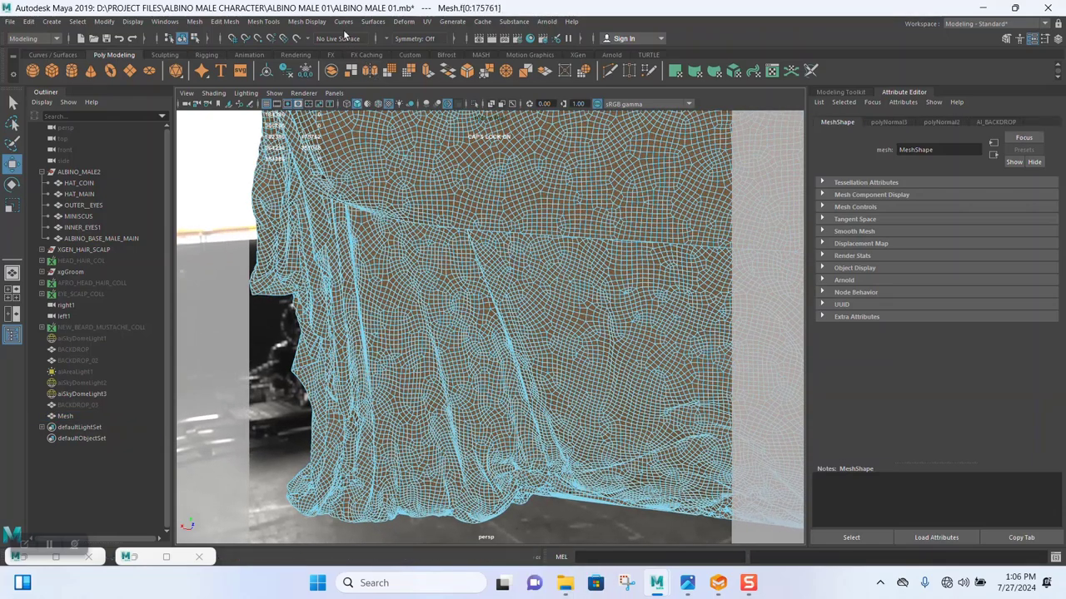
- Reverse the normals of the selected fabric faces and return to a front view of the bust
{"action": "left_click", "coordinate": [306, 21]}
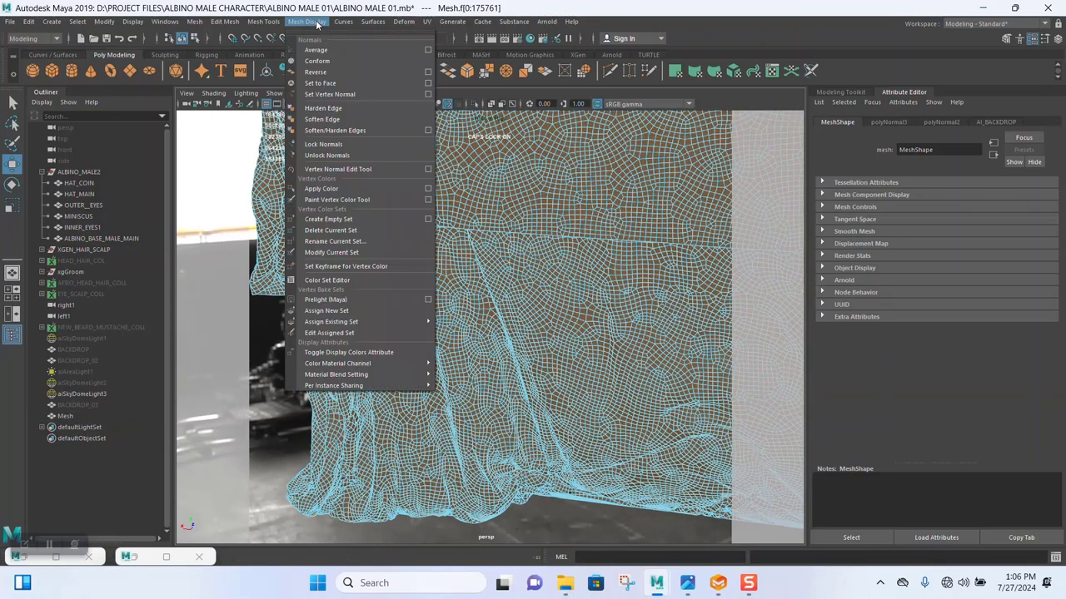
{"action": "left_click", "coordinate": [361, 73]}
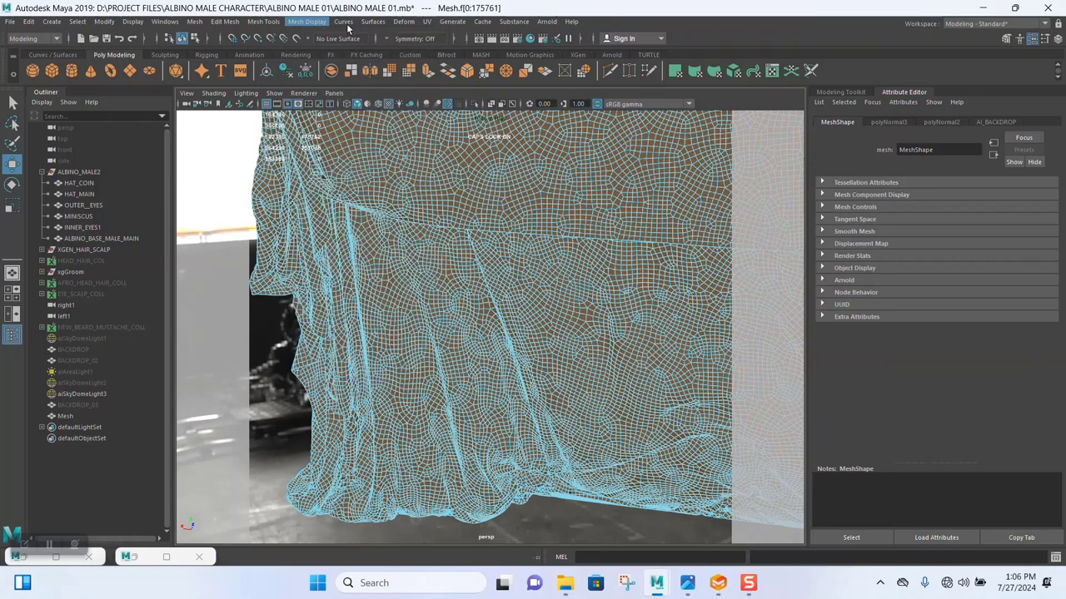
{"action": "left_click", "coordinate": [315, 22]}
{"action": "left_click", "coordinate": [330, 73]}
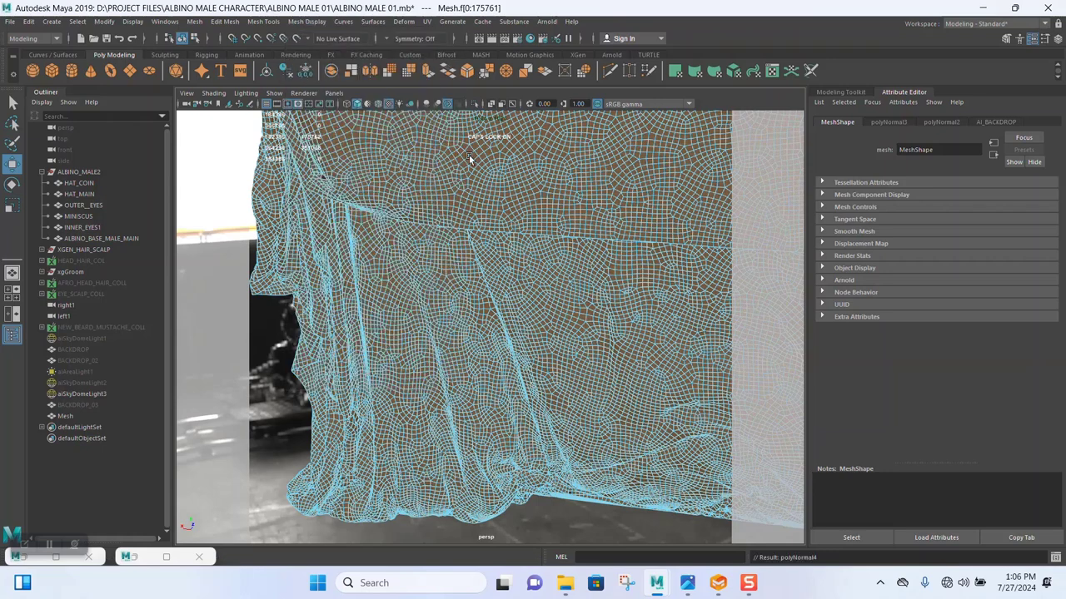
{"action": "left_click_drag", "start_coordinate": [582, 246], "coordinate": [383, 229], "text": "alt"}
{"action": "middle_click_drag", "start_coordinate": [417, 218], "coordinate": [536, 283], "text": "alt"}
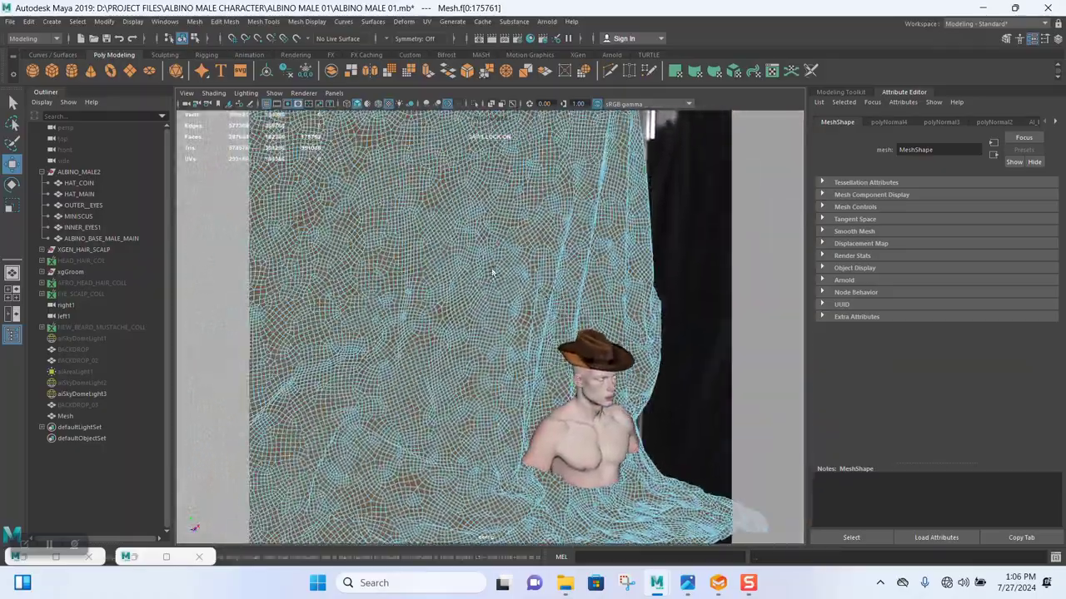
{"action": "left_click_drag", "start_coordinate": [549, 282], "coordinate": [495, 296], "text": "alt"}
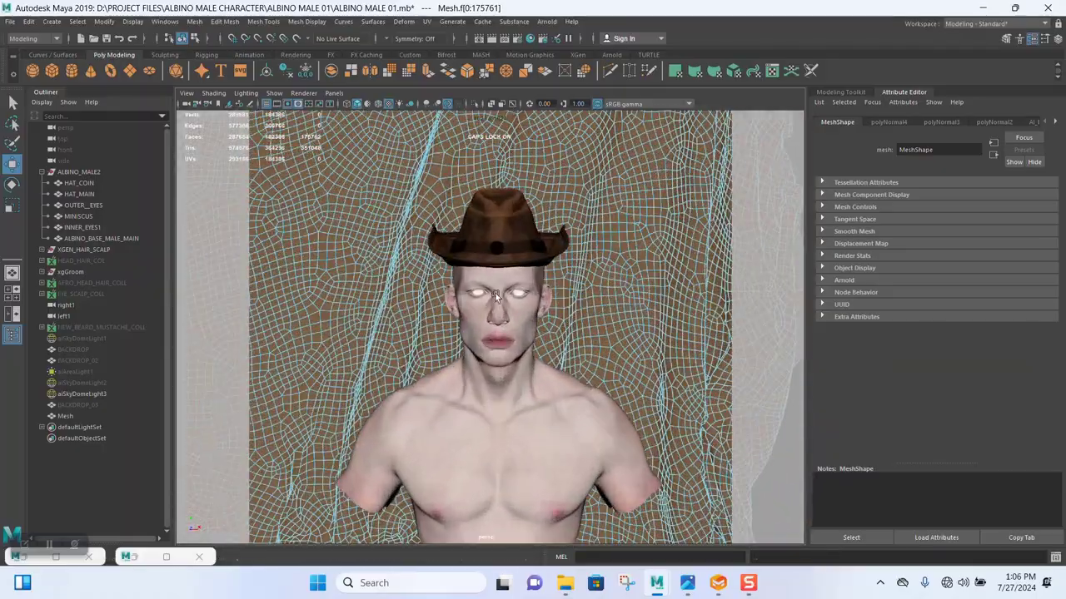
- Reopen the Arnold RenderView, render the bust with the fabric, move the render window beside the bust, and stop the render
{"action": "left_click", "coordinate": [957, 42]}
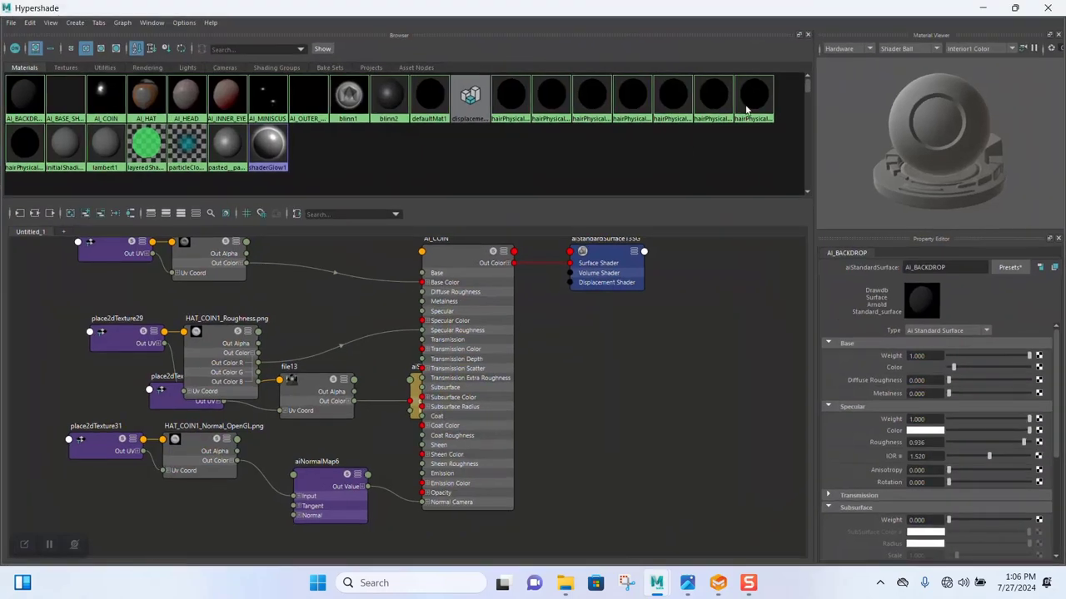
{"action": "left_click", "coordinate": [984, 8]}
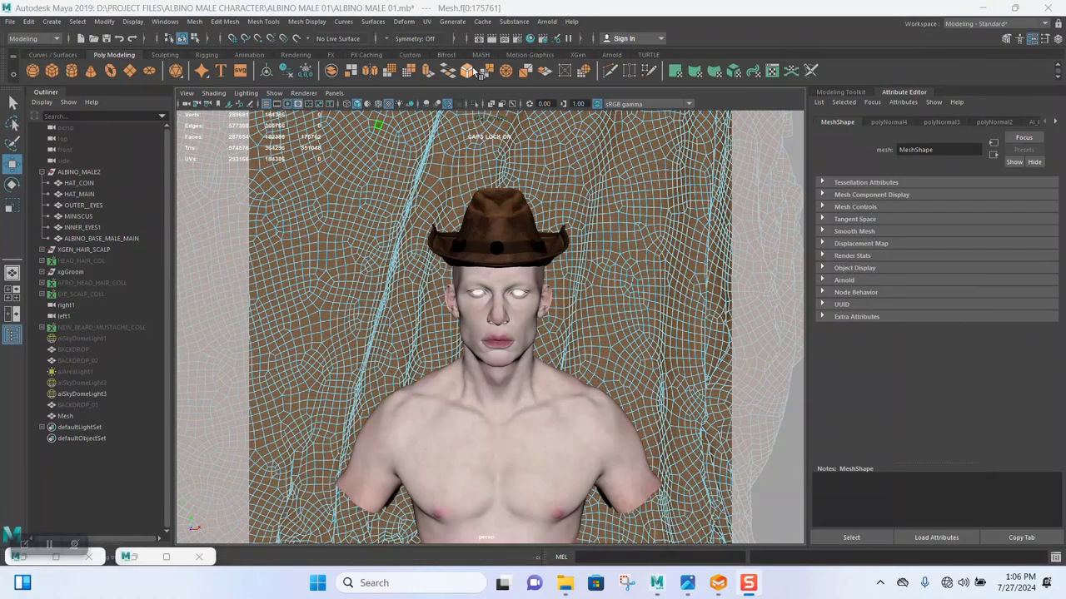
{"action": "left_click", "coordinate": [611, 55]}
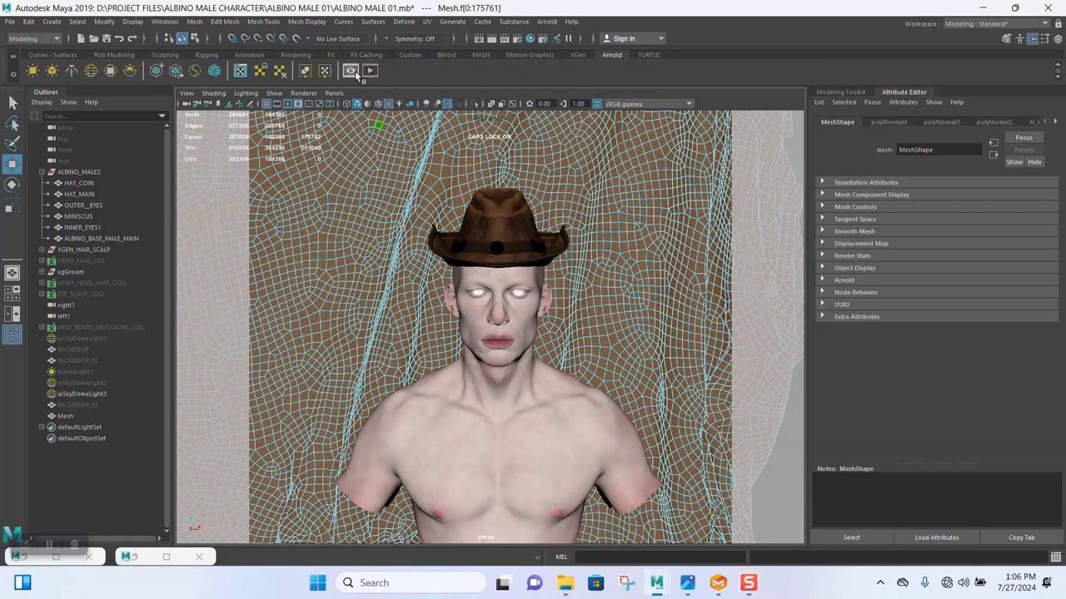
{"action": "left_click", "coordinate": [92, 556]}
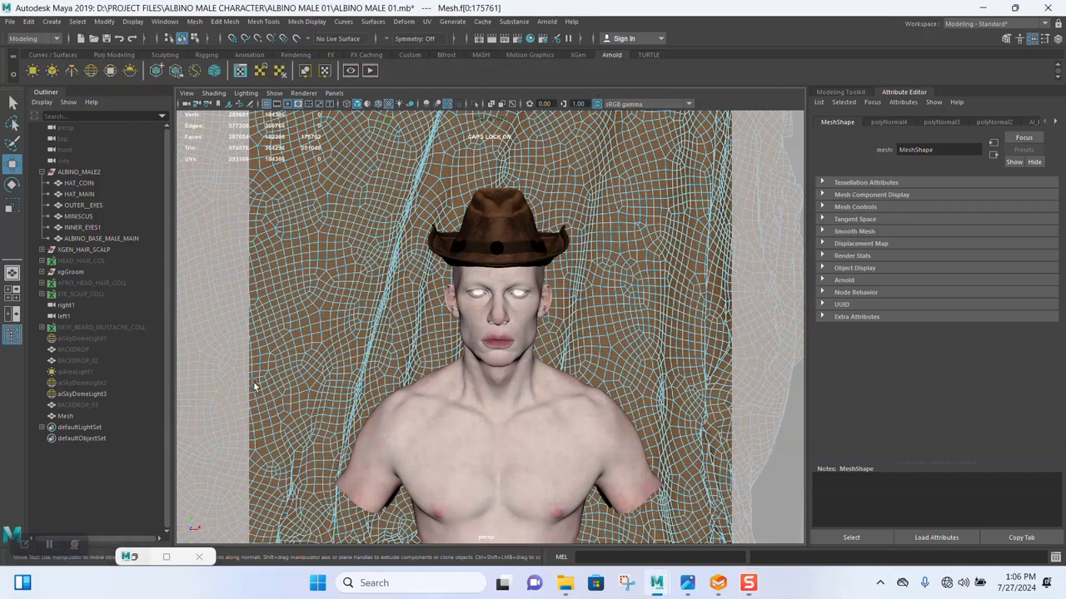
{"action": "left_click", "coordinate": [351, 72]}
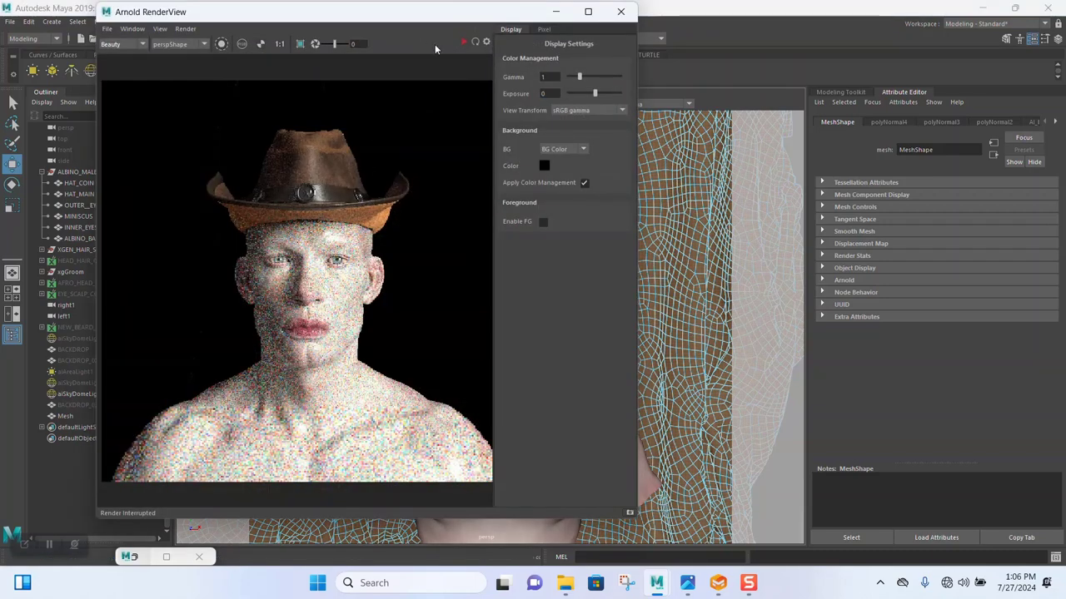
{"action": "left_click", "coordinate": [464, 42]}
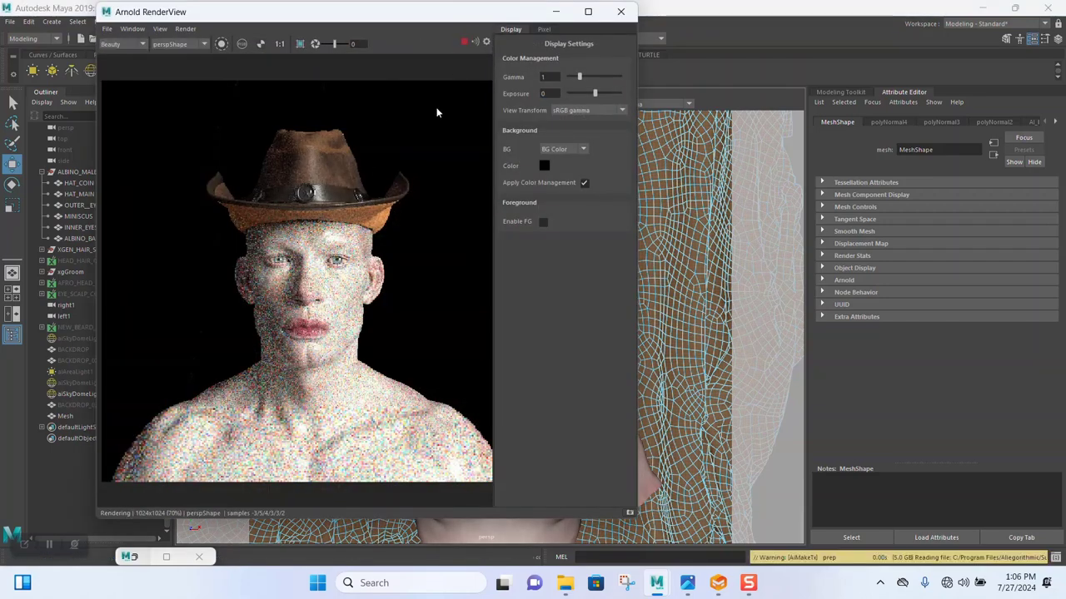
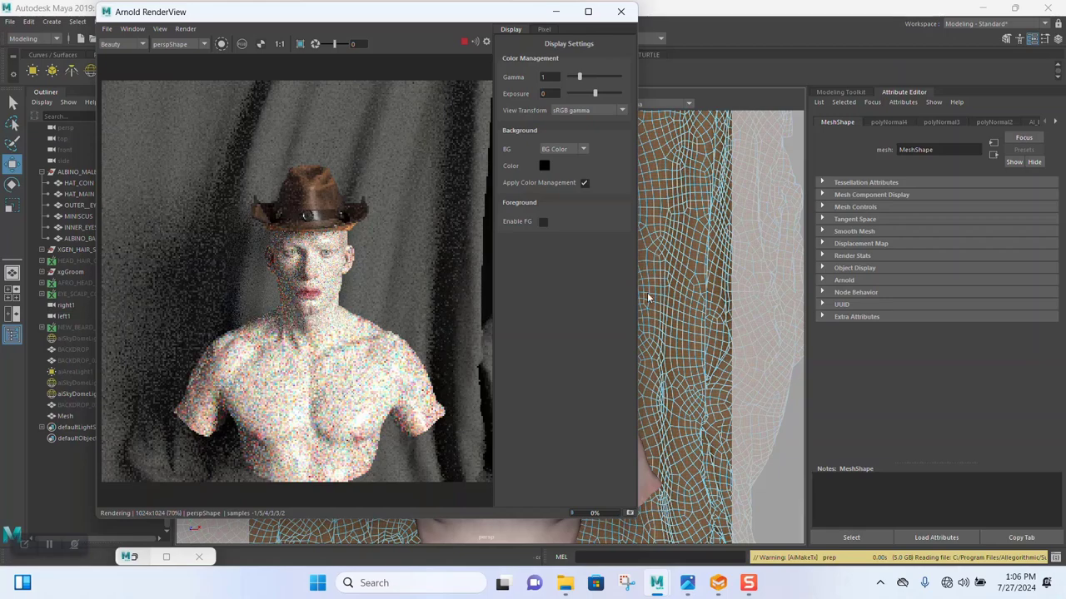
{"action": "left_click_drag", "start_coordinate": [323, 14], "coordinate": [728, 25]}
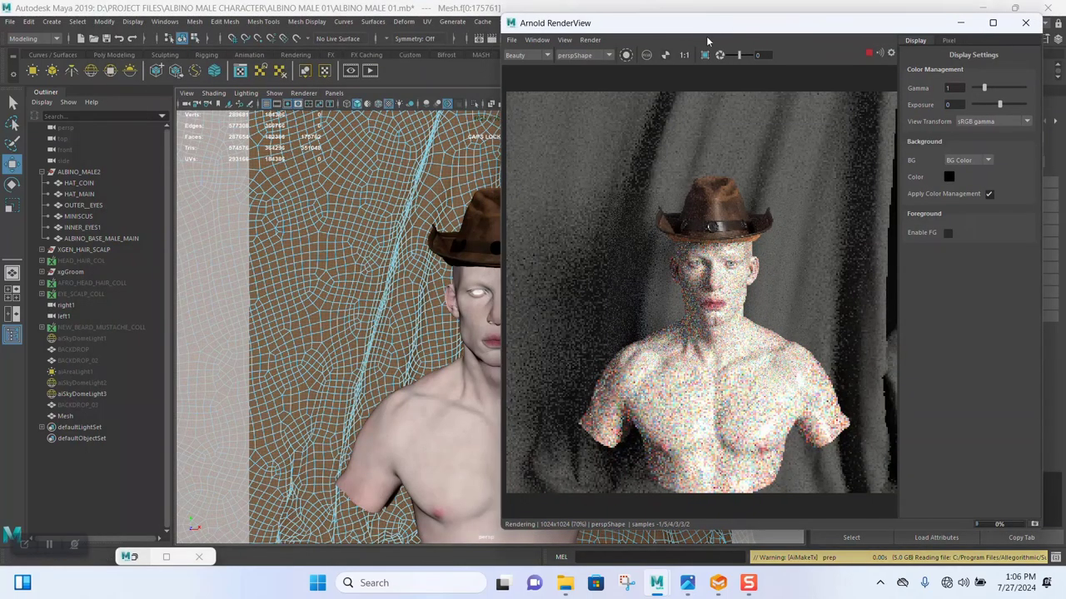
{"action": "left_click", "coordinate": [870, 55]}
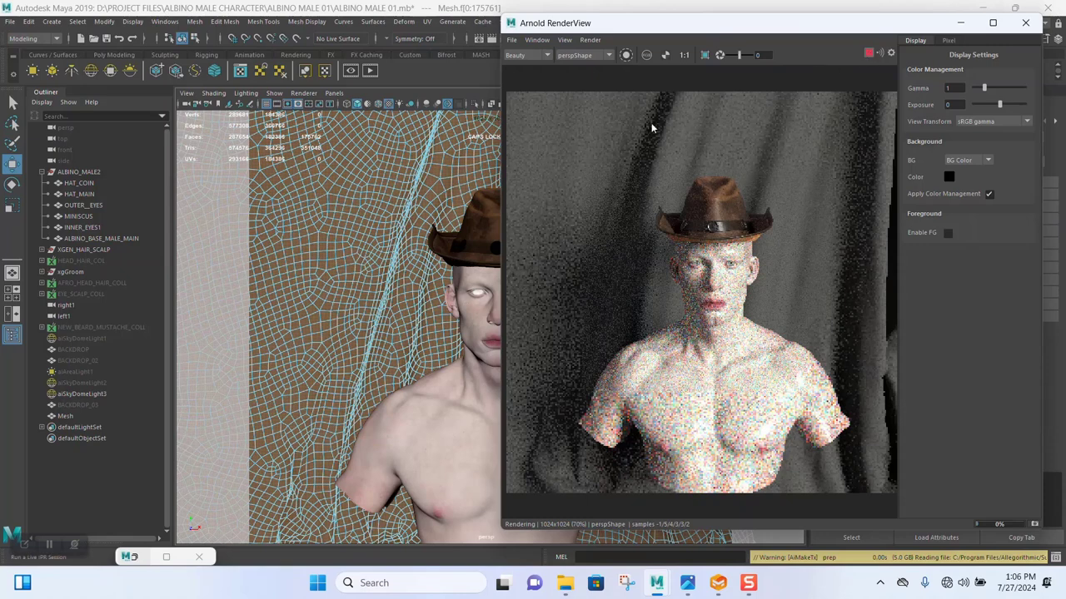
- Restore the cameraView1 bookmark, render that close-up to check the fabric behind the bust, and close the render view
{"action": "left_click", "coordinate": [188, 92]}
{"action": "mouse_move", "coordinate": [274, 290]}
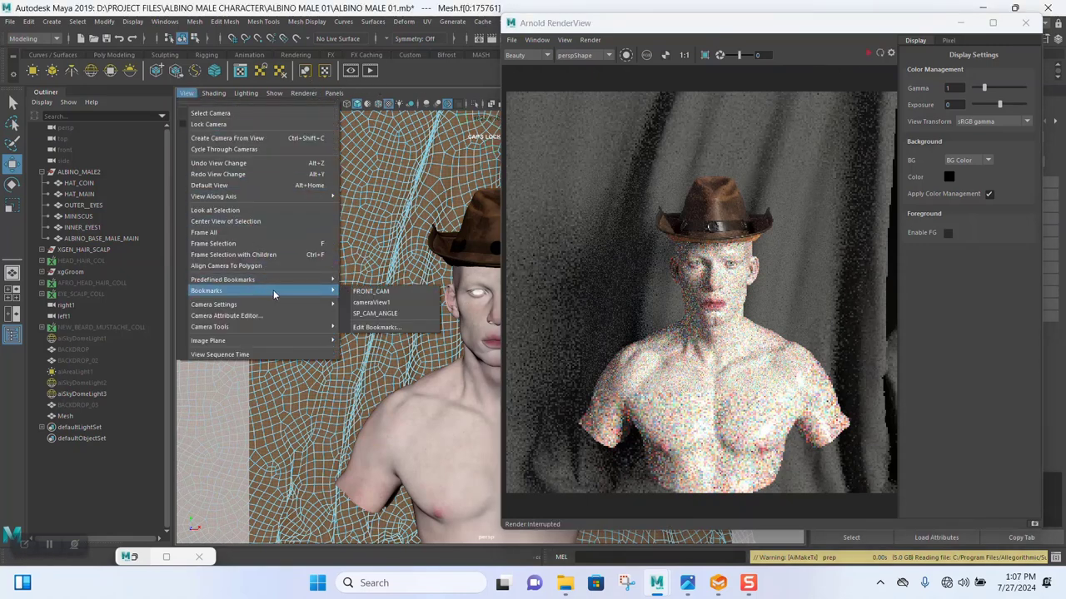
{"action": "left_click", "coordinate": [371, 302]}
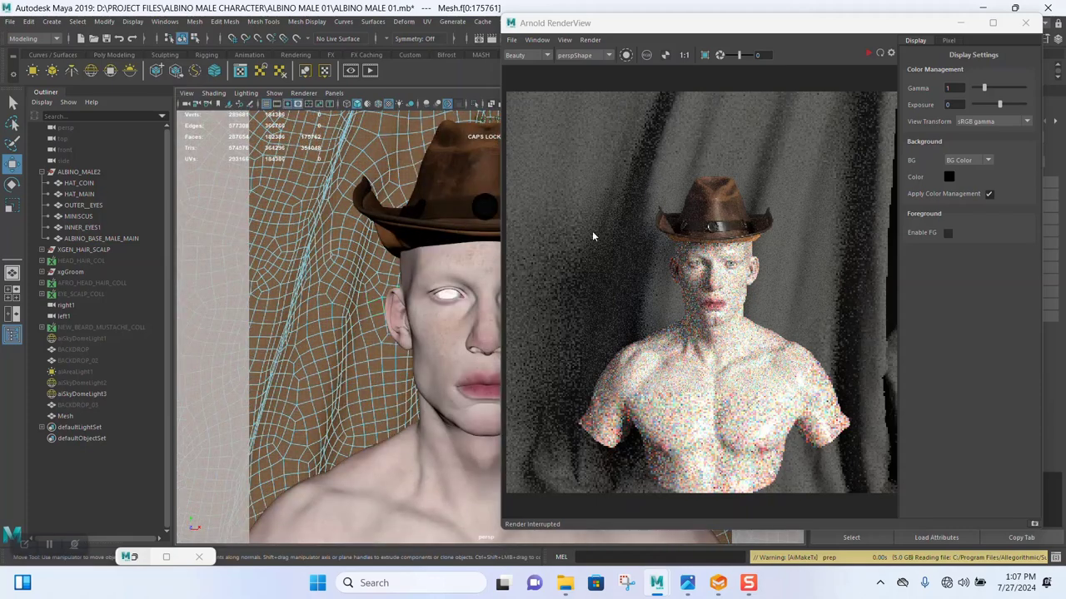
{"action": "left_click", "coordinate": [879, 53]}
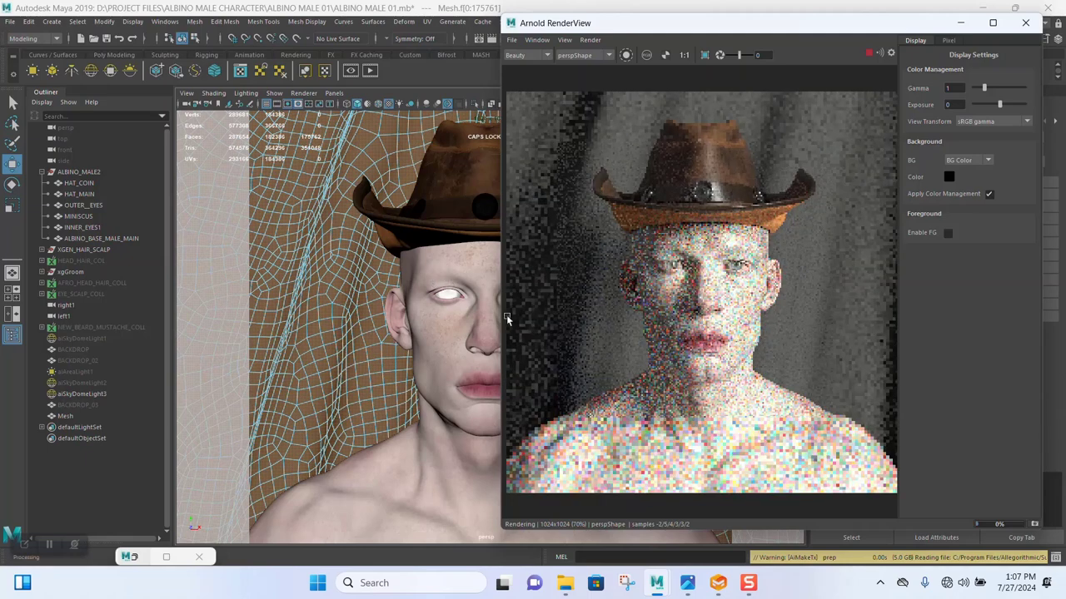
{"action": "scroll", "coordinate": [669, 292], "scroll_direction": "down", "scroll_amount": 2}
{"action": "scroll", "coordinate": [668, 291], "scroll_direction": "up", "scroll_amount": 1}
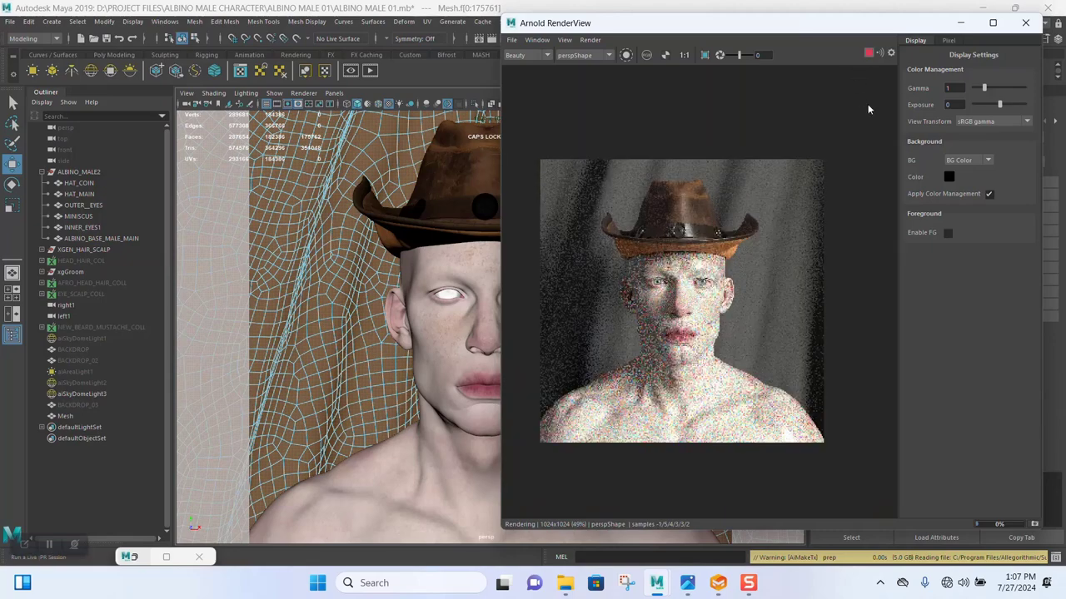
{"action": "left_click", "coordinate": [1025, 23]}
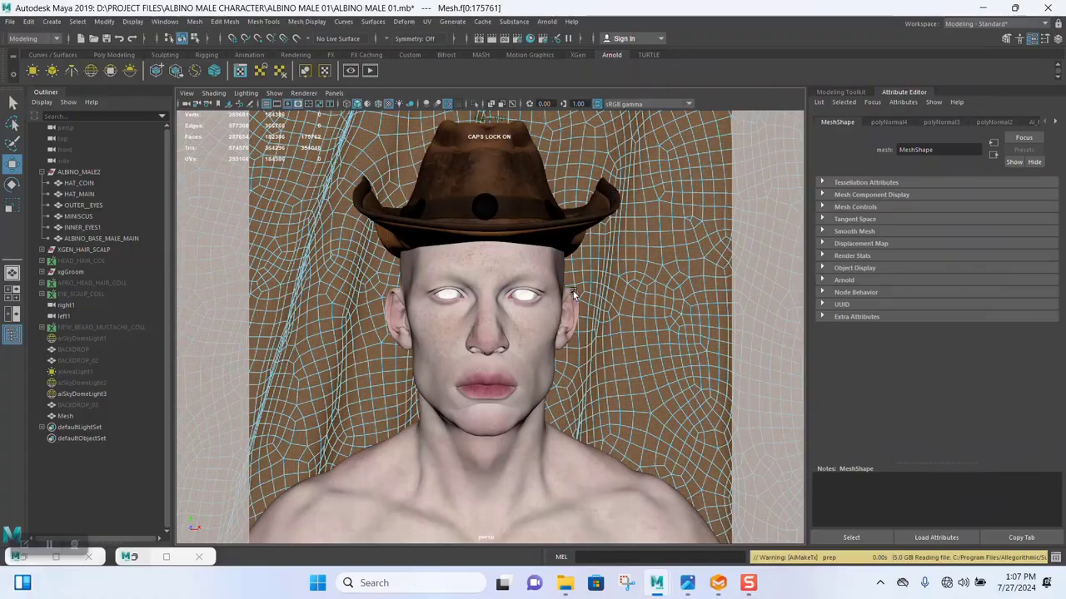
- Return the fabric mesh to object mode, select it as a whole, and scale it down uniformly
{"action": "scroll", "coordinate": [573, 294], "scroll_direction": "down", "scroll_amount": 10}
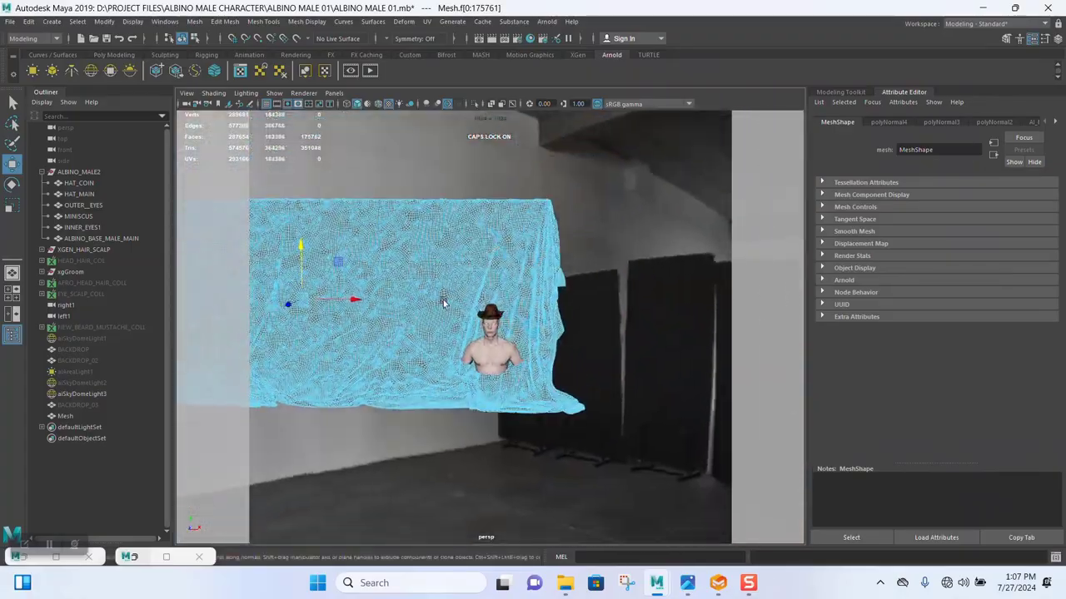
{"action": "scroll", "coordinate": [443, 304], "scroll_direction": "up", "scroll_amount": 8}
{"action": "scroll", "coordinate": [446, 303], "scroll_direction": "down", "scroll_amount": 5}
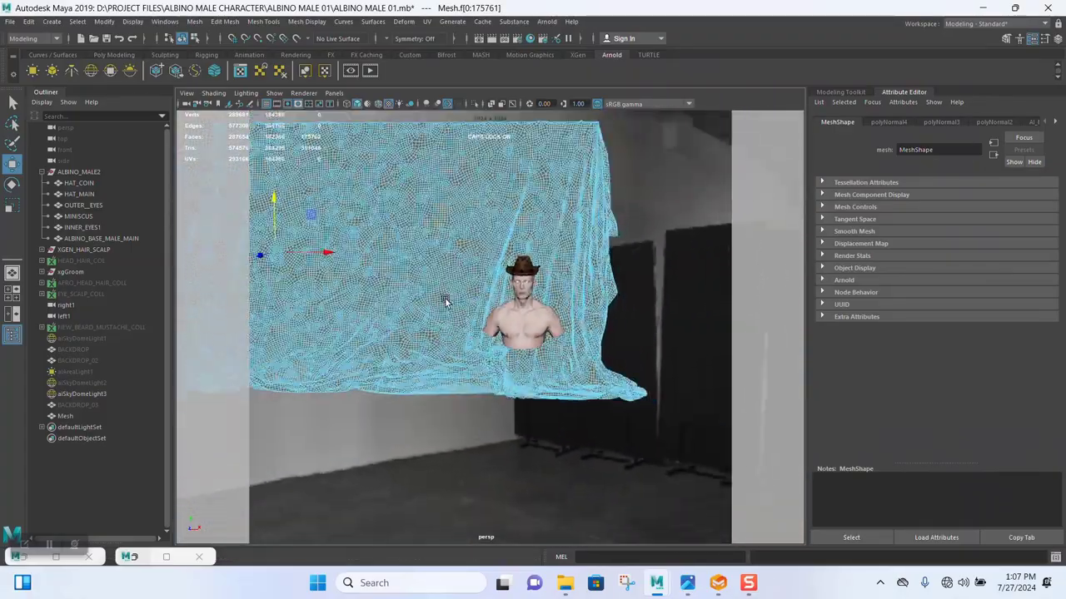
{"action": "scroll", "coordinate": [445, 303], "scroll_direction": "down", "scroll_amount": 3}
{"action": "right_click", "coordinate": [369, 283]}
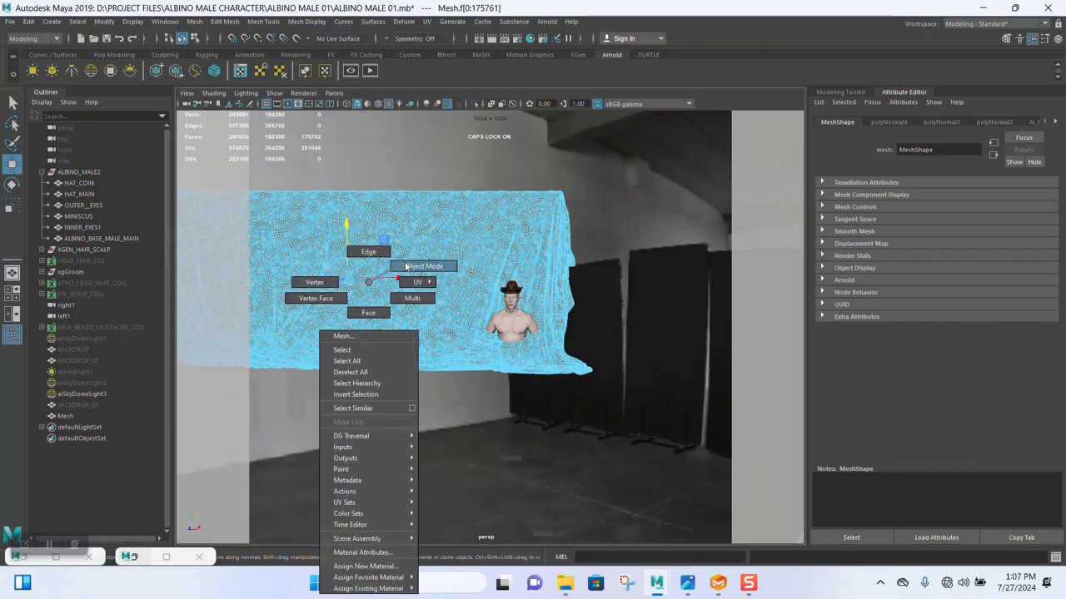
{"action": "left_click", "coordinate": [408, 266]}
{"action": "left_click", "coordinate": [369, 300]}
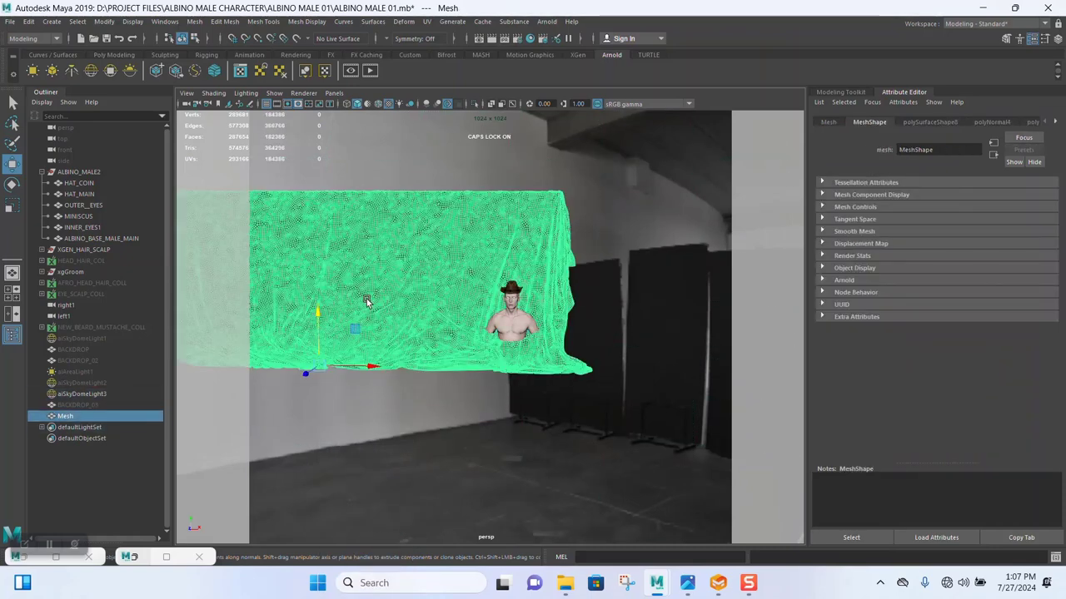
{"action": "key", "text": "r"}
{"action": "left_click_drag", "start_coordinate": [320, 368], "coordinate": [244, 321]}
{"action": "scroll", "coordinate": [373, 369], "scroll_direction": "up", "scroll_amount": 2}
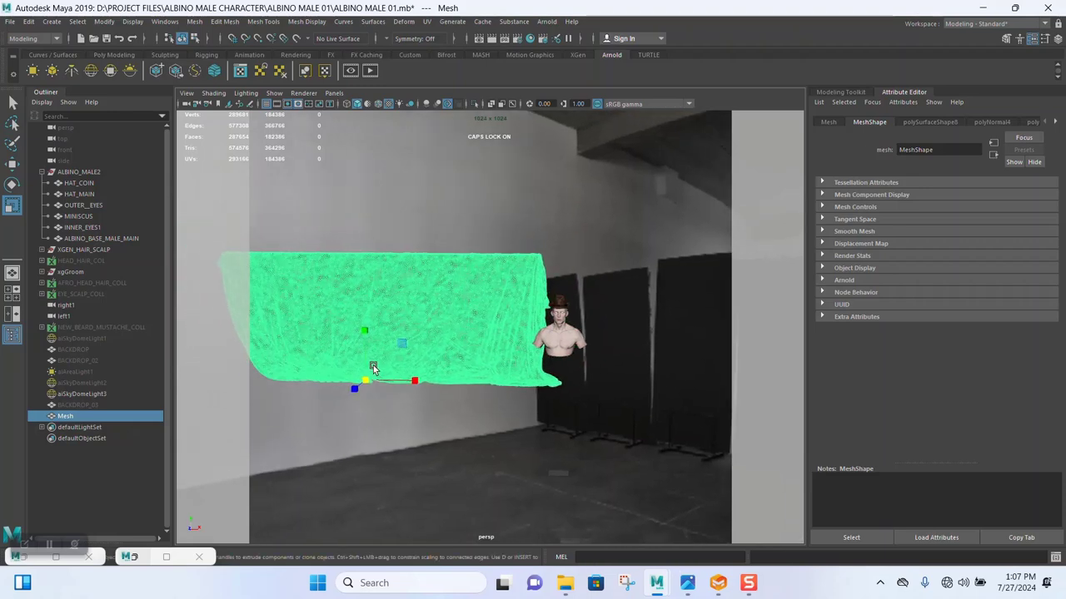
- Move the fabric sideways so it hangs behind the bust again, and raise it slightly
{"action": "left_click_drag", "start_coordinate": [363, 375], "coordinate": [457, 381]}
{"action": "key", "text": "w"}
{"action": "scroll", "coordinate": [567, 332], "scroll_direction": "up", "scroll_amount": 5}
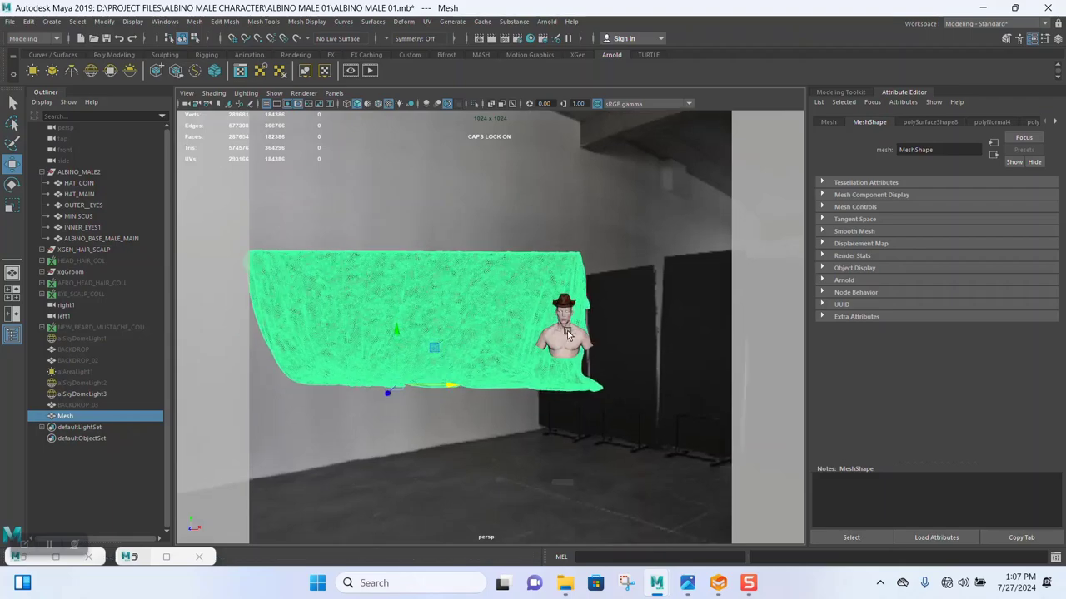
{"action": "scroll", "coordinate": [612, 362], "scroll_direction": "up", "scroll_amount": 3}
{"action": "middle_click_drag", "start_coordinate": [612, 362], "coordinate": [591, 378], "text": "alt"}
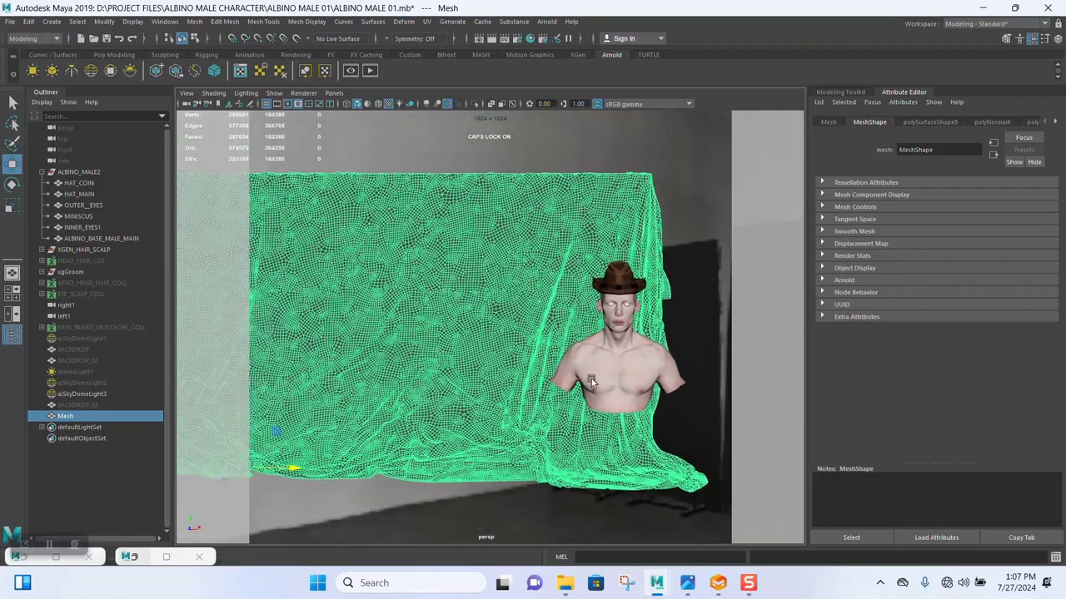
{"action": "scroll", "coordinate": [591, 379], "scroll_direction": "down", "scroll_amount": 5}
{"action": "left_click_drag", "start_coordinate": [354, 382], "coordinate": [357, 356]}
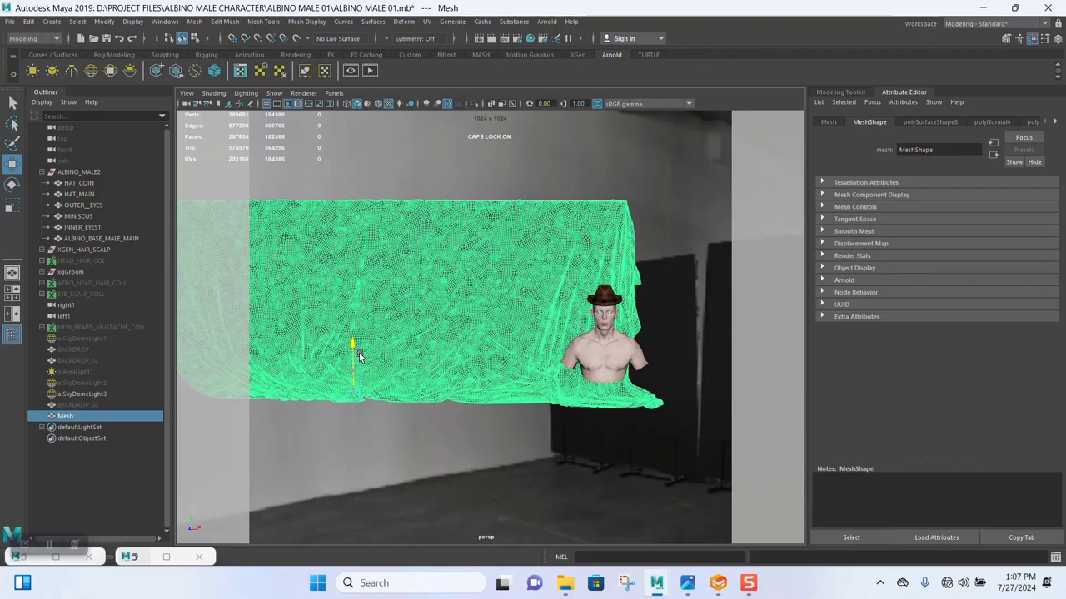
{"action": "middle_click_drag", "start_coordinate": [457, 398], "coordinate": [459, 424], "text": "alt"}
{"action": "left_click_drag", "start_coordinate": [408, 423], "coordinate": [414, 423]}
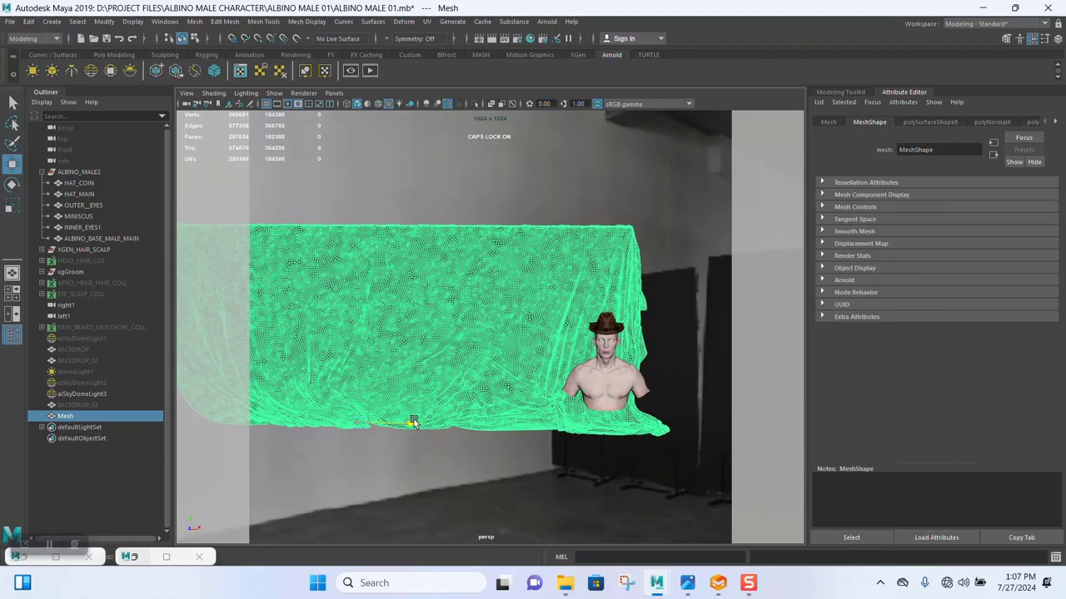
- Scale the fabric slightly wider so its near edge extends farther past the bust's shoulder
{"action": "scroll", "coordinate": [624, 356], "scroll_direction": "up", "scroll_amount": 2}
{"action": "middle_click_drag", "start_coordinate": [625, 356], "coordinate": [488, 303], "text": "alt"}
{"action": "scroll", "coordinate": [564, 360], "scroll_direction": "up", "scroll_amount": 5}
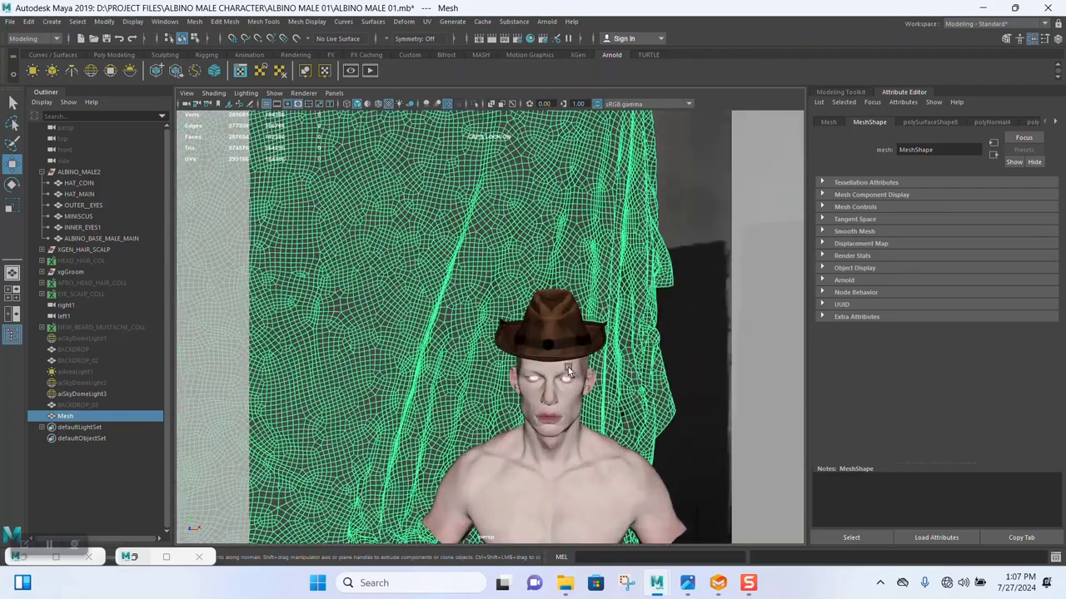
{"action": "scroll", "coordinate": [571, 355], "scroll_direction": "up", "scroll_amount": 5}
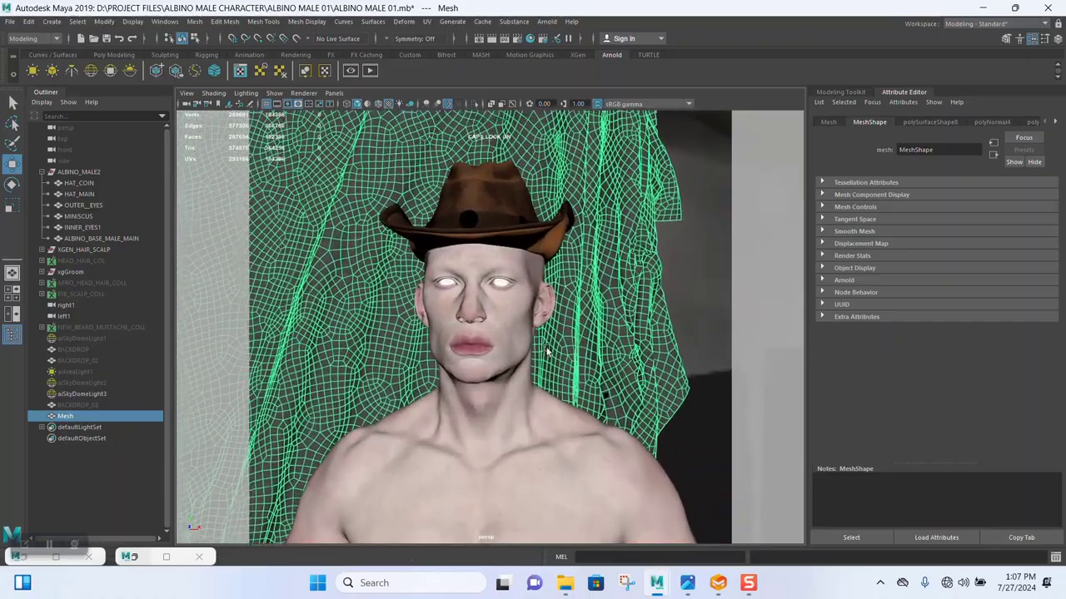
{"action": "scroll", "coordinate": [554, 332], "scroll_direction": "down", "scroll_amount": 8}
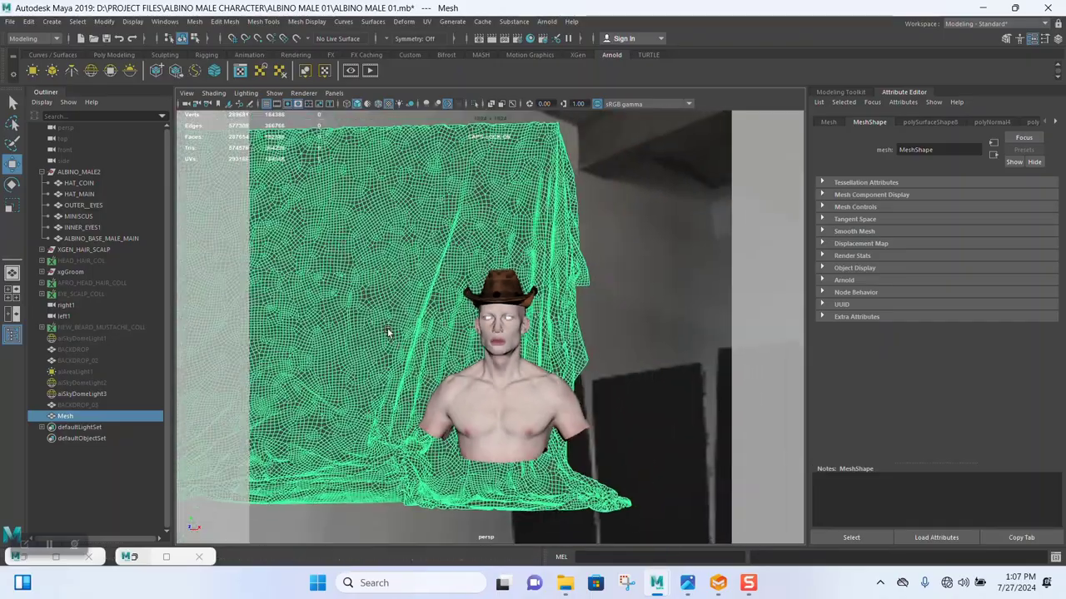
{"action": "middle_click_drag", "start_coordinate": [374, 420], "coordinate": [416, 427], "text": "alt"}
{"action": "key", "text": "r"}
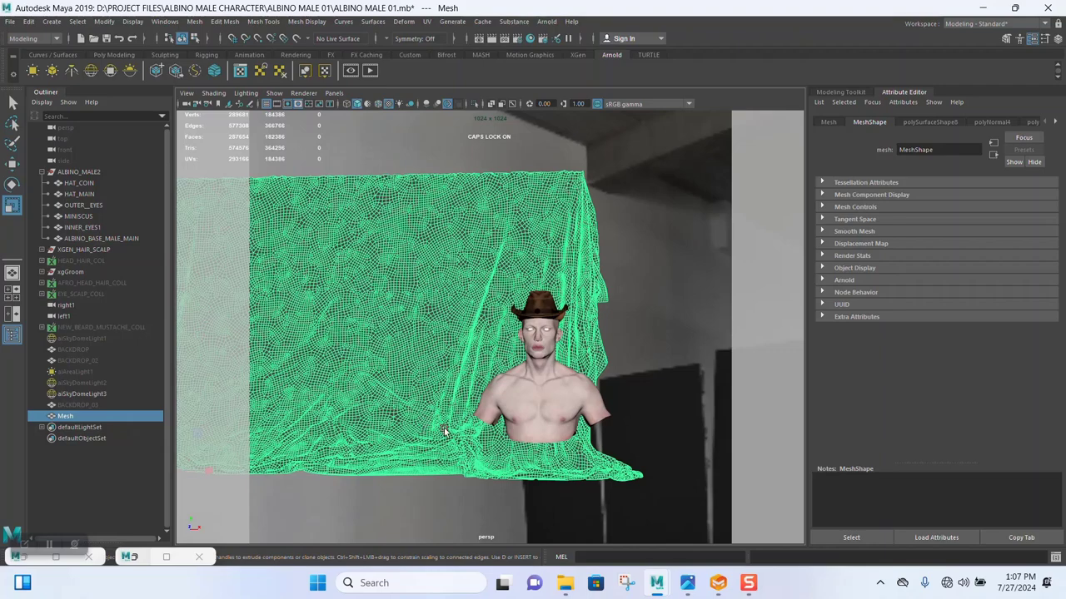
{"action": "scroll", "coordinate": [444, 430], "scroll_direction": "down", "scroll_amount": 5}
{"action": "middle_click_drag", "start_coordinate": [358, 378], "coordinate": [476, 391], "text": "alt"}
{"action": "left_click_drag", "start_coordinate": [510, 412], "coordinate": [517, 410]}
{"action": "middle_click_drag", "start_coordinate": [583, 384], "coordinate": [339, 385], "text": "alt"}
{"action": "scroll", "coordinate": [478, 391], "scroll_direction": "up", "scroll_amount": 5}
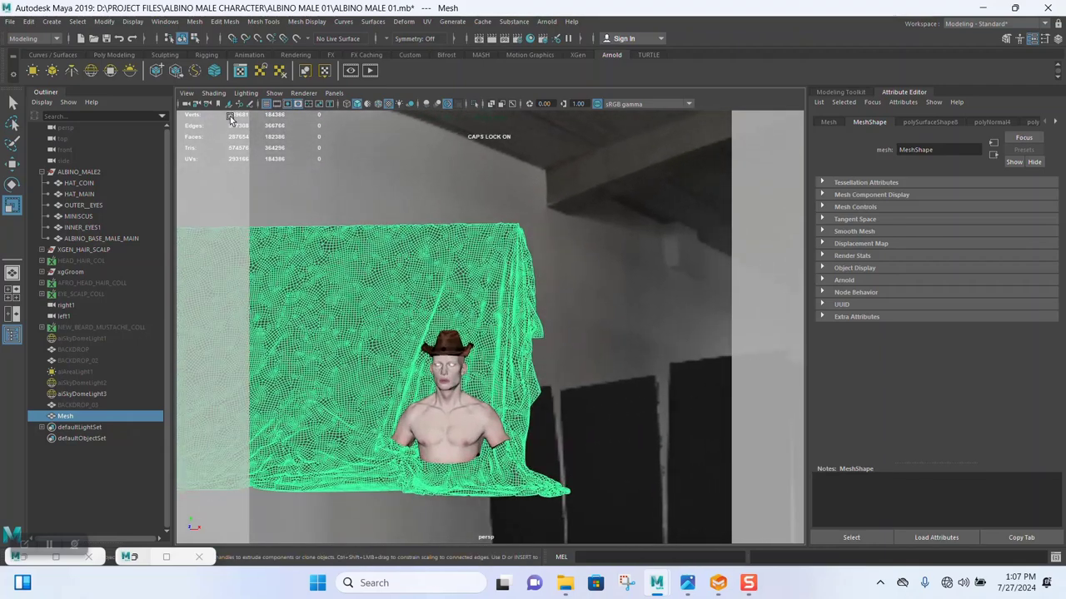
- Restore the cameraView1 close-up of the bust and save the scene
{"action": "left_click", "coordinate": [187, 94]}
{"action": "mouse_move", "coordinate": [312, 292]}
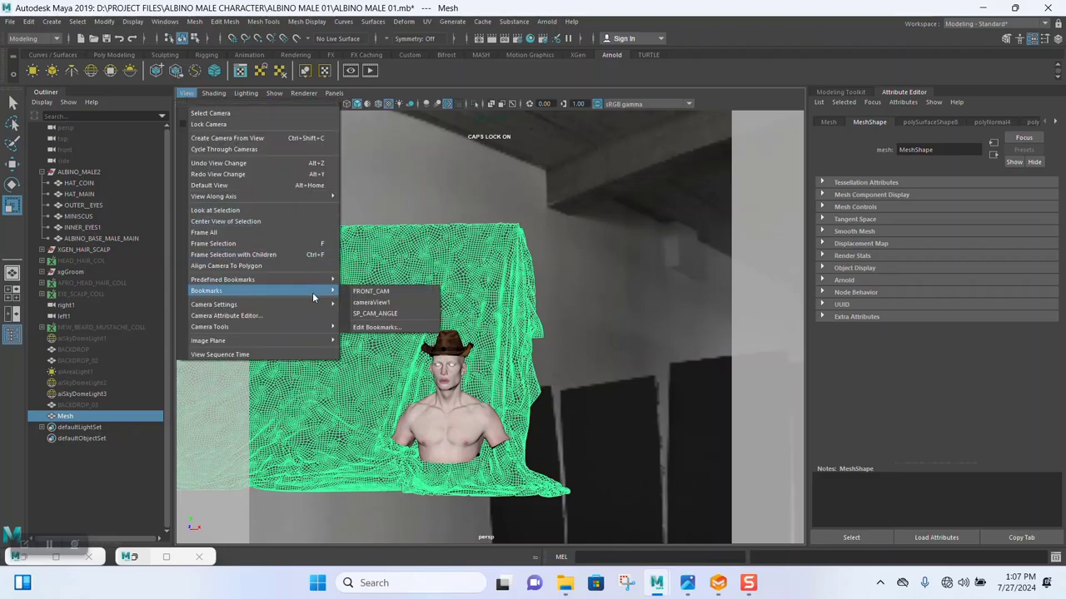
{"action": "left_click", "coordinate": [367, 302]}
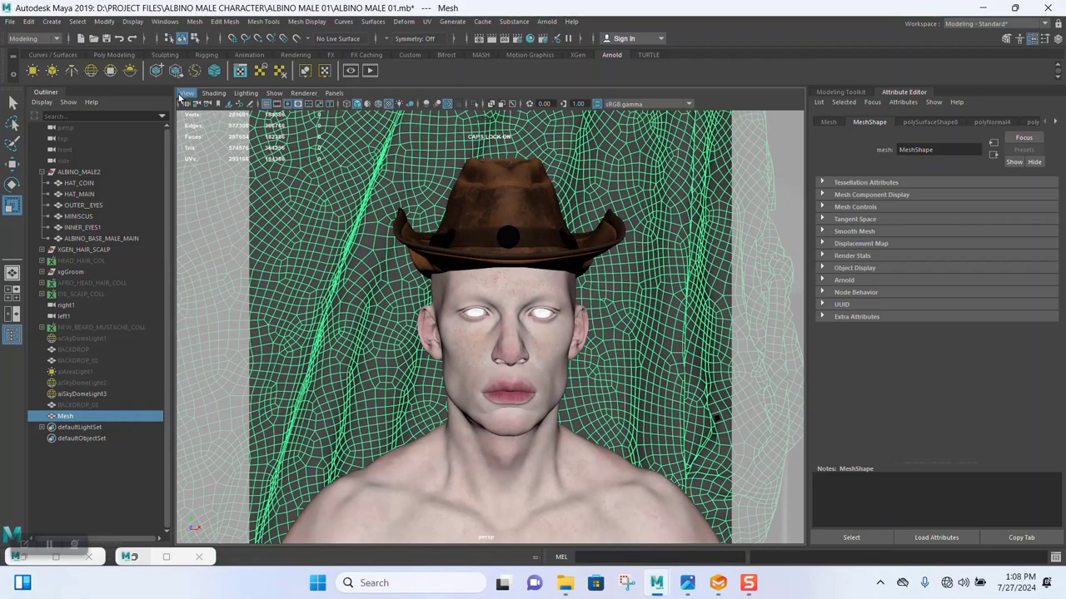
{"action": "key", "text": "ctrl+s"}
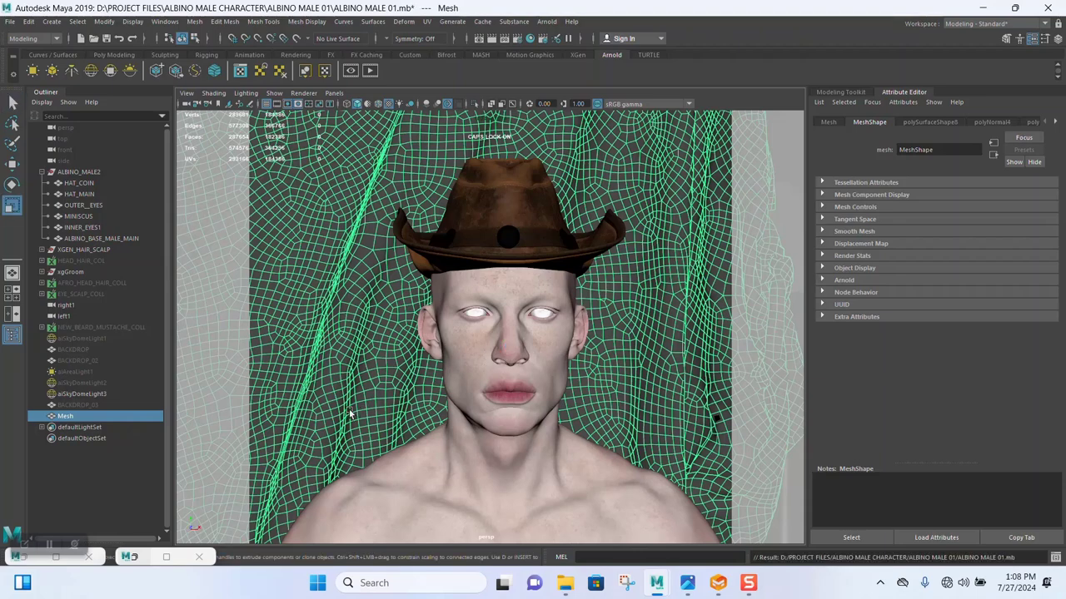
- Reopen the Arnold RenderView and render the close-up to check the resized fabric
{"action": "left_click", "coordinate": [169, 556]}
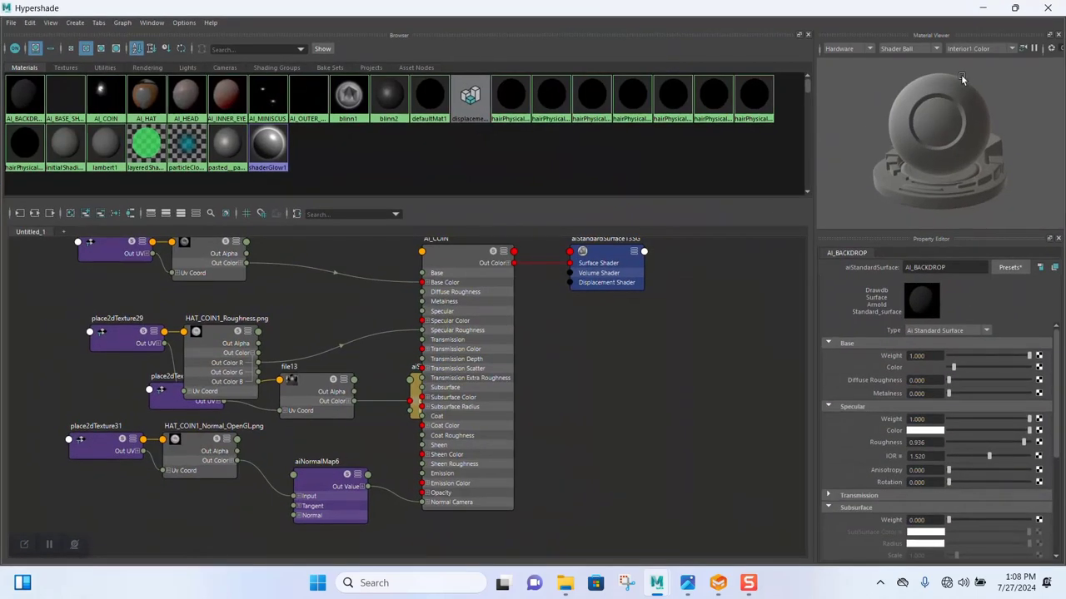
{"action": "left_click", "coordinate": [983, 7]}
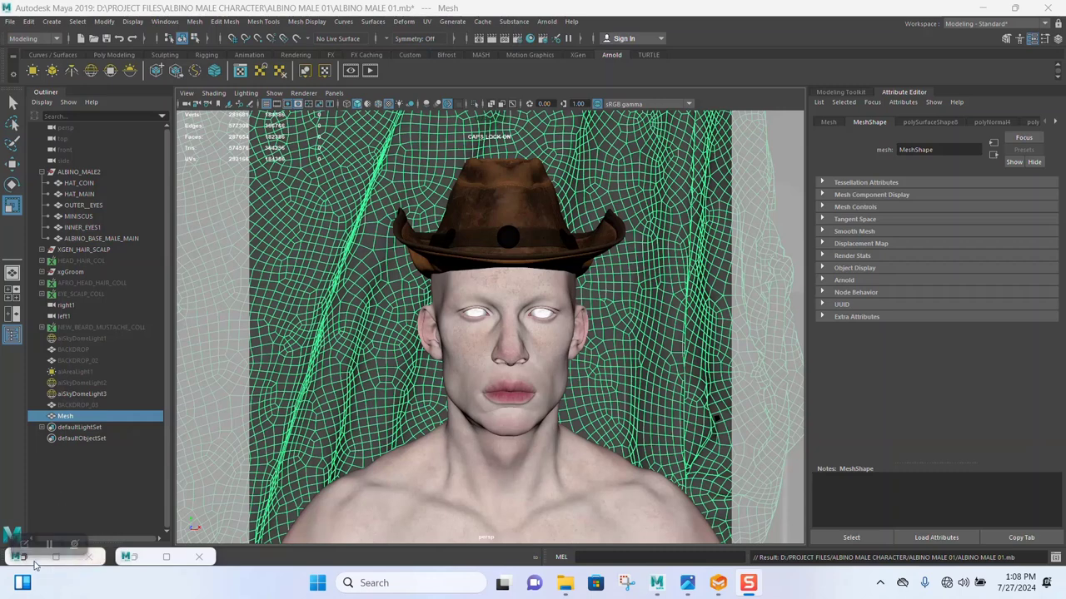
{"action": "left_click", "coordinate": [88, 556]}
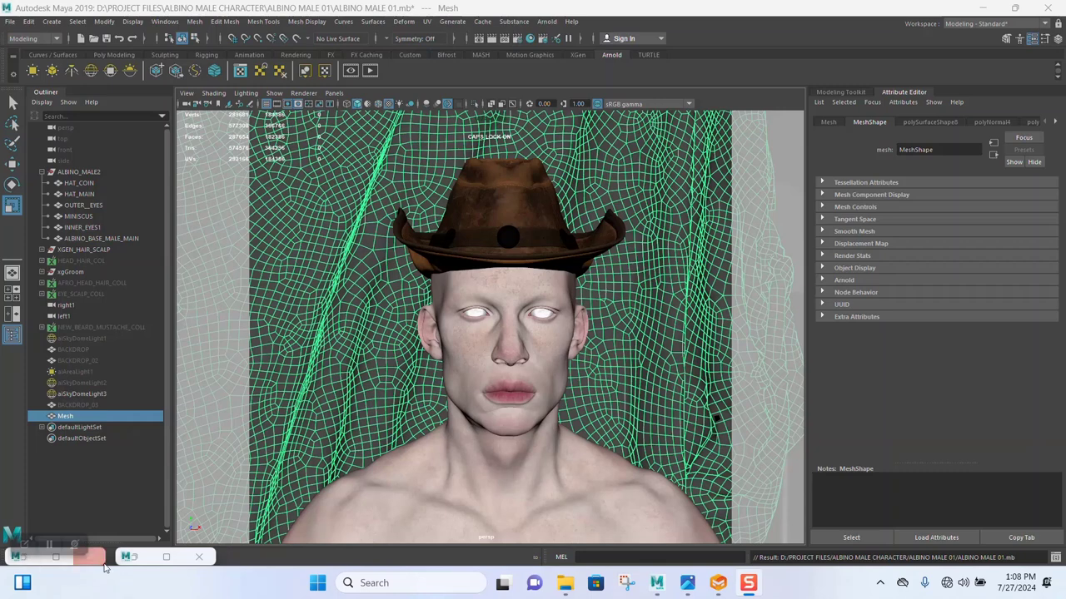
{"action": "left_click", "coordinate": [352, 73]}
{"action": "left_click", "coordinate": [880, 54]}
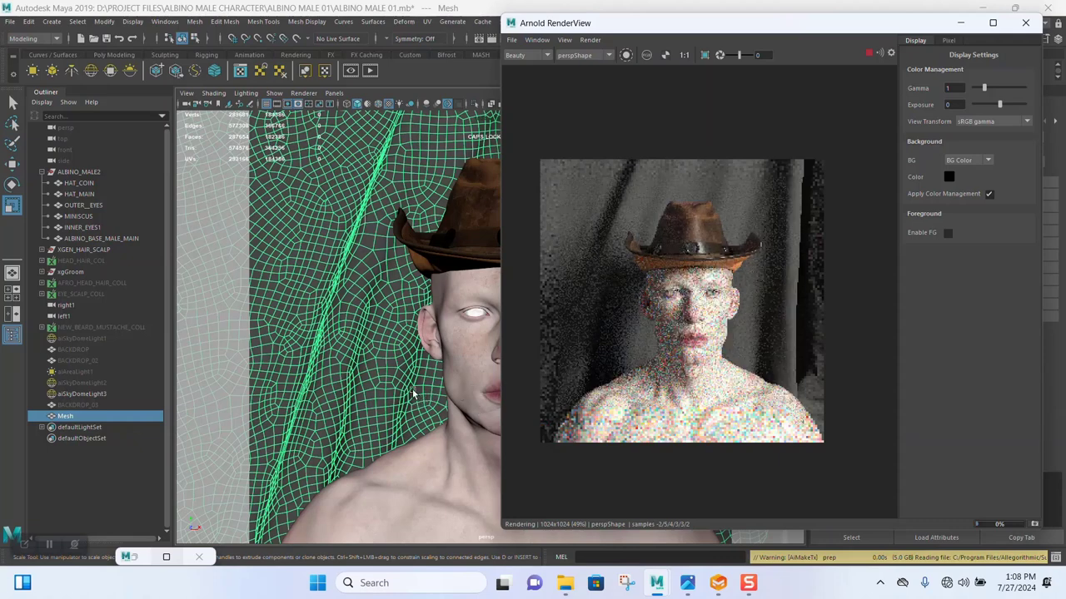
- Reframe the perspective view slightly closer on the bust and stop the running Arnold render
{"action": "right_click_drag", "start_coordinate": [412, 377], "coordinate": [417, 407], "text": "alt"}
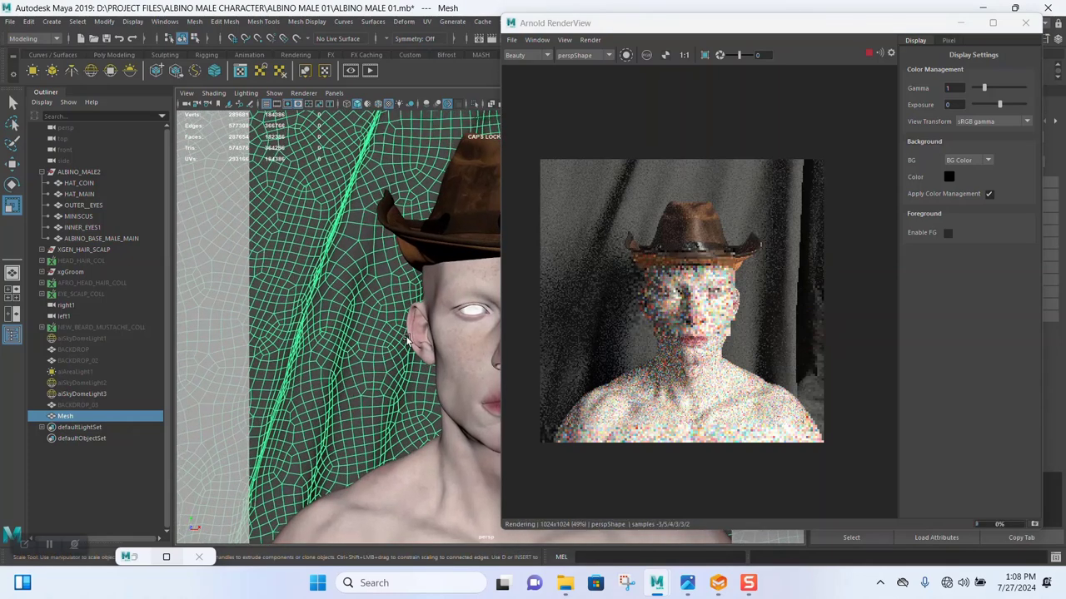
{"action": "left_click", "coordinate": [186, 93]}
{"action": "mouse_move", "coordinate": [272, 290]}
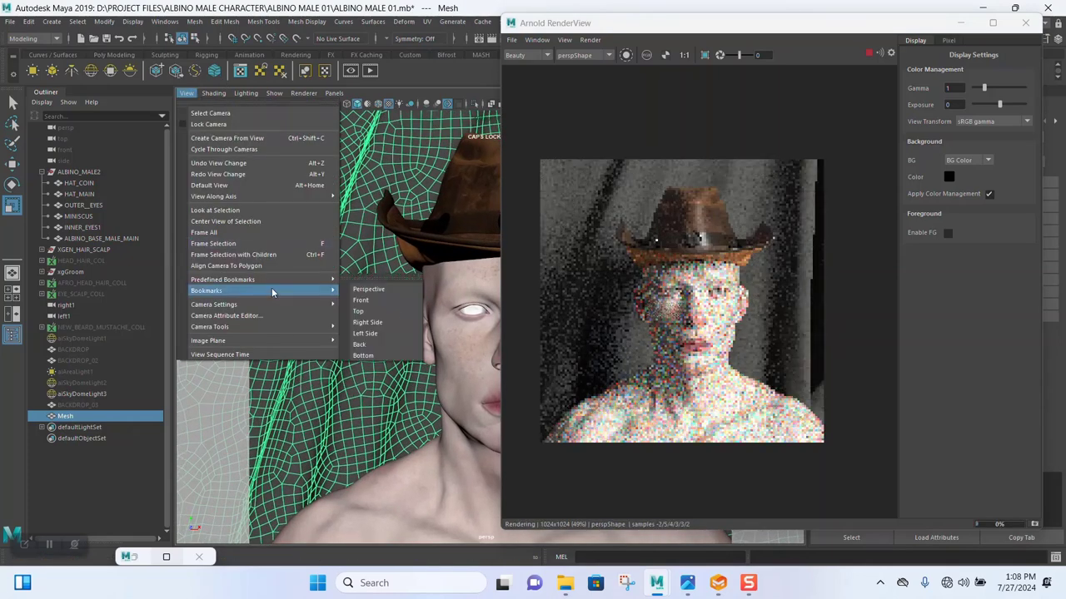
{"action": "left_click", "coordinate": [376, 305]}
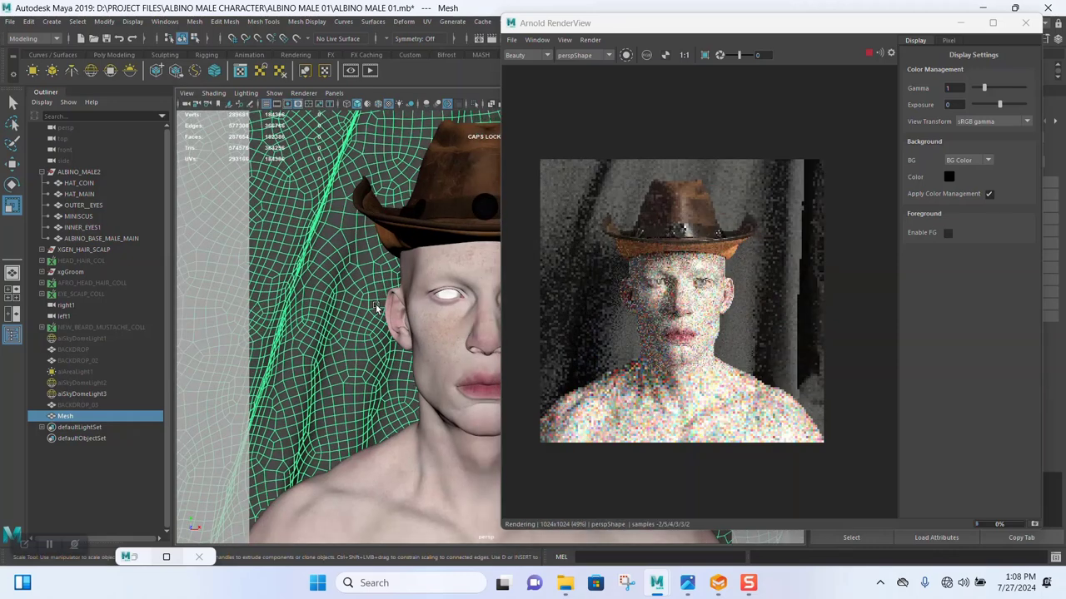
{"action": "left_click", "coordinate": [867, 53]}
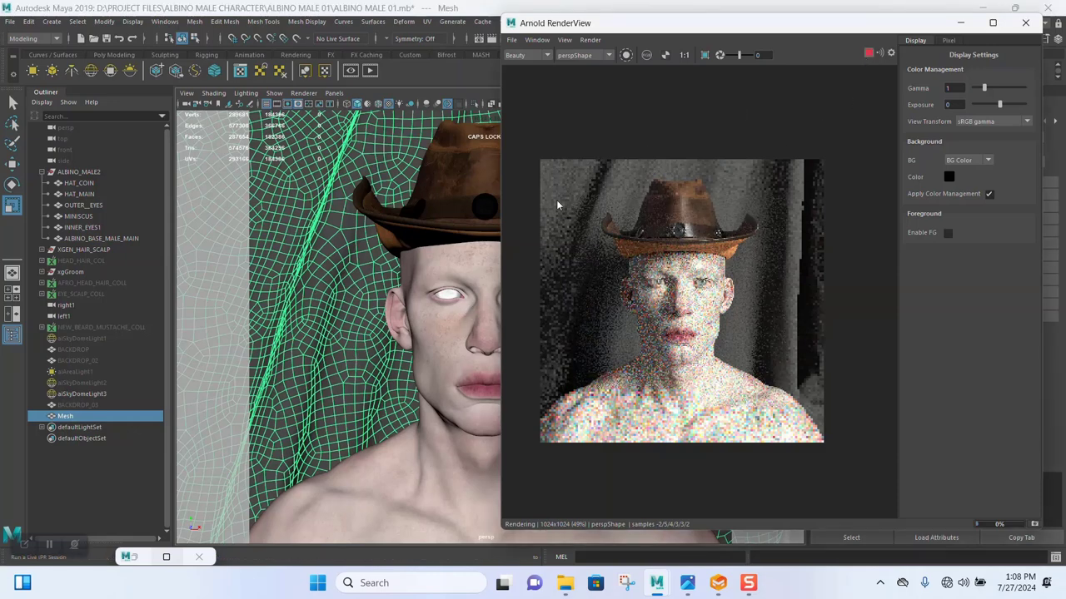
- In the top view, move the fabric slightly sideways so its near edge extends farther past the bust's shoulder
{"action": "left_click", "coordinate": [337, 333]}
{"action": "key", "text": "space"}
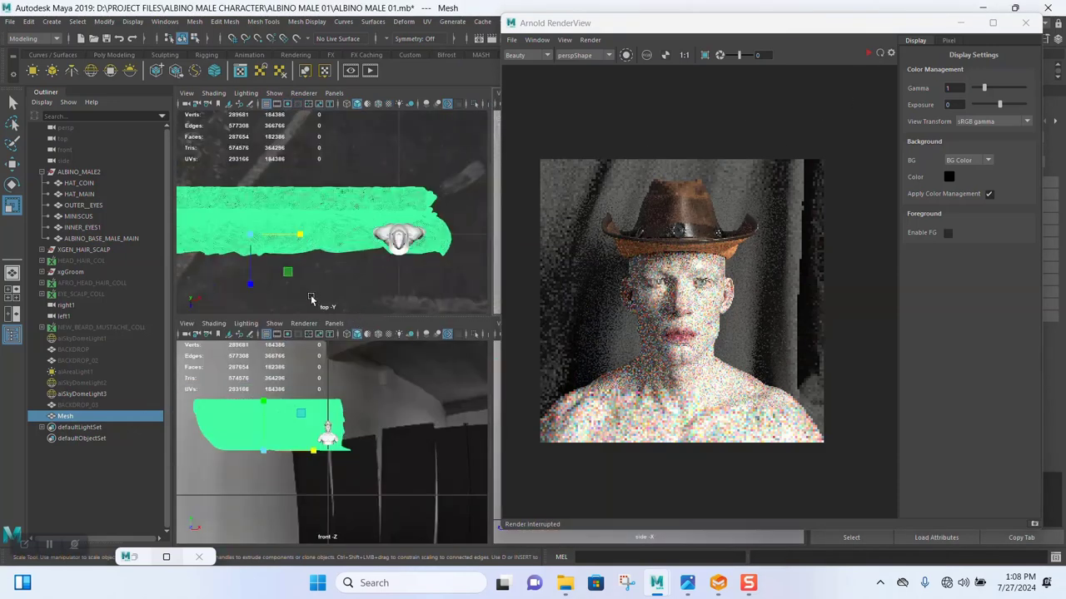
{"action": "key", "text": "w"}
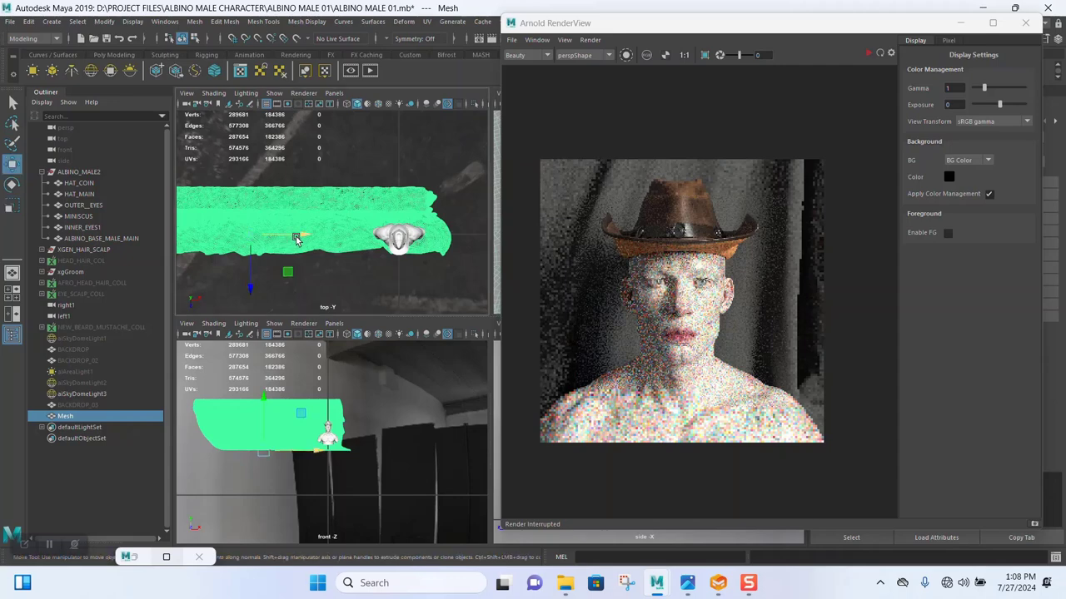
{"action": "scroll", "coordinate": [776, 306], "scroll_direction": "up", "scroll_amount": 4}
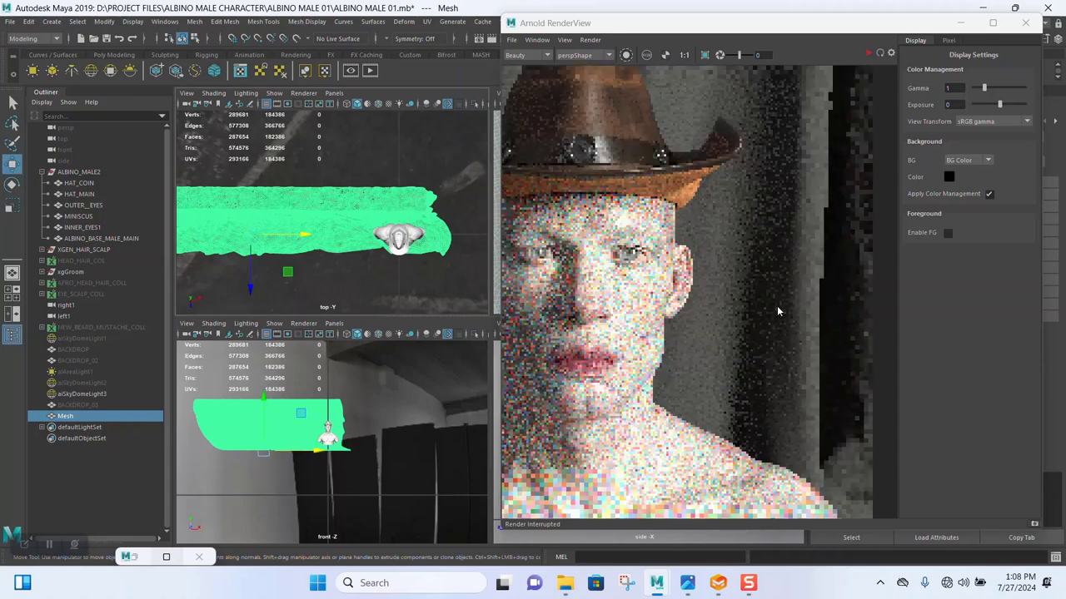
{"action": "scroll", "coordinate": [777, 305], "scroll_direction": "down", "scroll_amount": 4}
{"action": "left_click_drag", "start_coordinate": [304, 239], "coordinate": [311, 240]}
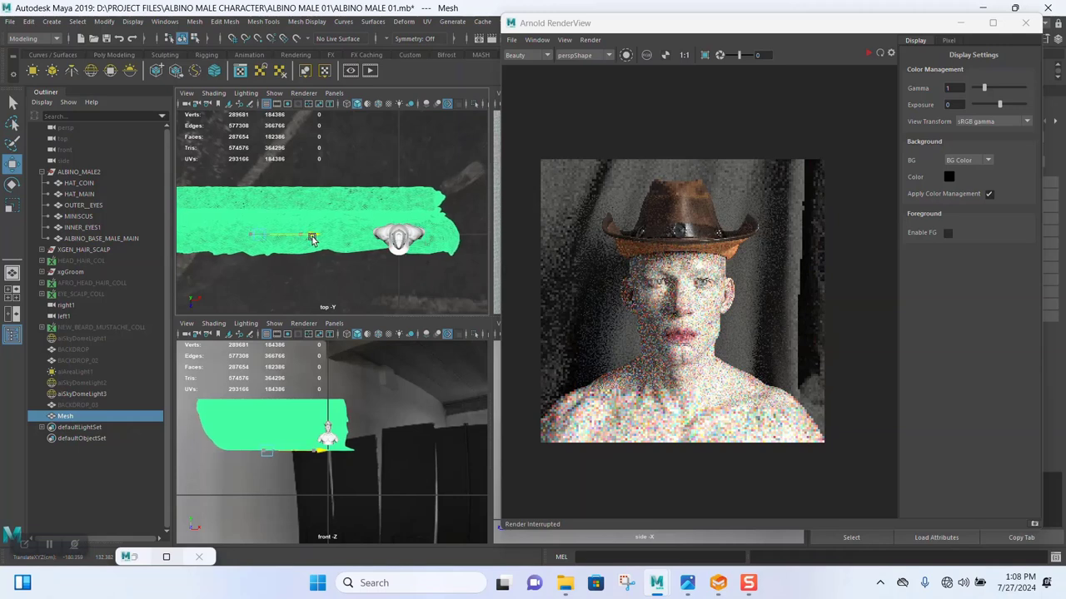
- Restart the Arnold render and check the shifted fabric edge beside the bust
{"action": "left_click", "coordinate": [867, 53]}
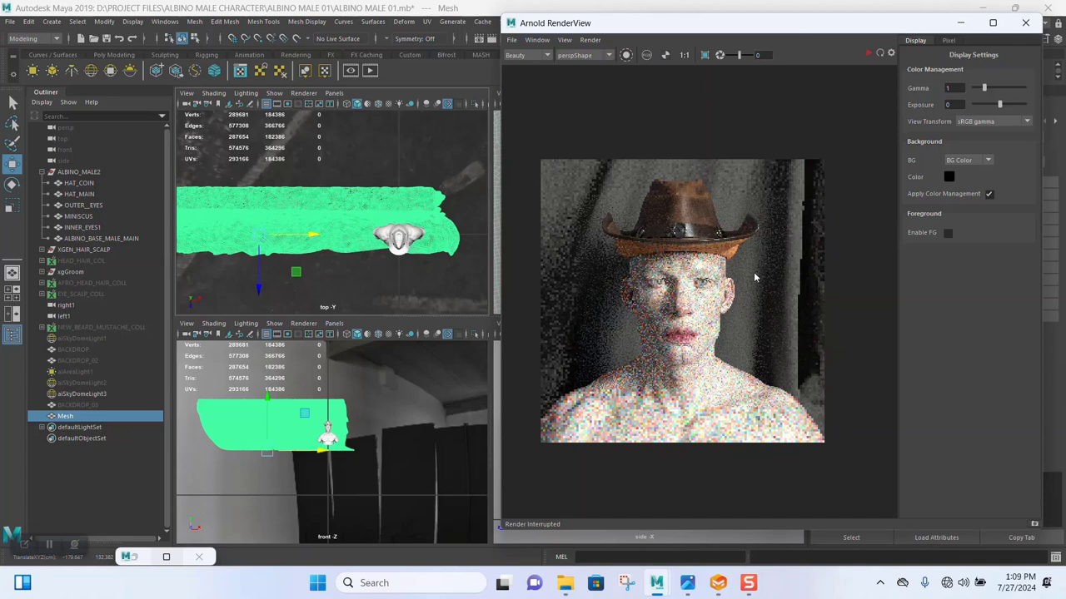
{"action": "left_click", "coordinate": [878, 52]}
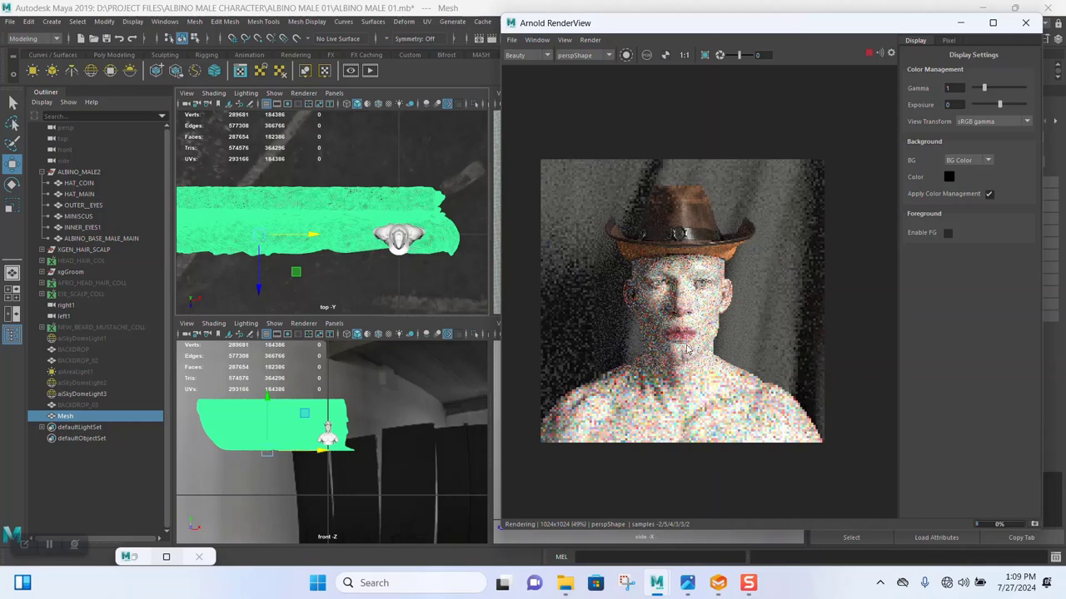
{"action": "scroll", "coordinate": [673, 332], "scroll_direction": "up", "scroll_amount": 2}
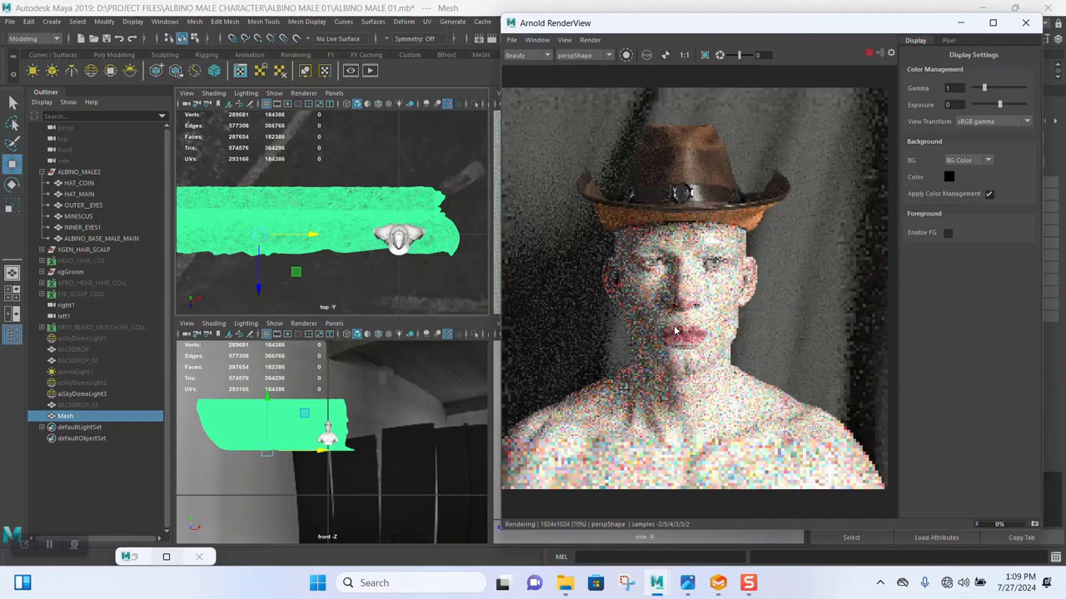
{"action": "scroll", "coordinate": [673, 332], "scroll_direction": "down", "scroll_amount": 2}
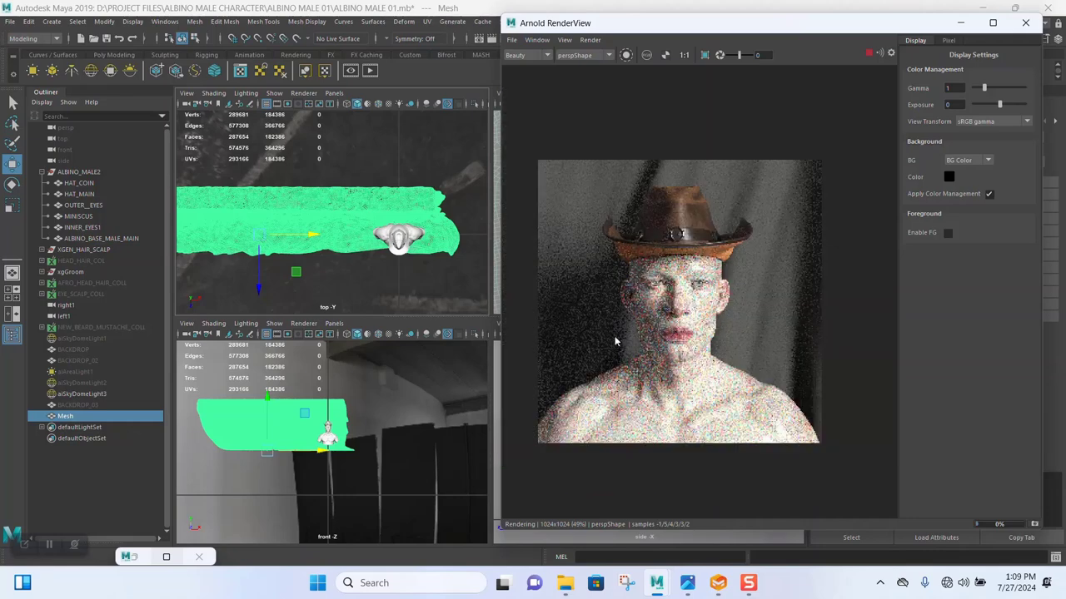
- Examine how the fabric's edge and folds sit around the bust in the front view and in the Arnold render
{"action": "scroll", "coordinate": [375, 450], "scroll_direction": "up", "scroll_amount": 4}
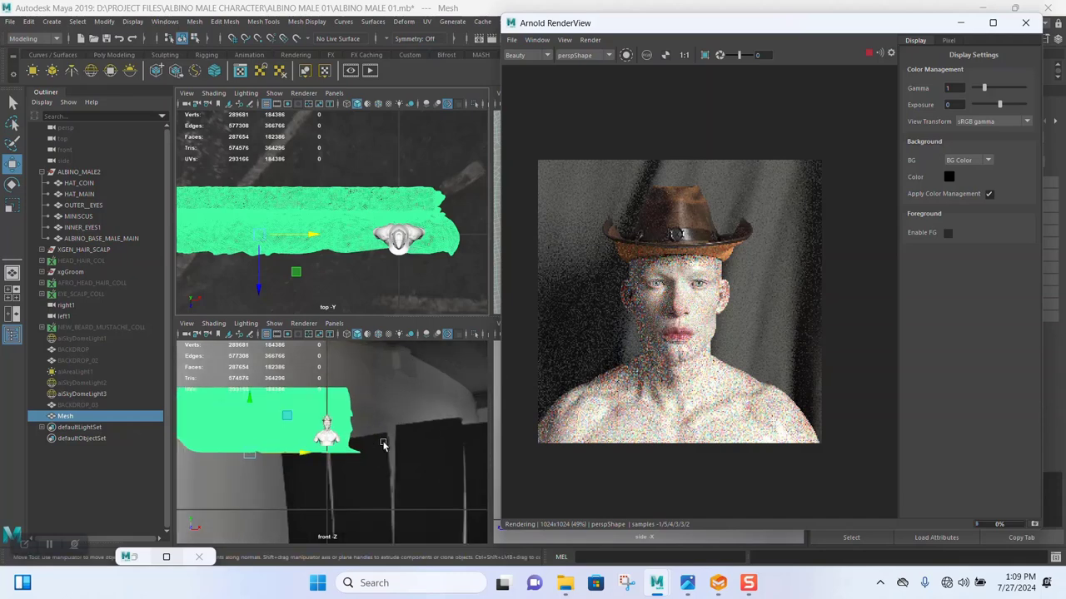
{"action": "scroll", "coordinate": [395, 445], "scroll_direction": "up", "scroll_amount": 2}
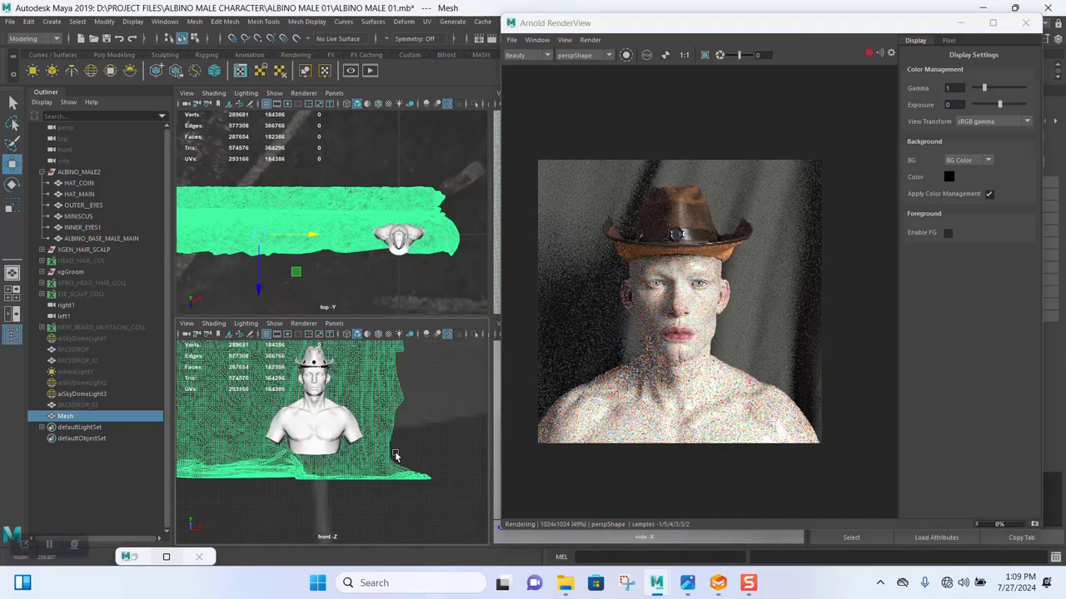
{"action": "scroll", "coordinate": [408, 413], "scroll_direction": "up", "scroll_amount": 5}
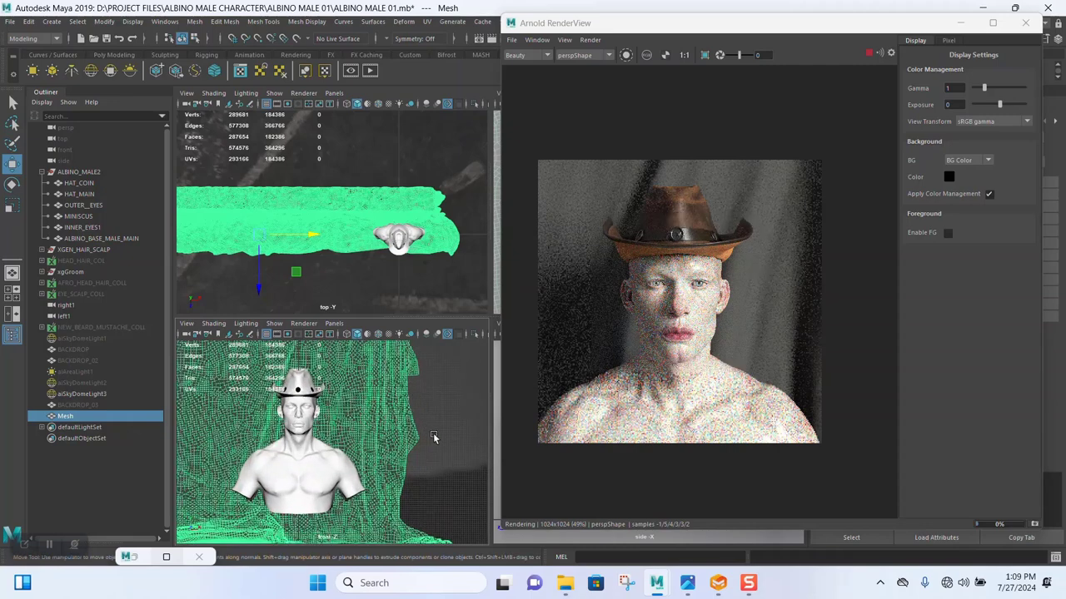
{"action": "scroll", "coordinate": [433, 437], "scroll_direction": "up", "scroll_amount": 3}
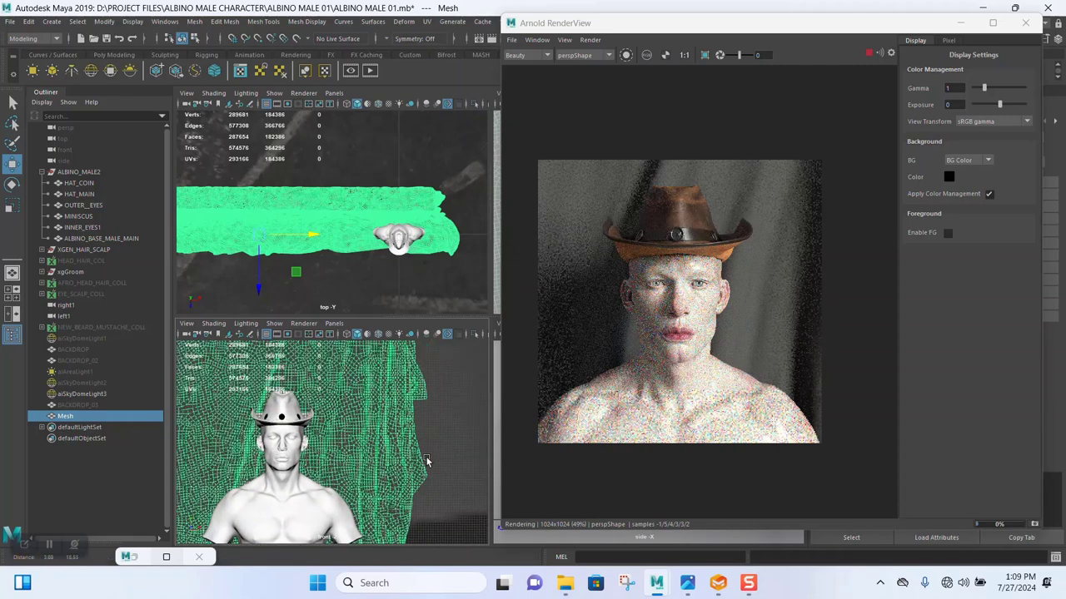
{"action": "scroll", "coordinate": [439, 419], "scroll_direction": "up", "scroll_amount": 3}
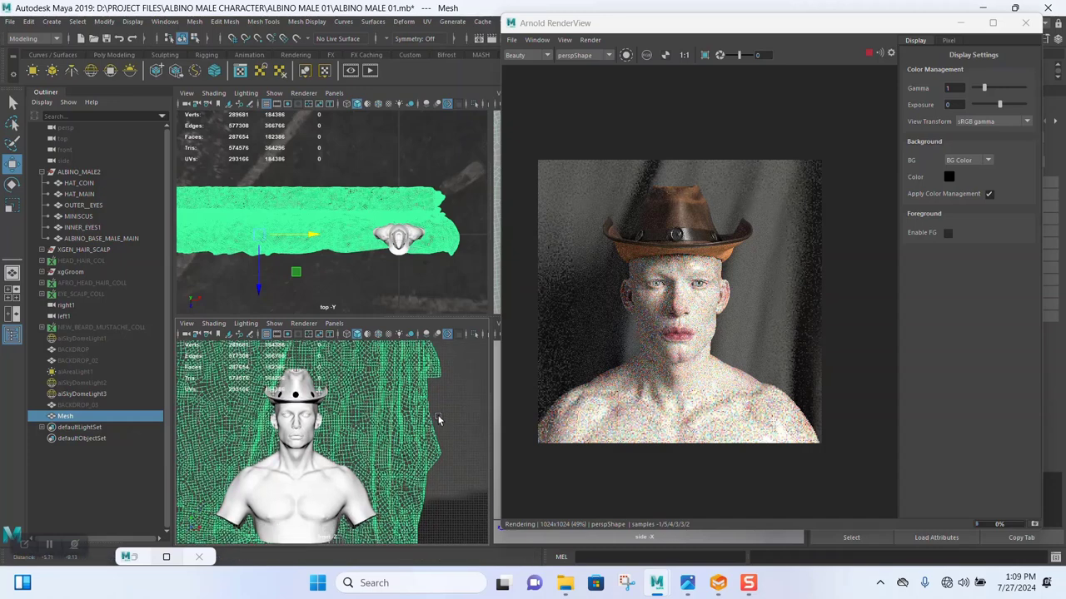
{"action": "scroll", "coordinate": [438, 419], "scroll_direction": "up", "scroll_amount": 2}
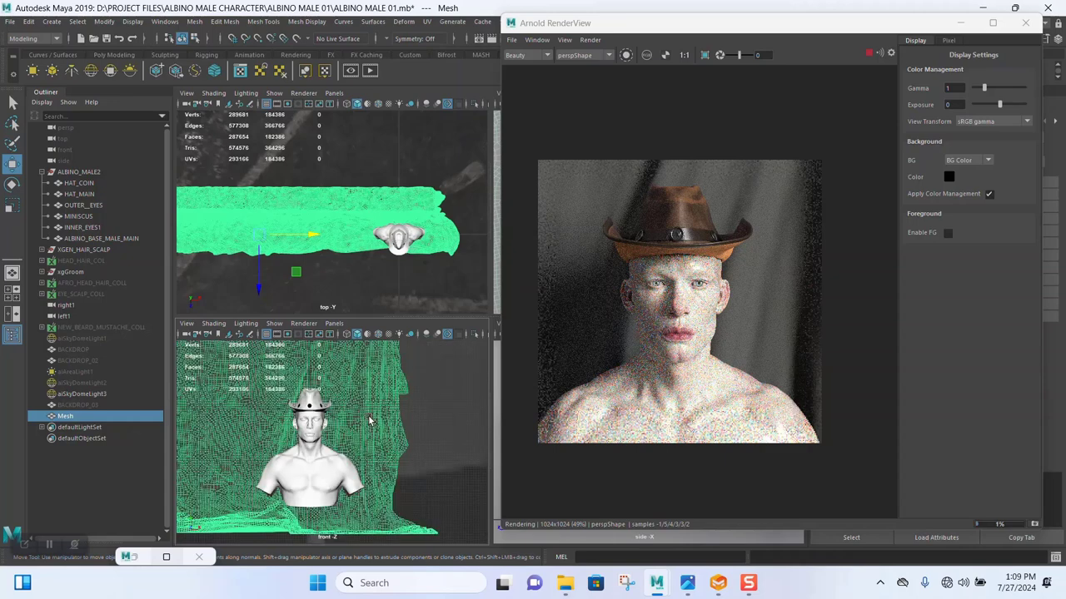
{"action": "scroll", "coordinate": [369, 422], "scroll_direction": "down", "scroll_amount": 3}
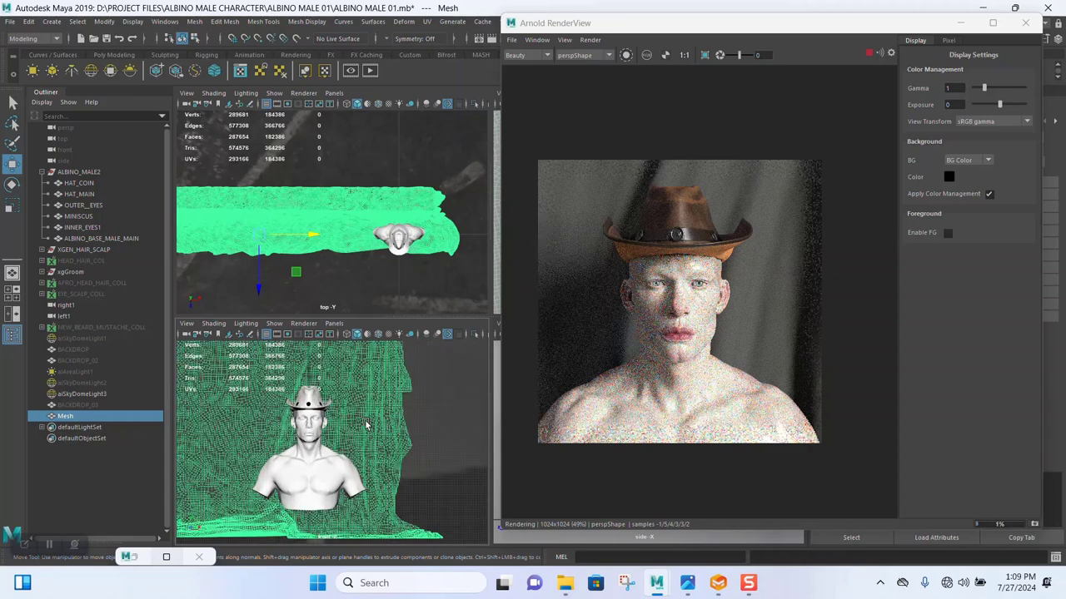
{"action": "scroll", "coordinate": [366, 424], "scroll_direction": "up", "scroll_amount": 2}
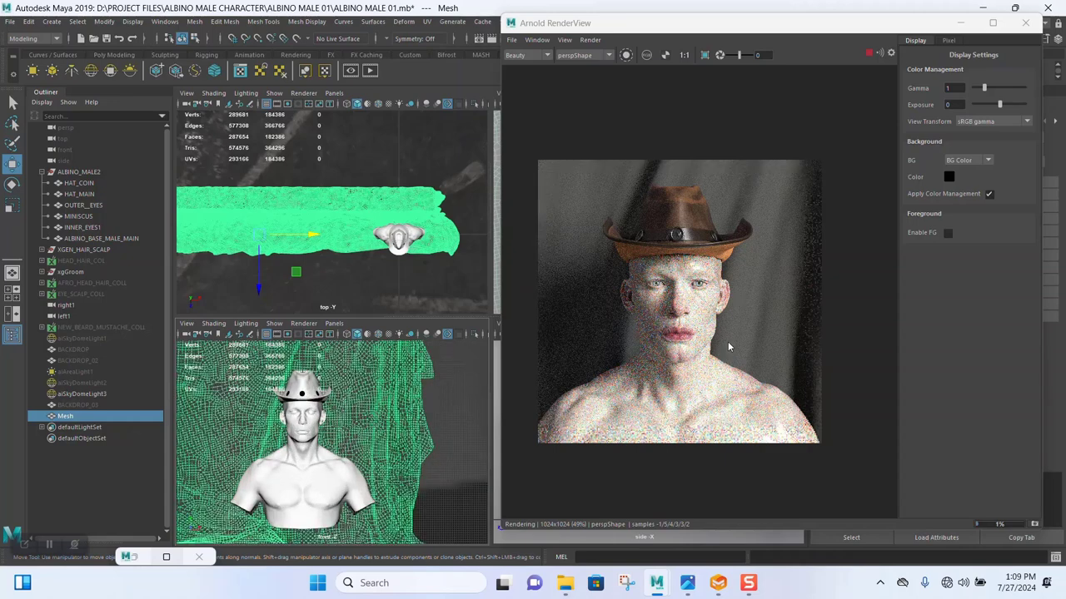
{"action": "scroll", "coordinate": [727, 304], "scroll_direction": "up", "scroll_amount": 2}
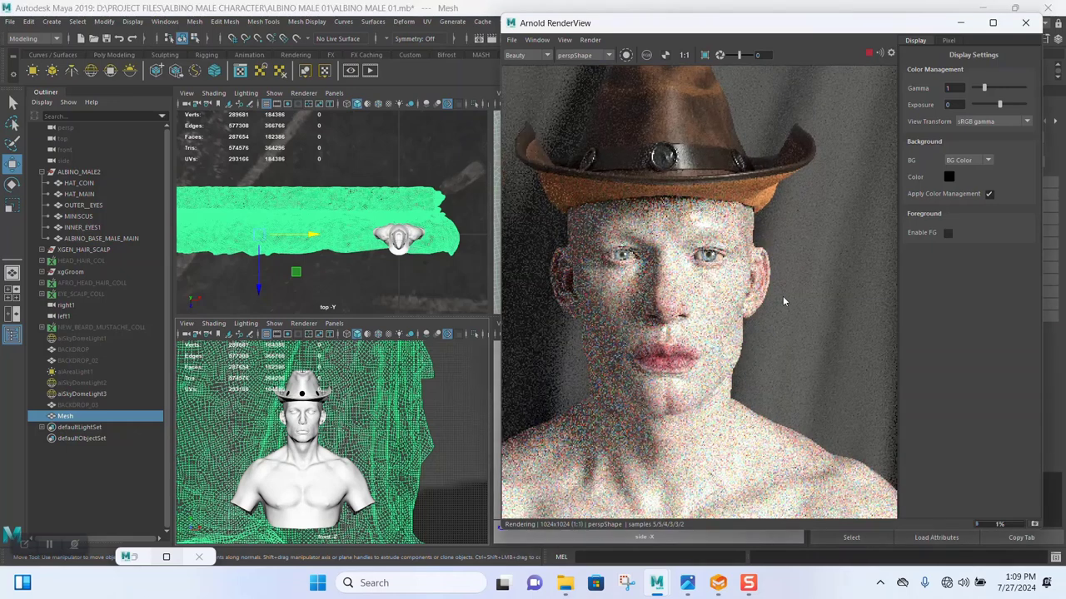
{"action": "scroll", "coordinate": [742, 301], "scroll_direction": "down", "scroll_amount": 2}
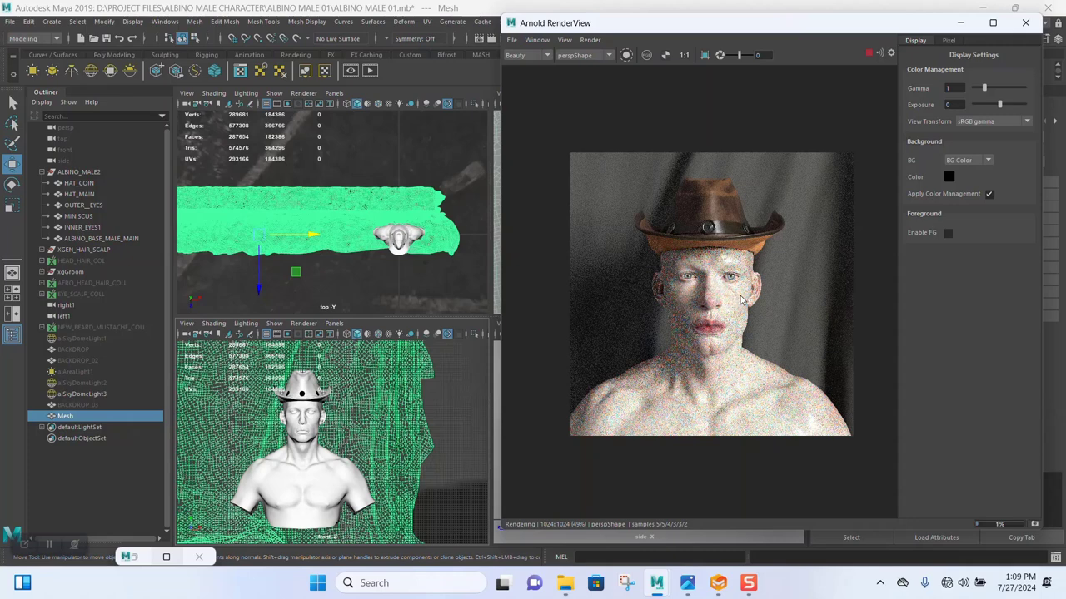
{"action": "scroll", "coordinate": [713, 314], "scroll_direction": "up", "scroll_amount": 1}
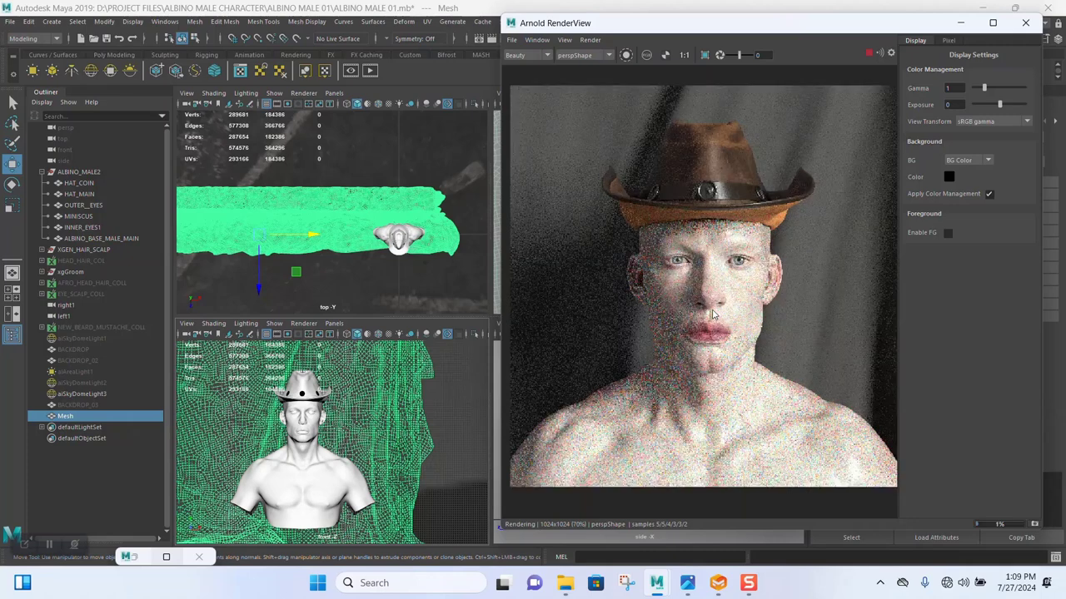
{"action": "scroll", "coordinate": [713, 313], "scroll_direction": "down", "scroll_amount": 1}
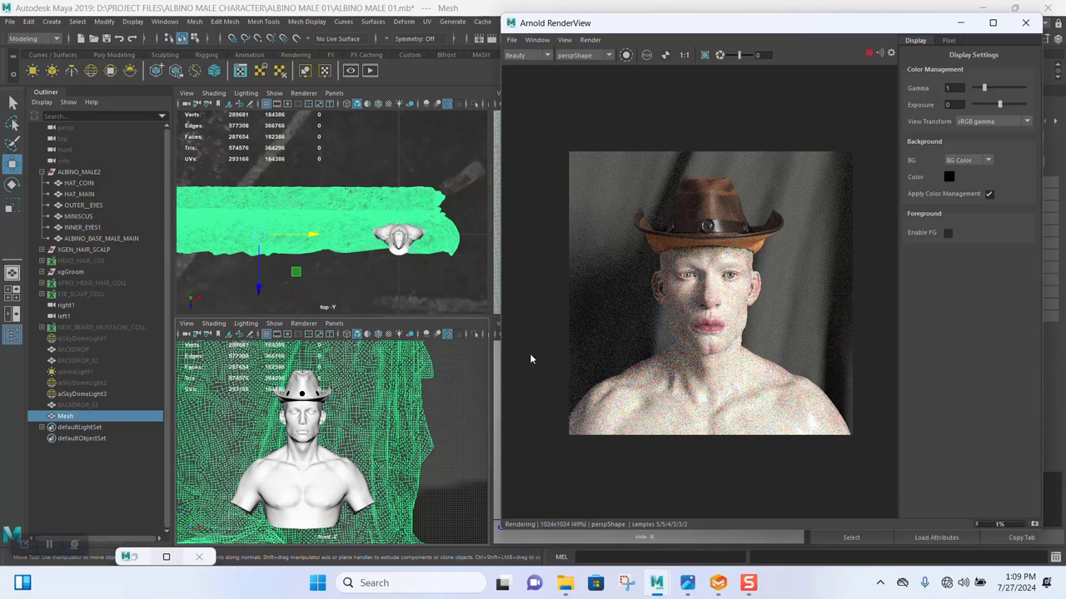
- Move the fabric forward in the top view so it hangs closer behind the bust, and save the scene
{"action": "left_click_drag", "start_coordinate": [255, 284], "coordinate": [256, 289]}
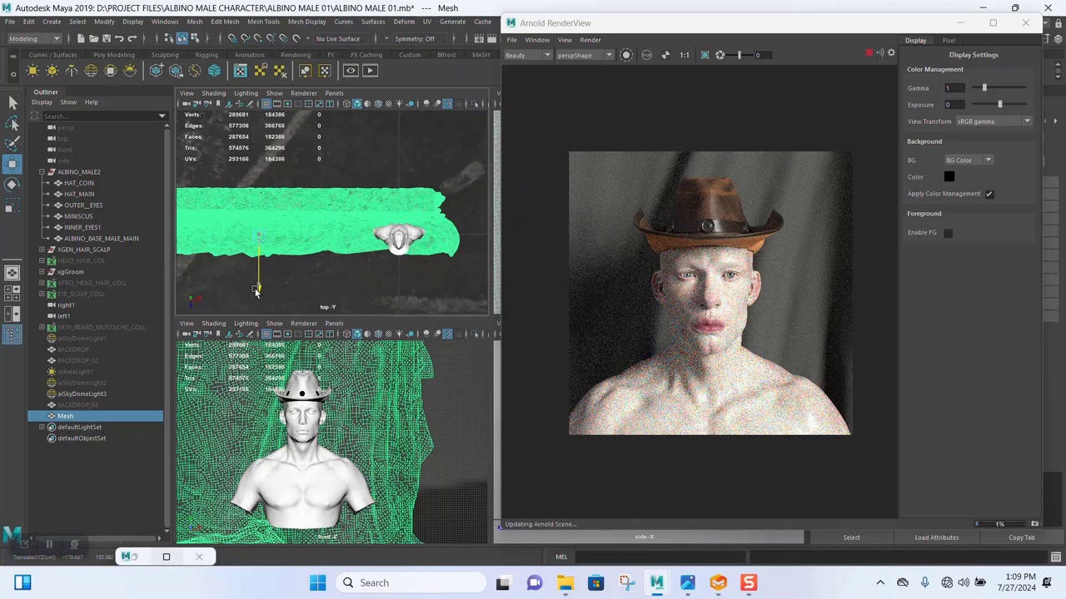
{"action": "left_click_drag", "start_coordinate": [255, 291], "coordinate": [256, 301]}
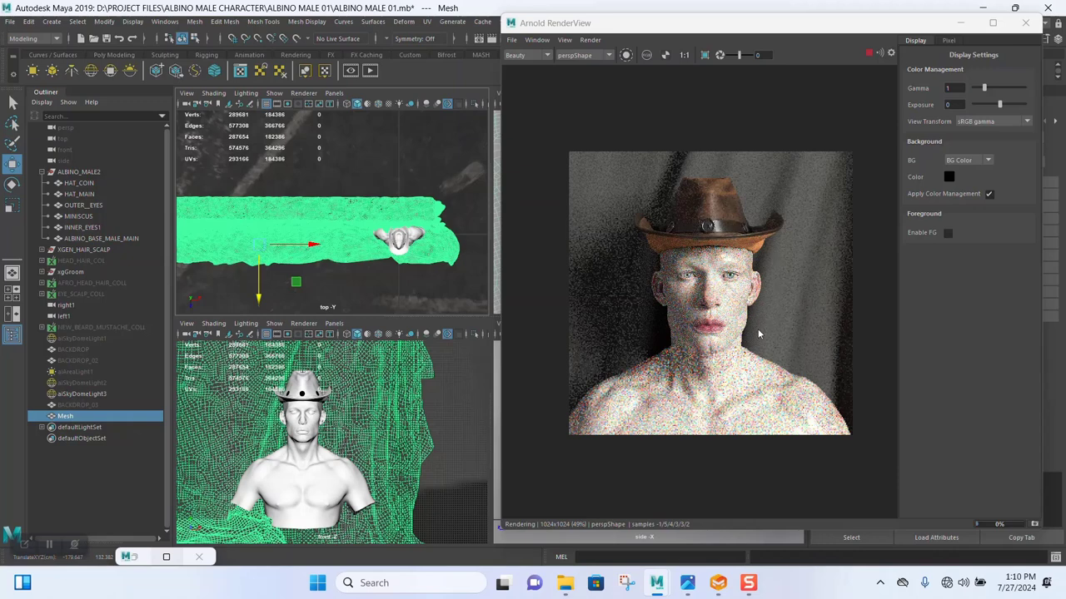
{"action": "scroll", "coordinate": [759, 334], "scroll_direction": "up", "scroll_amount": 2}
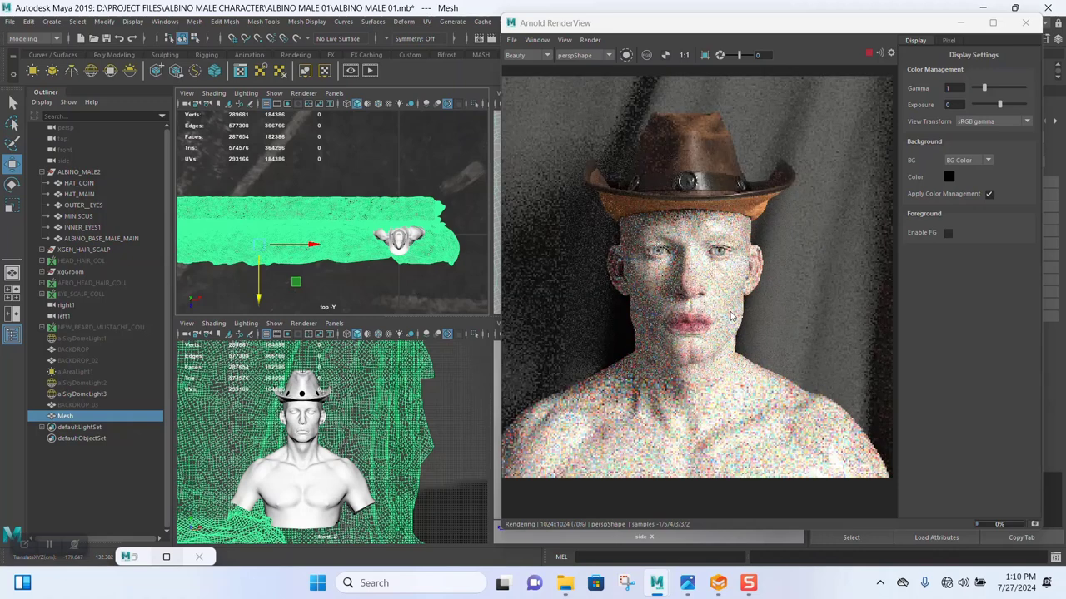
{"action": "key", "text": "ctrl+s"}
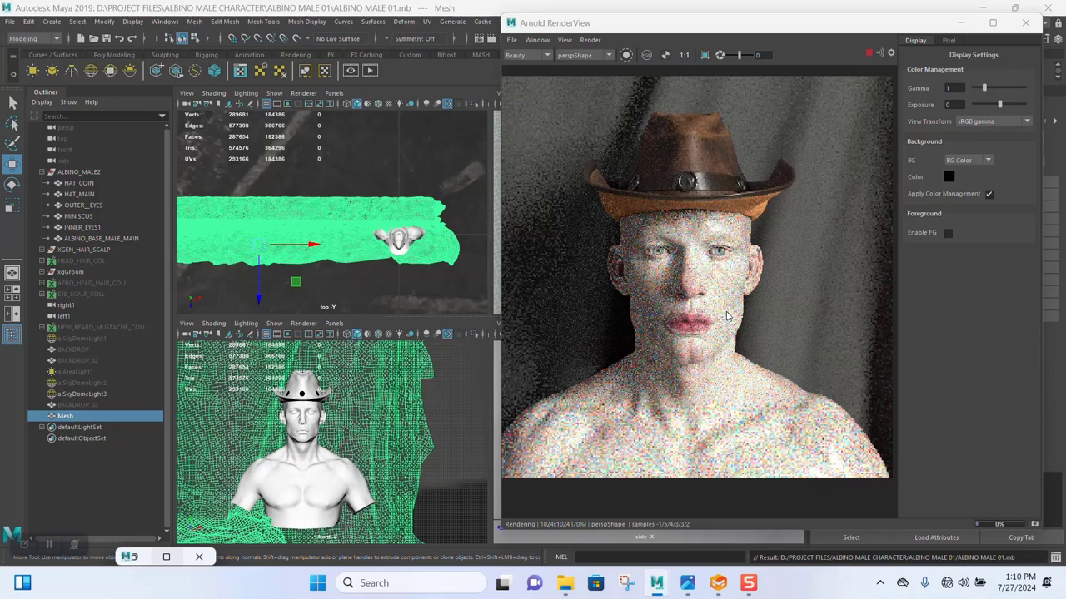
{"action": "scroll", "coordinate": [659, 331], "scroll_direction": "down", "scroll_amount": 2}
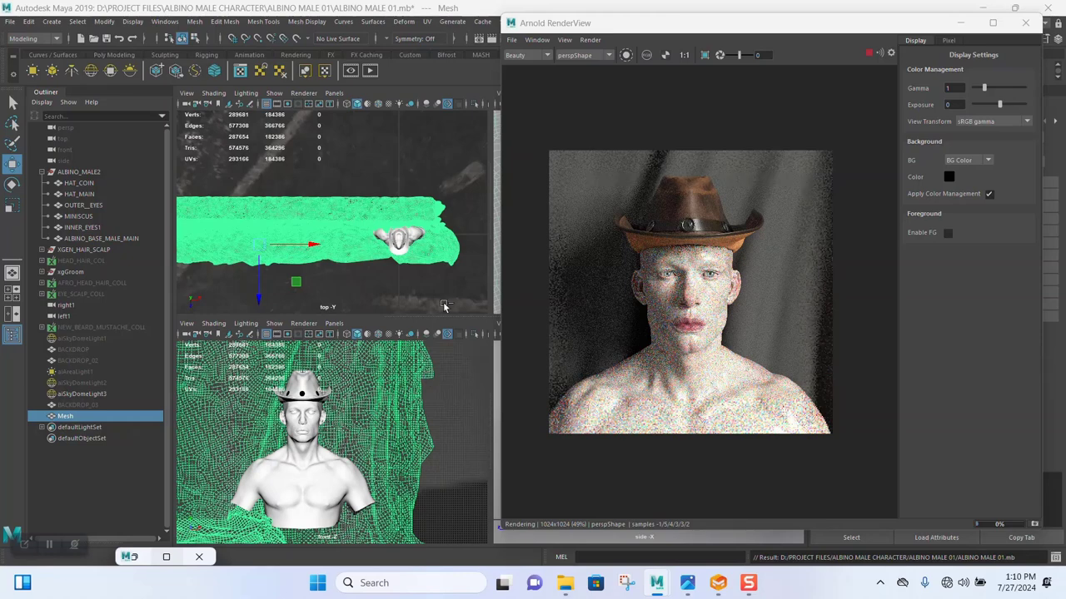
- Stop the render, minimize the Arnold RenderView, and slide the fabric sideways in the perspective view so its opposite, rounded end hangs behind the bust
{"action": "left_click", "coordinate": [869, 53]}
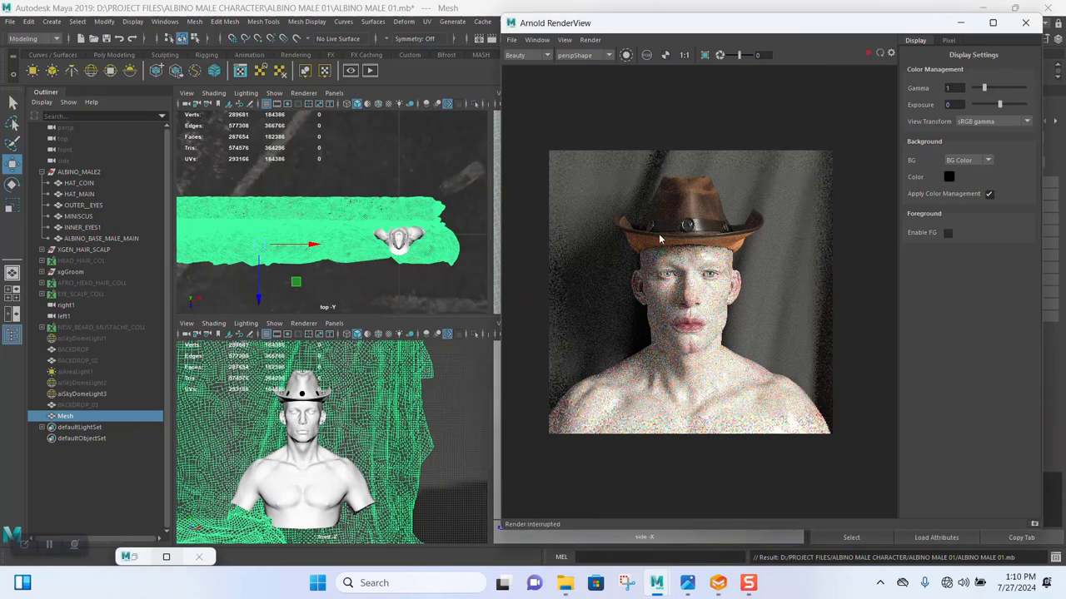
{"action": "left_click", "coordinate": [962, 24]}
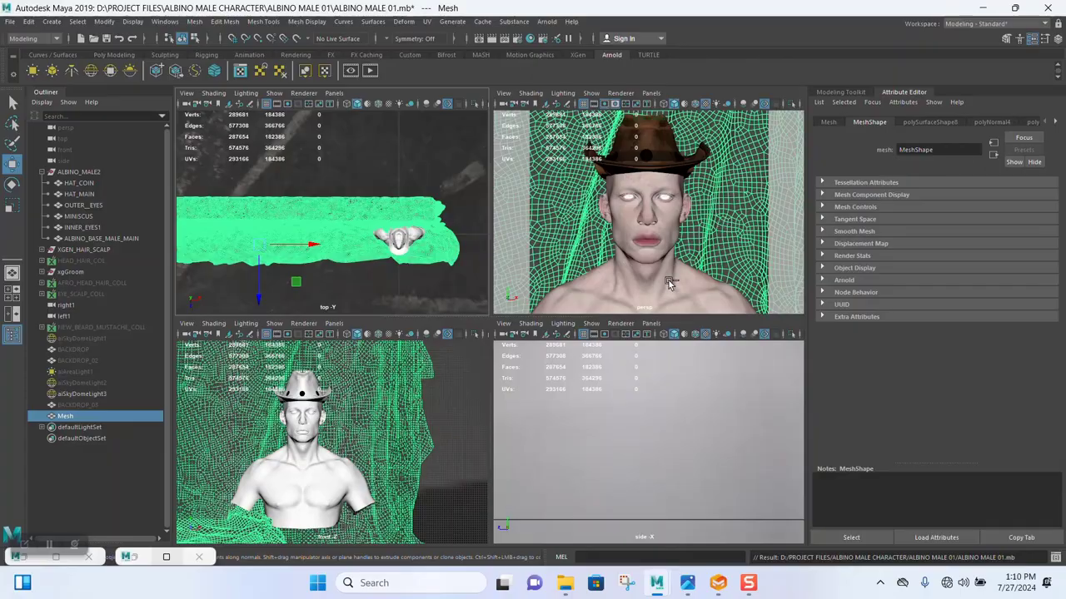
{"action": "key", "text": "space"}
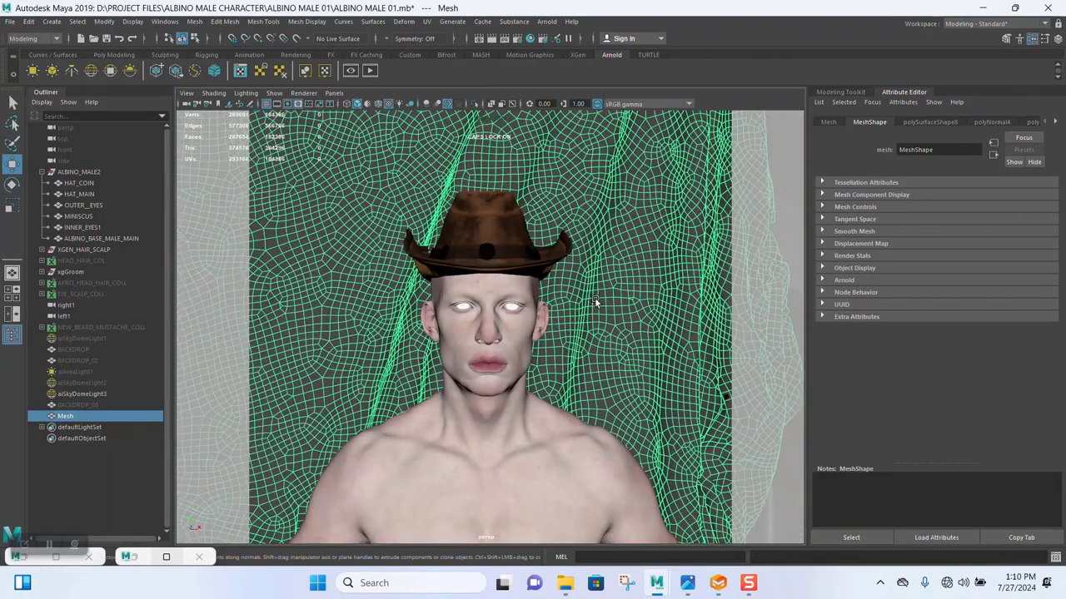
{"action": "scroll", "coordinate": [575, 298], "scroll_direction": "down", "scroll_amount": 8}
{"action": "left_click_drag", "start_coordinate": [552, 292], "coordinate": [580, 239], "text": "alt"}
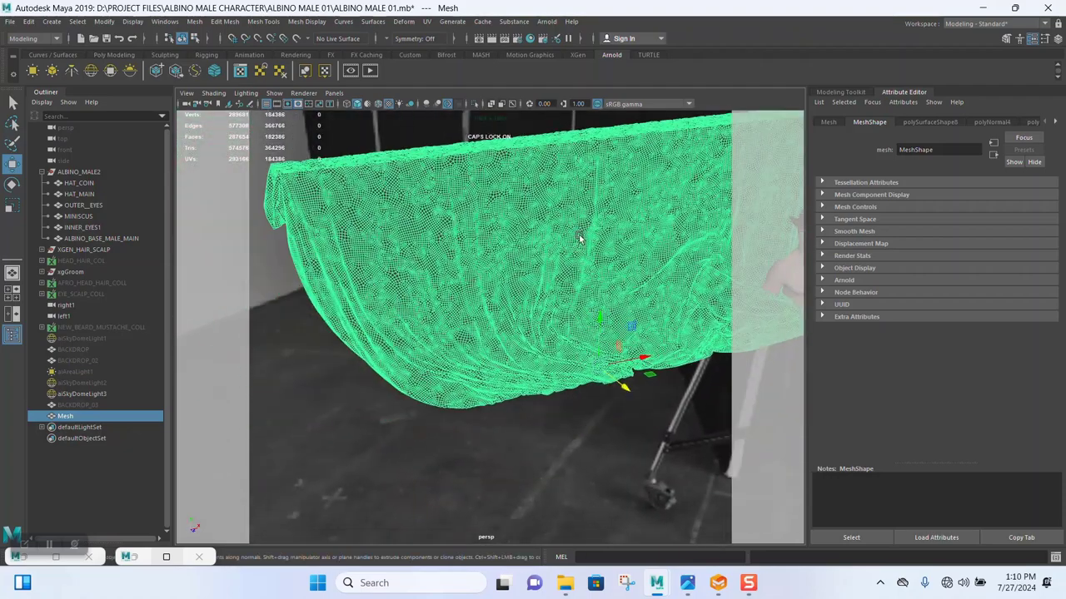
{"action": "left_click", "coordinate": [495, 442]}
{"action": "left_click_drag", "start_coordinate": [534, 373], "coordinate": [463, 325], "text": "alt"}
{"action": "left_click", "coordinate": [525, 352]}
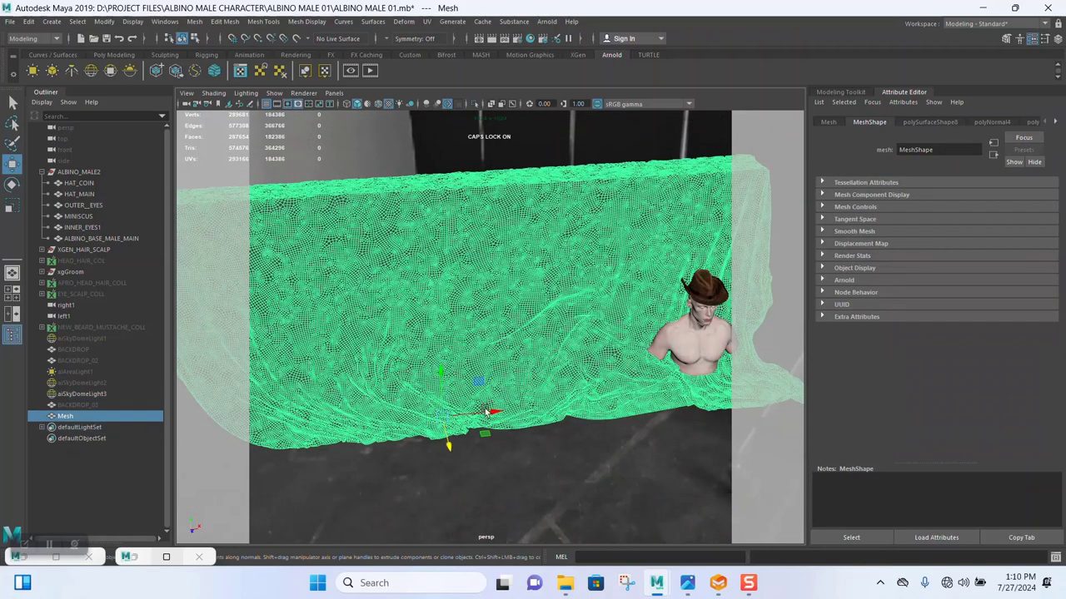
{"action": "left_click_drag", "start_coordinate": [487, 411], "coordinate": [535, 386], "text": "alt"}
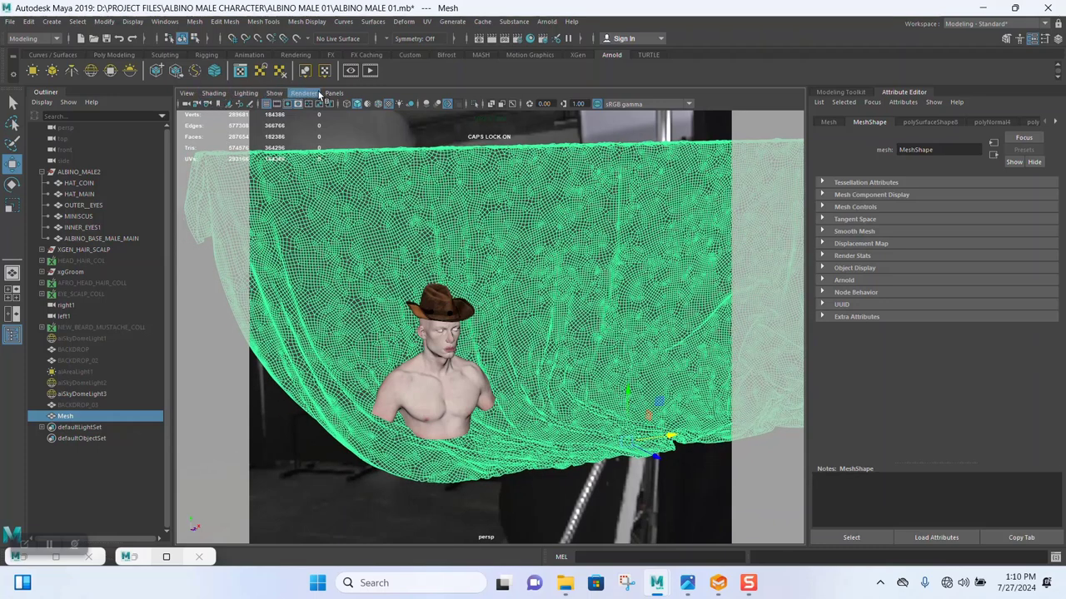
- Examine how the shifted fabric hangs around the bust, starting from the SP_CAM_ANGLE bookmark and orbiting to the side
{"action": "left_click", "coordinate": [277, 94]}
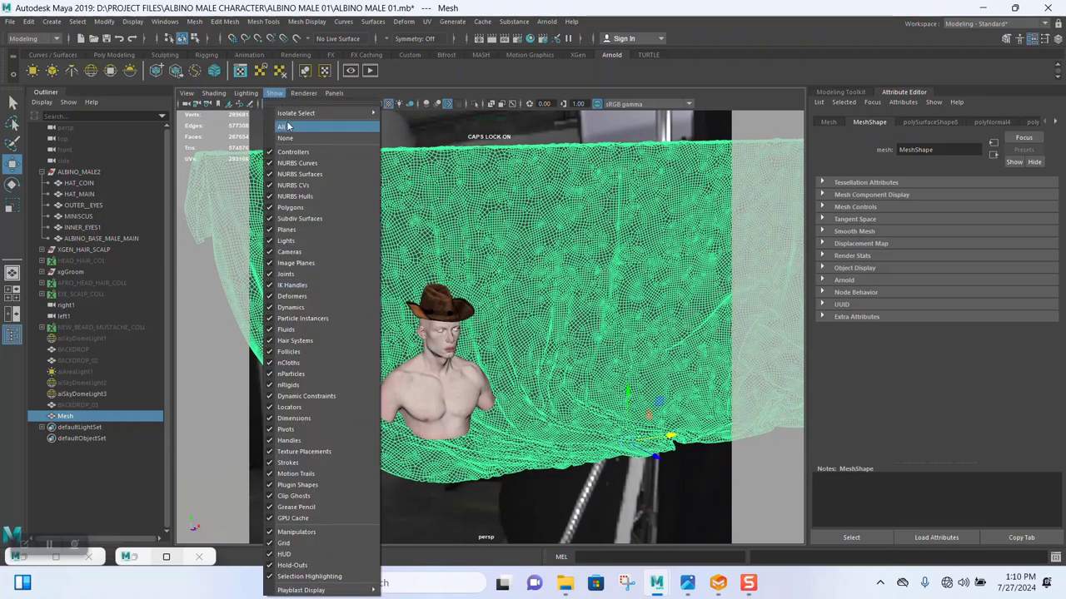
{"action": "left_click", "coordinate": [287, 125]}
{"action": "left_click", "coordinate": [186, 92]}
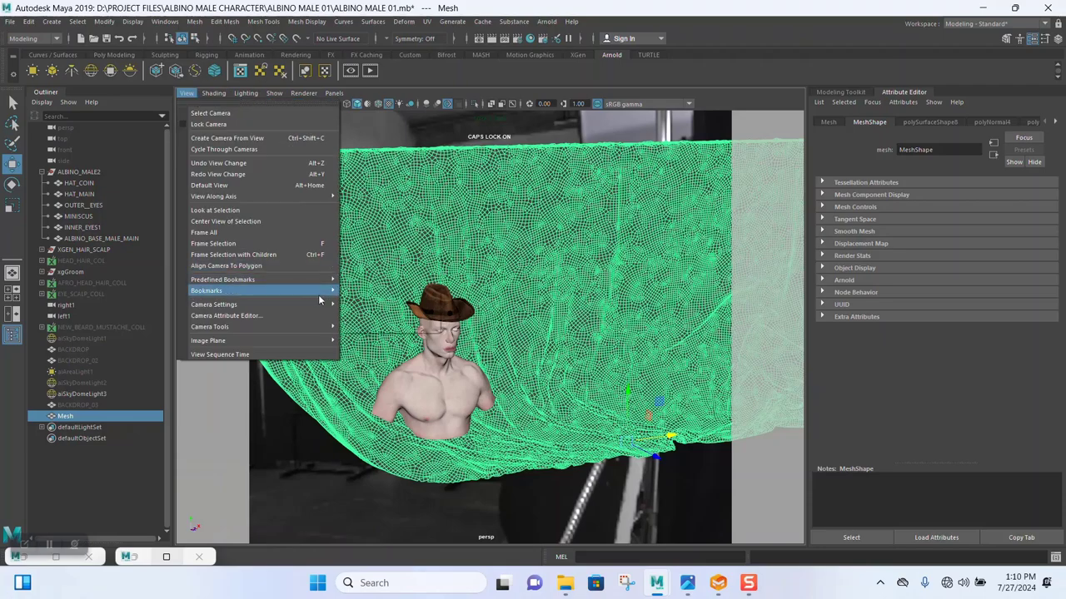
{"action": "mouse_move", "coordinate": [320, 293]}
{"action": "left_click", "coordinate": [383, 314]}
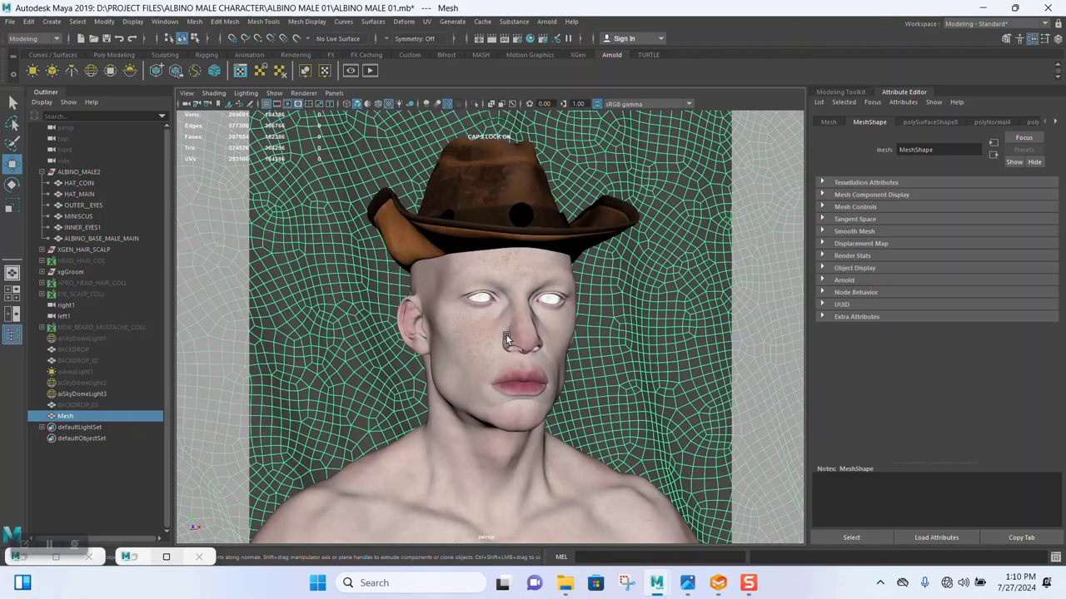
{"action": "right_click_drag", "start_coordinate": [530, 343], "coordinate": [463, 369], "text": "alt"}
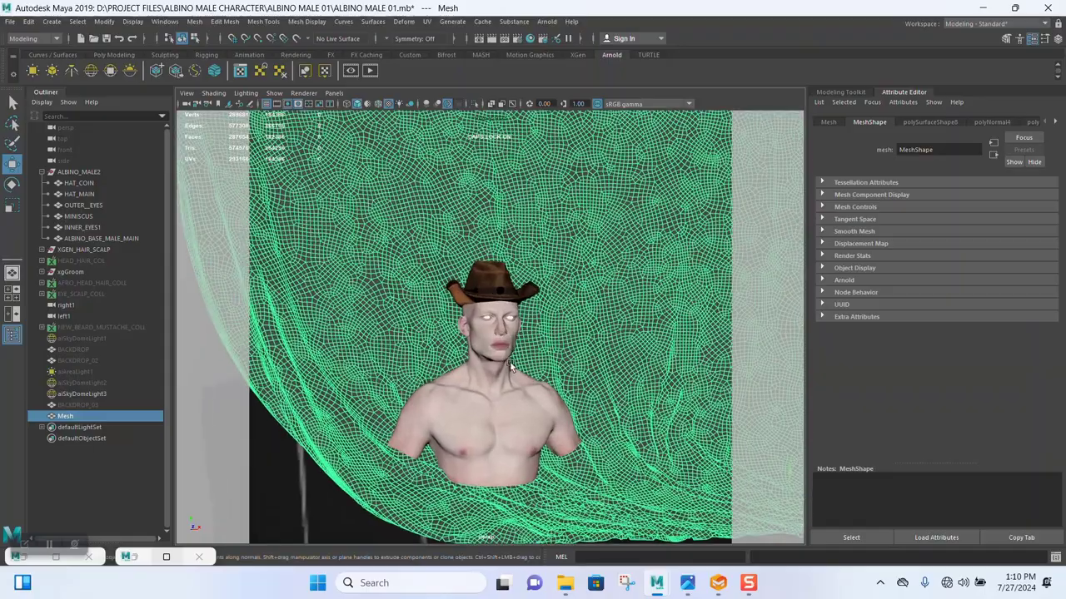
{"action": "left_click_drag", "start_coordinate": [511, 366], "coordinate": [552, 427], "text": "alt"}
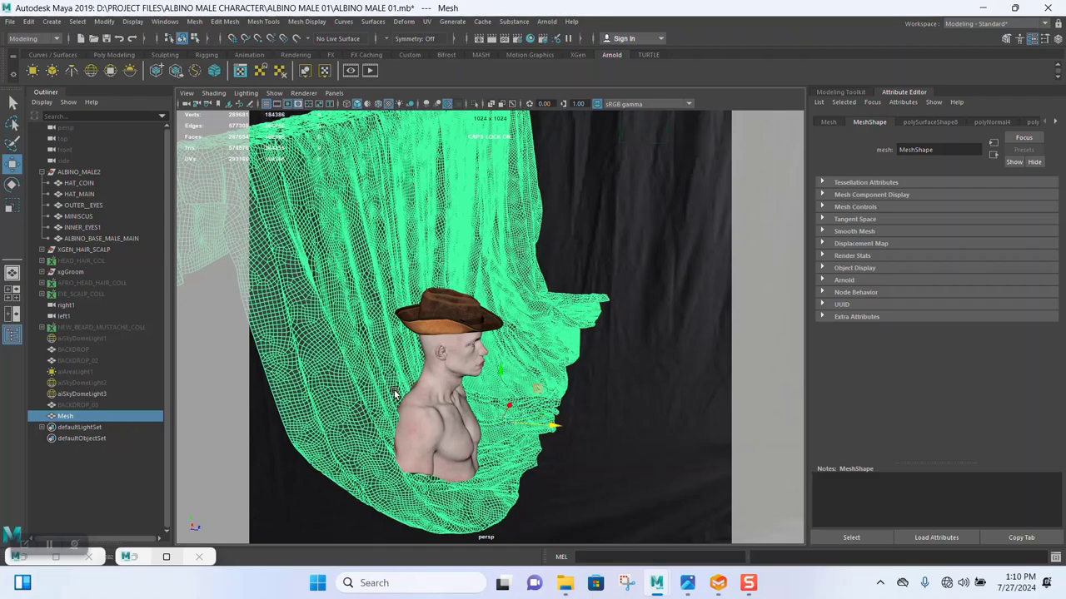
{"action": "left_click_drag", "start_coordinate": [396, 393], "coordinate": [496, 413], "text": "alt"}
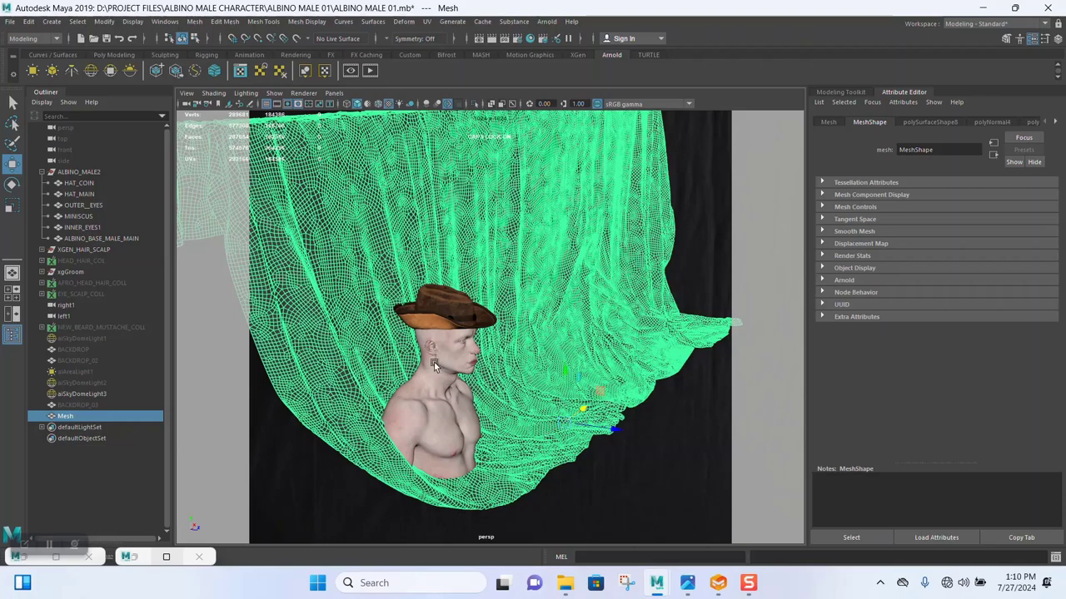
{"action": "left_click_drag", "start_coordinate": [433, 361], "coordinate": [346, 354], "text": "alt"}
{"action": "scroll", "coordinate": [346, 355], "scroll_direction": "up", "scroll_amount": 2}
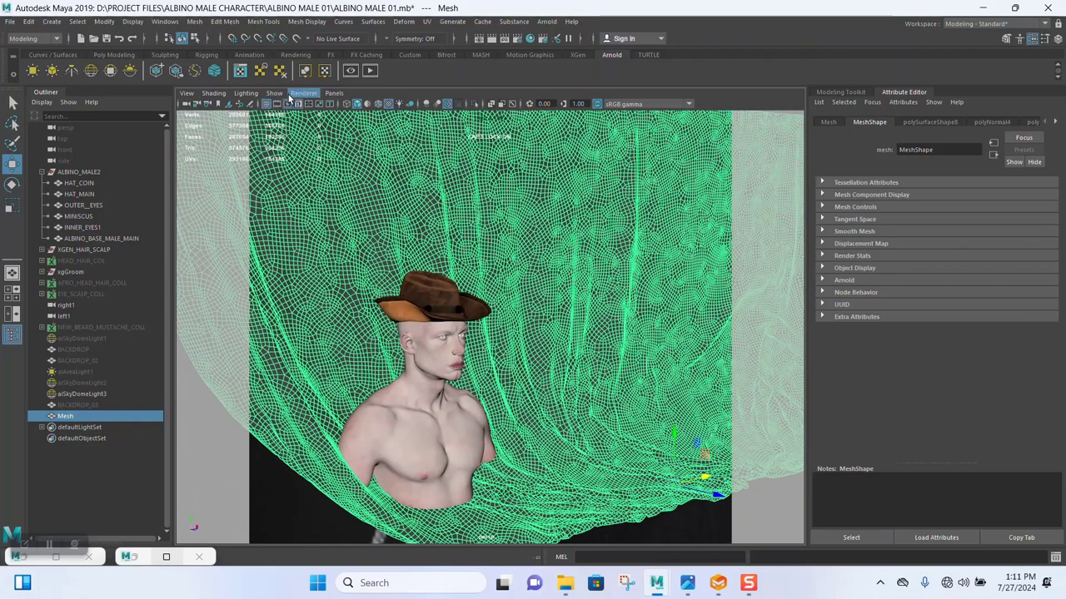
- Restore the SP_CAM_ANGLE bookmark, deselect the fabric, and inspect its shaded folds behind the bust from several angles
{"action": "left_click", "coordinate": [330, 93]}
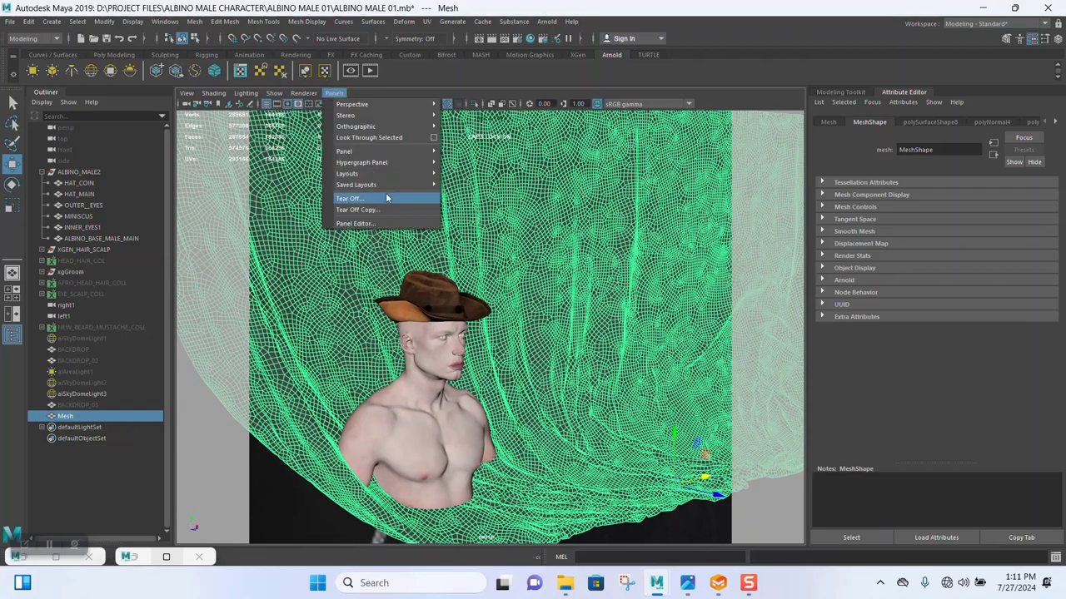
{"action": "left_click", "coordinate": [186, 93]}
{"action": "mouse_move", "coordinate": [329, 291]}
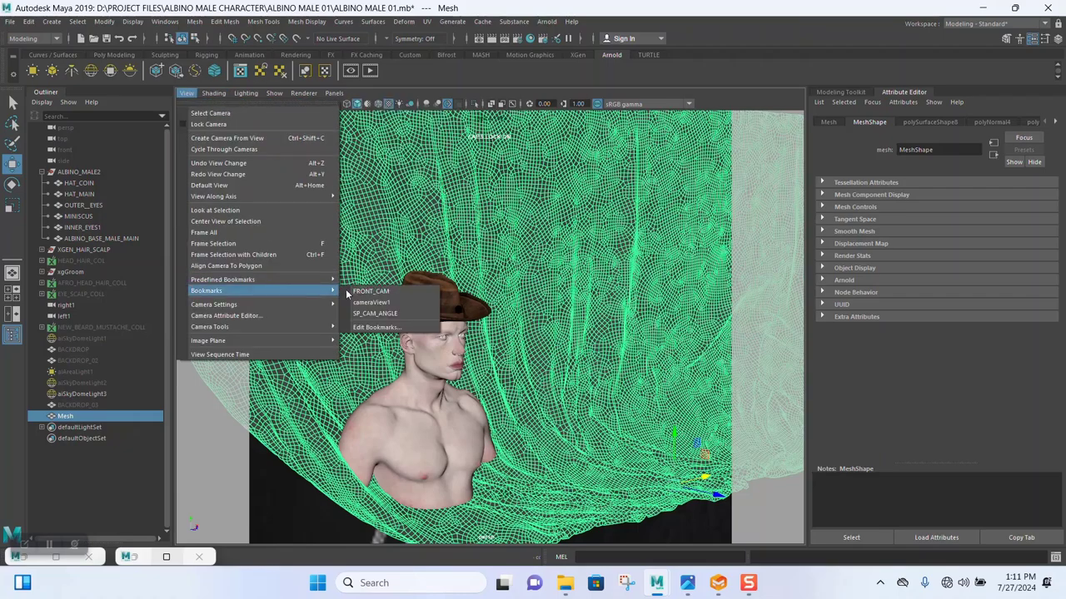
{"action": "left_click", "coordinate": [372, 314]}
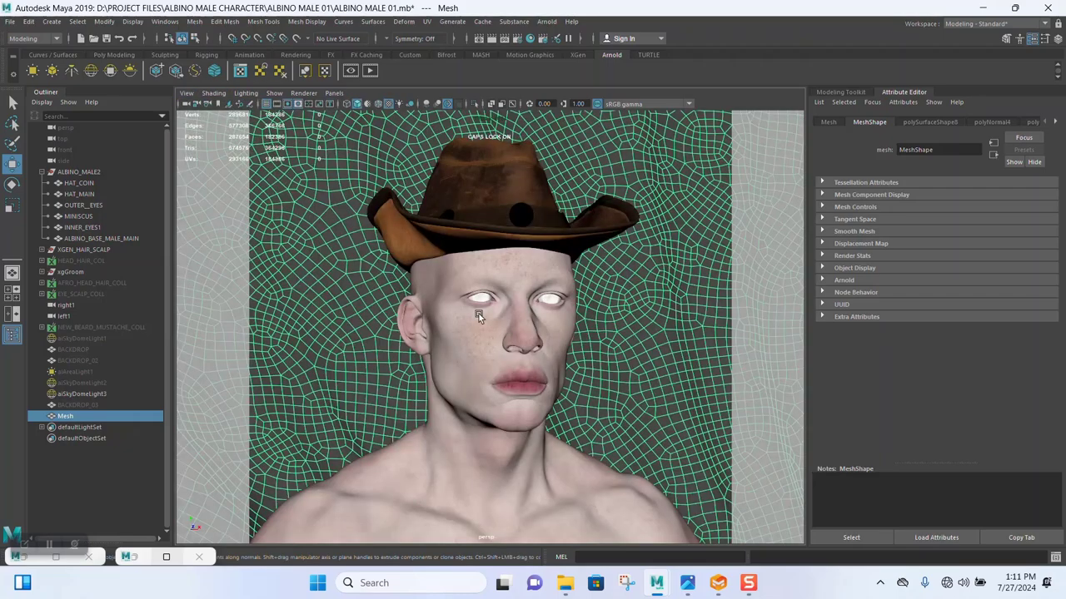
{"action": "right_click_drag", "start_coordinate": [479, 314], "coordinate": [340, 326], "text": "alt"}
{"action": "left_click", "coordinate": [339, 325]}
{"action": "right_click_drag", "start_coordinate": [397, 386], "coordinate": [459, 390], "text": "alt"}
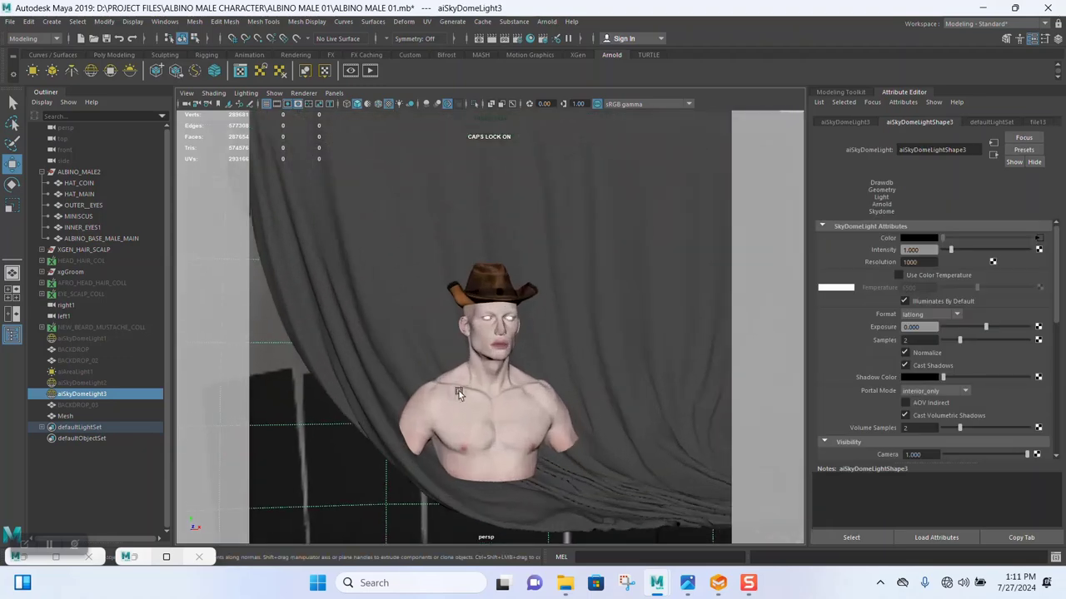
{"action": "left_click_drag", "start_coordinate": [459, 390], "coordinate": [485, 336], "text": "alt"}
{"action": "right_click_drag", "start_coordinate": [485, 336], "coordinate": [472, 397], "text": "alt"}
{"action": "left_click_drag", "start_coordinate": [471, 396], "coordinate": [450, 347], "text": "alt"}
{"action": "right_click_drag", "start_coordinate": [450, 347], "coordinate": [434, 363], "text": "alt"}
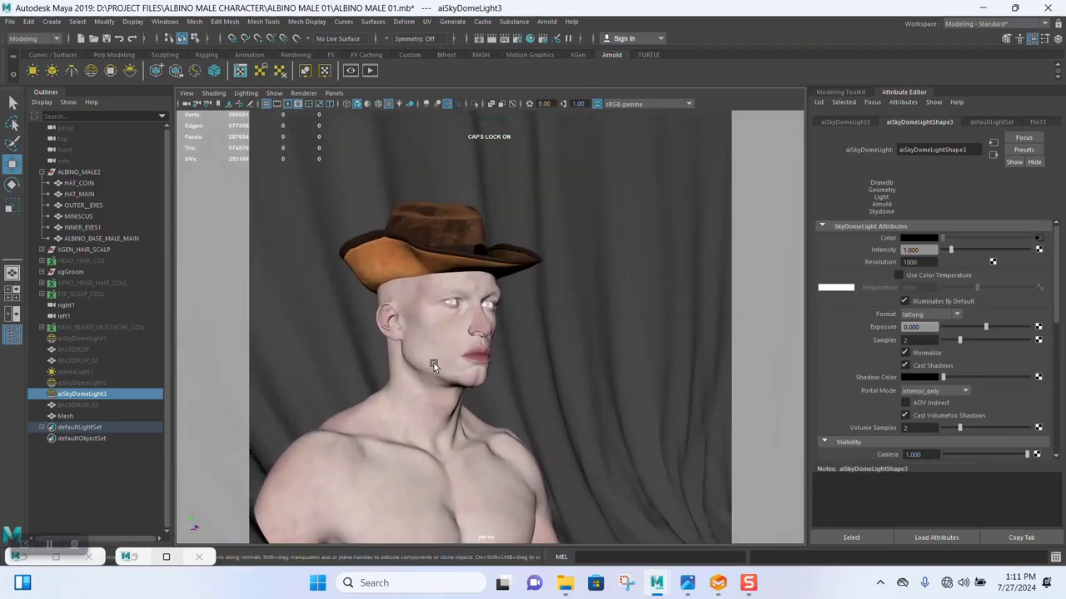
{"action": "left_click_drag", "start_coordinate": [433, 363], "coordinate": [449, 294], "text": "alt"}
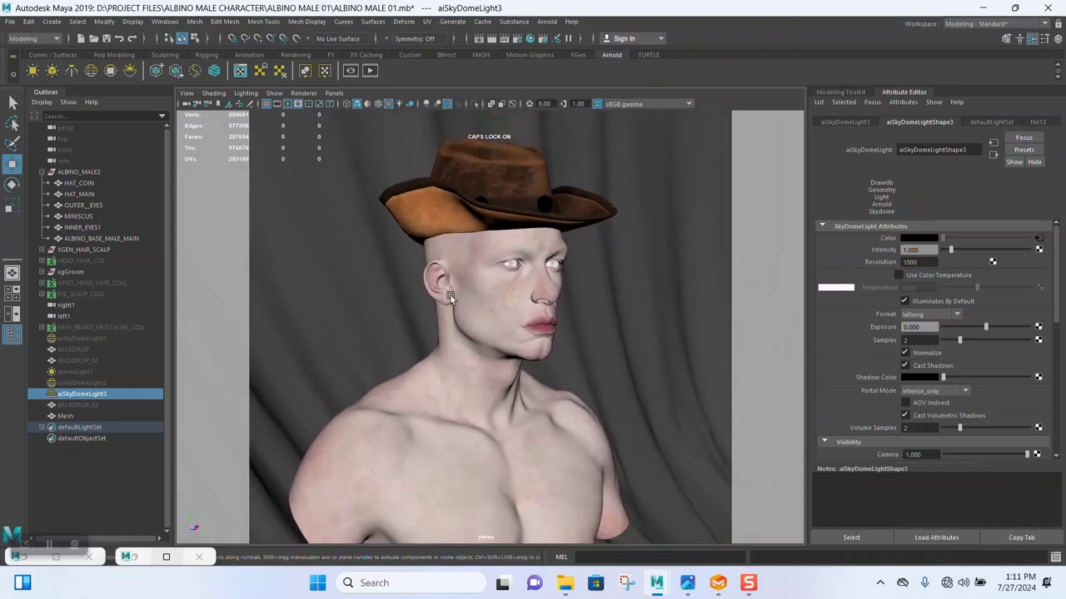
- Return to the SP_CAM_ANGLE bookmark, select the fabric drape, and raise it slightly behind the bust
{"action": "left_click", "coordinate": [192, 96]}
{"action": "mouse_move", "coordinate": [316, 290]}
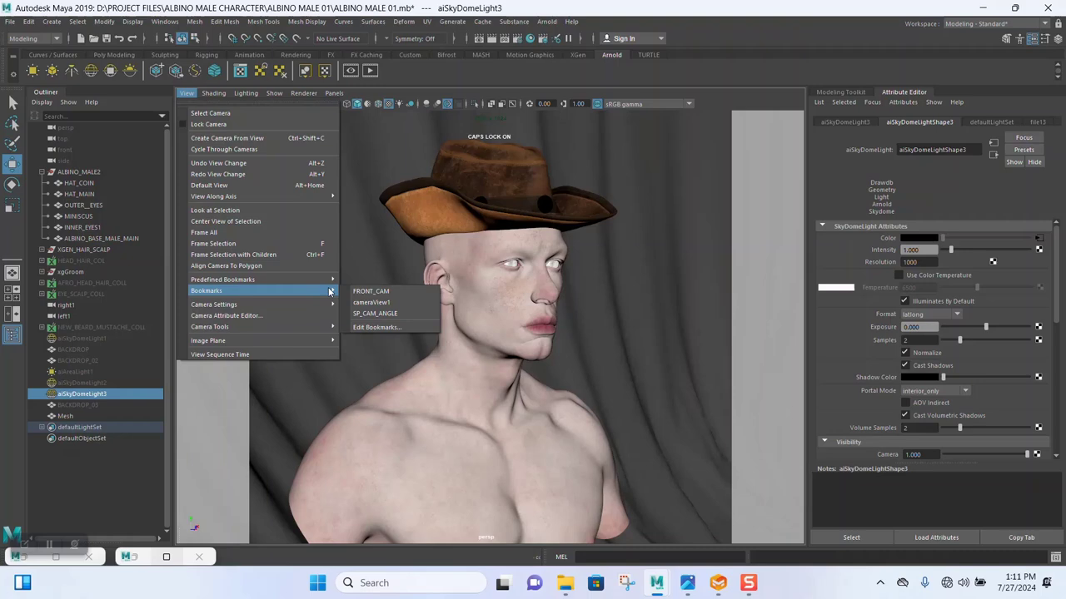
{"action": "left_click", "coordinate": [375, 314]}
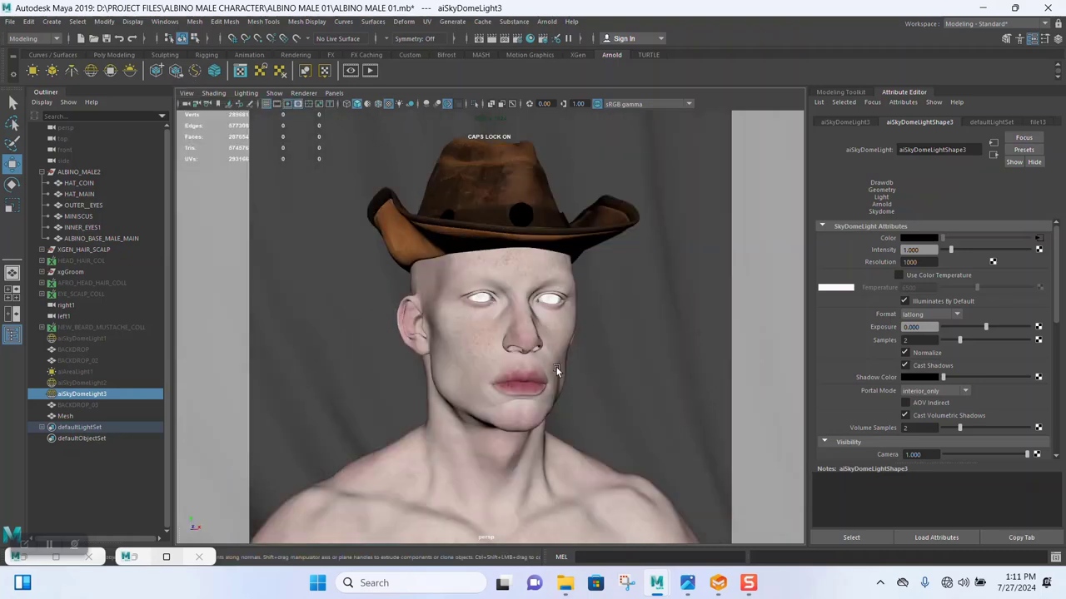
{"action": "right_click_drag", "start_coordinate": [558, 368], "coordinate": [438, 267], "text": "alt"}
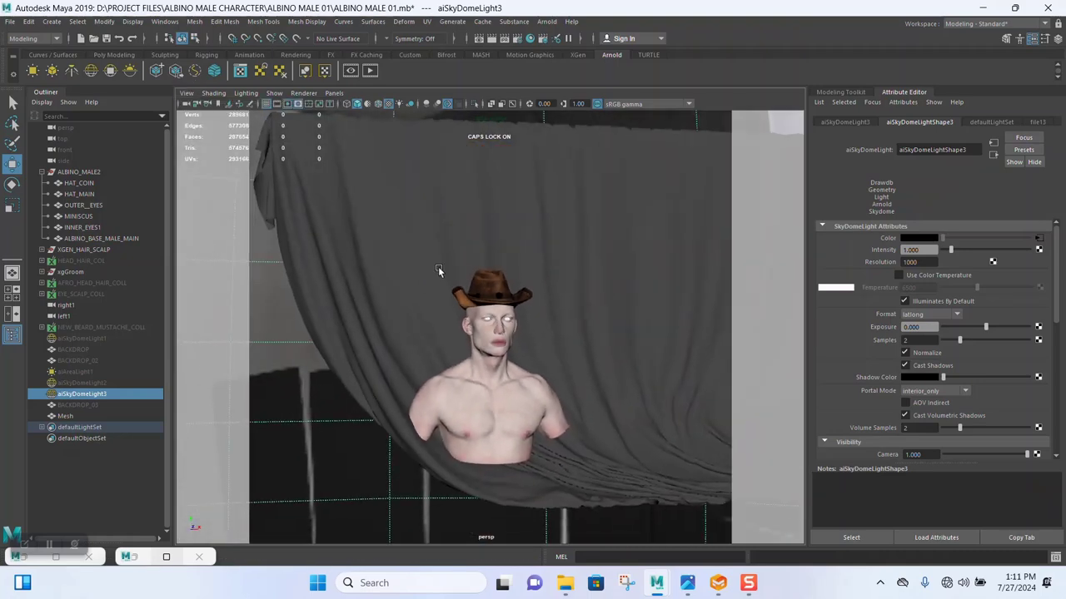
{"action": "left_click", "coordinate": [436, 282]}
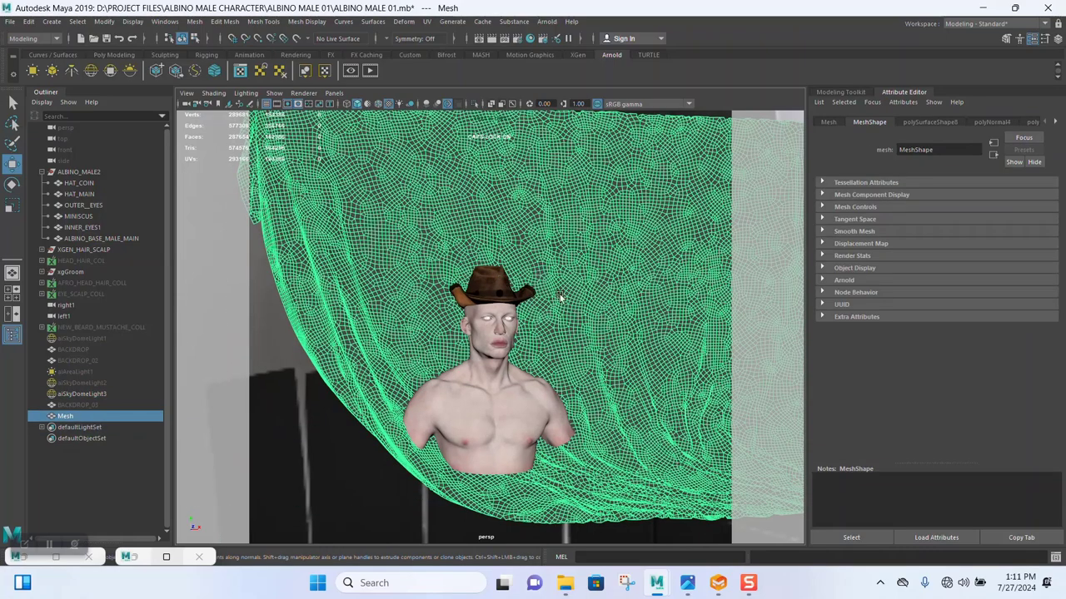
{"action": "left_click_drag", "start_coordinate": [560, 297], "coordinate": [580, 374], "text": "alt"}
{"action": "mouse_move", "coordinate": [543, 408]}
{"action": "left_mouse_down"}
{"action": "mouse_move", "coordinate": [542, 383]}
{"action": "mouse_move", "coordinate": [539, 397]}
{"action": "left_mouse_up"}
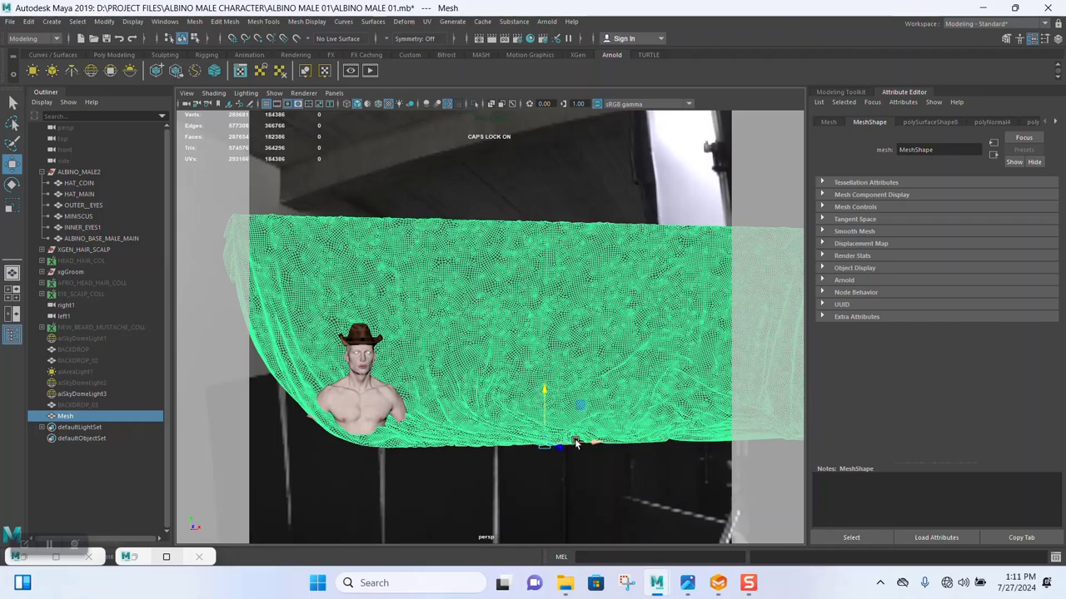
{"action": "scroll", "coordinate": [403, 314], "scroll_direction": "up", "scroll_amount": 3}
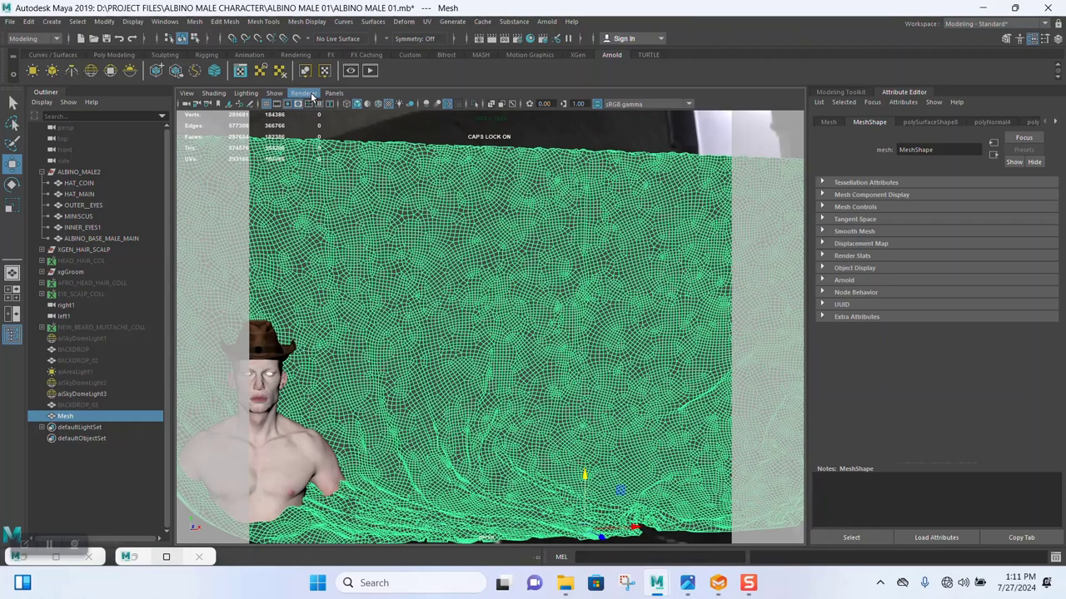
- Recall the SP_CAM_ANGLE bookmark, deselect the fabric, and examine the raised drape's folds and lower edge around the bust
{"action": "left_click", "coordinate": [186, 93]}
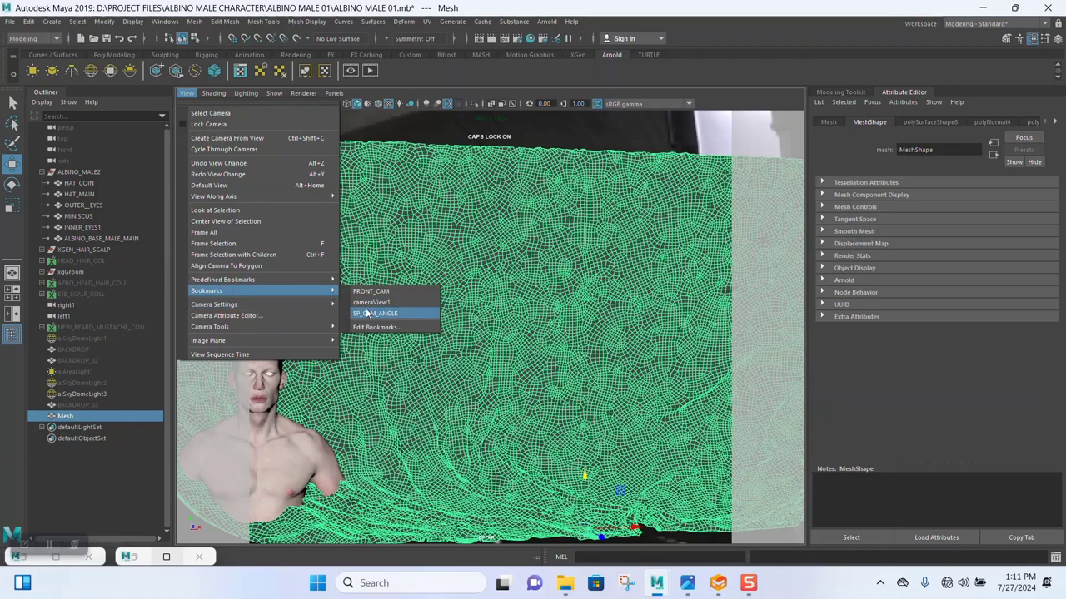
{"action": "left_click", "coordinate": [392, 309]}
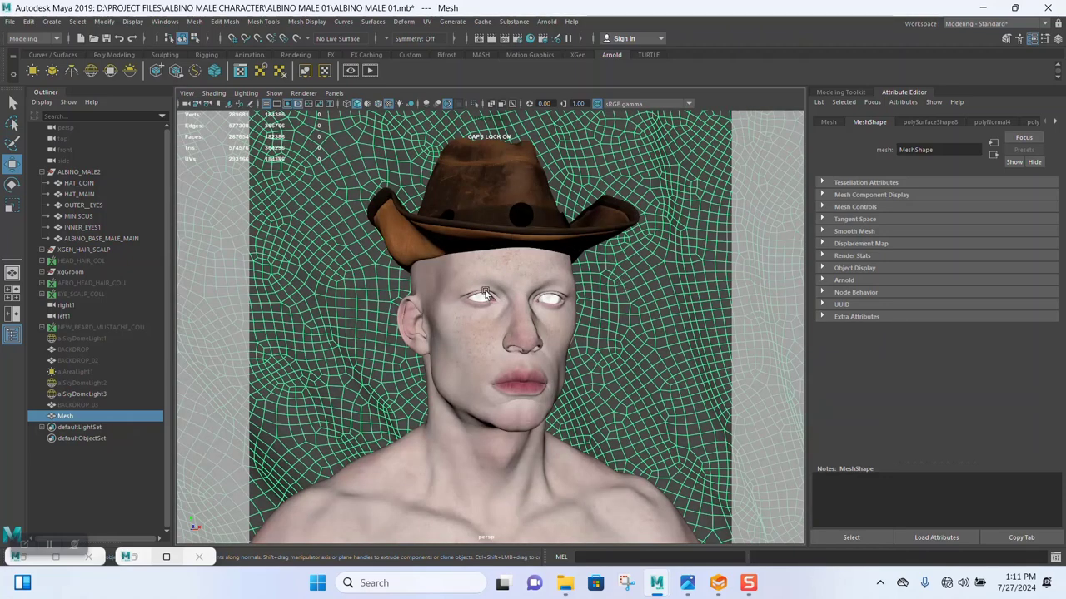
{"action": "scroll", "coordinate": [324, 244], "scroll_direction": "down", "scroll_amount": 3}
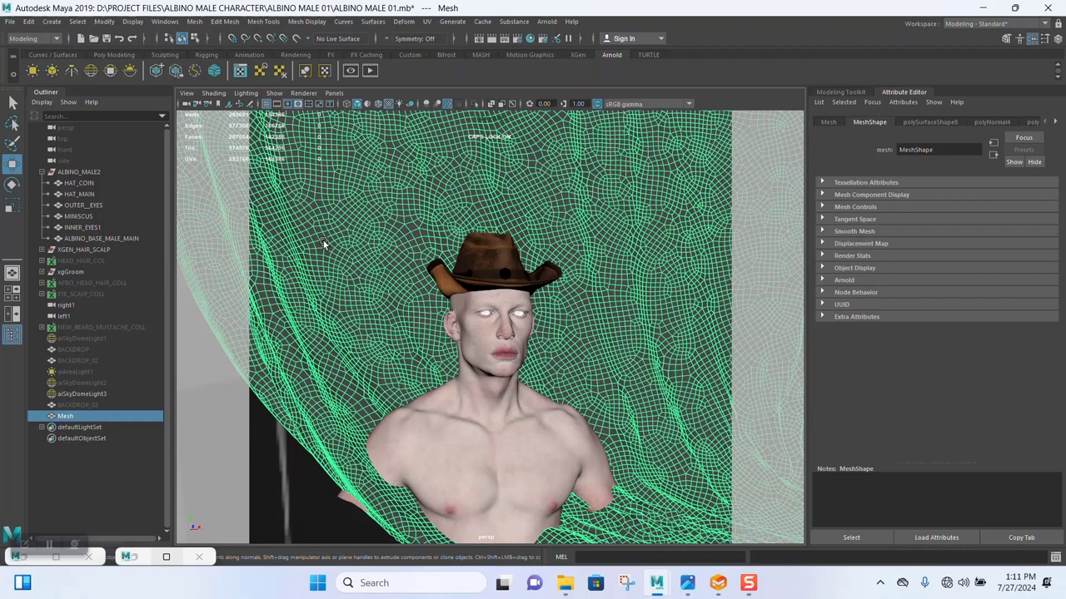
{"action": "left_click", "coordinate": [274, 403]}
{"action": "scroll", "coordinate": [487, 292], "scroll_direction": "up", "scroll_amount": 4}
{"action": "middle_click_drag", "start_coordinate": [529, 293], "coordinate": [477, 276], "text": "alt"}
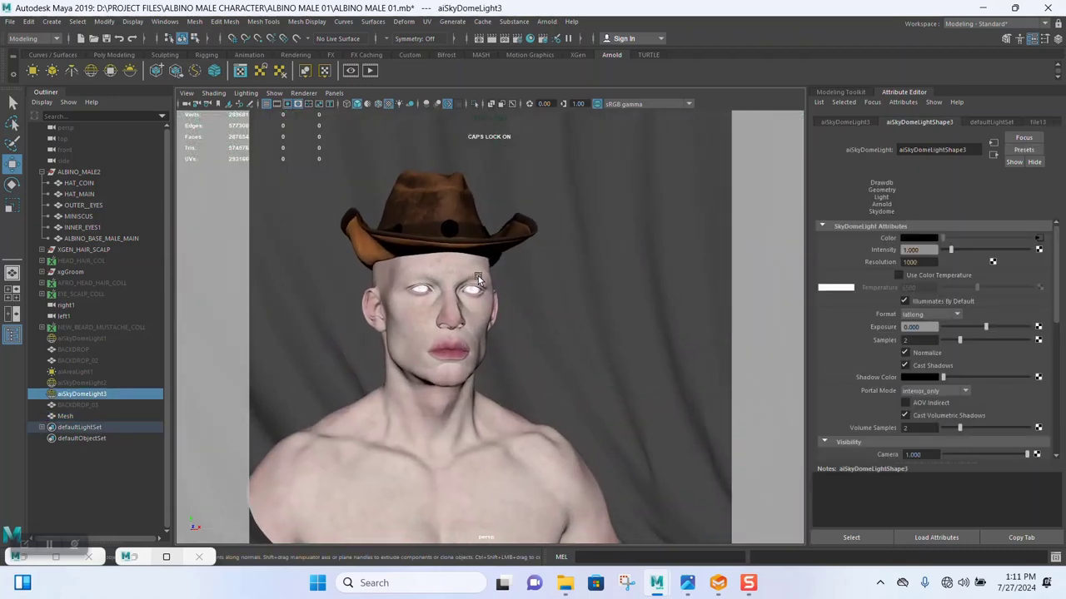
{"action": "left_click_drag", "start_coordinate": [478, 276], "coordinate": [581, 312], "text": "alt"}
{"action": "scroll", "coordinate": [583, 303], "scroll_direction": "down", "scroll_amount": 4}
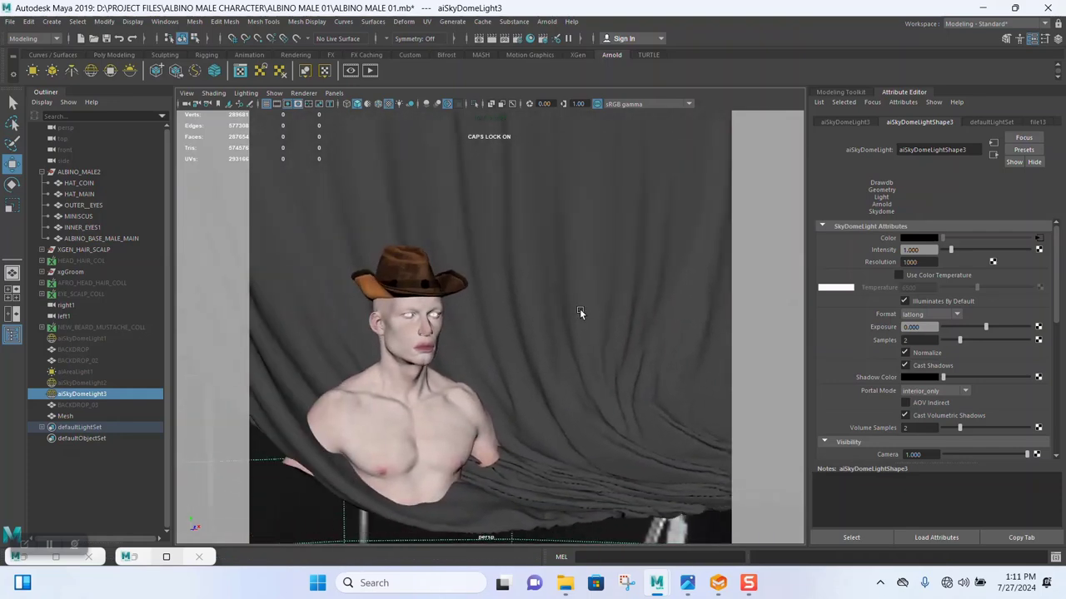
{"action": "middle_click_drag", "start_coordinate": [579, 312], "coordinate": [641, 302], "text": "alt"}
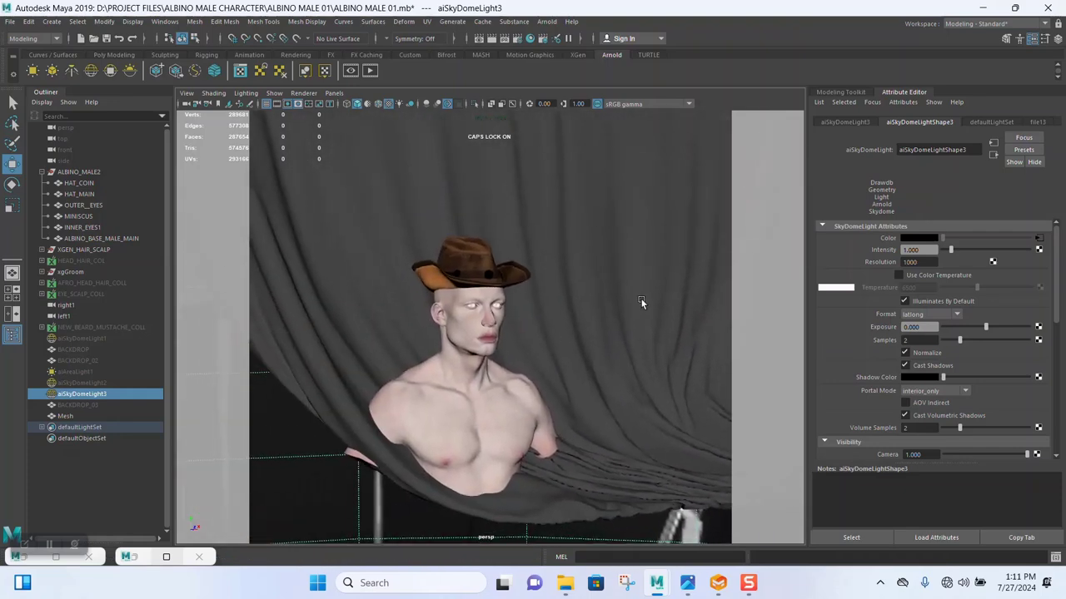
{"action": "scroll", "coordinate": [641, 302], "scroll_direction": "up", "scroll_amount": 3}
{"action": "left_click_drag", "start_coordinate": [633, 305], "coordinate": [578, 318], "text": "alt"}
{"action": "scroll", "coordinate": [589, 287], "scroll_direction": "down", "scroll_amount": 4}
{"action": "mouse_move", "coordinate": [594, 274]}
{"action": "left_mouse_down", "text": "alt"}
{"action": "mouse_move", "coordinate": [570, 280]}
{"action": "mouse_move", "coordinate": [633, 277]}
{"action": "mouse_move", "coordinate": [581, 278]}
{"action": "mouse_move", "coordinate": [562, 298]}
{"action": "mouse_move", "coordinate": [581, 287]}
{"action": "left_mouse_up", "text": "alt"}
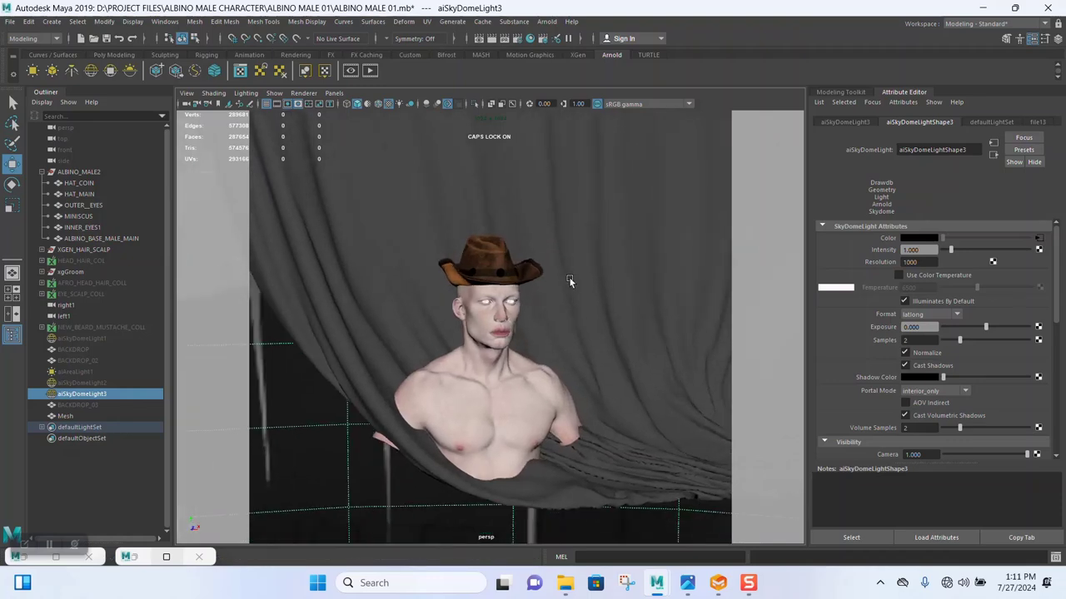
{"action": "scroll", "coordinate": [587, 321], "scroll_direction": "up", "scroll_amount": 2}
{"action": "scroll", "coordinate": [581, 287], "scroll_direction": "up", "scroll_amount": 5}
{"action": "middle_click_drag", "start_coordinate": [557, 321], "coordinate": [521, 344], "text": "alt"}
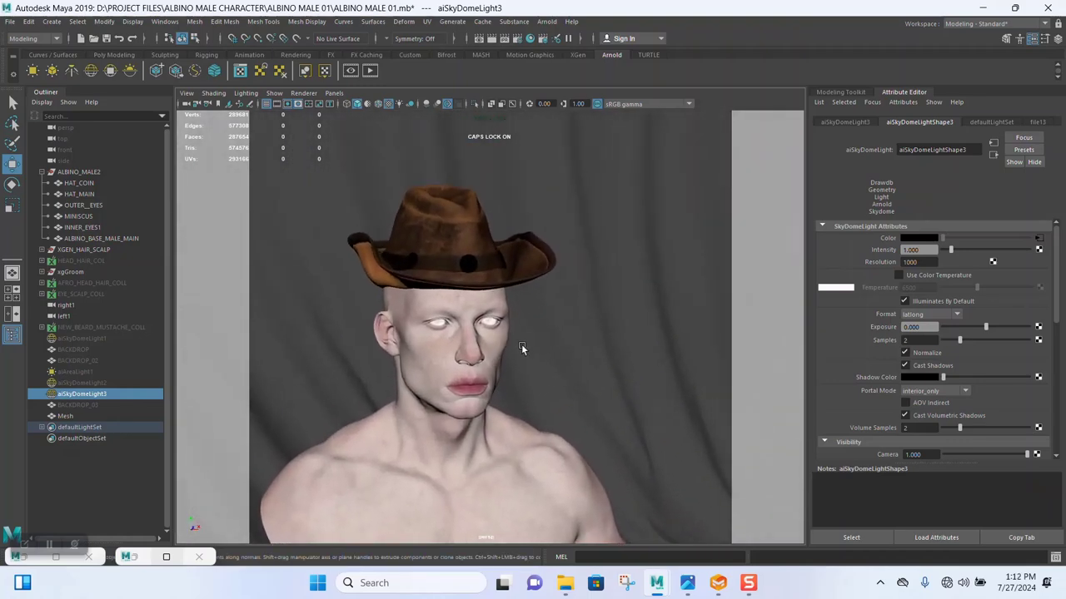
{"action": "left_click", "coordinate": [188, 94]}
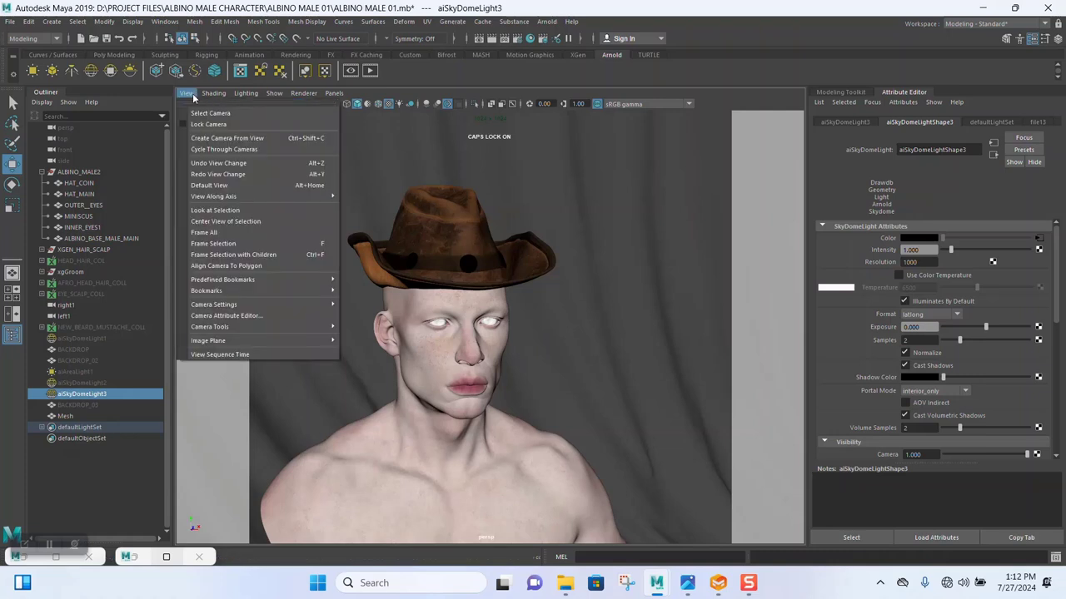
{"action": "mouse_move", "coordinate": [311, 283]}
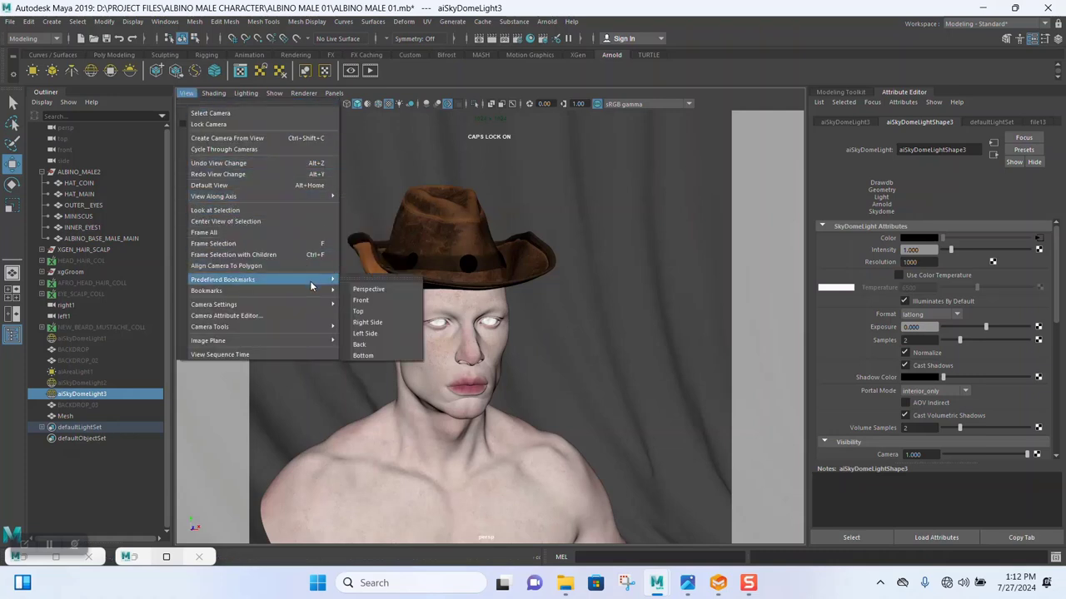
{"action": "left_click", "coordinate": [576, 233]}
{"action": "scroll", "coordinate": [566, 233], "scroll_direction": "down", "scroll_amount": 6}
{"action": "left_click_drag", "start_coordinate": [549, 233], "coordinate": [514, 239], "text": "alt"}
{"action": "scroll", "coordinate": [512, 287], "scroll_direction": "up", "scroll_amount": 7}
{"action": "middle_click_drag", "start_coordinate": [457, 250], "coordinate": [485, 326], "text": "alt"}
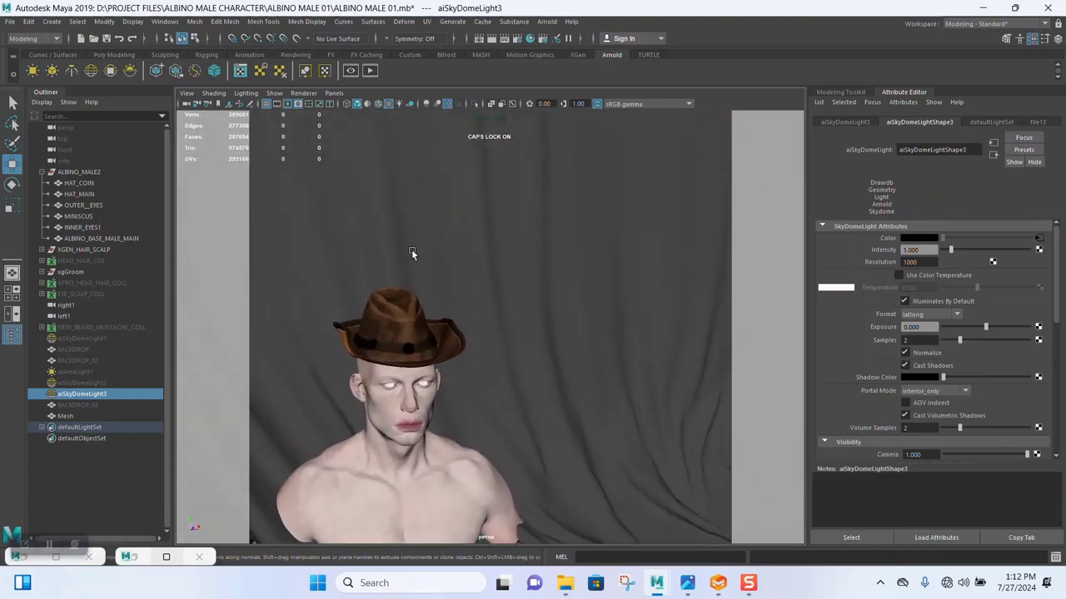
- Restore the SP_CAM_ANGLE bookmark and start an Arnold render of the bust against the repositioned fabric
{"action": "left_click", "coordinate": [186, 93]}
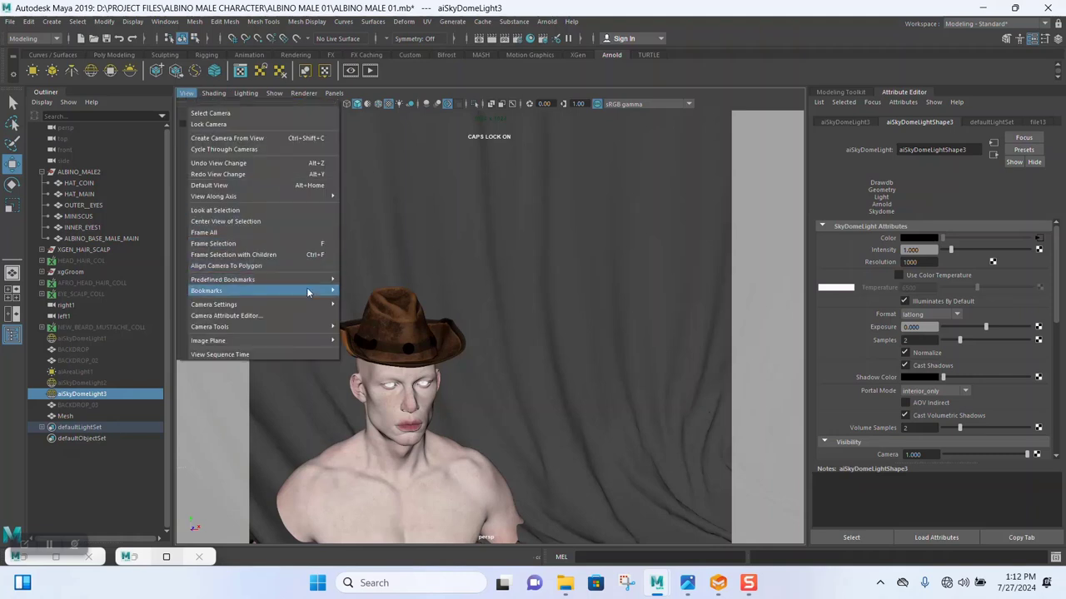
{"action": "mouse_move", "coordinate": [325, 291]}
{"action": "left_click", "coordinate": [373, 313]}
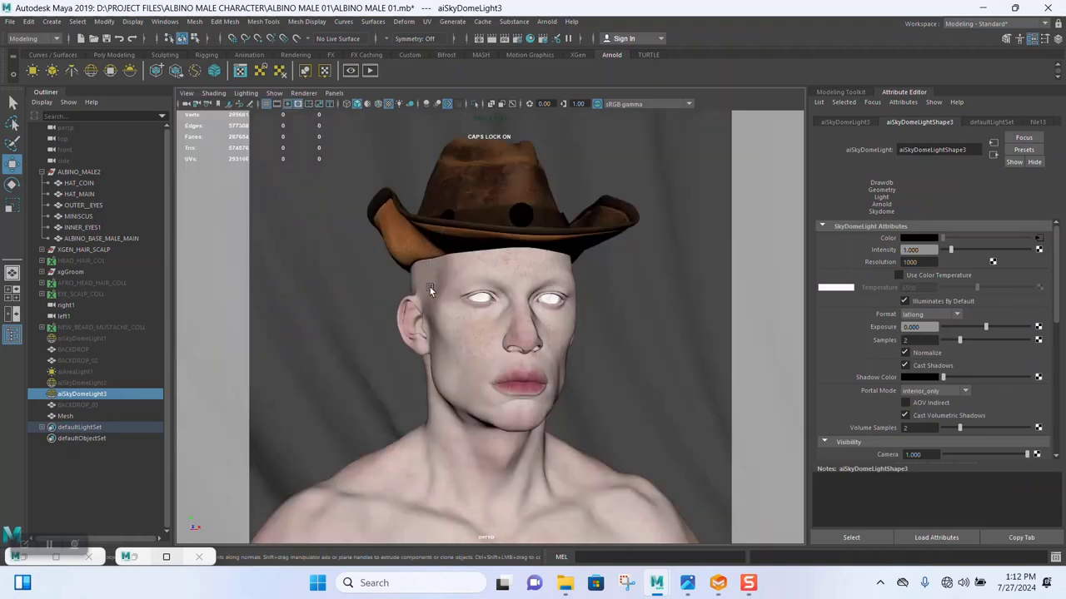
{"action": "left_click", "coordinate": [143, 558]}
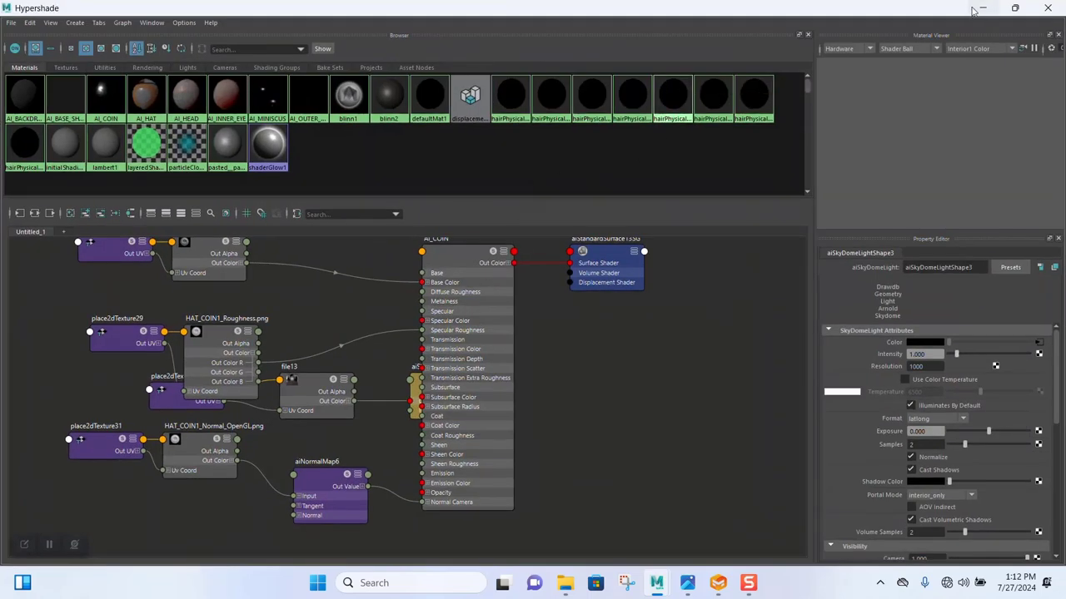
{"action": "left_click", "coordinate": [981, 9]}
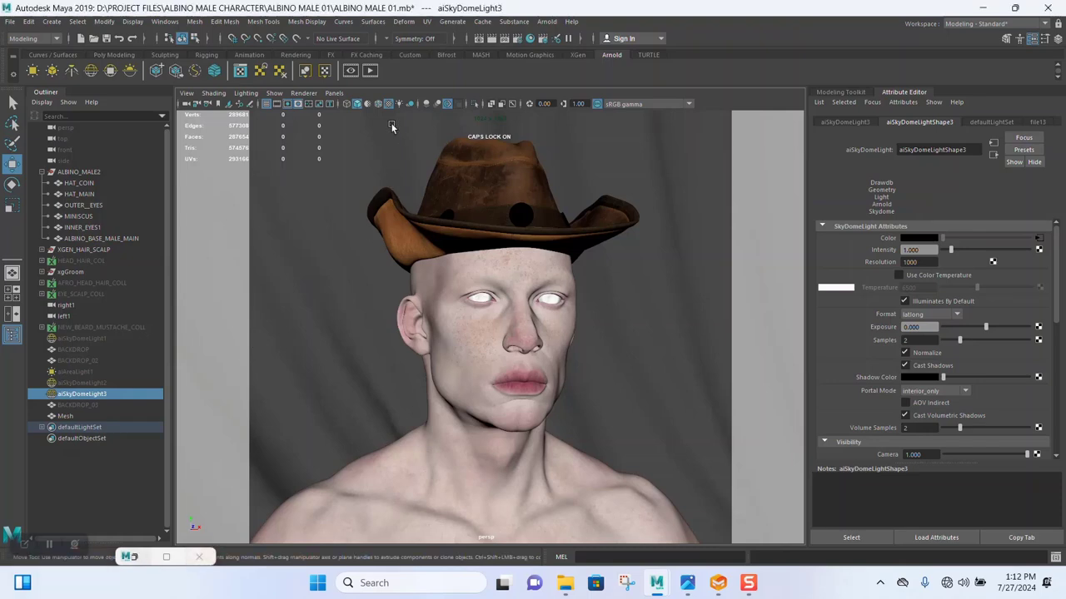
{"action": "left_click", "coordinate": [351, 71]}
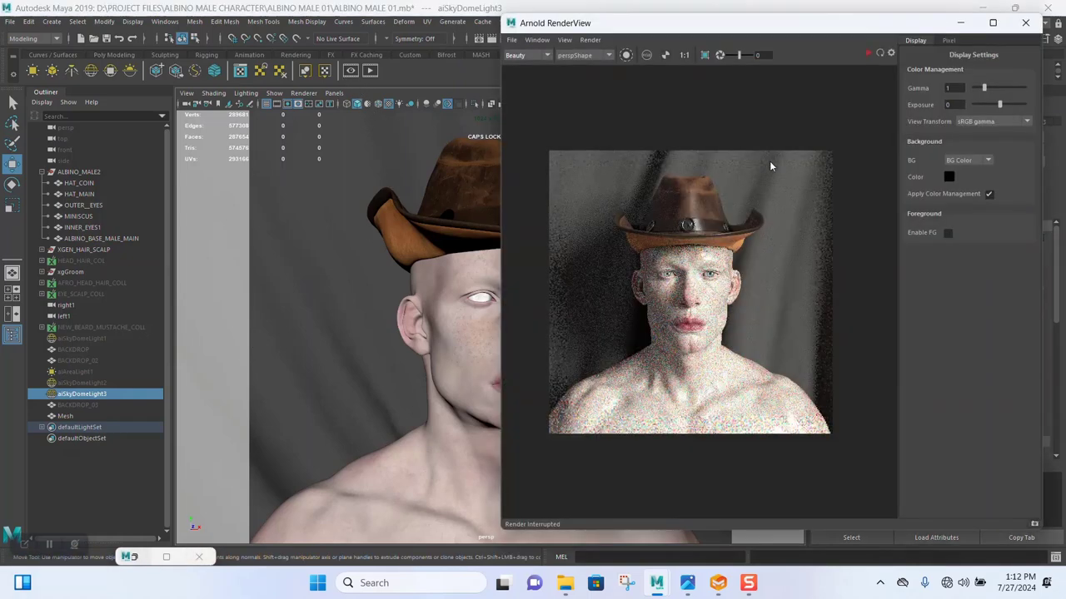
{"action": "left_click", "coordinate": [879, 53]}
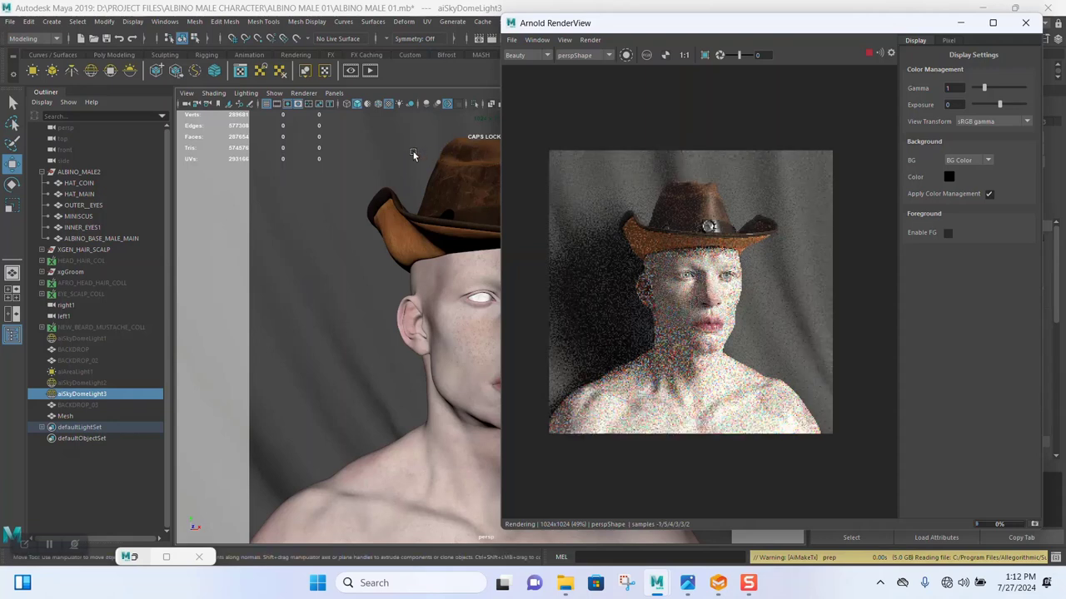
- Move the Arnold RenderView clear of the Attribute Editor, and open the fabric's AI_BACKDROP material attributes
{"action": "left_click_drag", "start_coordinate": [734, 31], "coordinate": [265, 42]}
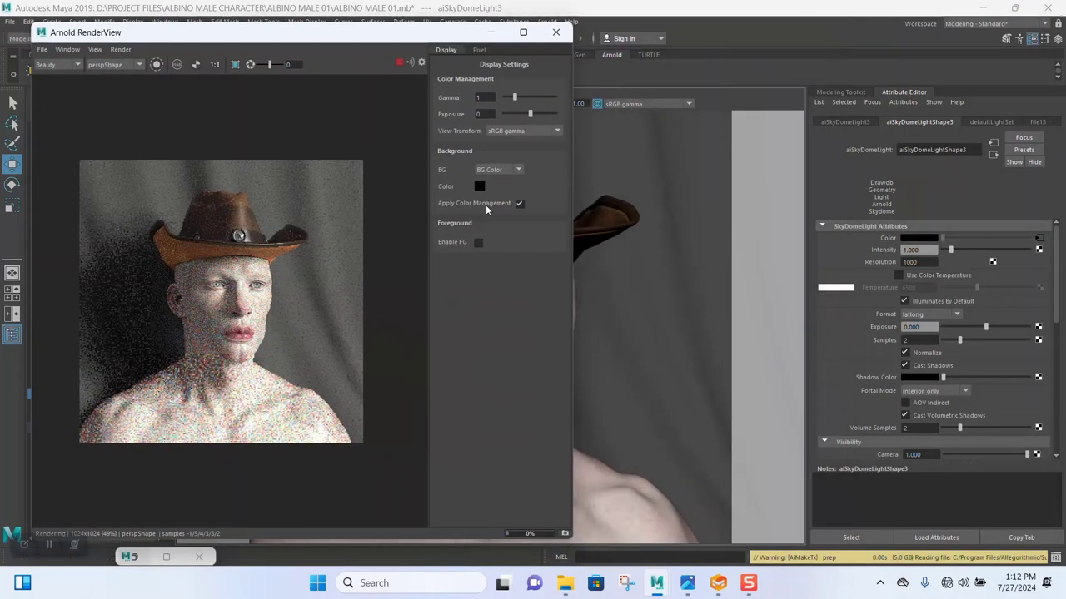
{"action": "left_click", "coordinate": [725, 260]}
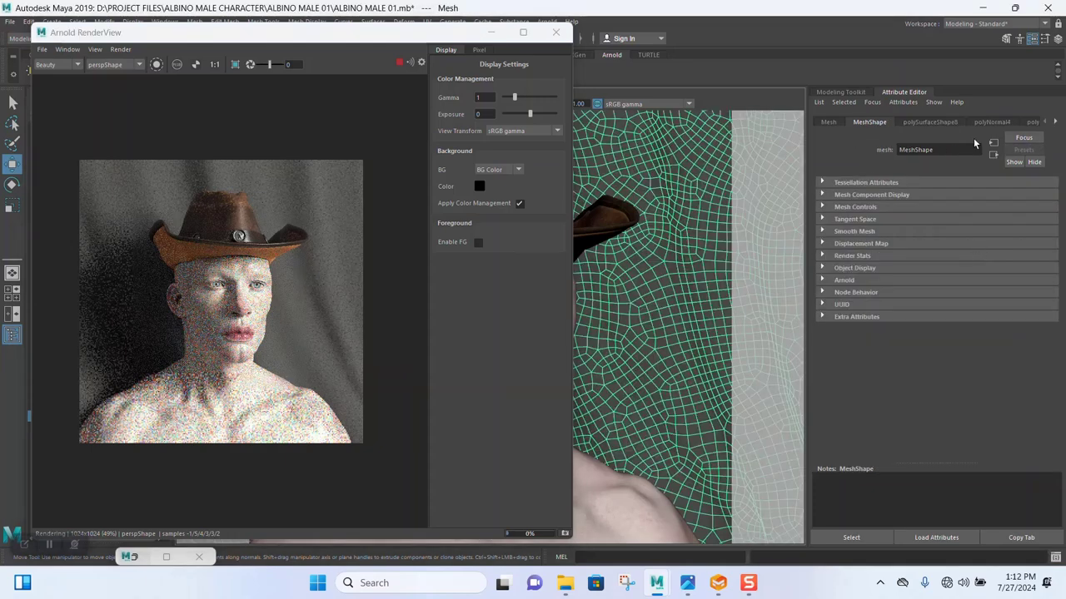
{"action": "left_click", "coordinate": [1053, 123]}
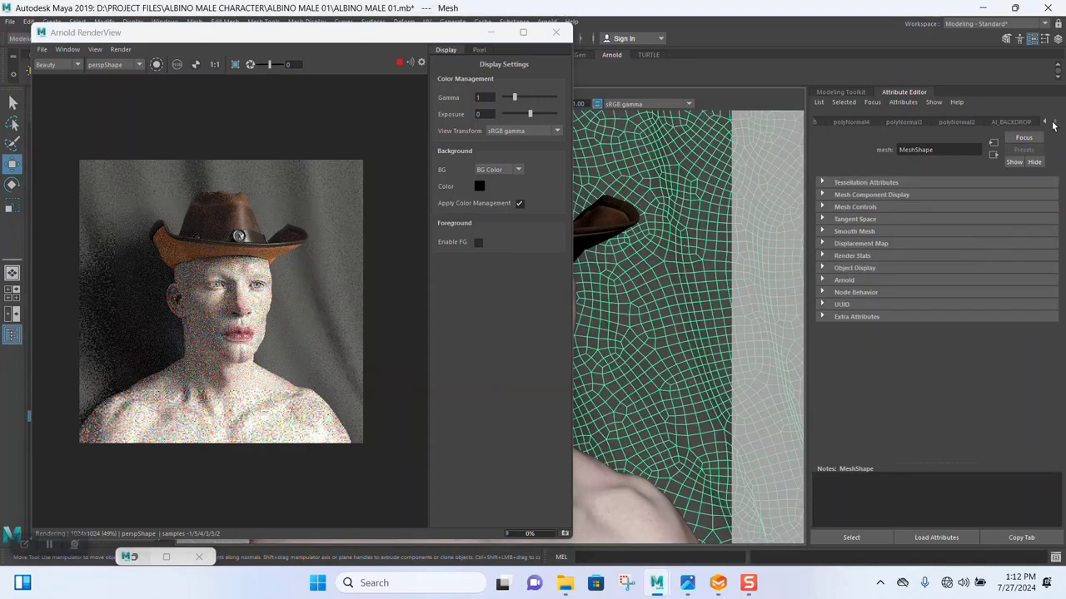
{"action": "left_click", "coordinate": [1010, 122]}
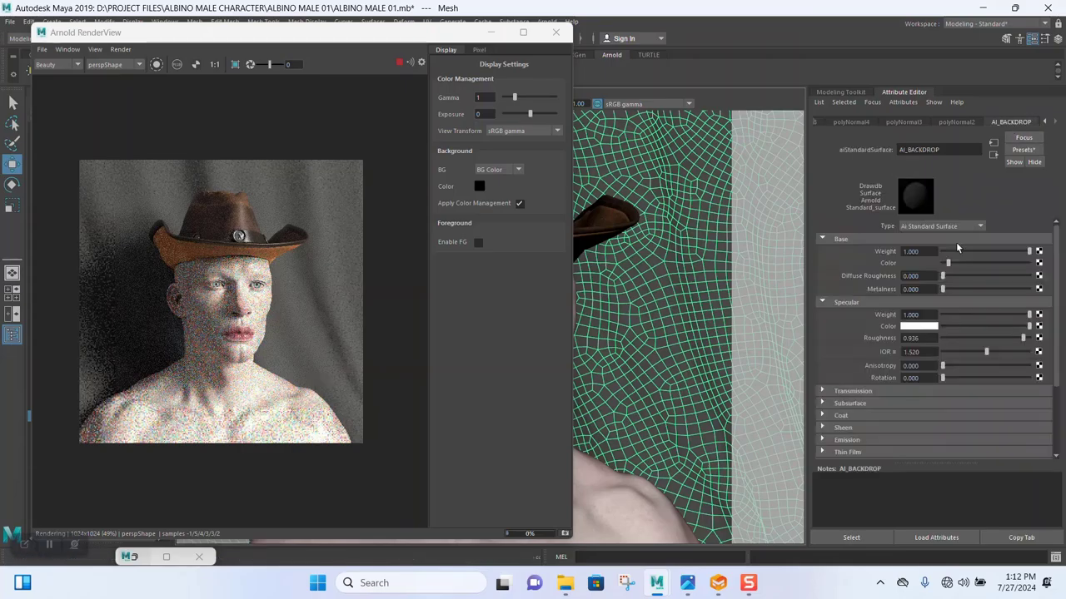